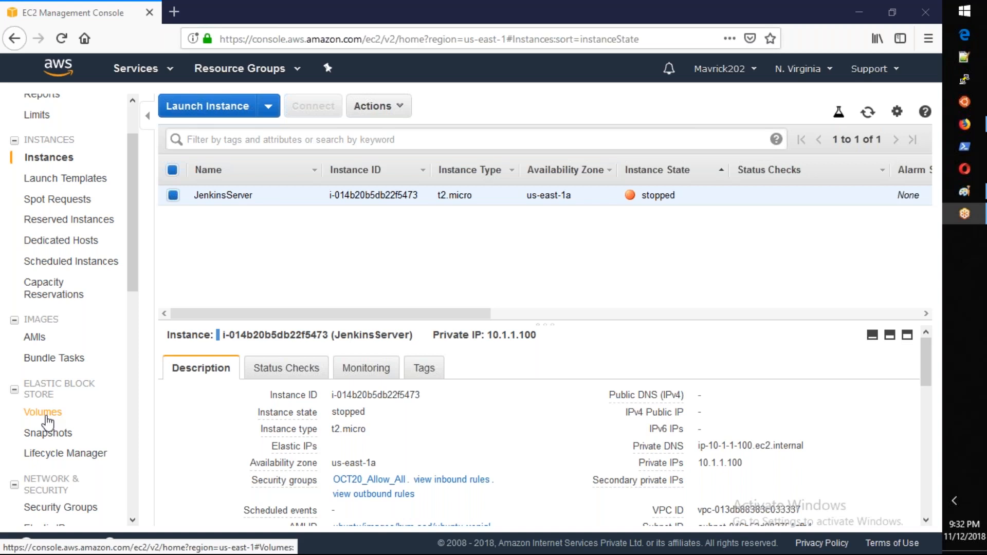
Step: Start a new EC2 instance launch with the Amazon Linux AMI 2018.03 and the t2.micro type, continuing to the instance details
{"action": "left_click", "coordinate": [46, 417]}
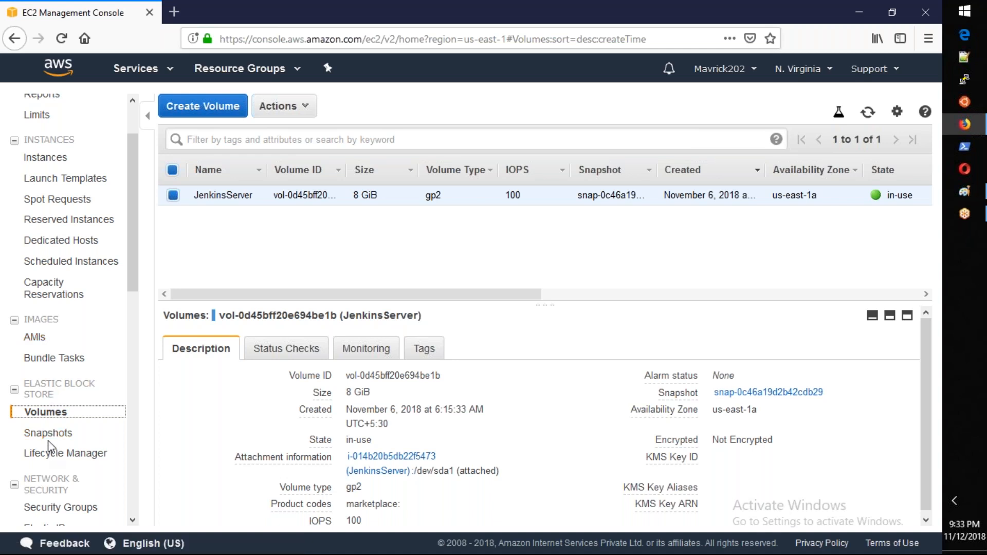
{"action": "left_click", "coordinate": [39, 162]}
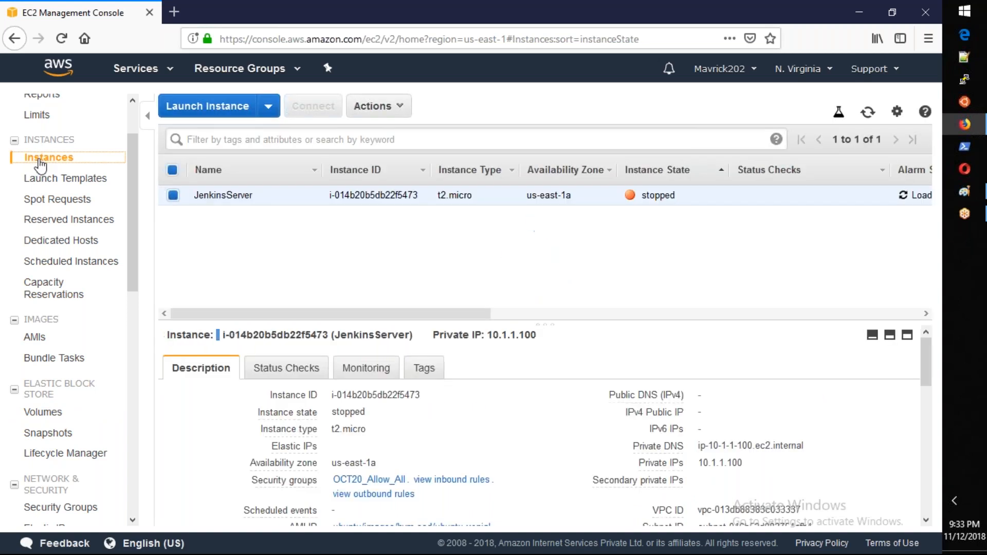
{"action": "left_click", "coordinate": [220, 109]}
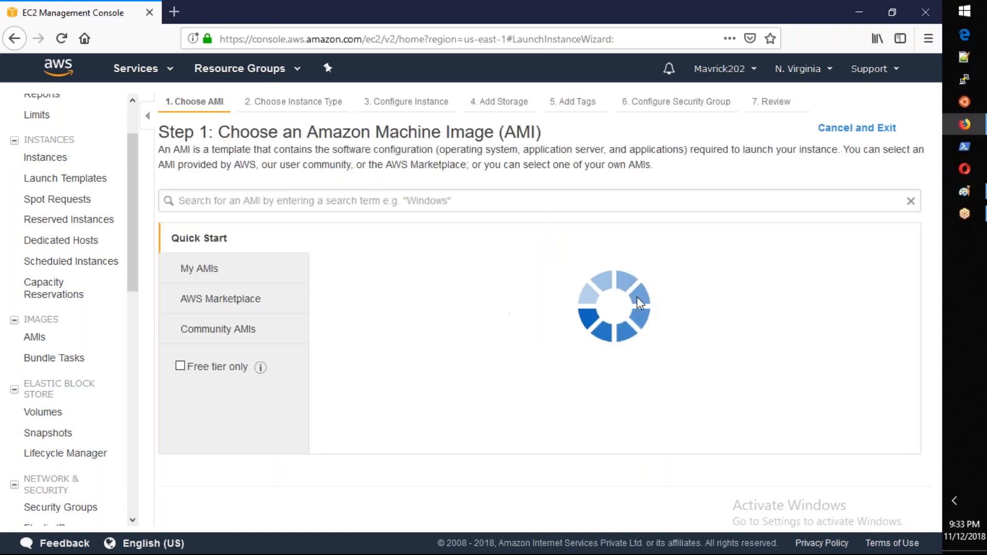
{"action": "left_click", "coordinate": [840, 360]}
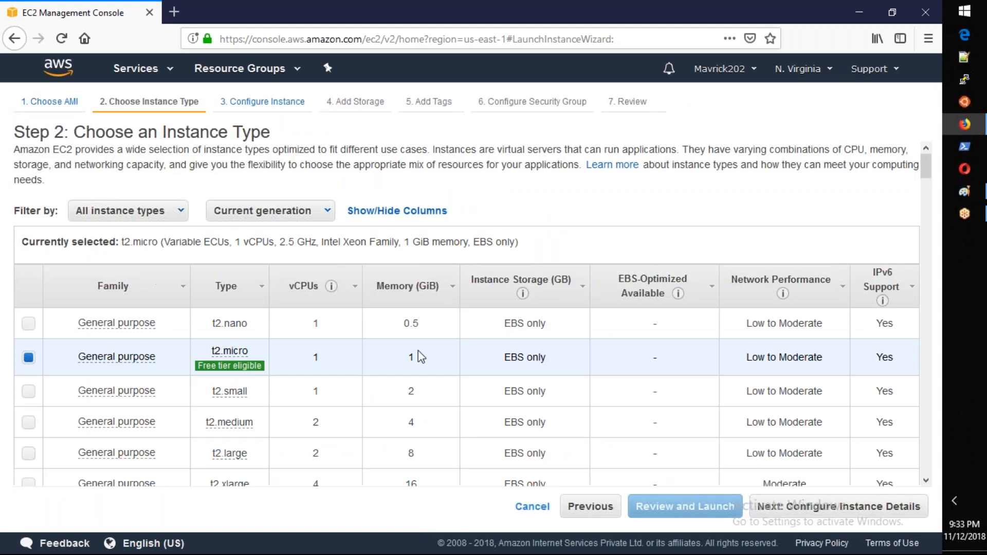
{"action": "scroll", "coordinate": [419, 355], "scroll_direction": "down", "scroll_amount": 1}
{"action": "scroll", "coordinate": [463, 416], "scroll_direction": "down", "scroll_amount": 1}
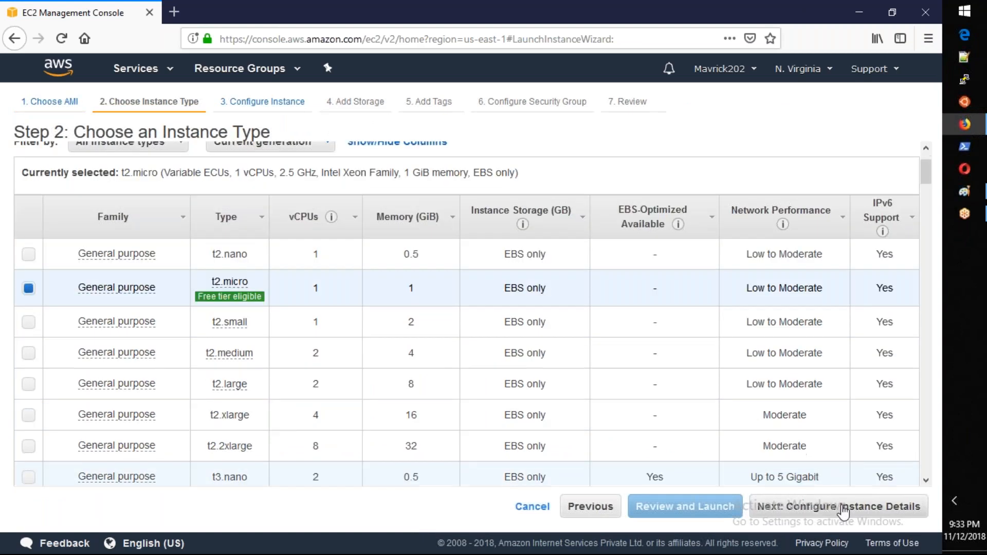
{"action": "left_click", "coordinate": [840, 509]}
Step: Place the instance in the AWS-22SEP VPC and its AWS-22SEP subnet subnet-0b125962a58ed0191, and continue to storage
{"action": "left_click", "coordinate": [334, 340]}
{"action": "left_click", "coordinate": [380, 389]}
{"action": "left_click", "coordinate": [396, 366]}
{"action": "left_click", "coordinate": [619, 388]}
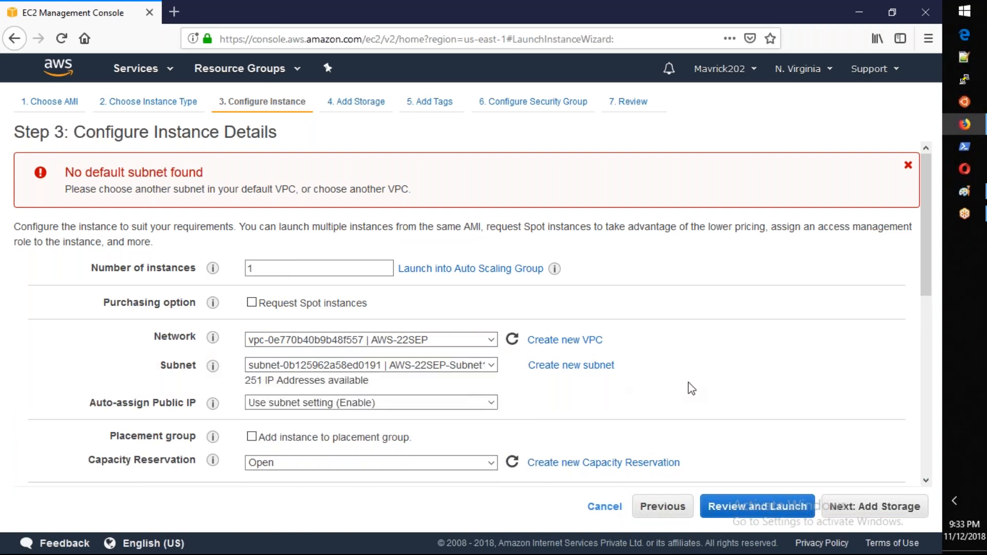
{"action": "scroll", "coordinate": [692, 389], "scroll_direction": "down", "scroll_amount": 6}
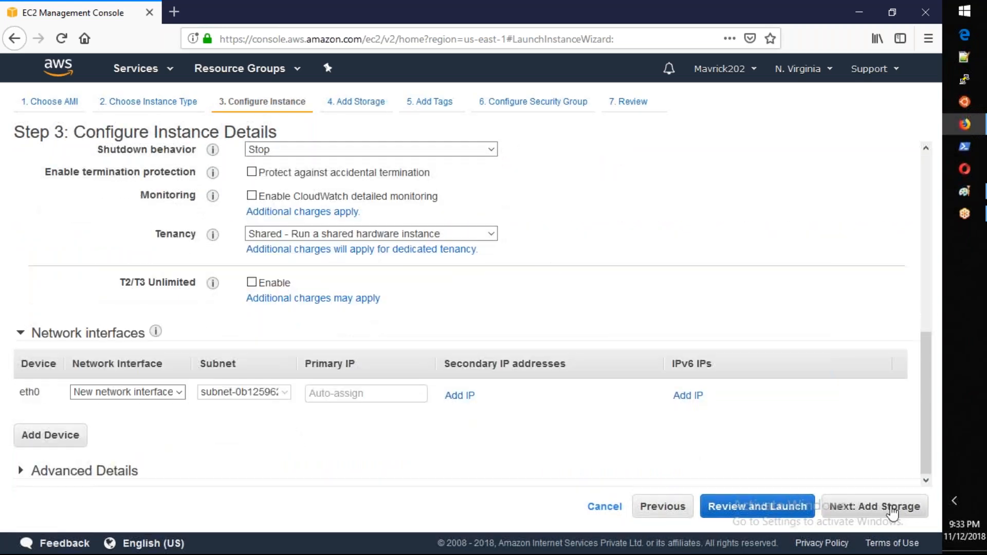
{"action": "left_click", "coordinate": [893, 509]}
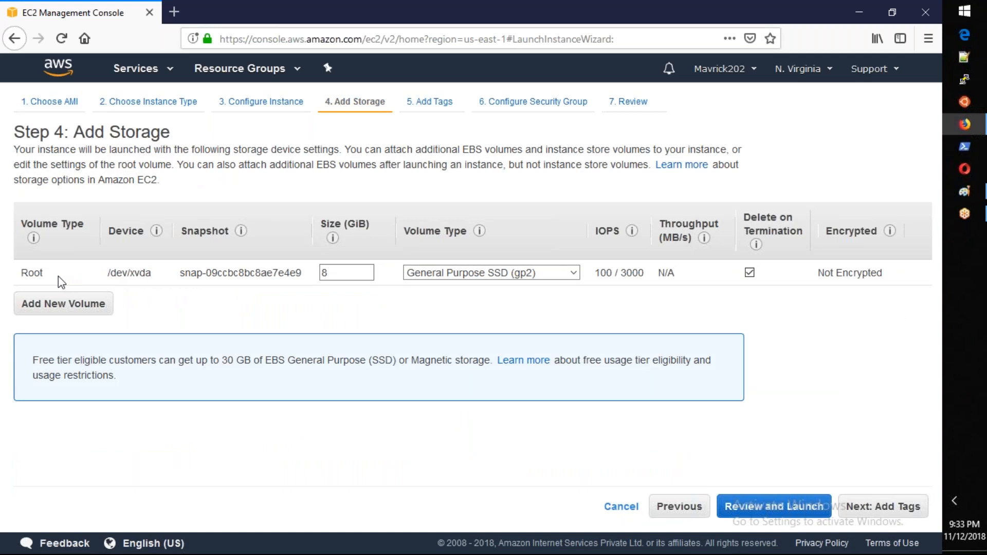
Step: Review the root volume settings, keep it at 8 GiB General Purpose SSD (gp2), and continue to tags
{"action": "left_click_drag", "start_coordinate": [21, 272], "coordinate": [410, 281]}
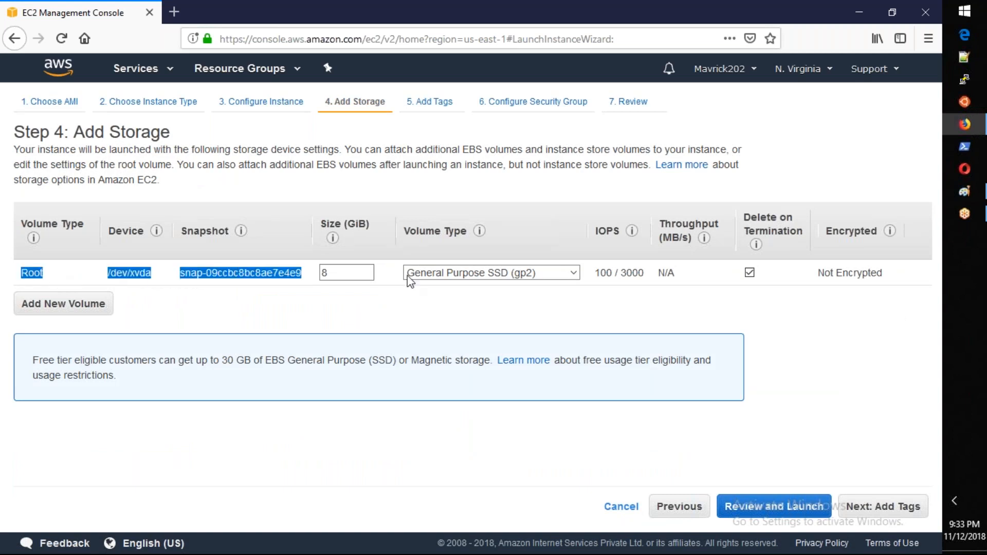
{"action": "double_click", "coordinate": [332, 273]}
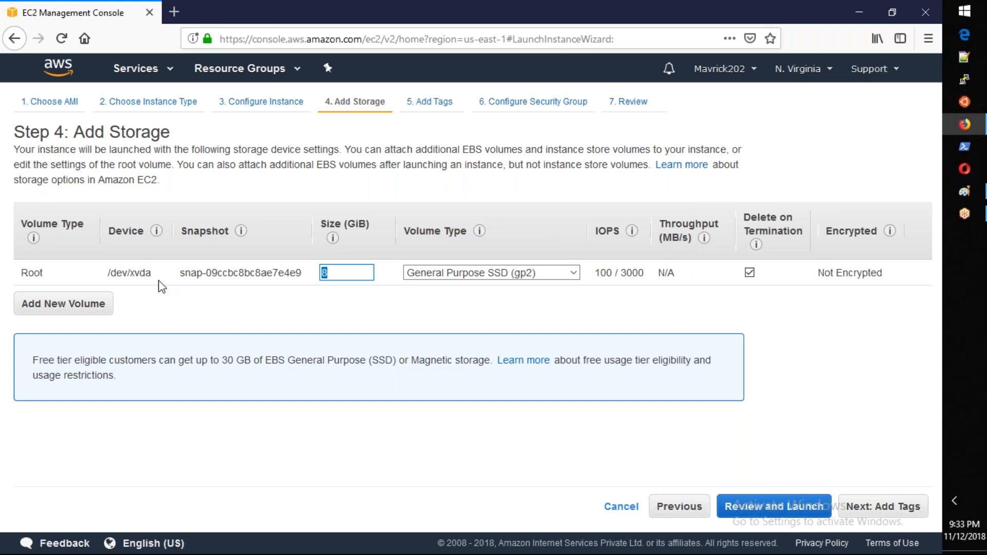
{"action": "left_click", "coordinate": [434, 273]}
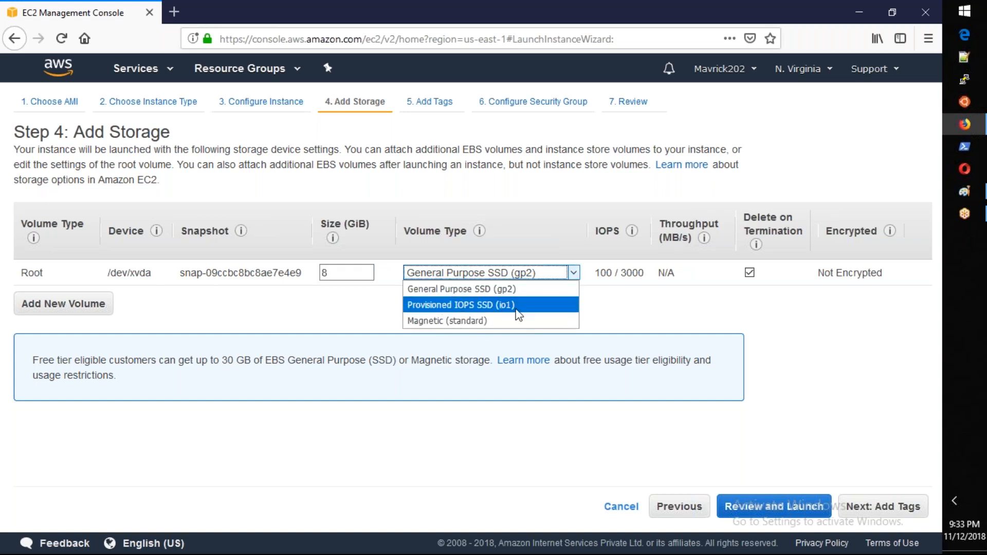
{"action": "left_click", "coordinate": [483, 290]}
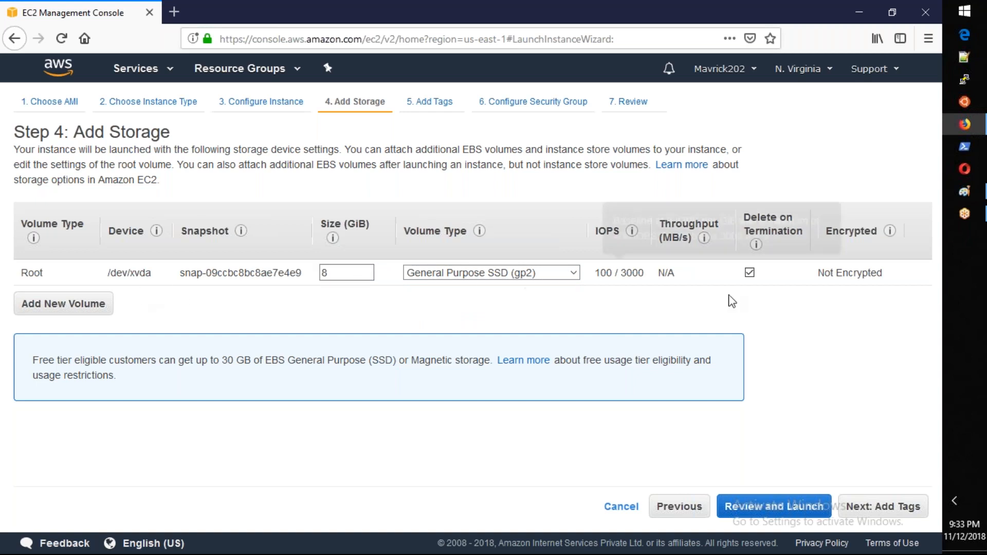
{"action": "left_click", "coordinate": [868, 506]}
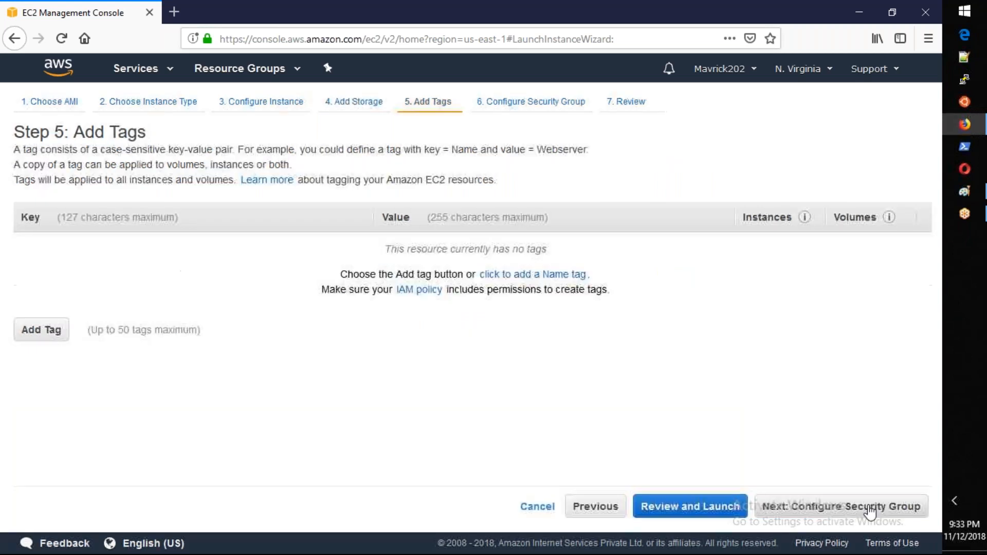
Step: Add a tag with key Name and value EBSTesting, and continue to the security group settings
{"action": "left_click", "coordinate": [37, 332]}
{"action": "type", "text": "Name"}
{"action": "key", "text": "Tab"}
{"action": "type", "text": "E"}
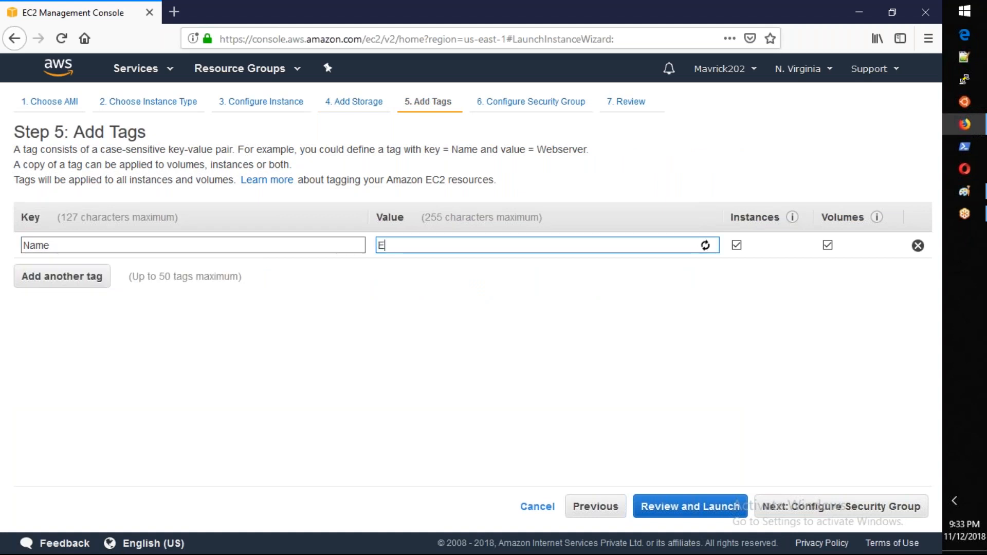
{"action": "type", "text": "BSTesting"}
{"action": "left_click", "coordinate": [811, 506]}
Step: Assign the existing security group AWS-22SP-SG to the instance and proceed to the launch review
{"action": "left_click", "coordinate": [236, 221]}
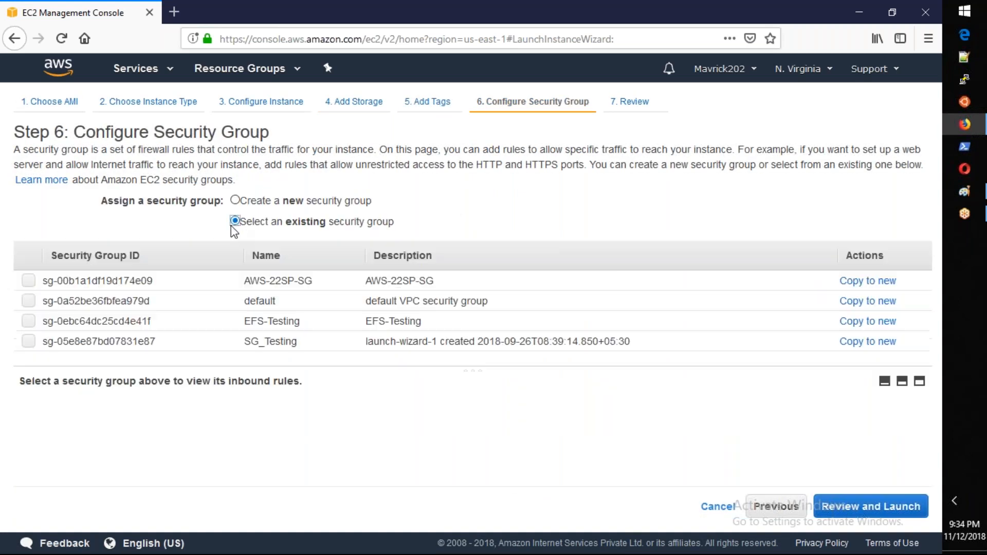
{"action": "left_click", "coordinate": [331, 286]}
{"action": "left_click", "coordinate": [877, 507]}
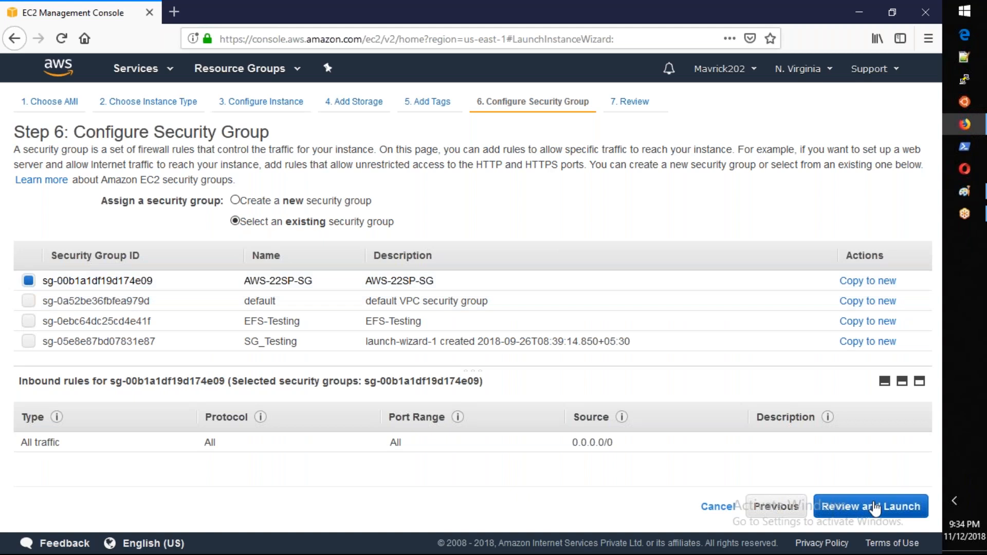
Step: Launch the instance with the existing key pair LaptopKey, acknowledging access to its private key file
{"action": "left_click", "coordinate": [899, 507]}
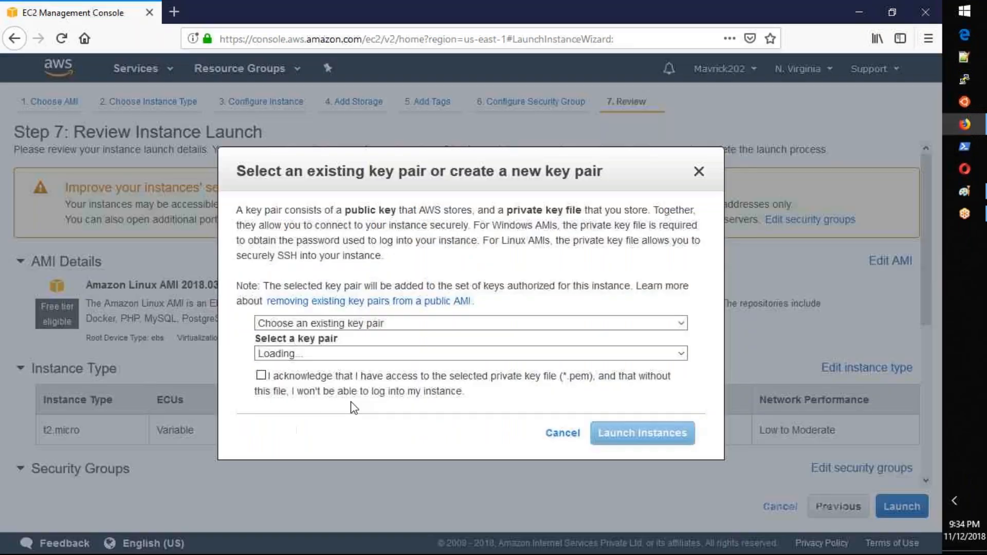
{"action": "left_click", "coordinate": [288, 353]}
{"action": "left_click", "coordinate": [277, 387]}
{"action": "left_click", "coordinate": [262, 376]}
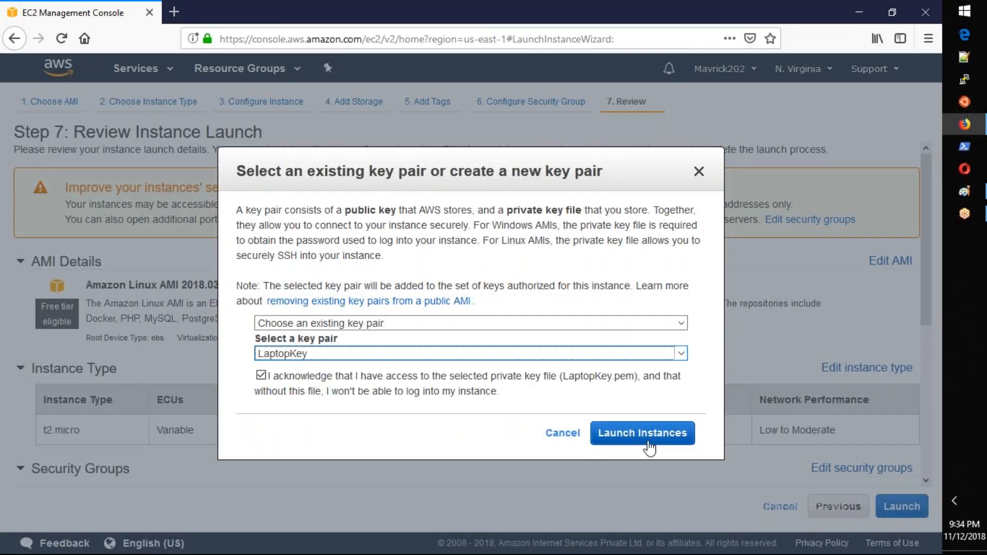
{"action": "left_click", "coordinate": [646, 445]}
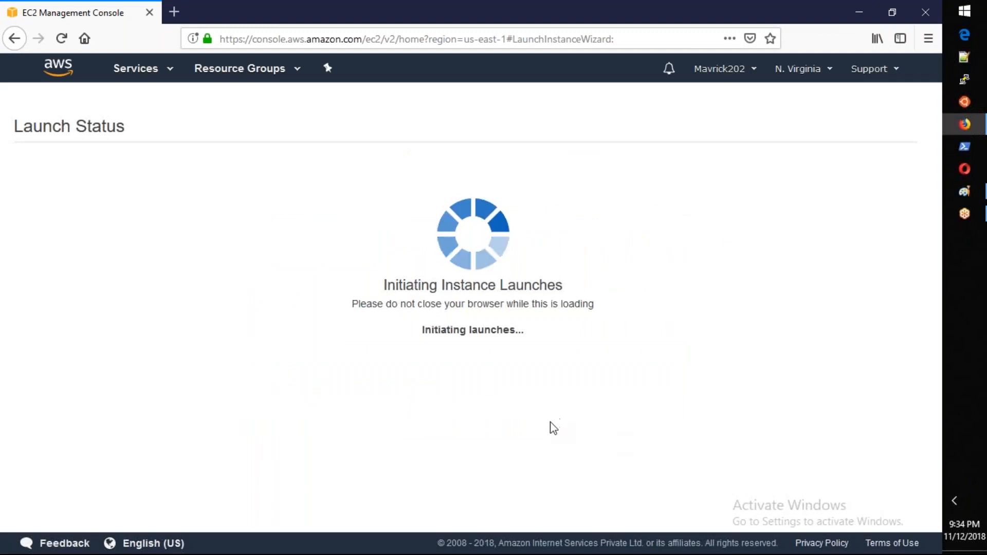
Step: Go from the launch status to the list of instances and refresh it
{"action": "scroll", "coordinate": [509, 398], "scroll_direction": "down", "scroll_amount": 3}
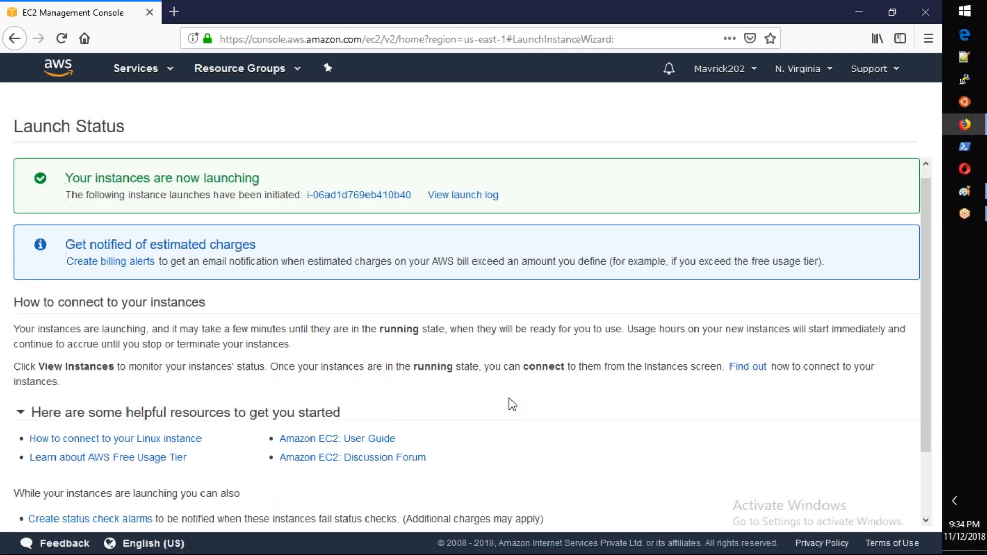
{"action": "left_click", "coordinate": [873, 513]}
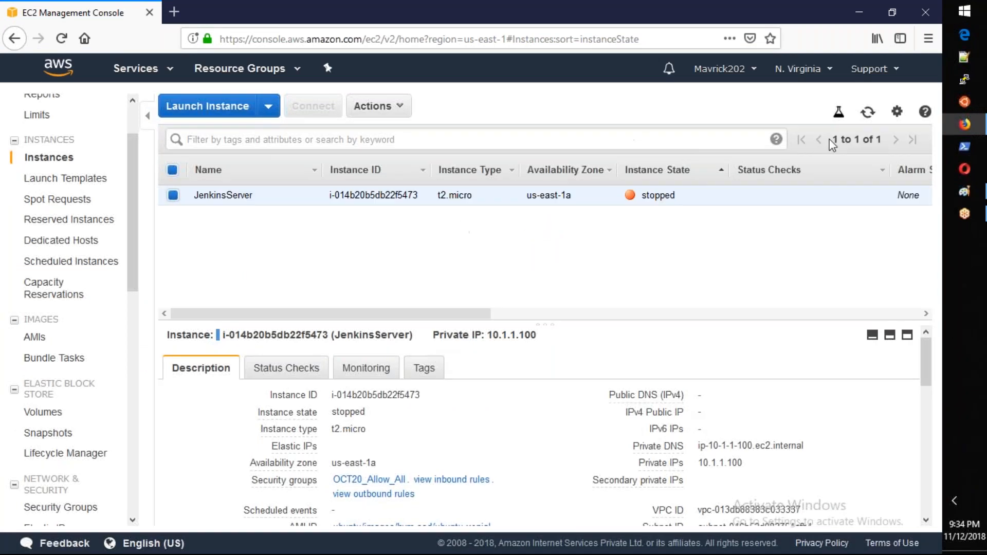
{"action": "left_click", "coordinate": [869, 114]}
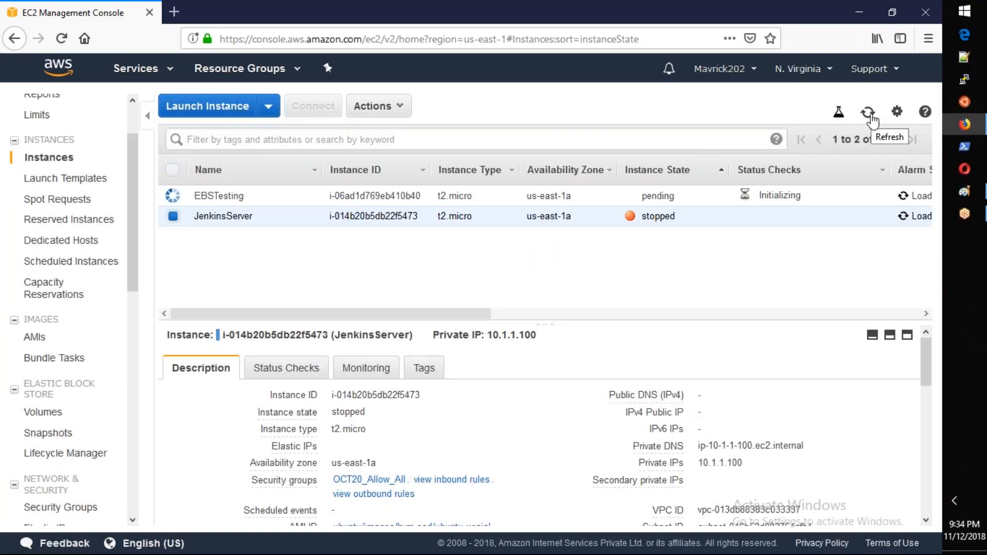
Step: Open the EBS volumes list and examine the EBSTesting volume's description and attachment information
{"action": "left_click", "coordinate": [61, 415]}
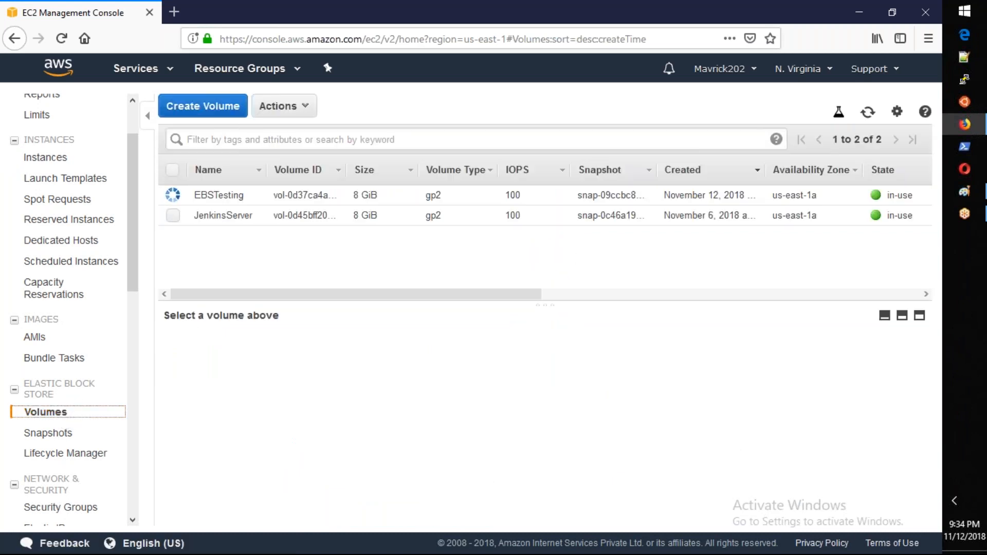
{"action": "left_click", "coordinate": [319, 196]}
{"action": "left_click_drag", "start_coordinate": [311, 293], "coordinate": [157, 263]}
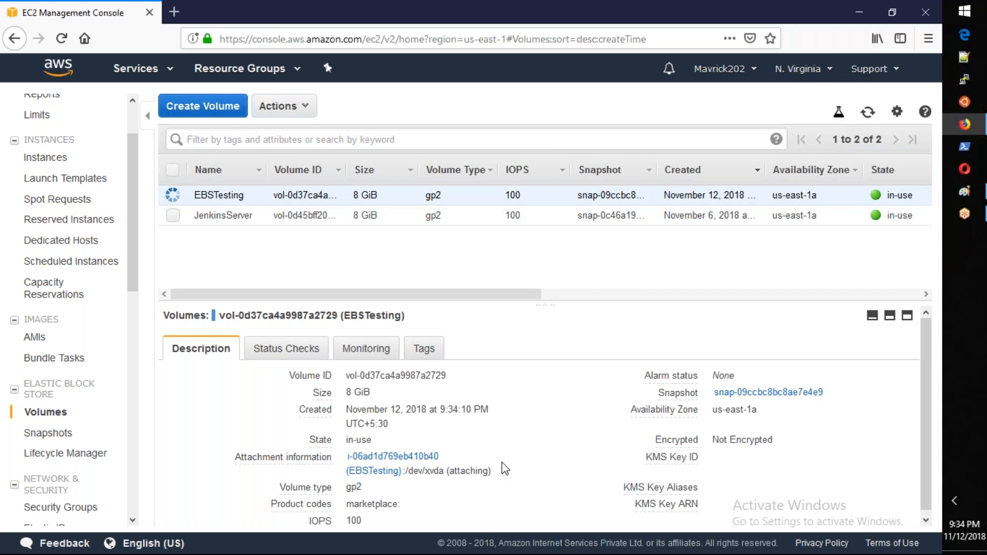
{"action": "scroll", "coordinate": [502, 462], "scroll_direction": "down", "scroll_amount": 1}
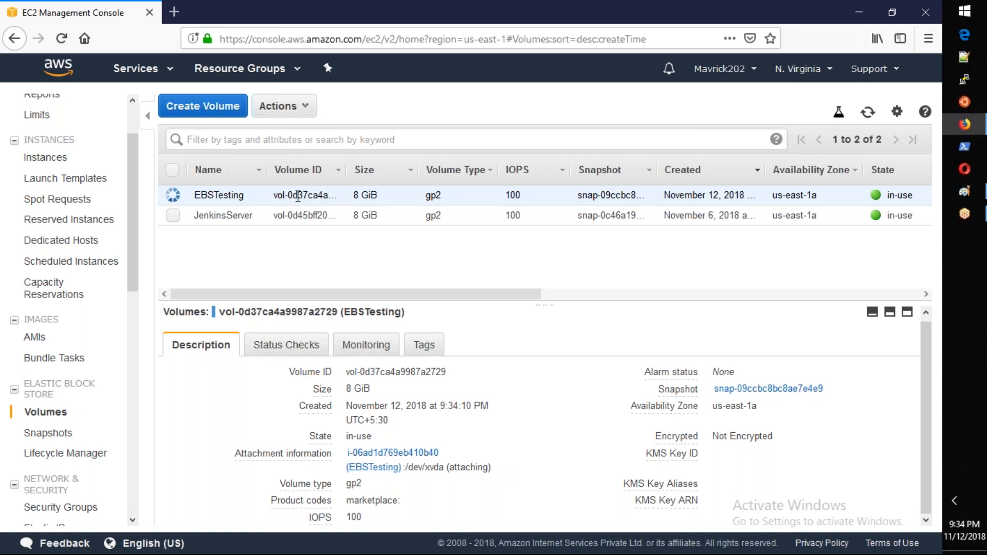
Step: Review the volume types offered when creating a new EBS volume, and leave the form without creating one
{"action": "left_click", "coordinate": [209, 117]}
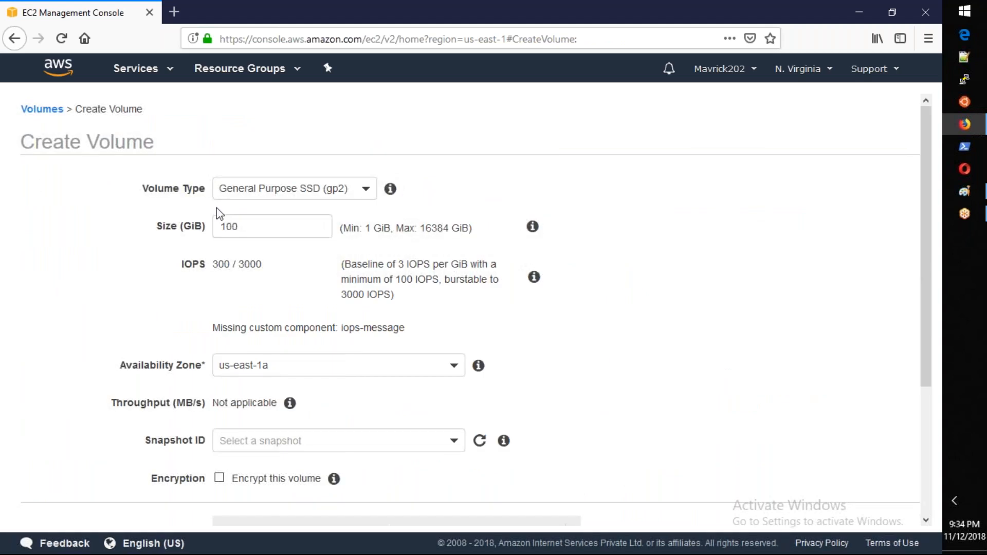
{"action": "left_click", "coordinate": [287, 195]}
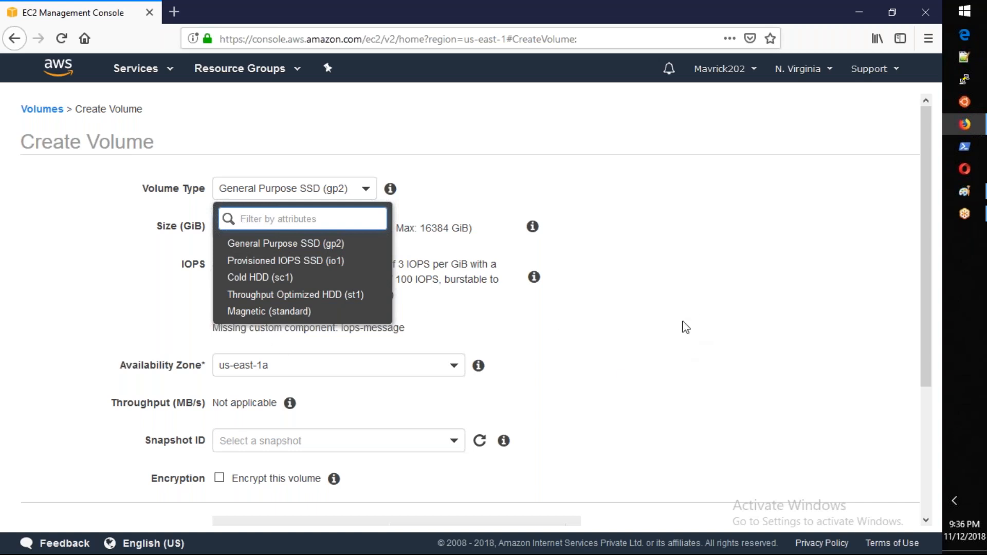
{"action": "left_click", "coordinate": [686, 327]}
{"action": "scroll", "coordinate": [638, 303], "scroll_direction": "down", "scroll_amount": 3}
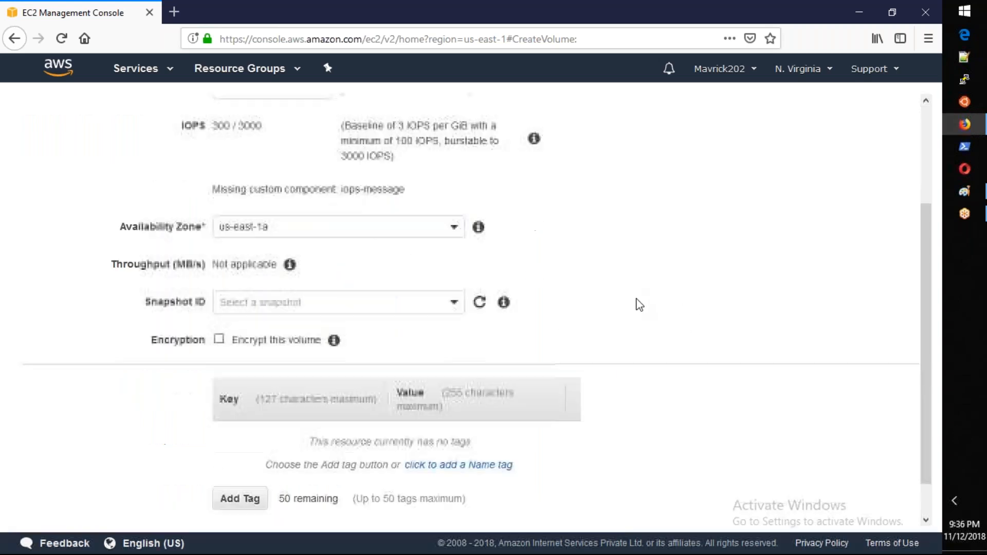
{"action": "scroll", "coordinate": [639, 304], "scroll_direction": "down", "scroll_amount": 2}
{"action": "left_click", "coordinate": [799, 506]}
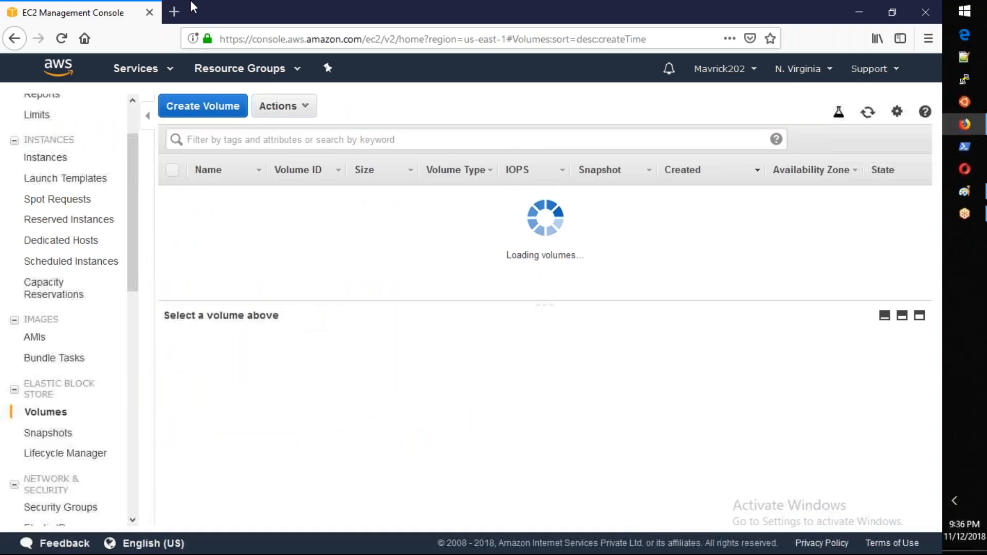
Step: Check the instances list, return to the EBS volumes, and list the volume types in a new volume form
{"action": "left_click", "coordinate": [59, 160]}
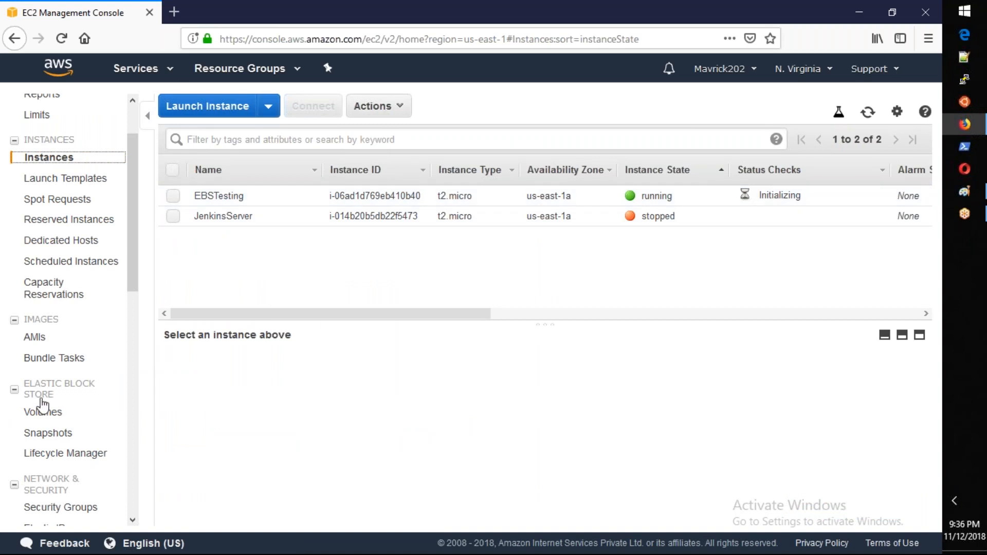
{"action": "left_click", "coordinate": [45, 414]}
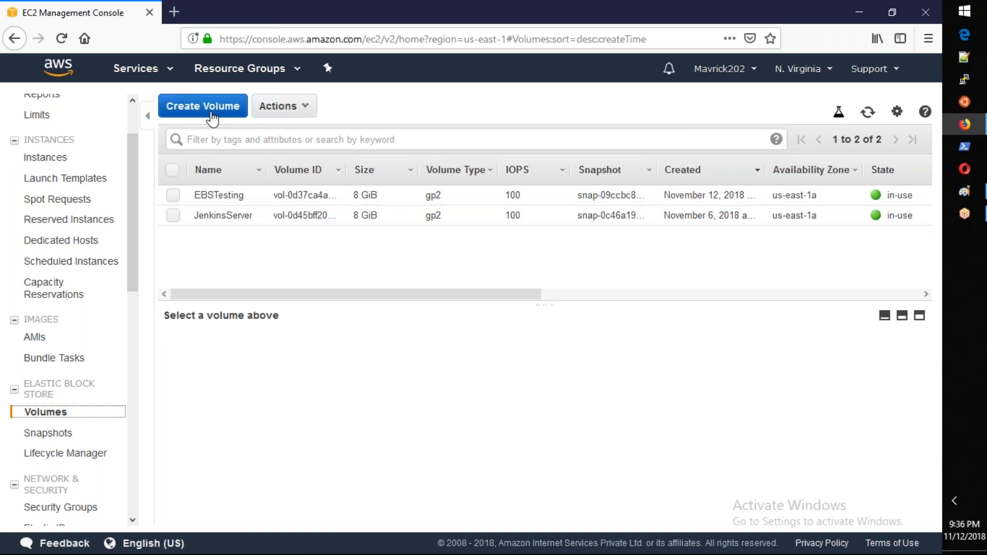
{"action": "left_click", "coordinate": [212, 118]}
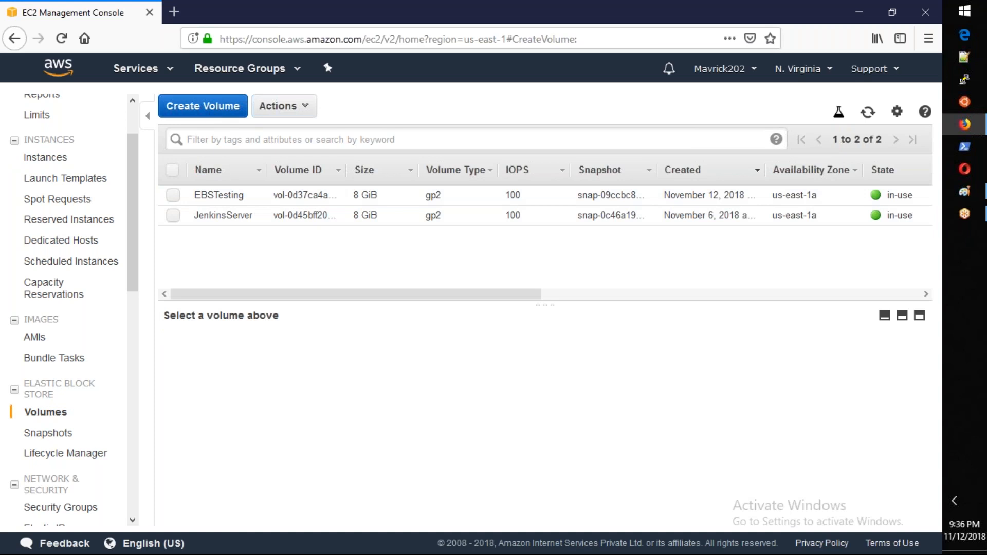
{"action": "left_click", "coordinate": [326, 190]}
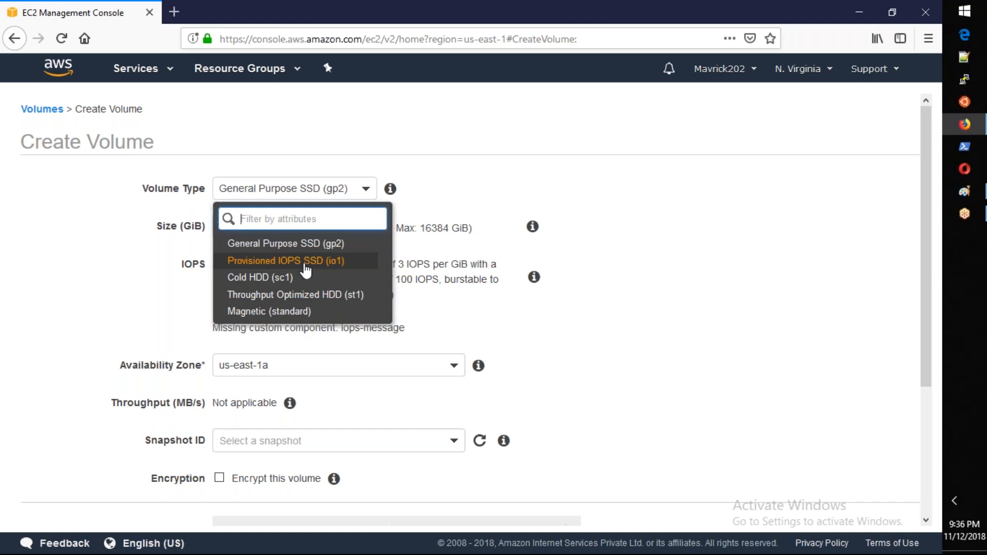
Step: Open Notepad and note the first volume type as "GP2-General Purpose SSD", checking the name against the volume form
{"action": "key", "text": "super+r"}
{"action": "type", "text": "notepad"}
{"action": "key", "text": "Return"}
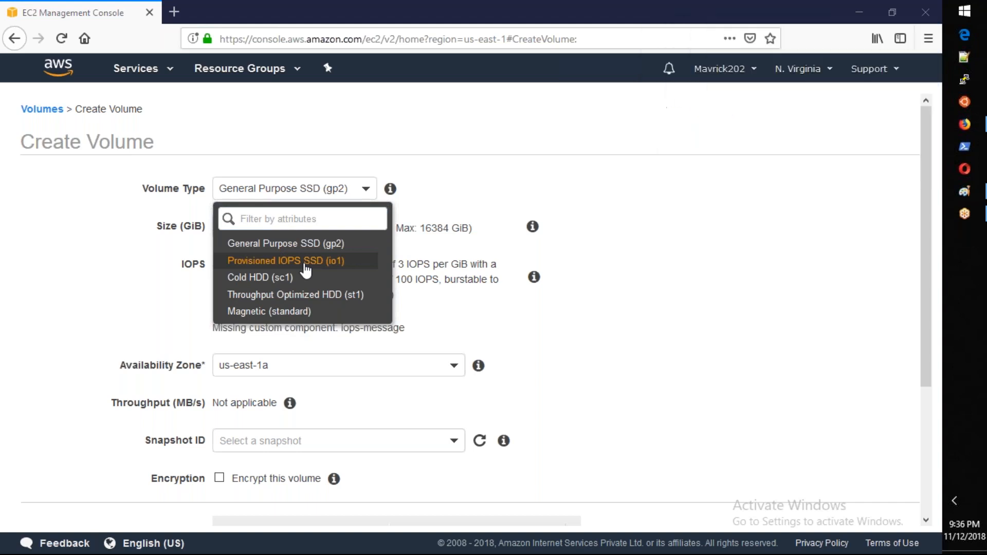
{"action": "type", "text": "F"}
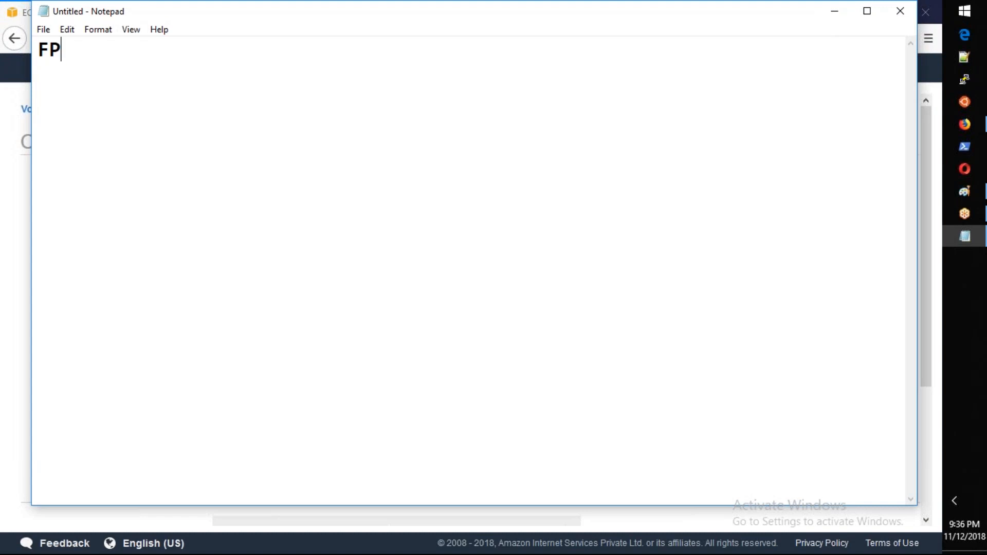
{"action": "key", "text": "BackSpace"}
{"action": "type", "text": "GP3"}
{"action": "key", "text": "BackSpace"}
{"action": "type", "text": "2-"}
{"action": "key", "text": "alt+Tab"}
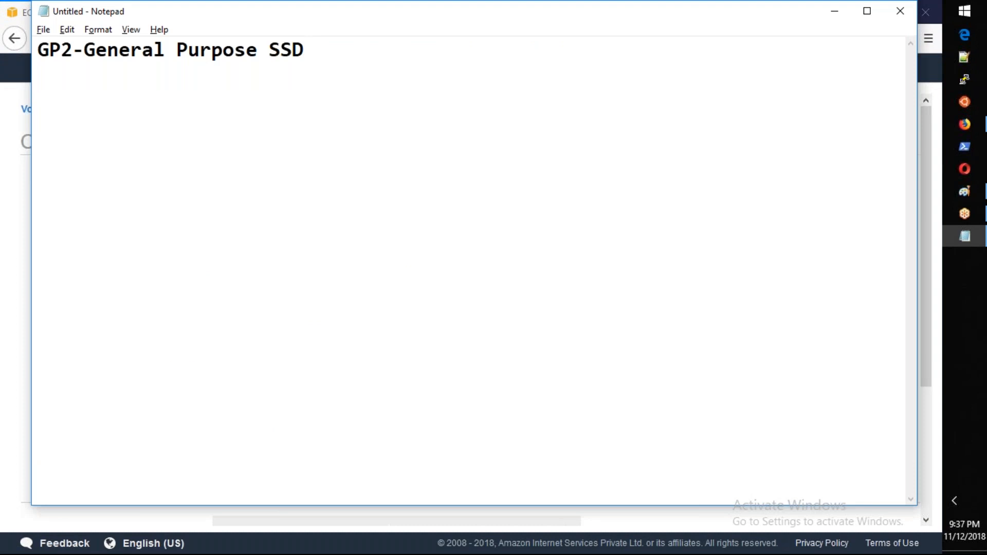
Step: Add a separate line reading "IO1 - Provisioned IOPS SSD" to the notes and check it against the volume types
{"action": "type", "text": "IO1 - Pro"}
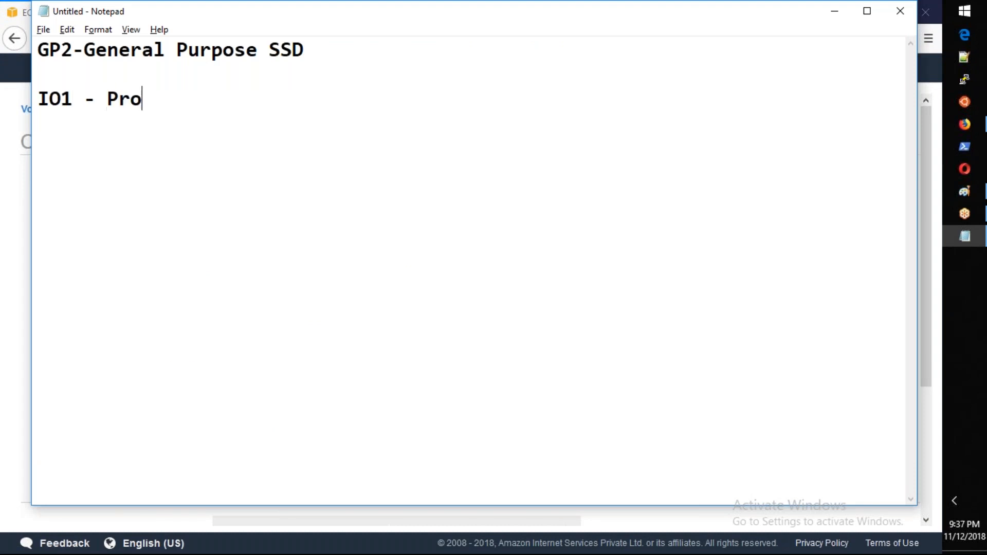
{"action": "type", "text": "visioned IOPS"}
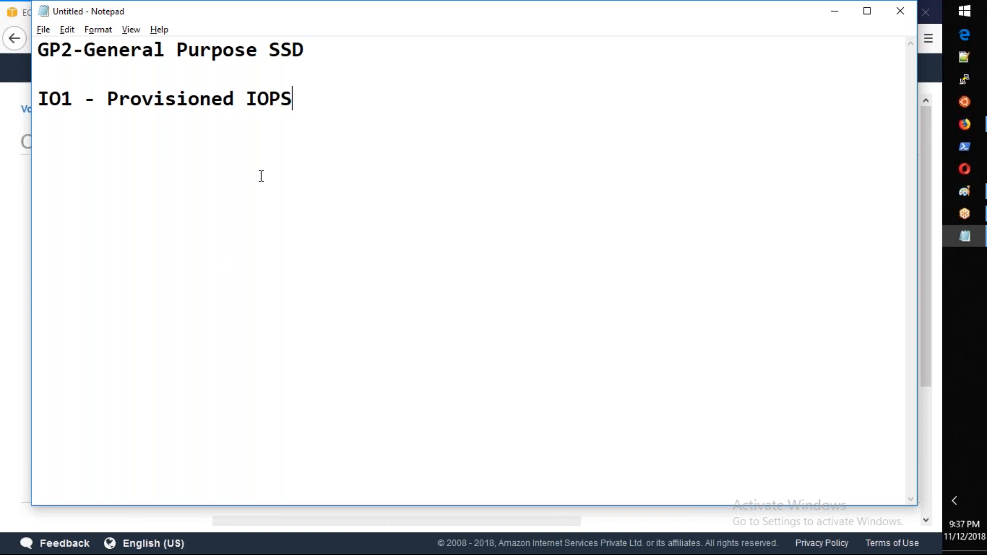
{"action": "type", "text": "SSD"}
{"action": "key", "text": "alt+Tab"}
{"action": "key", "text": "alt+Tab"}
Step: Append the size range "- 1GB and 16TB MAx." to the GP2 line
{"action": "left_click", "coordinate": [355, 48]}
{"action": "type", "text": "-"}
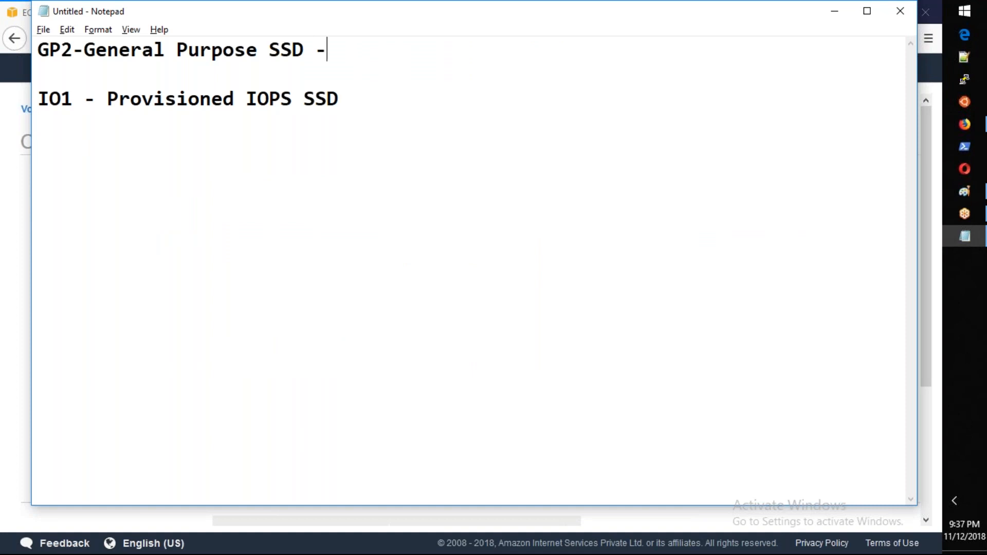
{"action": "type", "text": " 1GB a"}
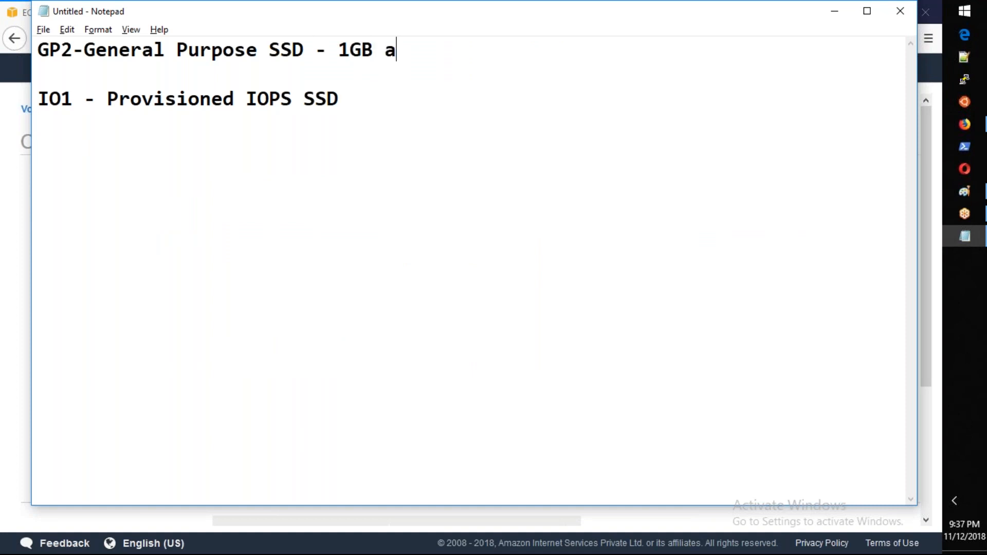
{"action": "type", "text": "nd 16TB Ta"}
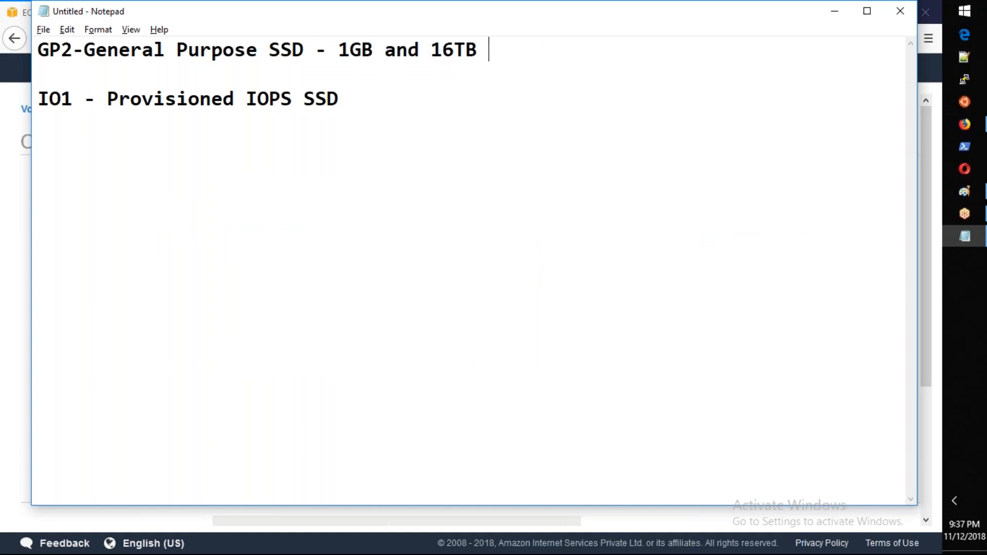
{"action": "key", "text": "BackSpace"}
{"action": "key", "text": "BackSpace"}
{"action": "key", "text": "BackSpace"}
{"action": "type", "text": "MAx."}
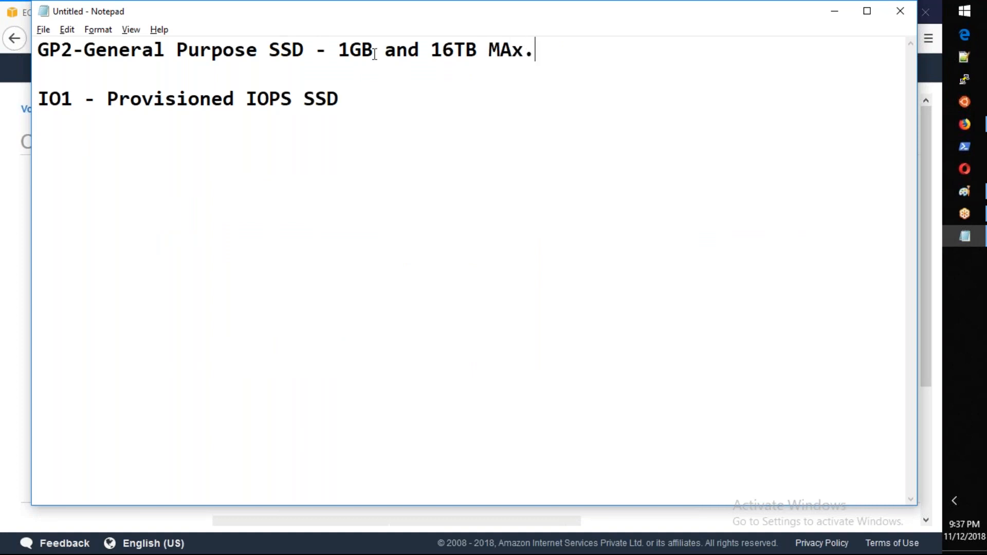
Step: Copy the size range from the GP2 line to the end of the IO1 line
{"action": "left_click_drag", "start_coordinate": [557, 47], "coordinate": [320, 52]}
{"action": "key", "text": "ctrl+c"}
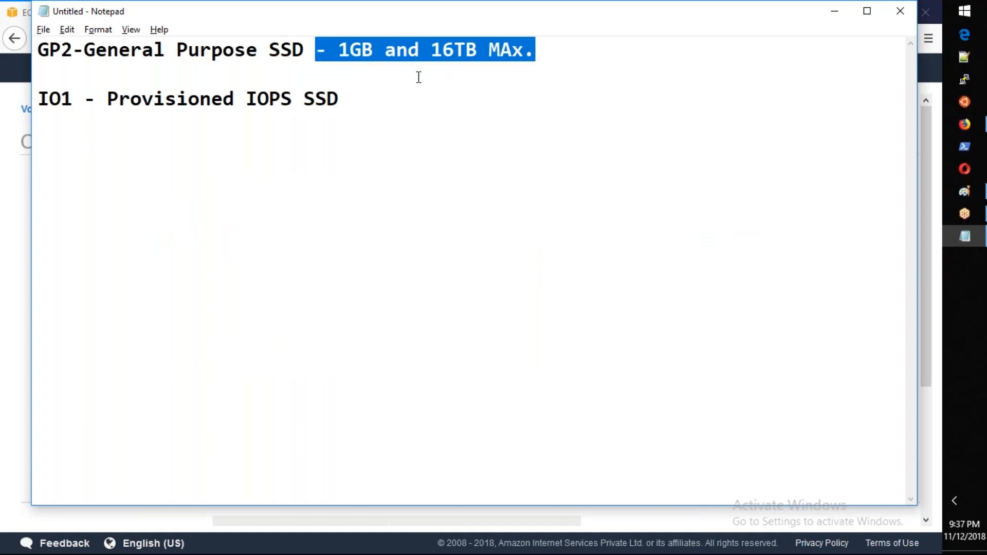
{"action": "left_click", "coordinate": [474, 110]}
{"action": "key", "text": "ctrl+v"}
{"action": "left_click", "coordinate": [546, 53]}
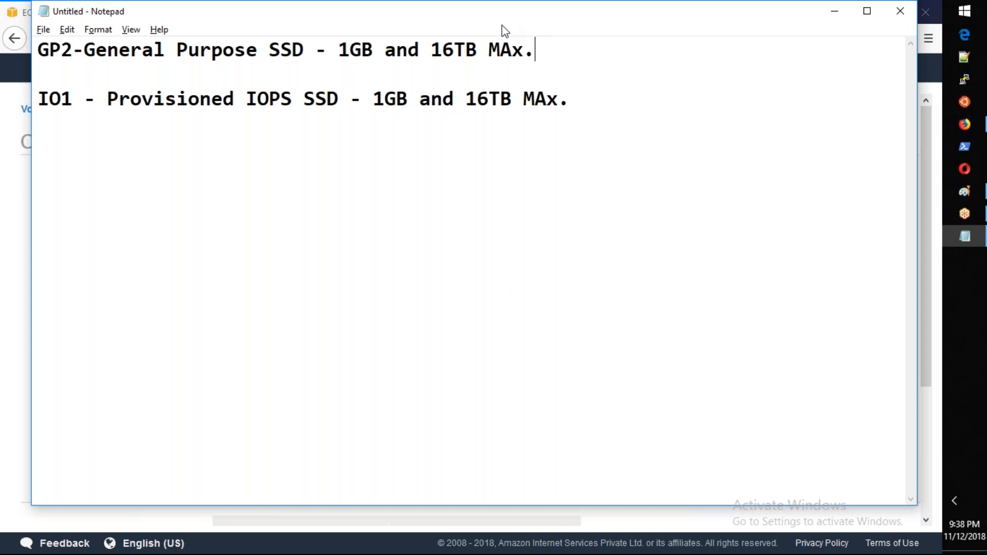
Step: Below the IO1 line, leave a blank line and write "The performance of a disk is calculated based on IOPS."
{"action": "left_click", "coordinate": [606, 110]}
{"action": "key", "text": "Return"}
{"action": "key", "text": "Return"}
{"action": "type", "text": "Thee"}
{"action": "key", "text": "BackSpace"}
{"action": "type", "text": "performan"}
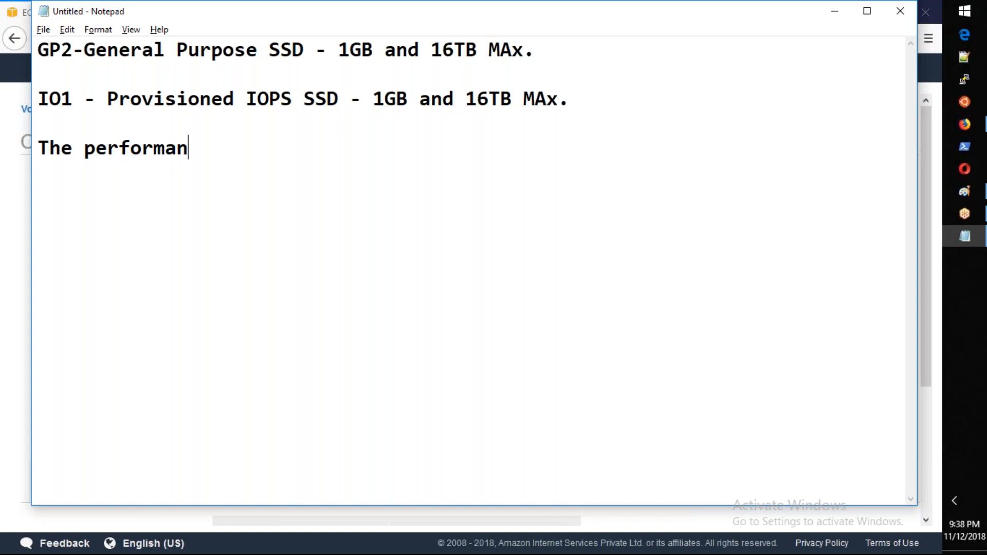
{"action": "type", "text": "ce of a disk is cal"}
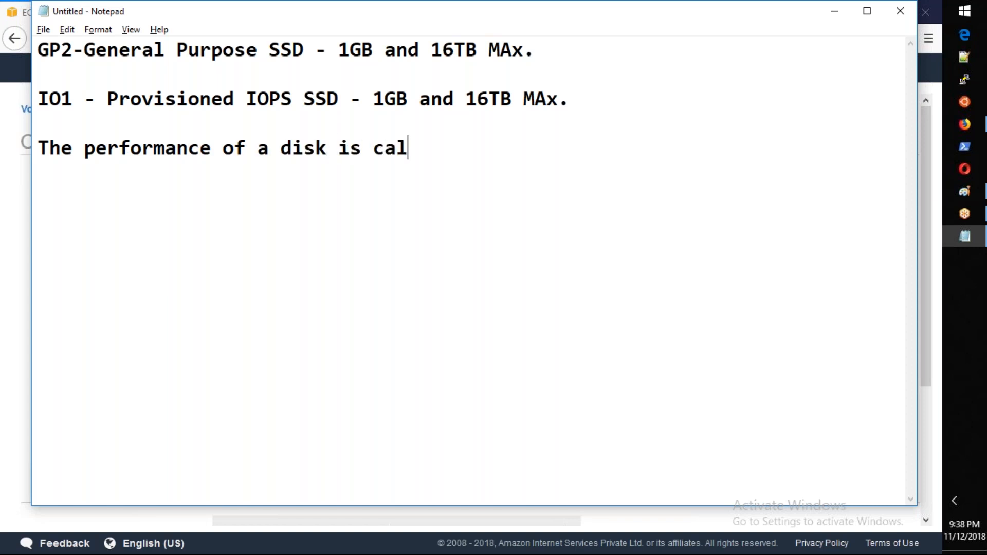
{"action": "type", "text": "clated"}
{"action": "key", "text": "BackSpace"}
{"action": "key", "text": "BackSpace"}
{"action": "key", "text": "BackSpace"}
{"action": "key", "text": "BackSpace"}
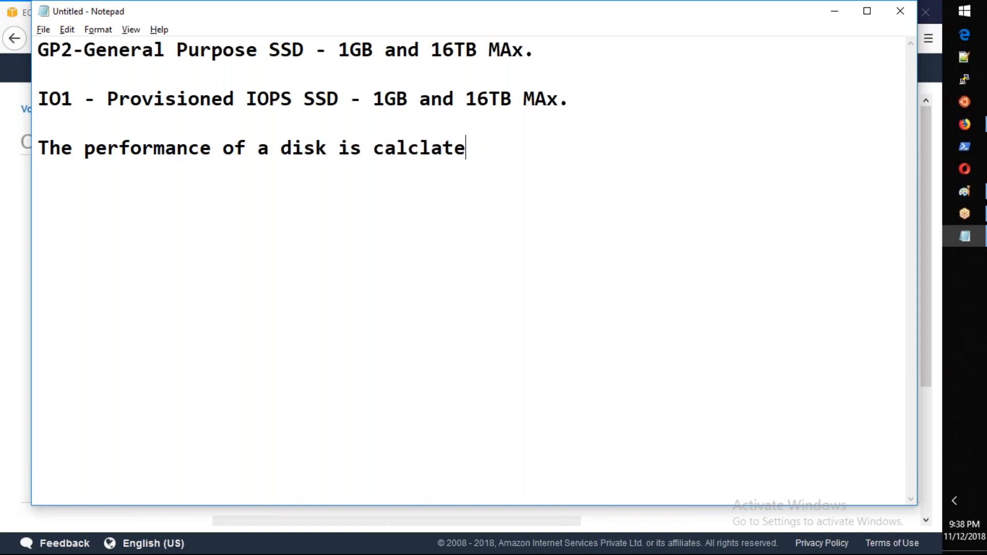
{"action": "key", "text": "BackSpace"}
{"action": "type", "text": "ulated bas"}
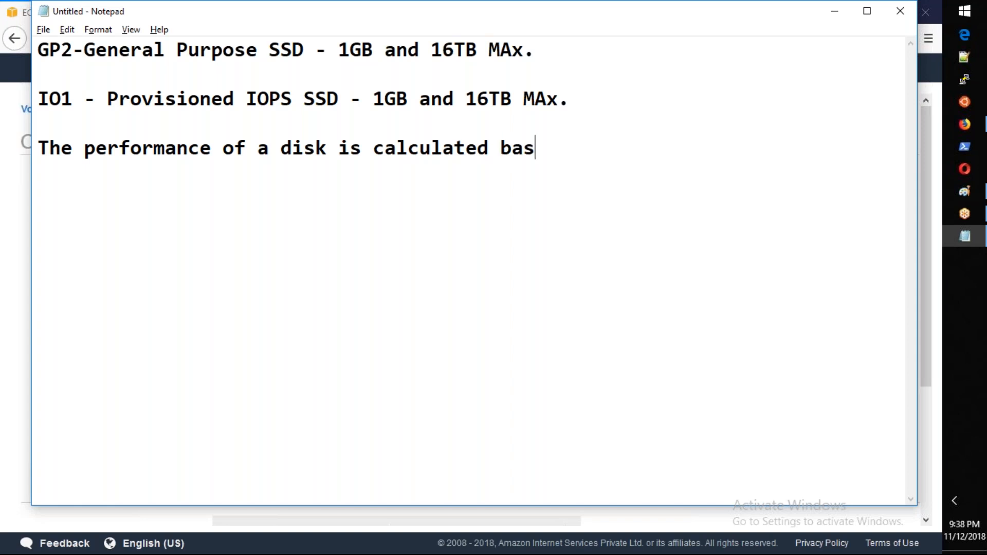
{"action": "type", "text": "ed on IOPS>"}
{"action": "key", "text": "BackSpace"}
{"action": "type", "text": ". ore"}
{"action": "key", "text": "BackSpace"}
{"action": "key", "text": "BackSpace"}
{"action": "key", "text": "BackSpace"}
{"action": "type", "text": "input"}
Step: Write the meaning of IOPS on a new line as "Input Output Per Second."
{"action": "key", "text": "BackSpace"}
{"action": "key", "text": "BackSpace"}
{"action": "key", "text": "BackSpace"}
{"action": "key", "text": "BackSpace"}
{"action": "key", "text": "BackSpace"}
{"action": "key", "text": "BackSpace"}
{"action": "key", "text": "Return"}
{"action": "type", "text": "Input"}
{"action": "key", "text": "BackSpace"}
{"action": "key", "text": "BackSpace"}
{"action": "type", "text": "put y"}
{"action": "key", "text": "BackSpace"}
{"action": "type", "text": "O"}
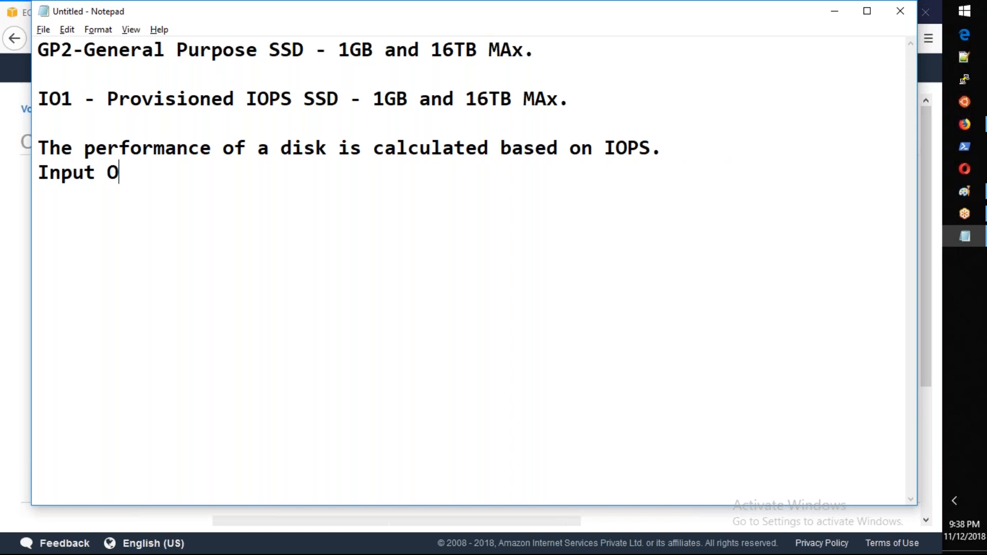
{"action": "type", "text": "utput Per"}
{"action": "key", "text": "BackSpace"}
{"action": "key", "text": "BackSpace"}
{"action": "type", "text": "Per Seci"}
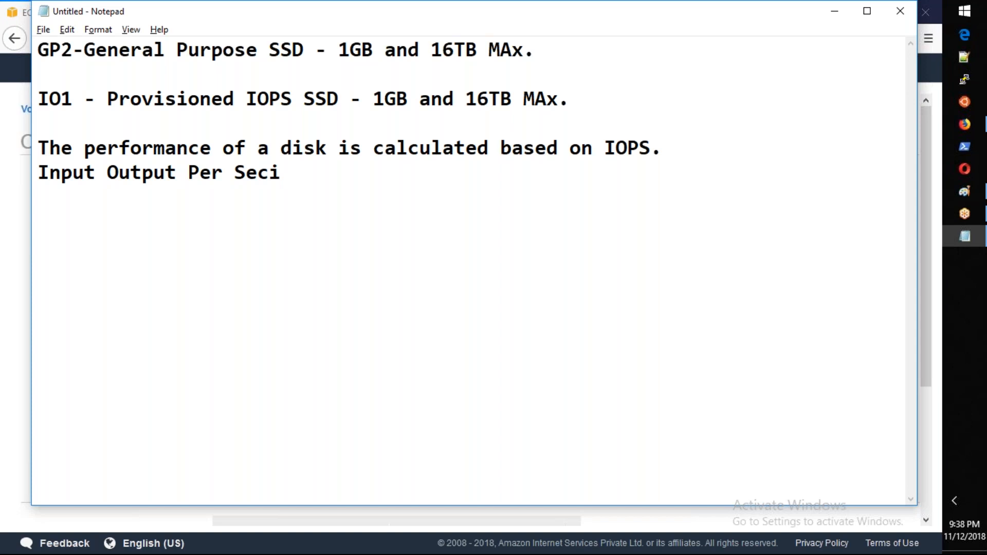
{"action": "key", "text": "BackSpace"}
{"action": "type", "text": "oand."}
{"action": "key", "text": "BackSpace"}
{"action": "key", "text": "BackSpace"}
{"action": "key", "text": "BackSpace"}
{"action": "key", "text": "BackSpace"}
{"action": "type", "text": "nd. "}
{"action": "type", "text": "ore"}
Step: Continue the same line with "More the IOPS => More the performance."
{"action": "key", "text": "BackSpace"}
{"action": "key", "text": "BackSpace"}
{"action": "key", "text": "BackSpace"}
{"action": "type", "text": "More the "}
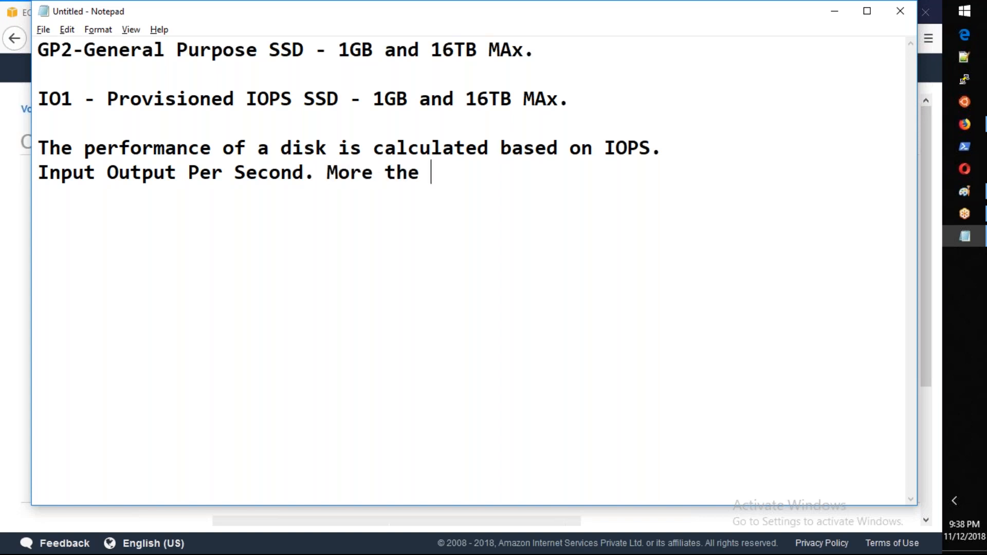
{"action": "type", "text": "IOPS ad"}
{"action": "key", "text": "BackSpace"}
{"action": "key", "text": "BackSpace"}
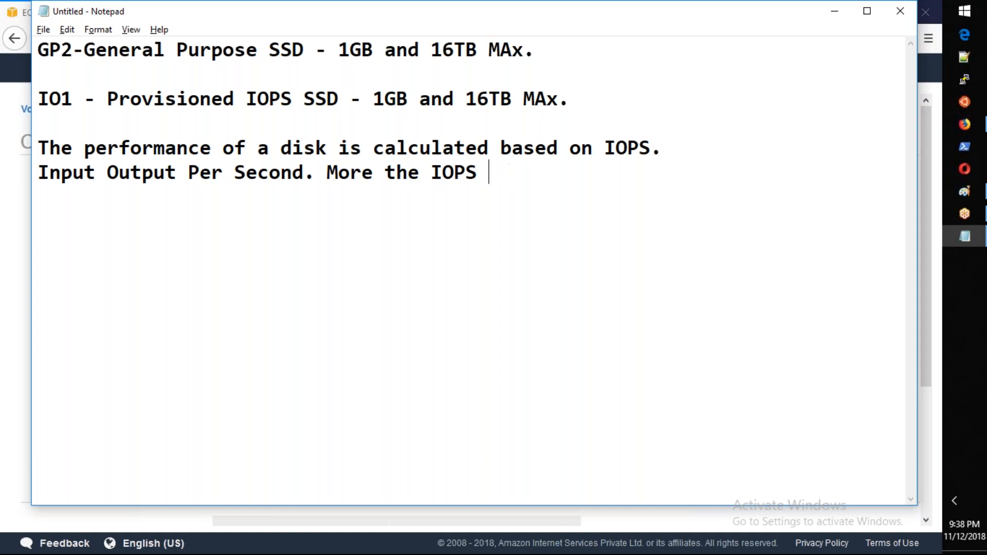
{"action": "type", "text": "=> More the performance."}
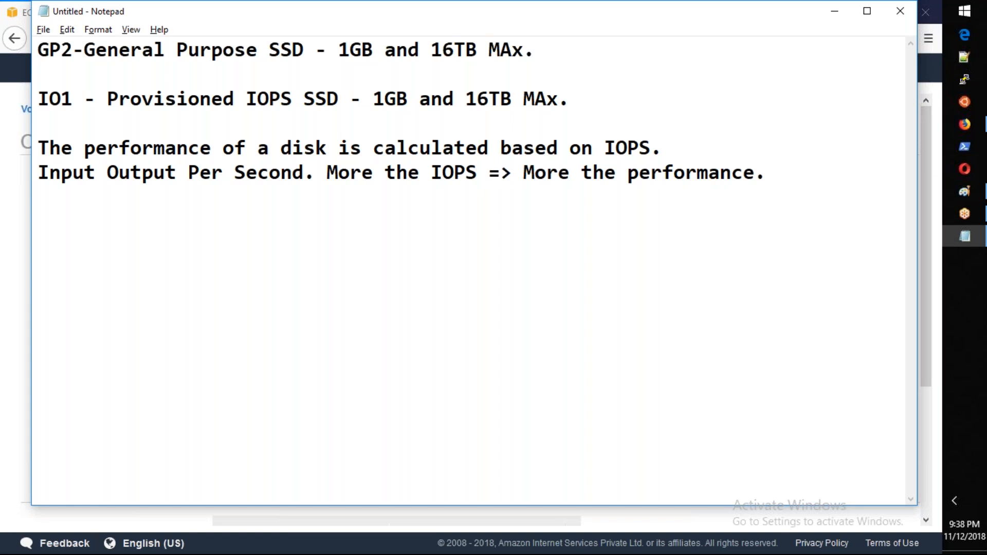
Step: Start a new line reading "In general : SOlid State Disks (SSD)" for the first kind of disk
{"action": "key", "text": "Return"}
{"action": "type", "text": "In general "}
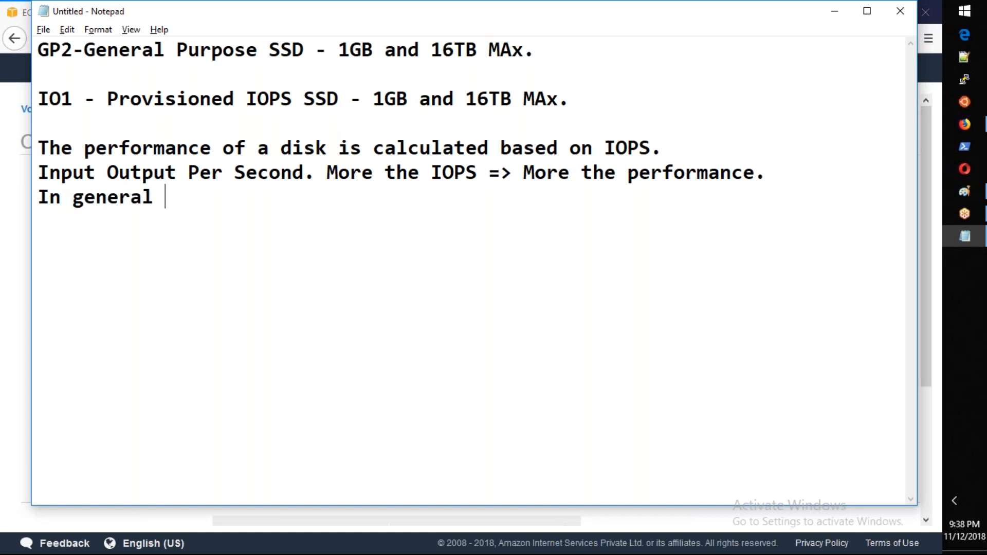
{"action": "type", "text": ": SOlid State DI"}
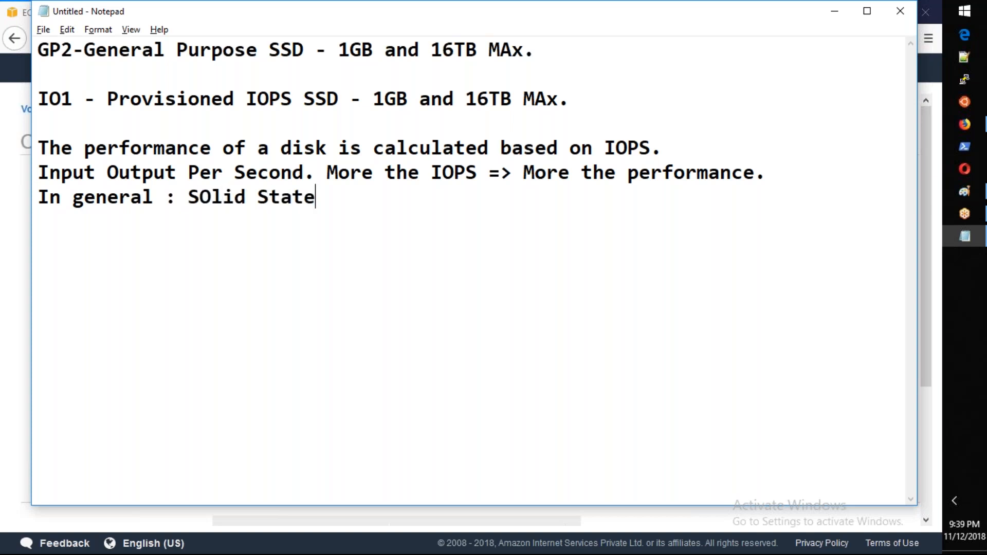
{"action": "key", "text": "BackSpace"}
{"action": "type", "text": "sk"}
{"action": "key", "text": "BackSpace"}
{"action": "key", "text": "BackSpace"}
{"action": "type", "text": "isks (SSD)"}
{"action": "key", "text": "Return"}
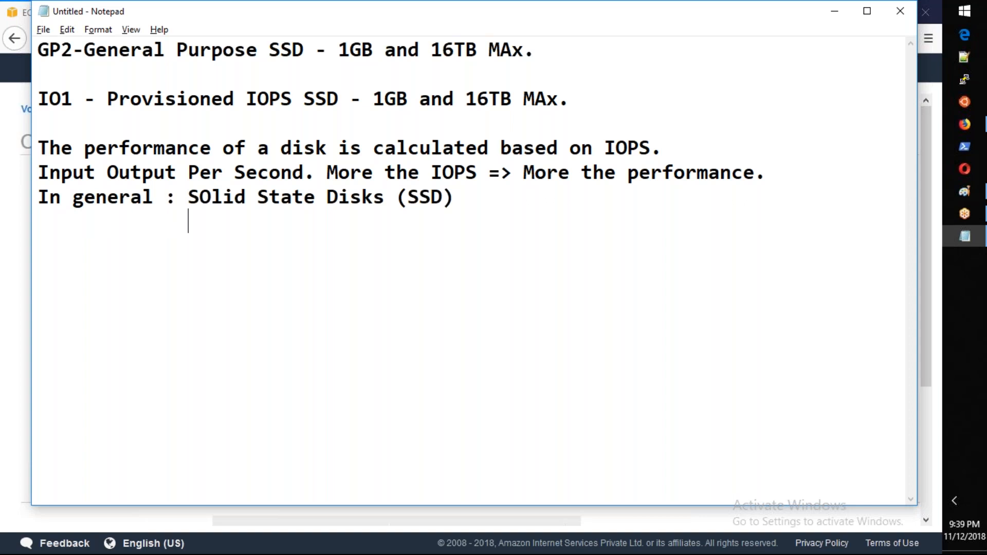
Step: Add "Mechanical Drives (SATA,SAS)" aligned beneath the solid state disks entry
{"action": "type", "text": "Mechanical Drives "}
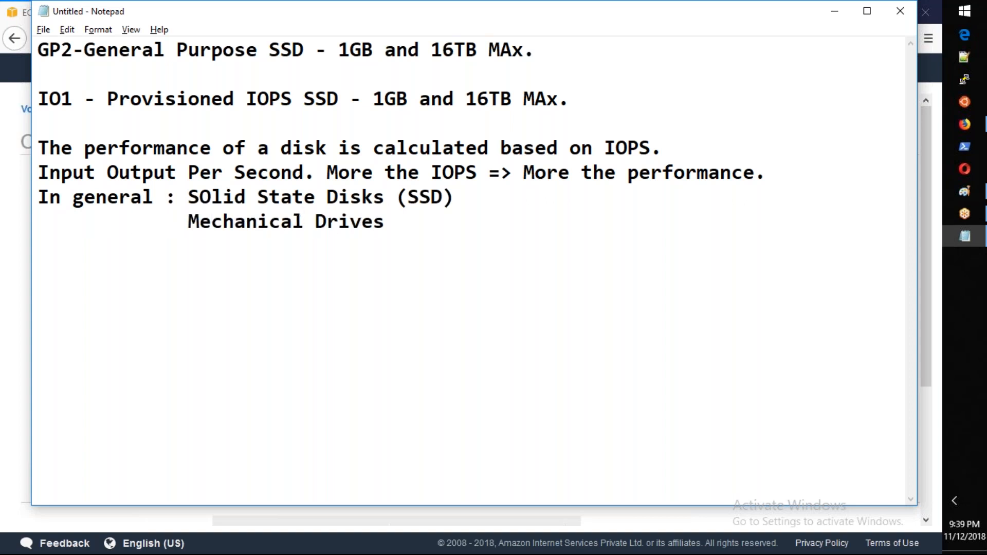
{"action": "type", "text": "(SATA,SAS"}
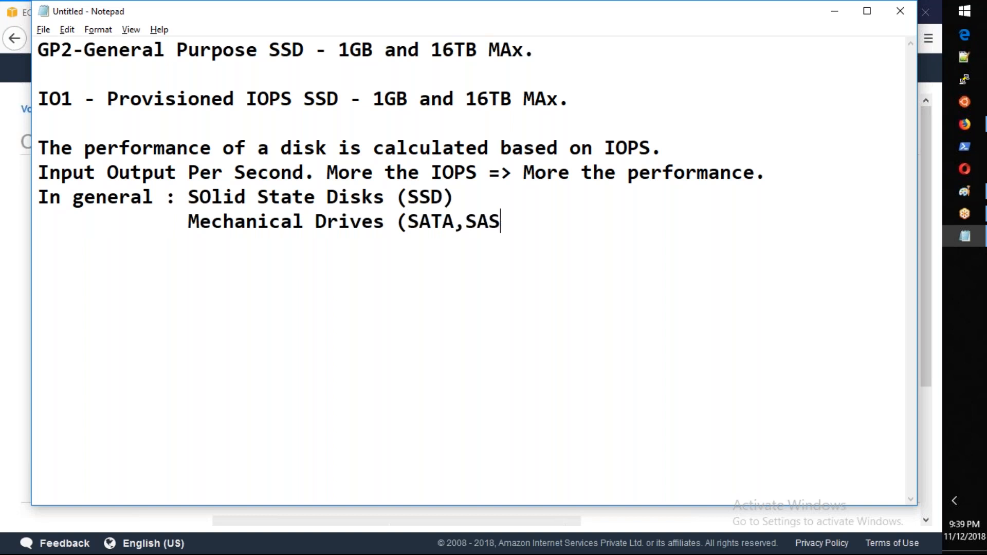
{"action": "type", "text": ")"}
Step: Compare the noted solid state and mechanical drive entries with the volume types offered in the EC2 console
{"action": "key", "text": "alt+Tab"}
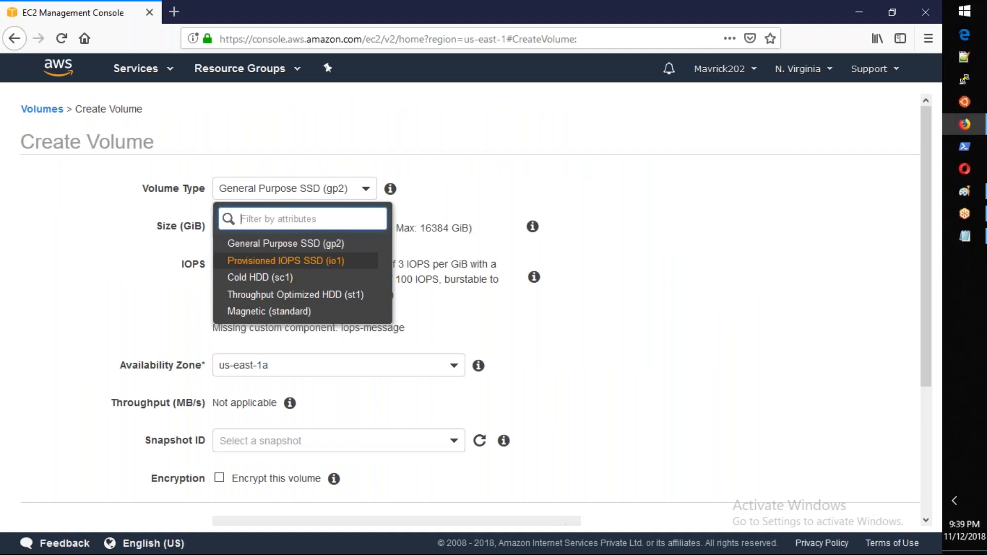
{"action": "key", "text": "alt+Tab"}
{"action": "left_click_drag", "start_coordinate": [453, 198], "coordinate": [191, 205]}
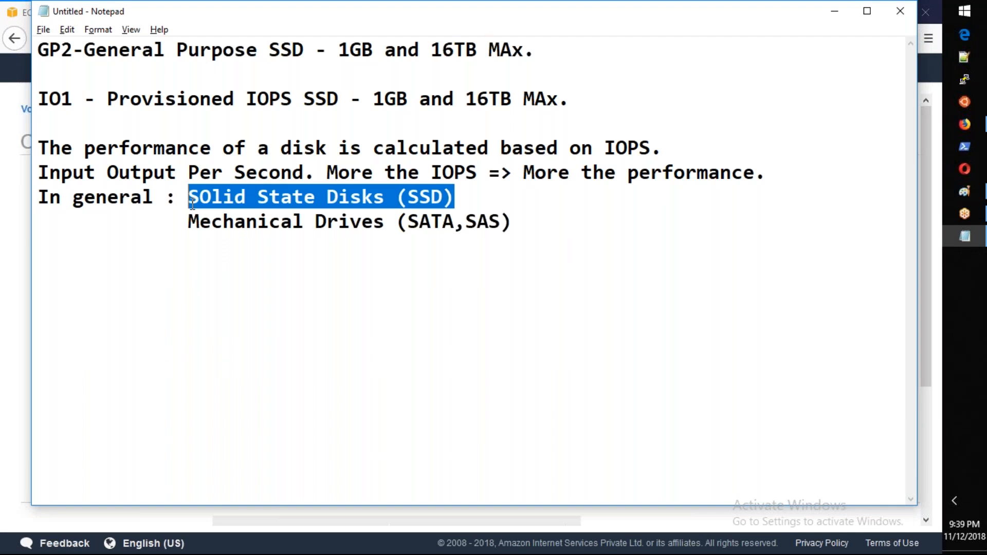
{"action": "key", "text": "alt+Tab"}
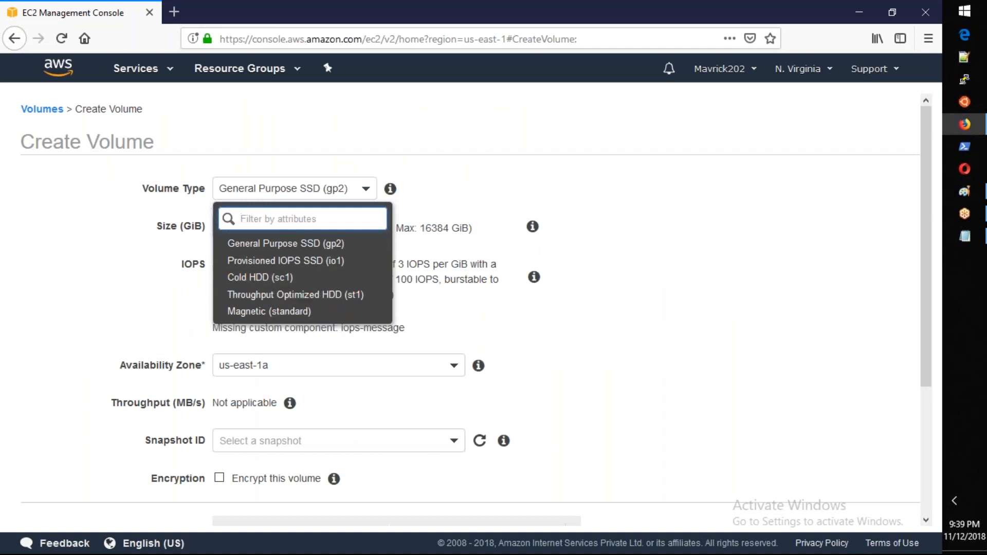
{"action": "key", "text": "alt+Tab"}
{"action": "left_click_drag", "start_coordinate": [529, 221], "coordinate": [187, 221]}
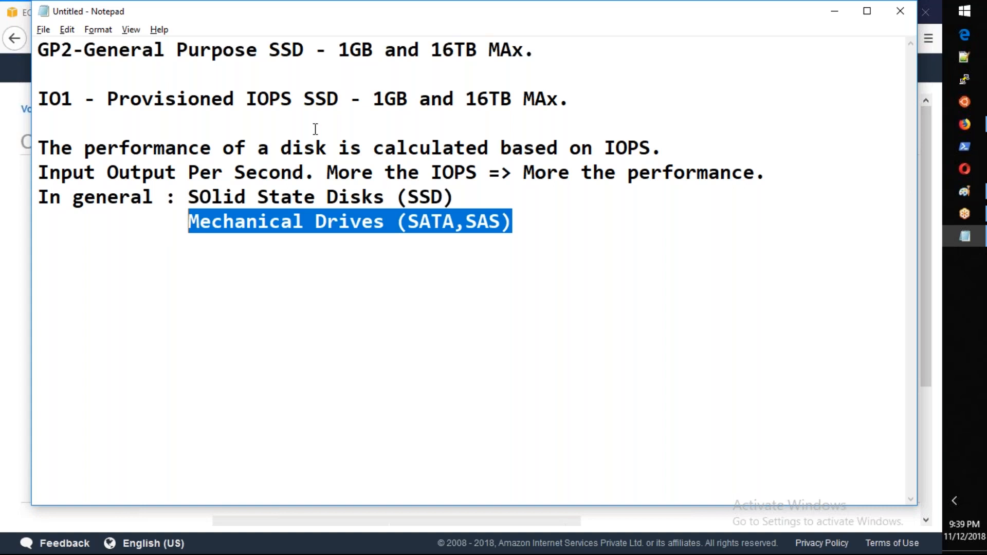
Step: Return to the EC2 volume form and examine the size and IOPS of the General Purpose SSD (gp2) type
{"action": "key", "text": "ctrl+2"}
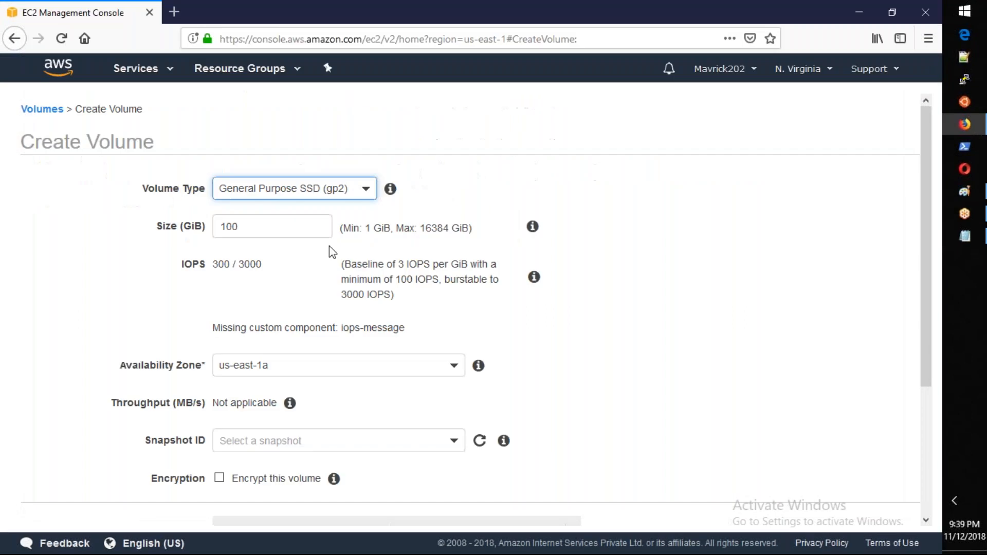
{"action": "double_click", "coordinate": [263, 224]}
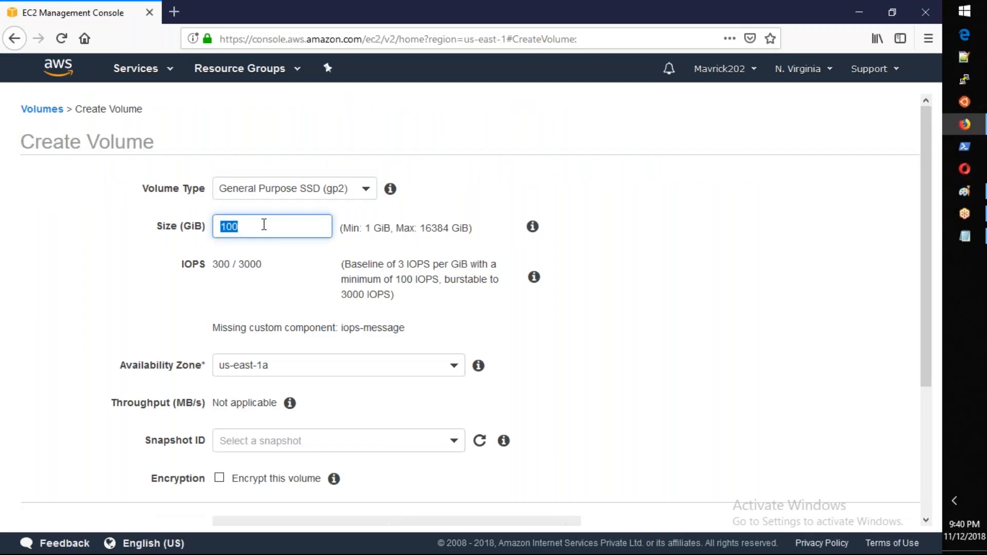
{"action": "double_click", "coordinate": [221, 263]}
Step: Set the volume type to Provisioned IOPS SSD (io1) with 1000 IOPS, and show the available volume types again
{"action": "left_click", "coordinate": [308, 189]}
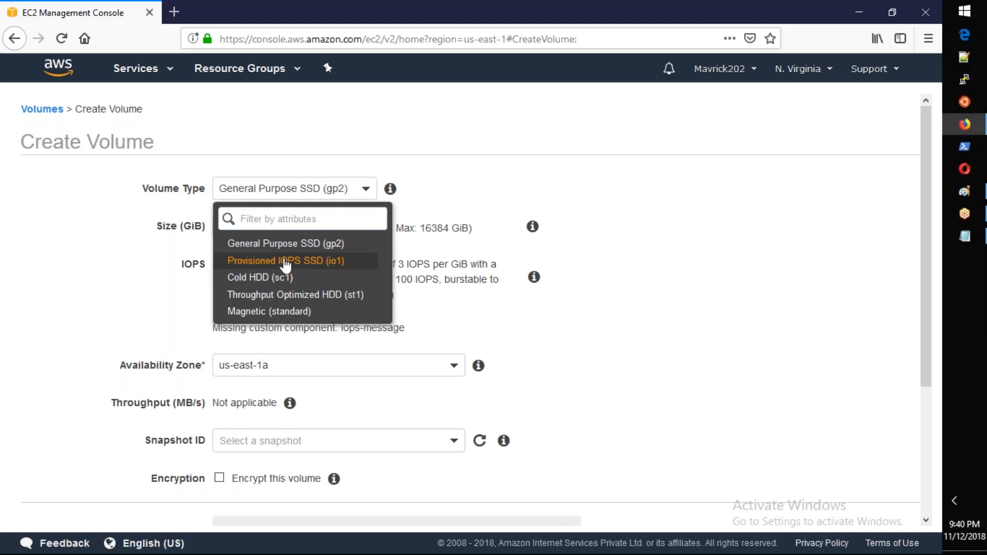
{"action": "left_click", "coordinate": [285, 261]}
{"action": "double_click", "coordinate": [265, 259]}
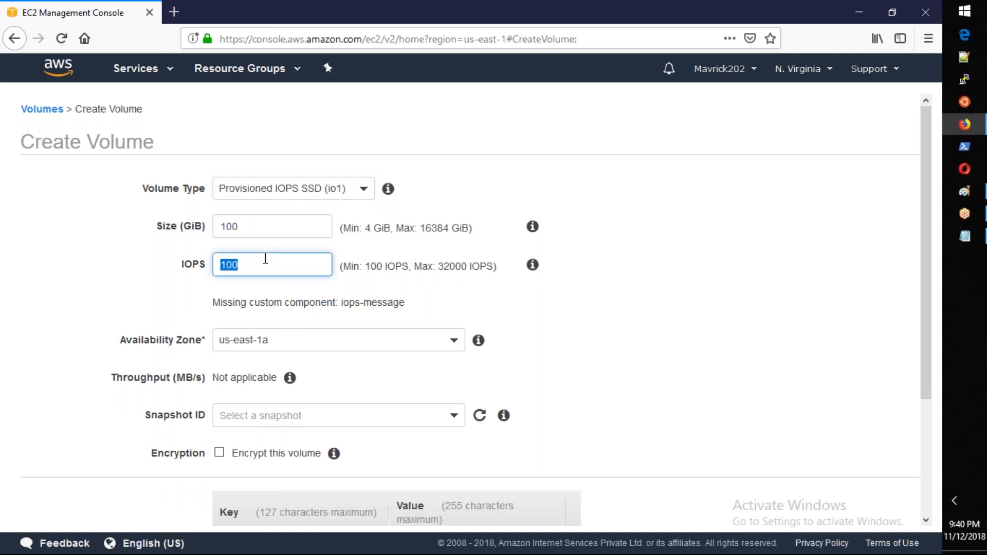
{"action": "type", "text": "1000"}
{"action": "left_click", "coordinate": [283, 190]}
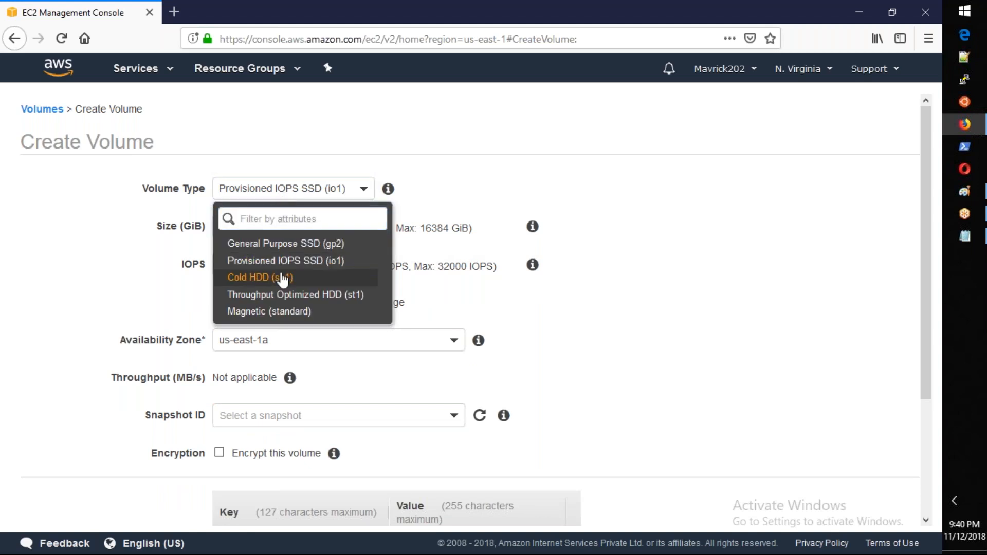
Step: Examine the IOPS and throughput of the Cold HDD (sc1), Throughput Optimized HDD (st1) and Magnetic (standard) volume types
{"action": "left_click", "coordinate": [283, 279]}
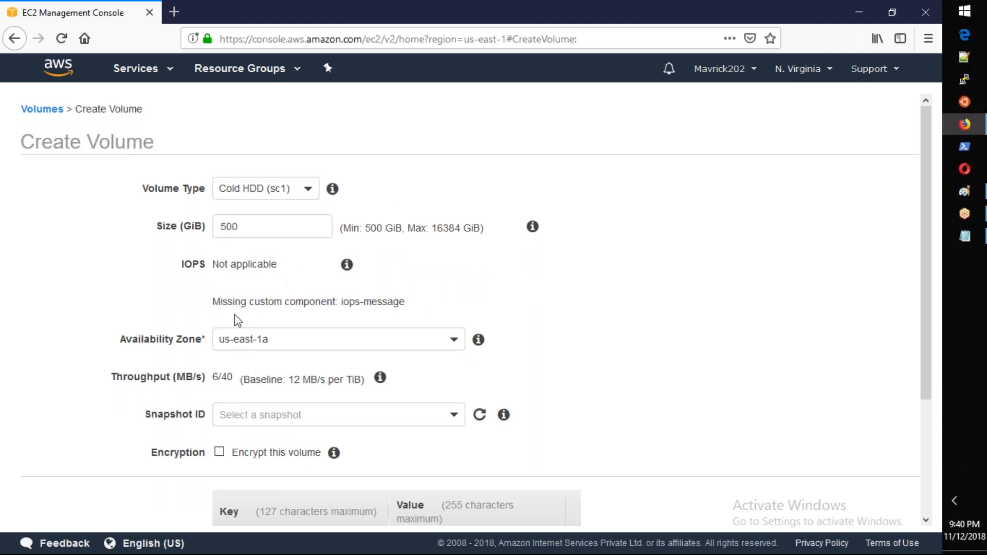
{"action": "left_click_drag", "start_coordinate": [291, 379], "coordinate": [374, 380]}
{"action": "left_click", "coordinate": [286, 203]}
{"action": "left_click", "coordinate": [283, 296]}
{"action": "left_click_drag", "start_coordinate": [306, 380], "coordinate": [384, 385]}
{"action": "left_click", "coordinate": [293, 194]}
{"action": "left_click", "coordinate": [284, 309]}
{"action": "left_click_drag", "start_coordinate": [279, 262], "coordinate": [244, 220]}
{"action": "left_click", "coordinate": [268, 190]}
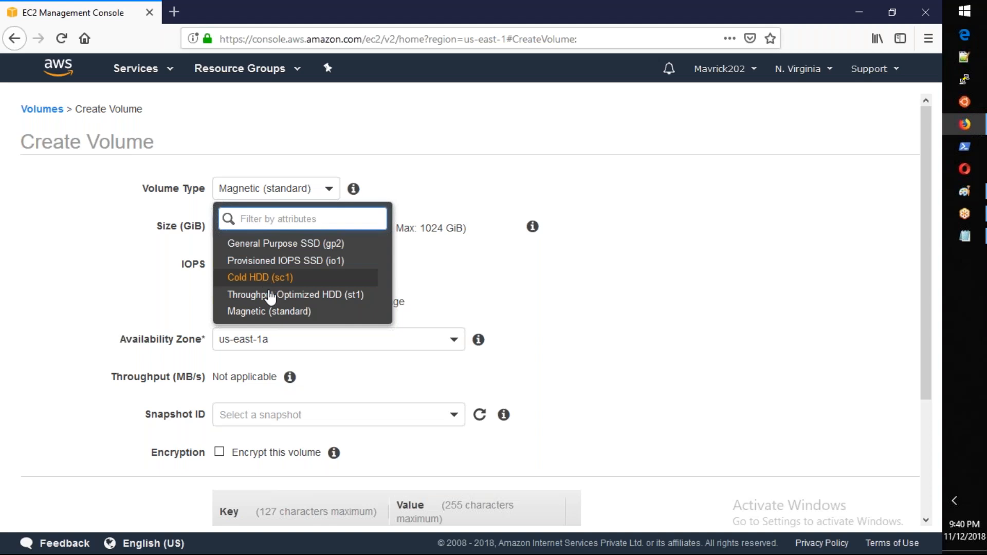
{"action": "left_click", "coordinate": [165, 292]}
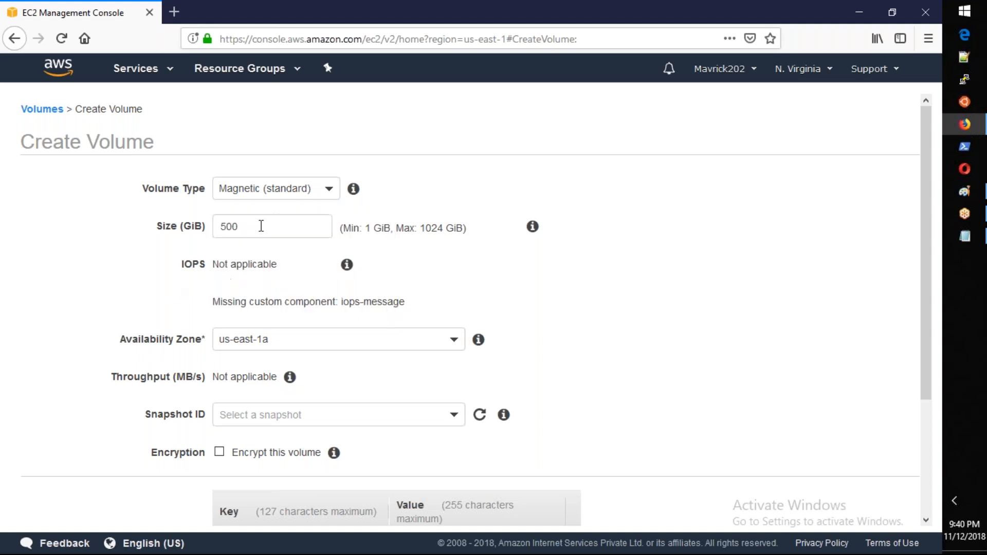
Step: Compare the Cold HDD (sc1), General Purpose SSD (gp2) and Provisioned IOPS SSD (io1) settings, ending with General Purpose SSD (gp2) selected
{"action": "left_click", "coordinate": [267, 197]}
{"action": "left_click", "coordinate": [268, 278]}
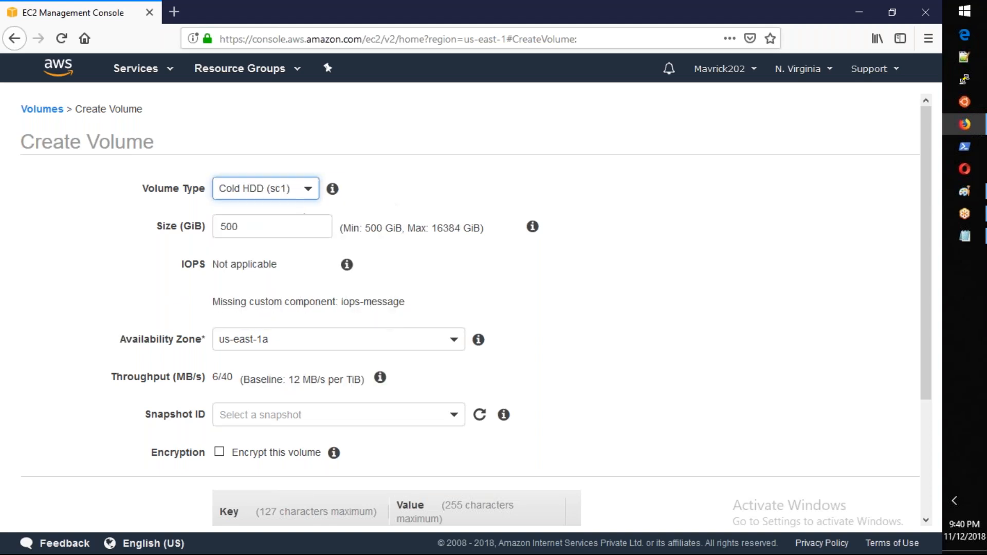
{"action": "left_click", "coordinate": [249, 188]}
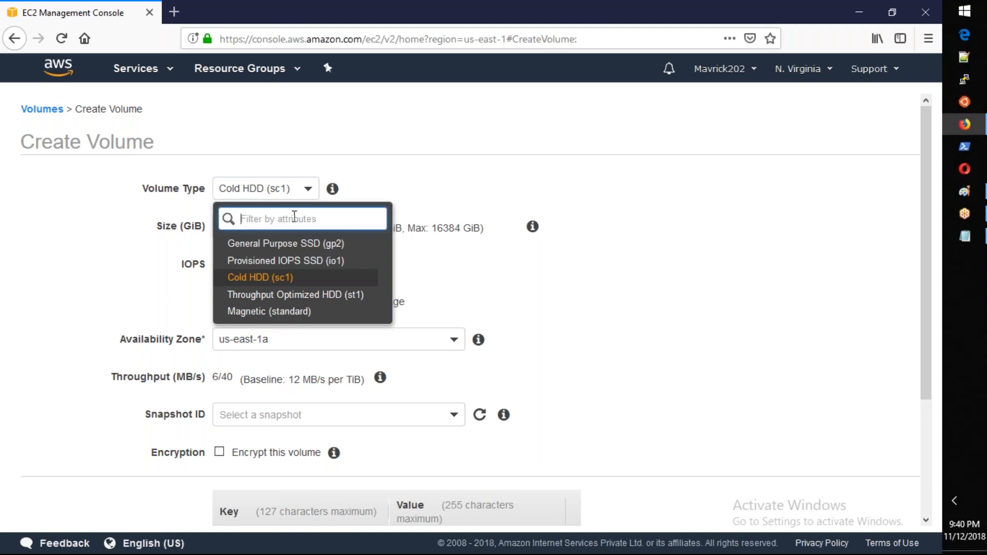
{"action": "left_click", "coordinate": [309, 248]}
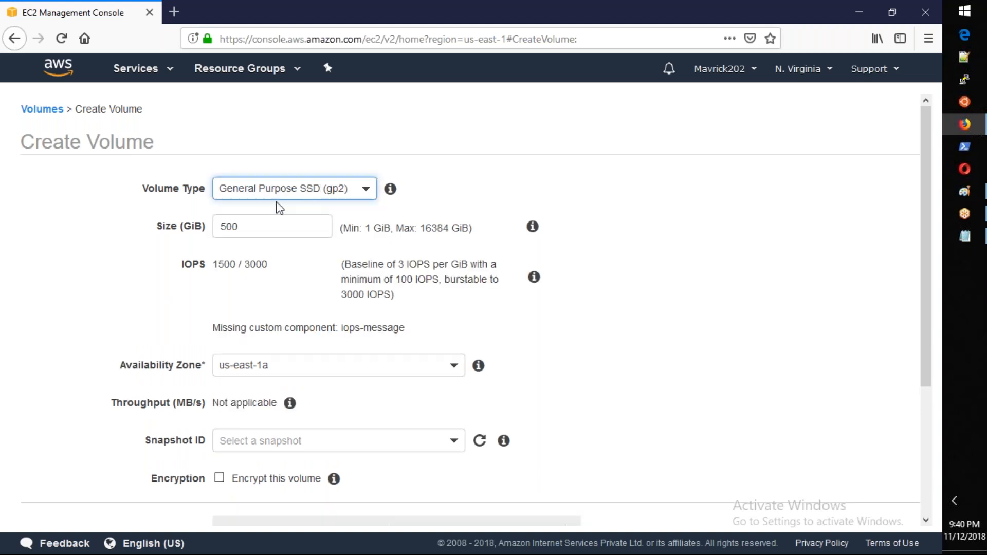
{"action": "left_click", "coordinate": [332, 199]}
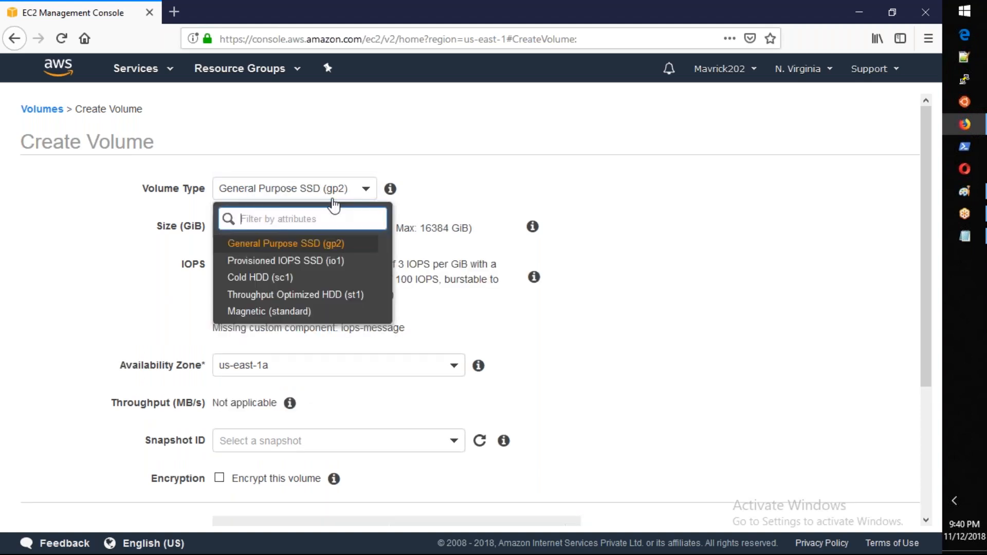
{"action": "left_click", "coordinate": [326, 262]}
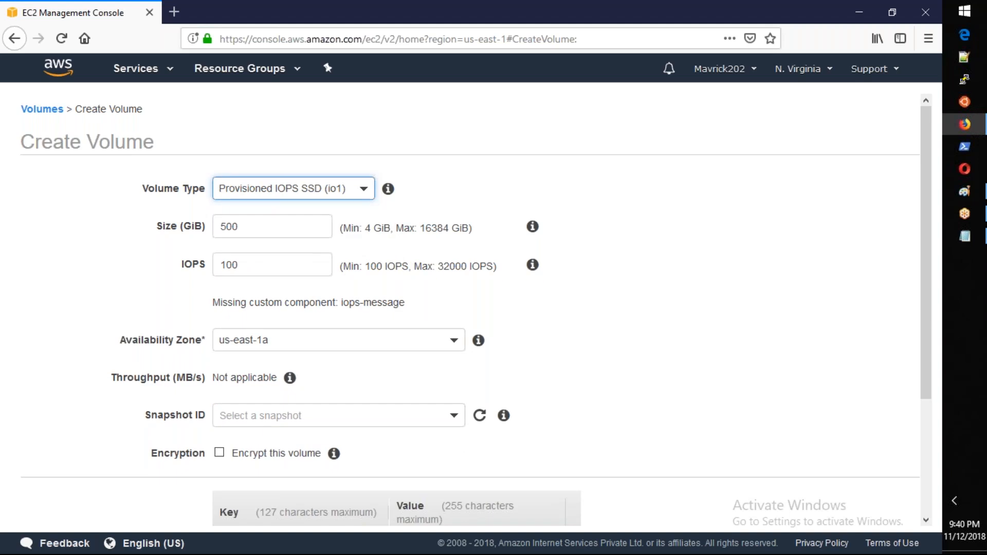
{"action": "left_click", "coordinate": [294, 200]}
{"action": "left_click", "coordinate": [301, 246]}
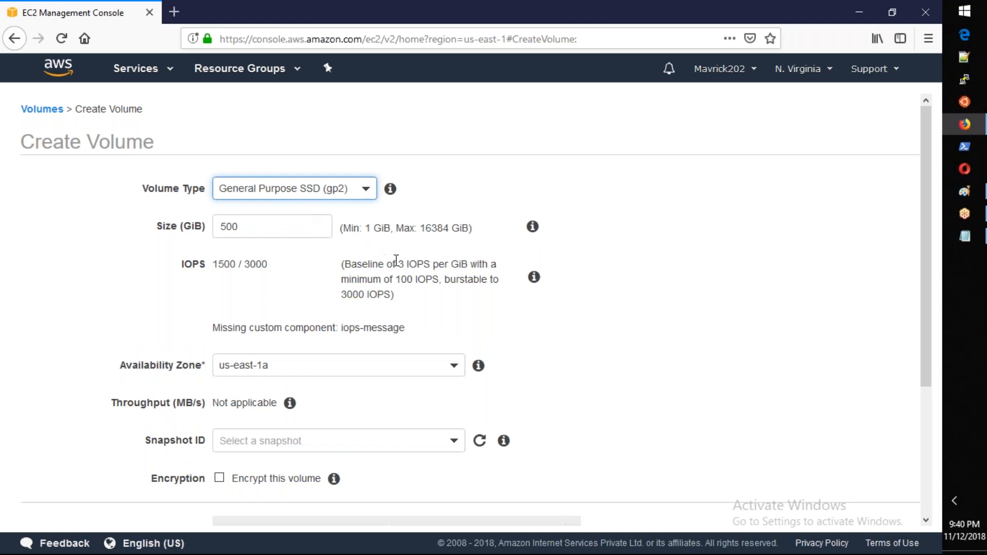
Step: Switch to the Notepad notes and add the lines "Min:100" and "Max:10000" beneath the GP2 entry
{"action": "key", "text": "alt+Tab"}
{"action": "left_click", "coordinate": [552, 49]}
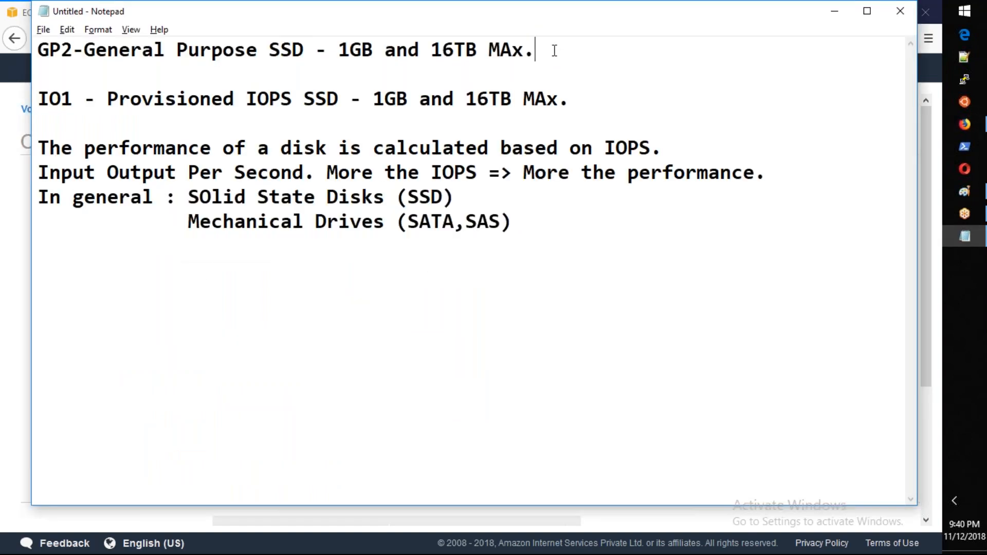
{"action": "key", "text": "Return"}
{"action": "type", "text": "Min"}
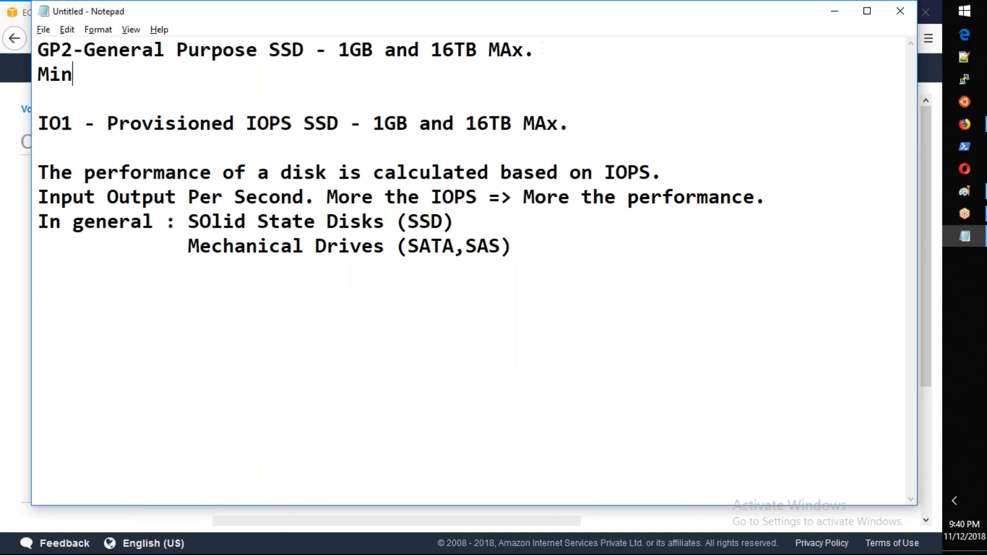
{"action": "type", "text": ":1000"}
{"action": "key", "text": "BackSpace"}
{"action": "key", "text": "Return"}
{"action": "type", "text": "Max"}
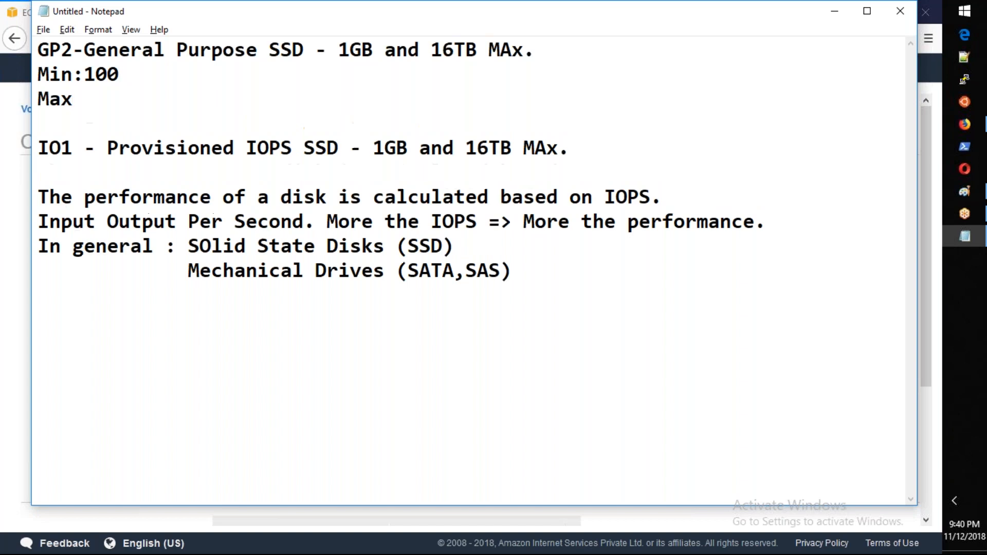
{"action": "type", "text": ":10000"}
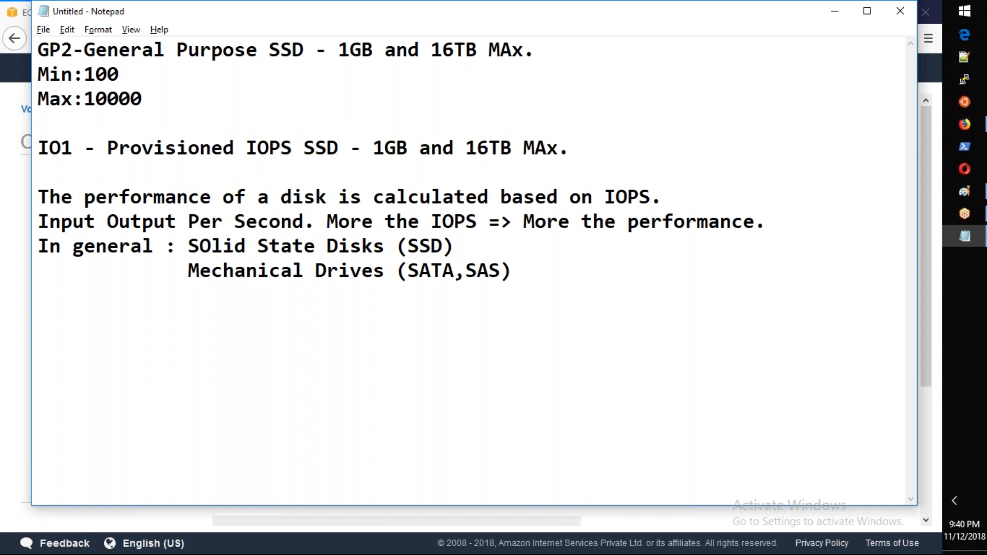
Step: Add the line "3IOPS /GB" to the GP2 notes, then highlight that ratio and the minimum value
{"action": "key", "text": "Return"}
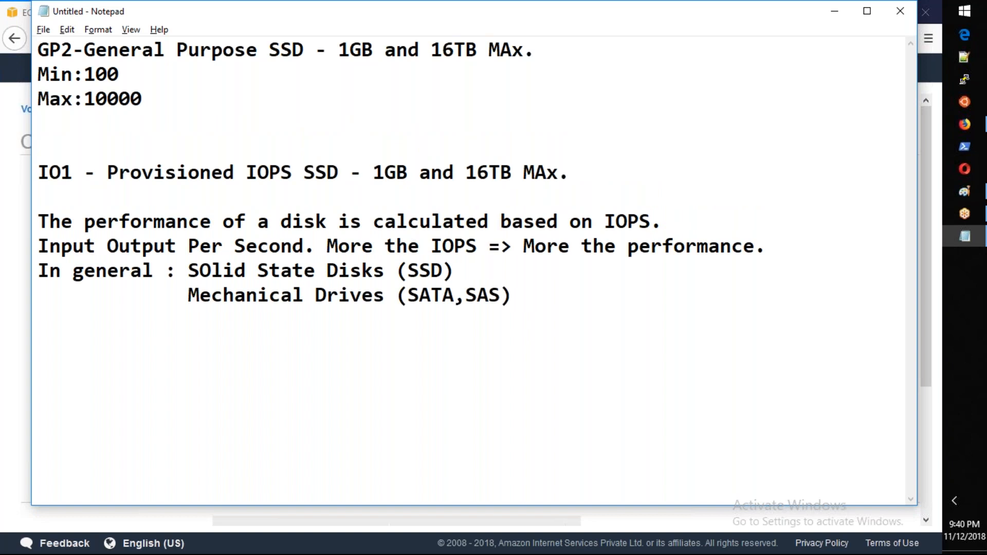
{"action": "type", "text": "3IOPS"}
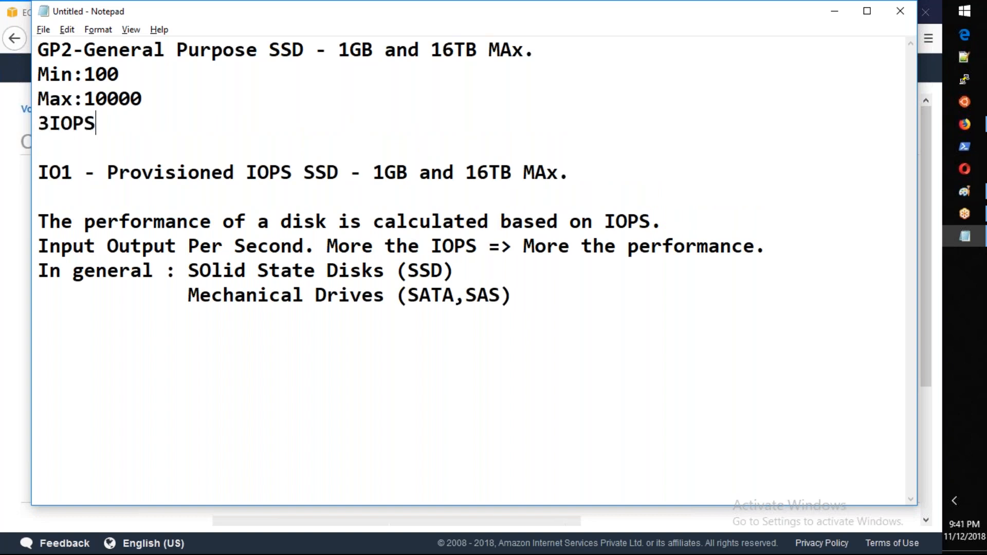
{"action": "type", "text": " /GB"}
{"action": "left_click_drag", "start_coordinate": [38, 124], "coordinate": [104, 127]}
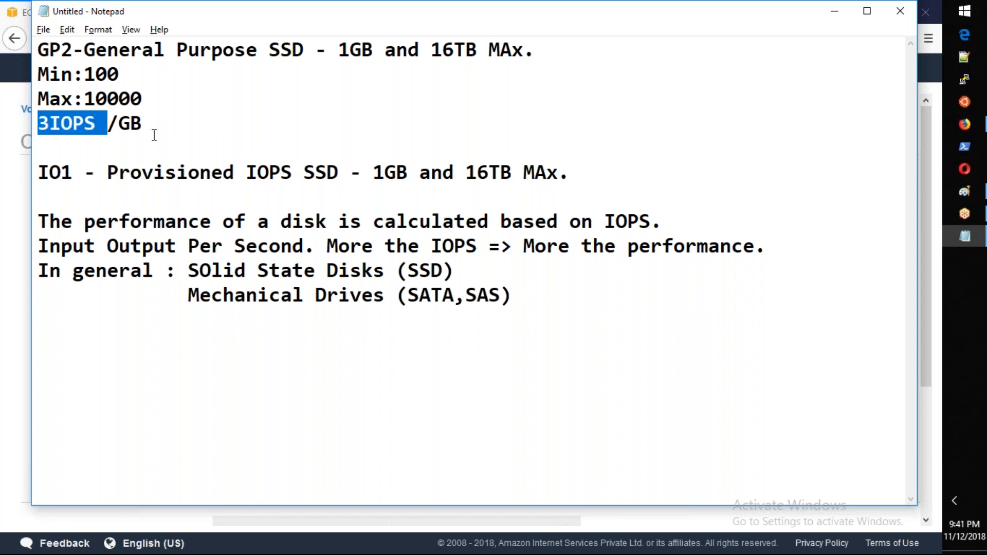
{"action": "left_click_drag", "start_coordinate": [84, 75], "coordinate": [118, 75]}
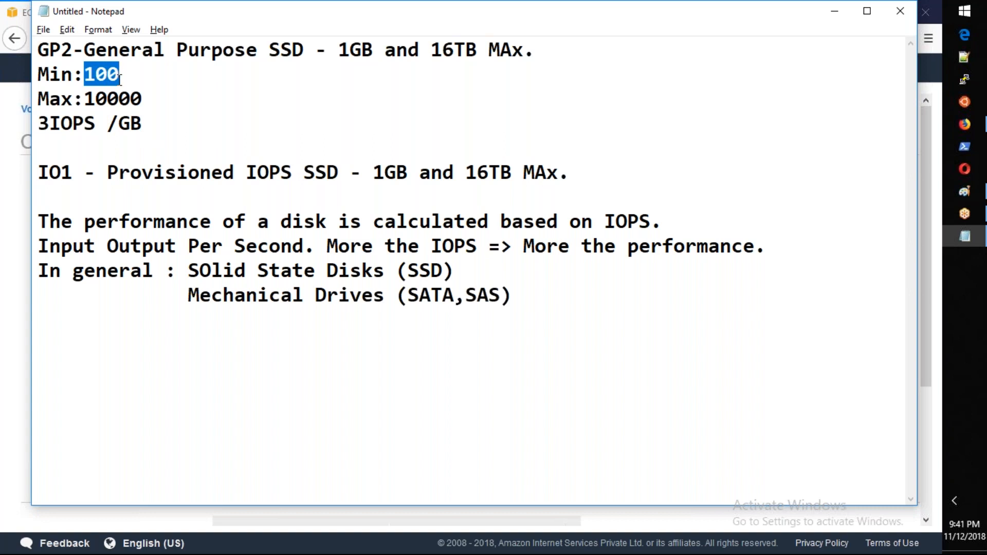
Step: Return to the EC2 volume form and check the gp2 IOPS for volume sizes of 100 and 200 GiB
{"action": "key", "text": "alt+Tab"}
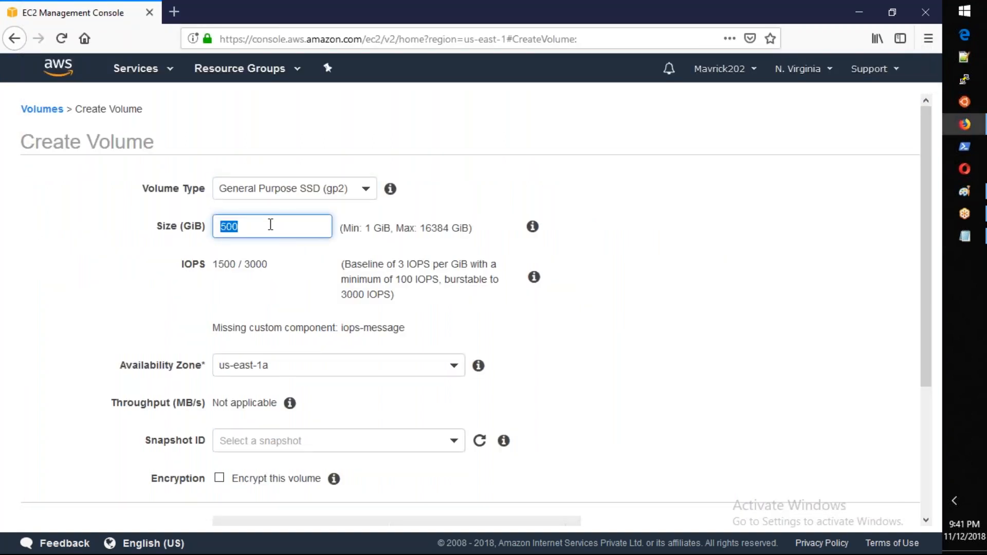
{"action": "type", "text": "100"}
{"action": "key", "text": "Tab"}
{"action": "left_click", "coordinate": [226, 264]}
{"action": "double_click", "coordinate": [226, 229]}
{"action": "type", "text": "200"}
{"action": "key", "text": "Tab"}
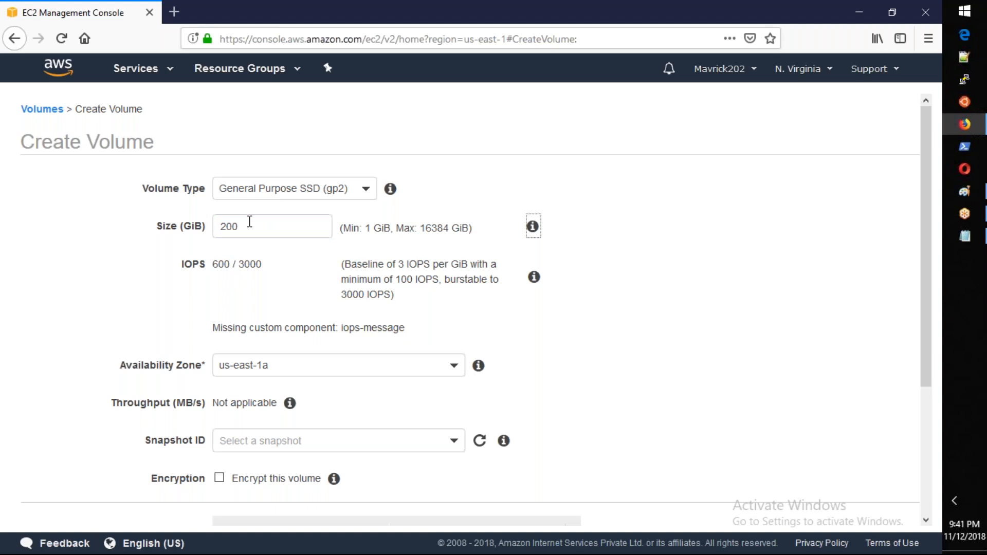
Step: Check the gp2 IOPS for volume sizes of 50 and 30 GiB
{"action": "double_click", "coordinate": [249, 222]}
{"action": "type", "text": "50"}
{"action": "key", "text": "Tab"}
{"action": "double_click", "coordinate": [250, 223]}
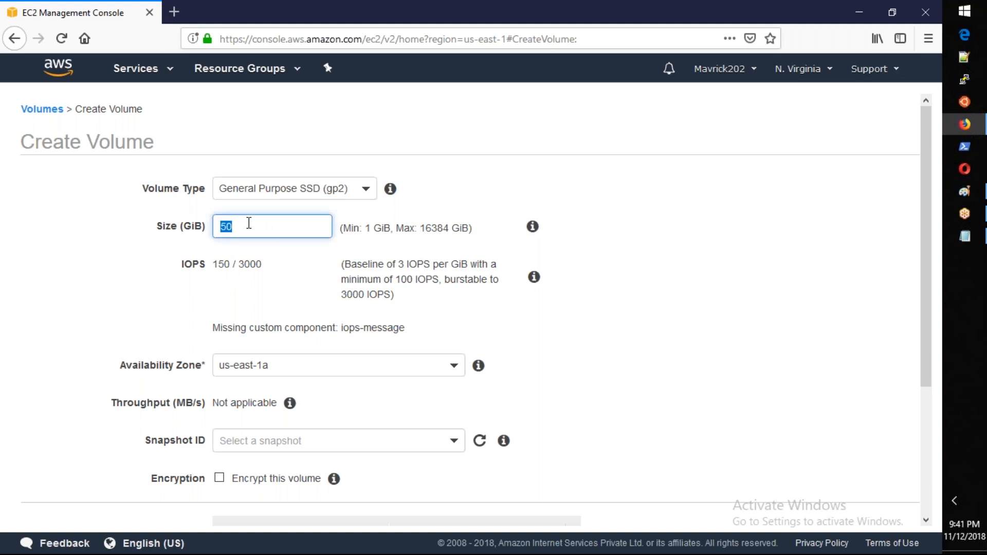
{"action": "type", "text": "30"}
{"action": "key", "text": "Tab"}
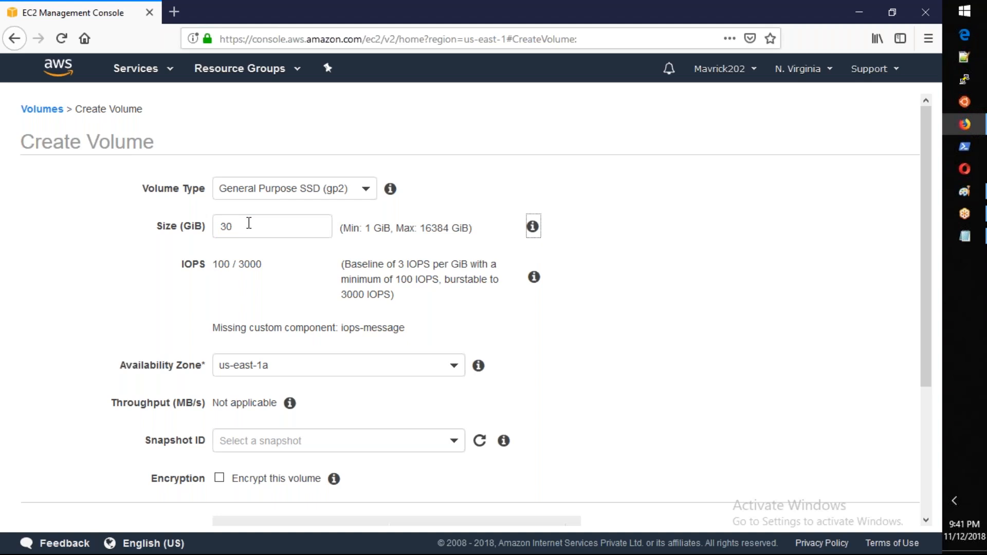
Step: Set the gp2 volume size to 10000 GiB and examine the IOPS note for large volumes
{"action": "double_click", "coordinate": [249, 223]}
{"action": "type", "text": "10000"}
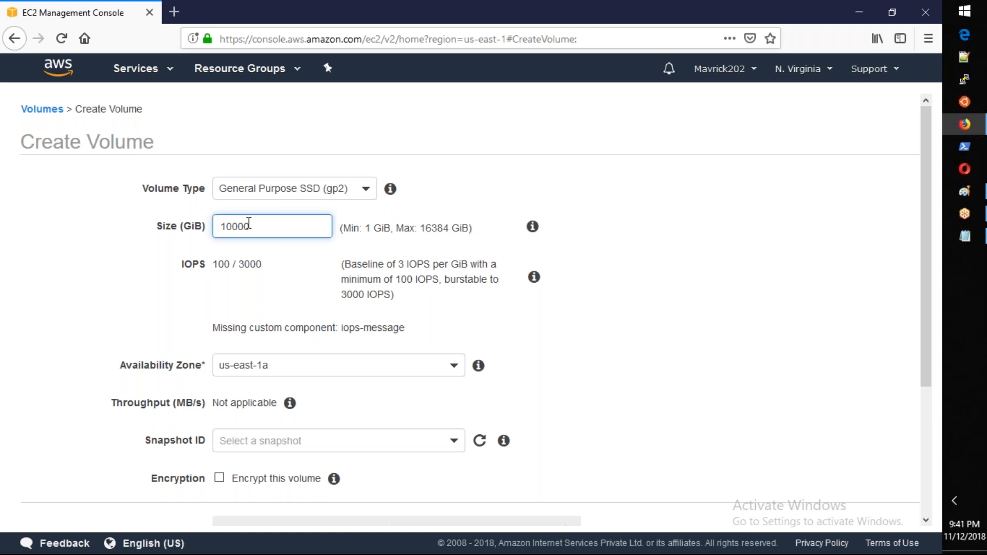
{"action": "left_click_drag", "start_coordinate": [361, 265], "coordinate": [405, 279]}
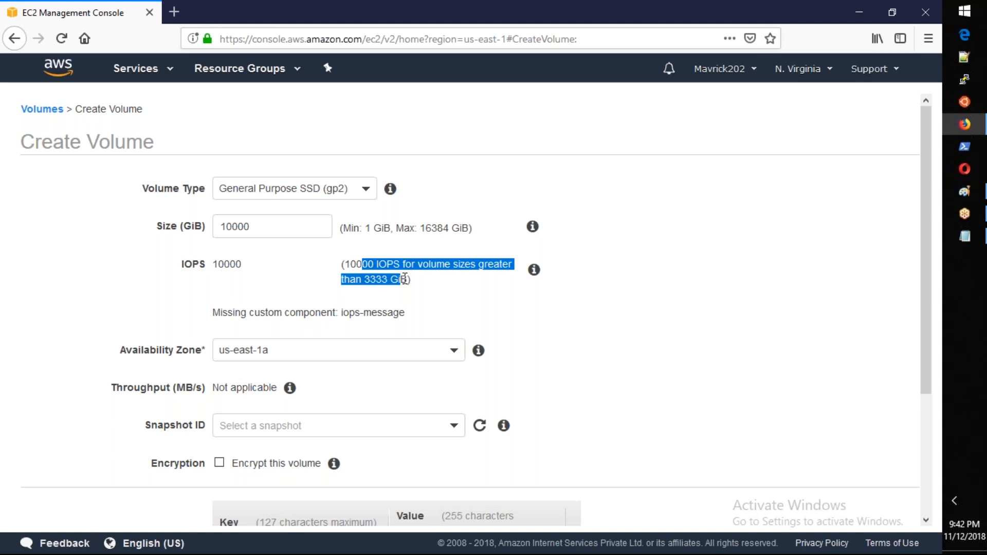
{"action": "left_click", "coordinate": [267, 260]}
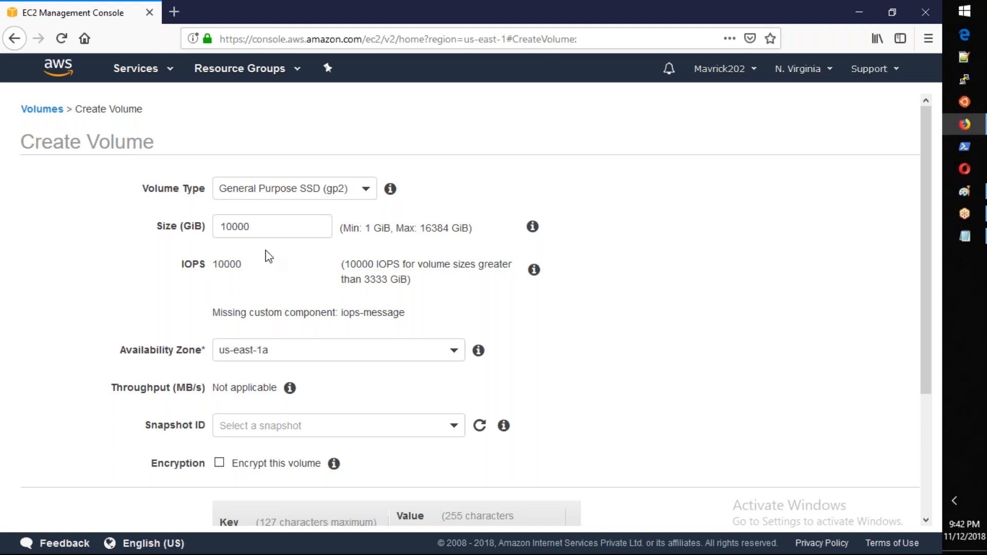
Step: Switch to the Notepad notes and add the line "Min IOPS : 100" beneath the IO1 entry
{"action": "key", "text": "alt+Tab"}
{"action": "left_click", "coordinate": [168, 132]}
{"action": "left_click", "coordinate": [603, 176]}
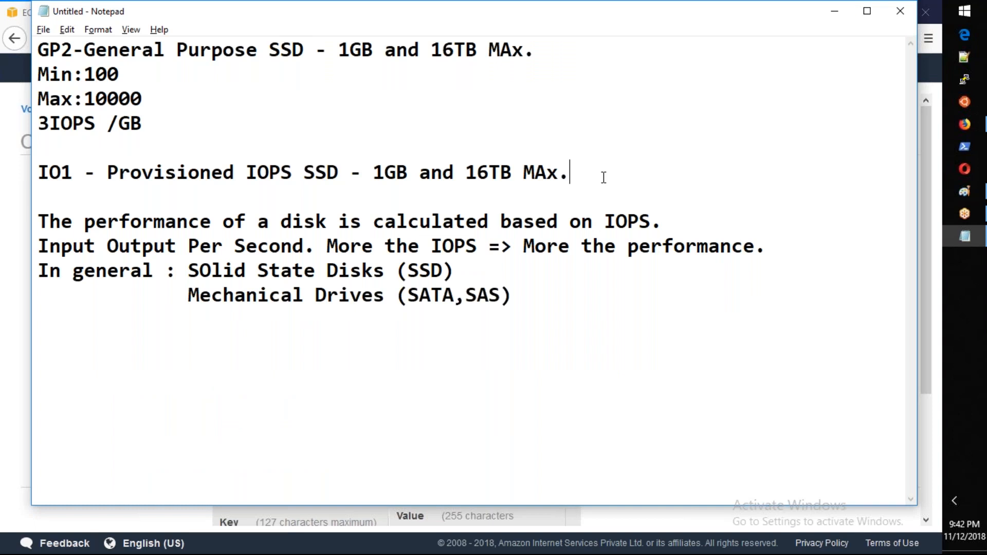
{"action": "key", "text": "Return"}
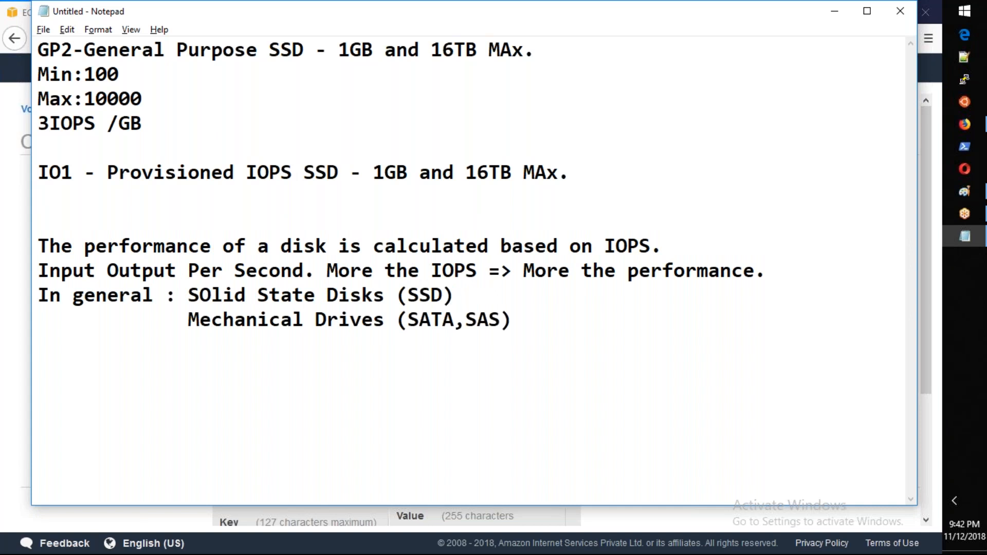
{"action": "type", "text": "Min="}
{"action": "key", "text": "BackSpace"}
{"action": "type", "text": "-"}
{"action": "key", "text": "BackSpace"}
{"action": "type", "text": "IOPS : 100"}
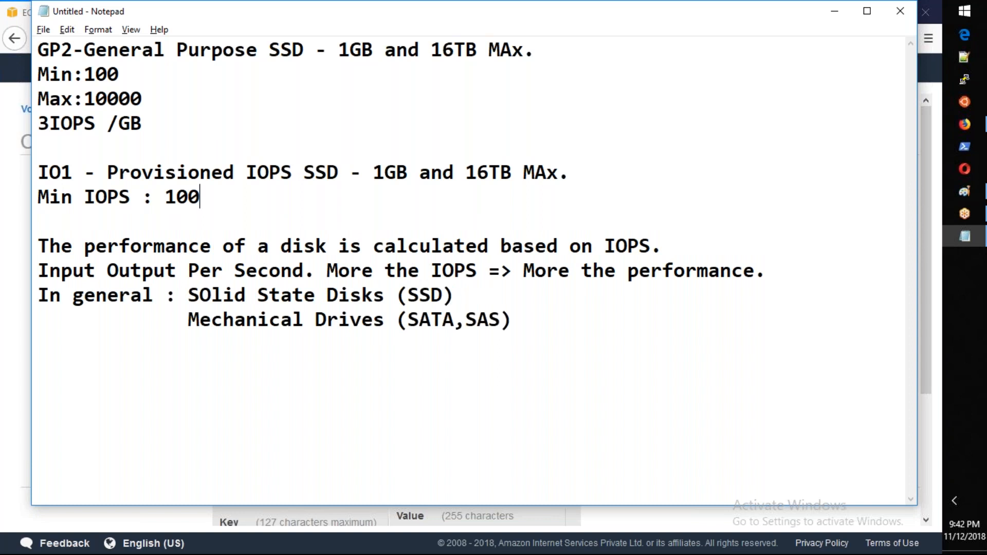
Step: Add the line "Max IOPS: 32000" below the minimum in the IO1 notes
{"action": "key", "text": "Return"}
{"action": "type", "text": "Max I"}
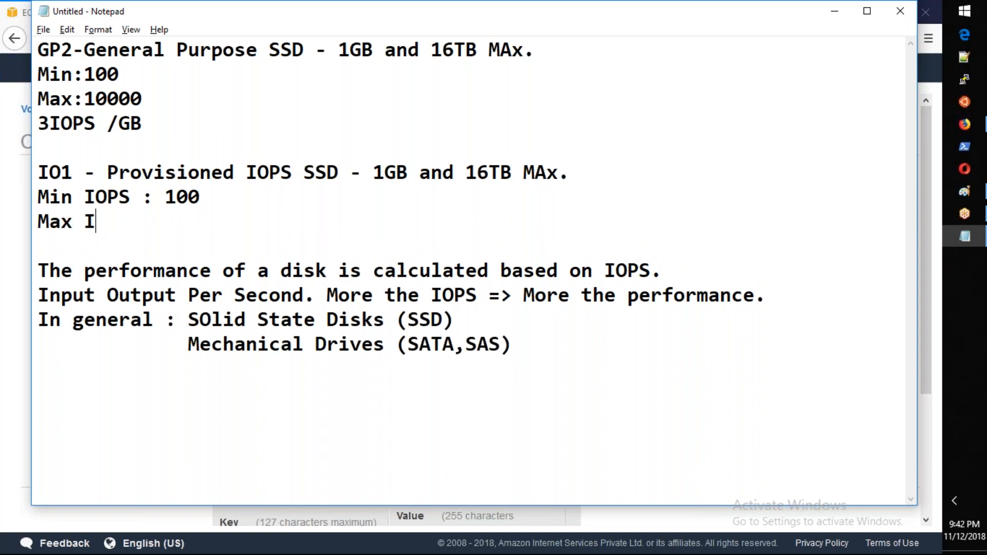
{"action": "type", "text": "OPS: 3"}
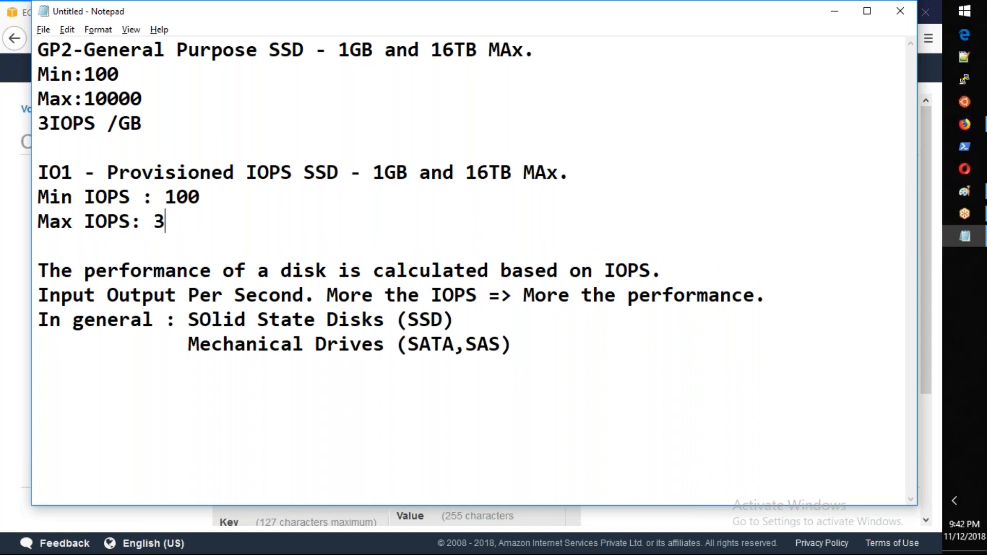
{"action": "type", "text": "2000"}
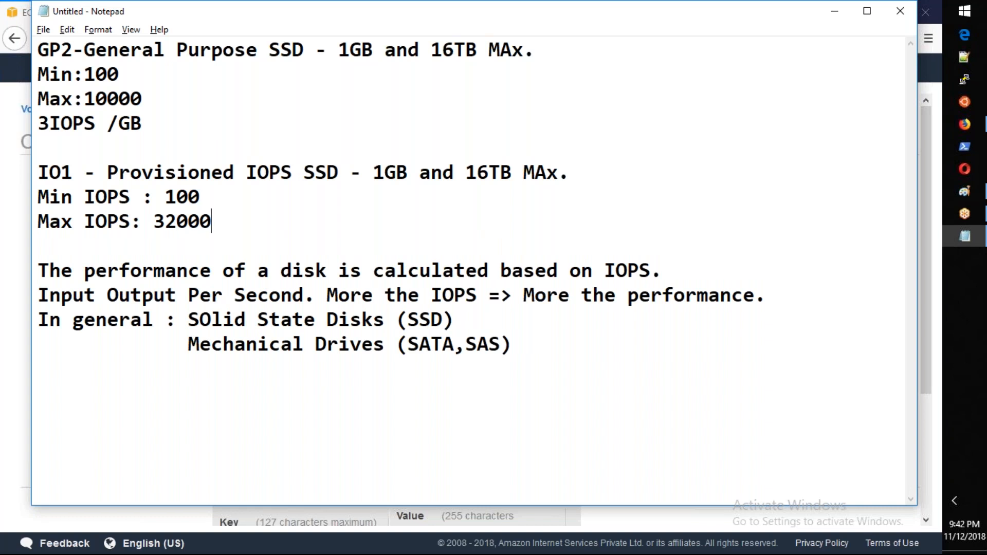
Step: Return to the EC2 volume form, set the volume type to Provisioned IOPS SSD (io1) and examine its IOPS limits
{"action": "key", "text": "alt+Tab"}
{"action": "left_click", "coordinate": [342, 189]}
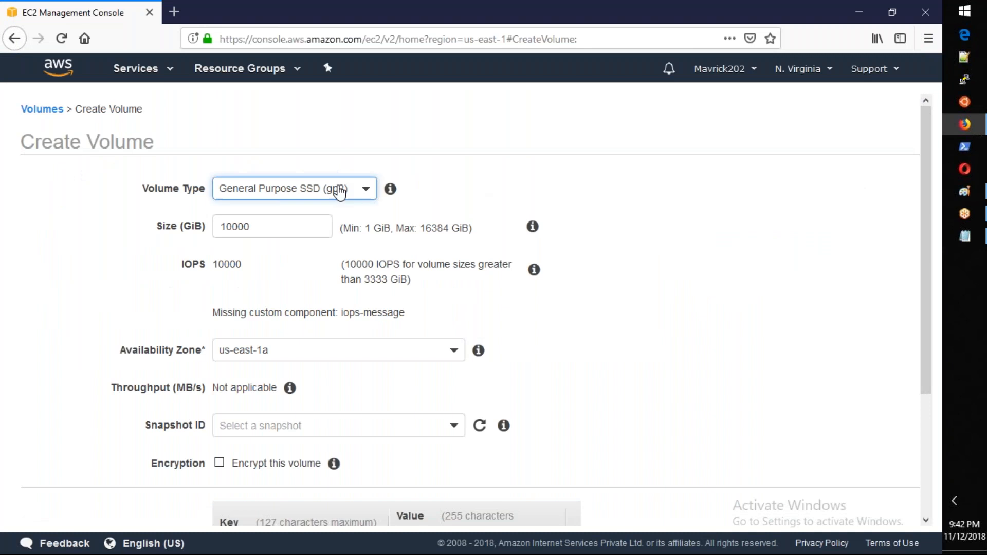
{"action": "left_click", "coordinate": [287, 260]}
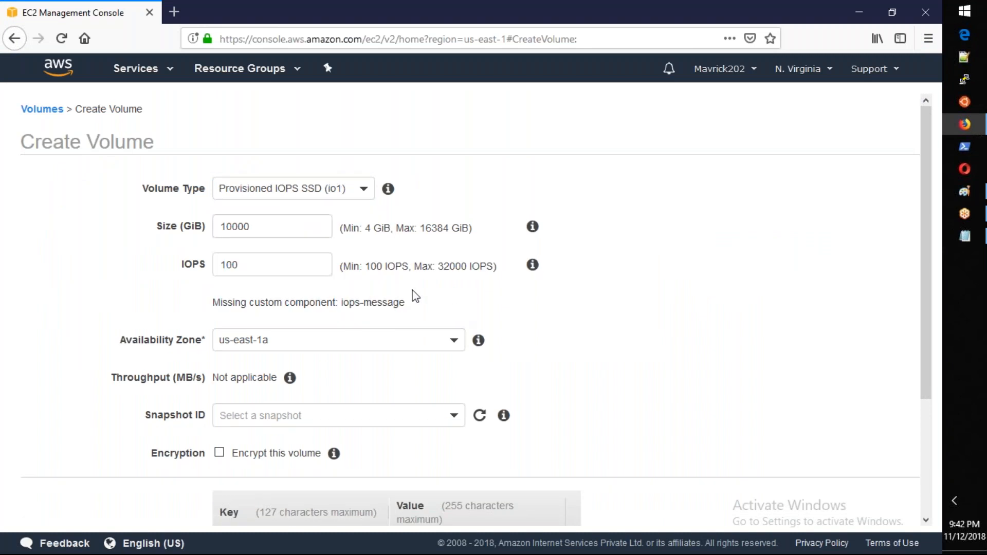
{"action": "left_click_drag", "start_coordinate": [362, 266], "coordinate": [482, 265]}
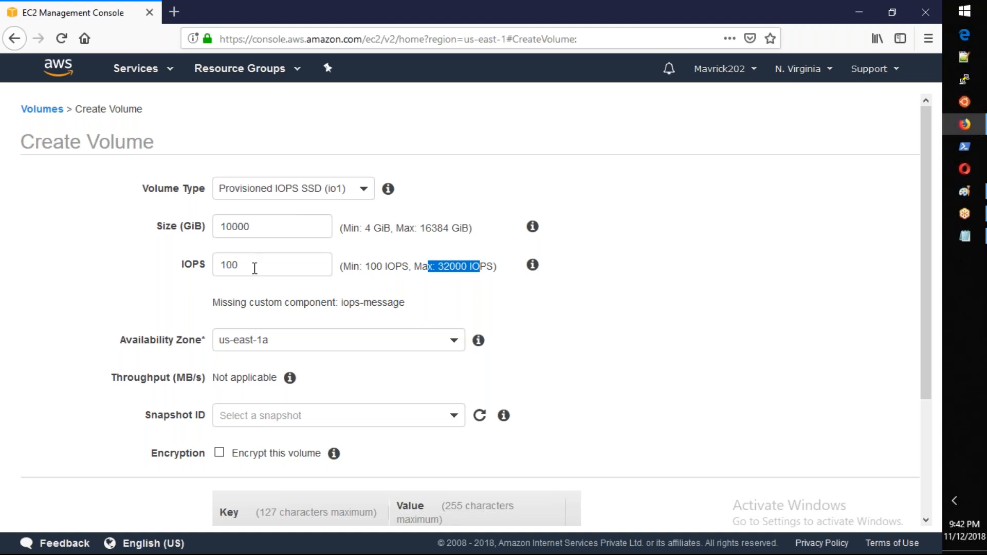
Step: Switch to the Notepad notes and add the line "50 IOPS/Gb" below the IO1 maximum IOPS
{"action": "key", "text": "alt+Tab"}
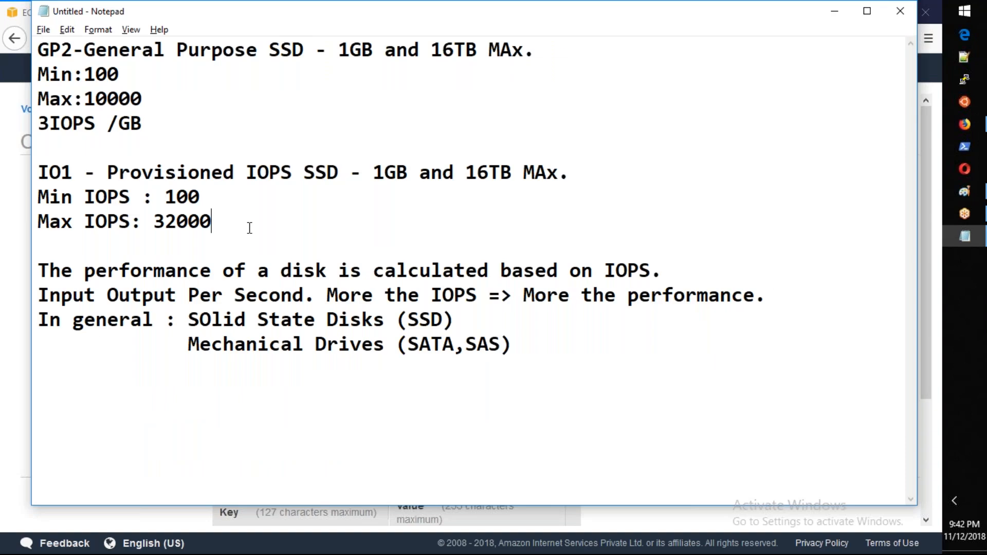
{"action": "key", "text": "Return"}
{"action": "type", "text": "50"}
{"action": "type", "text": "OPS"}
{"action": "key", "text": "BackSpace"}
{"action": "key", "text": "BackSpace"}
{"action": "key", "text": "BackSpace"}
{"action": "type", "text": "IOPS/Gb"}
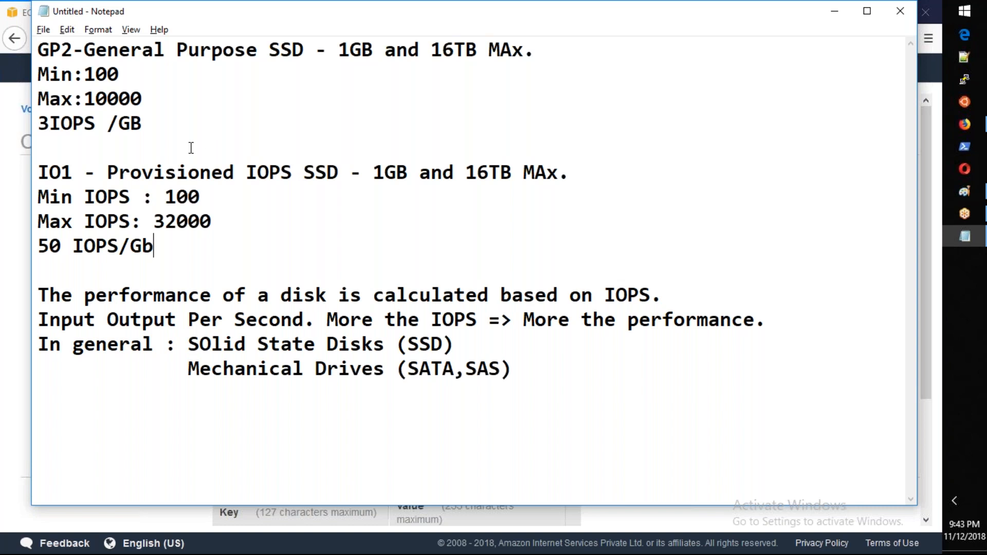
Step: Switch to the EC2 volume form, set the volume type to General Purpose SSD (gp2) with 100 GiB, and examine its IOPS
{"action": "key", "text": "alt+Tab"}
{"action": "left_click", "coordinate": [280, 189]}
{"action": "left_click", "coordinate": [270, 243]}
{"action": "double_click", "coordinate": [276, 227]}
{"action": "type", "text": "1"}
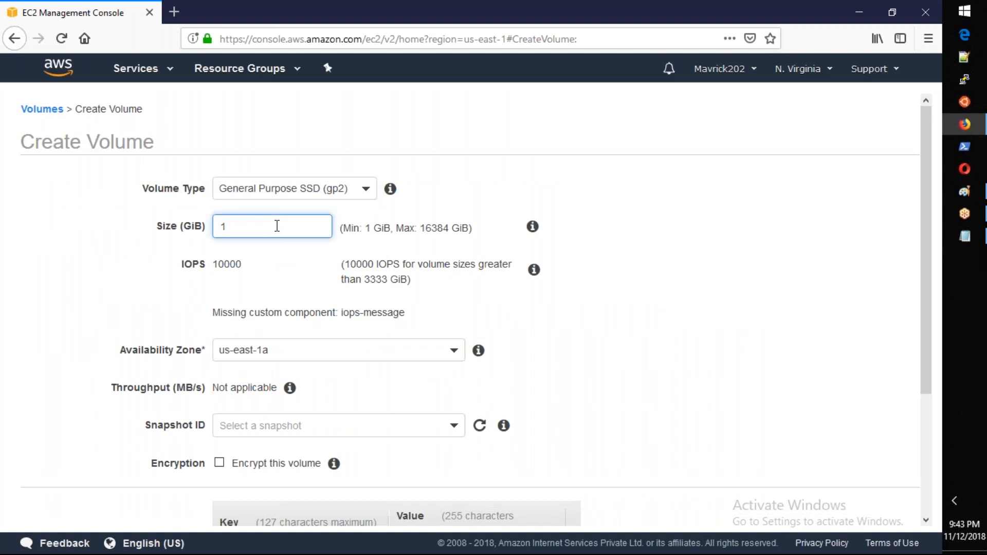
{"action": "type", "text": "00"}
{"action": "key", "text": "Tab"}
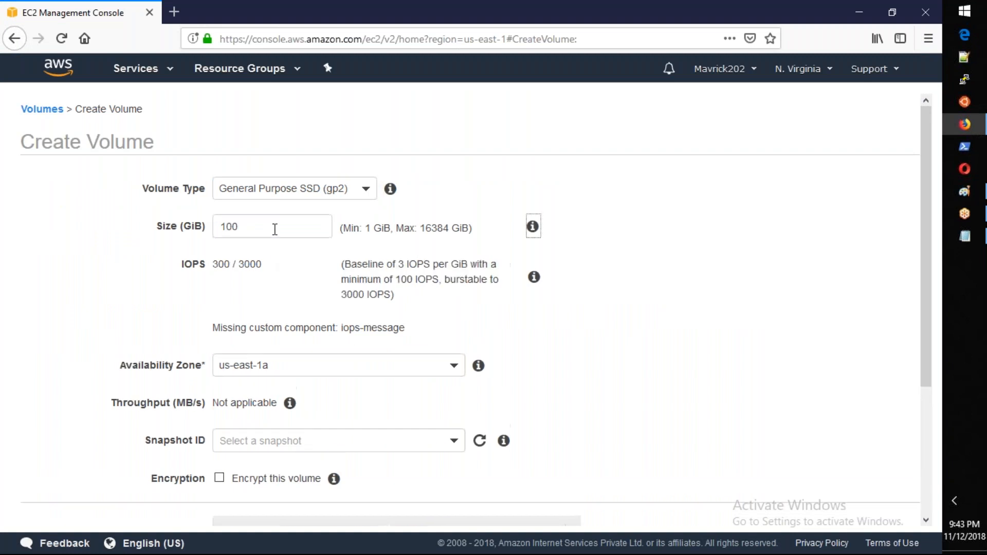
{"action": "double_click", "coordinate": [230, 265]}
Step: Set the General Purpose SSD volume's size to 150 GiB
{"action": "double_click", "coordinate": [246, 220]}
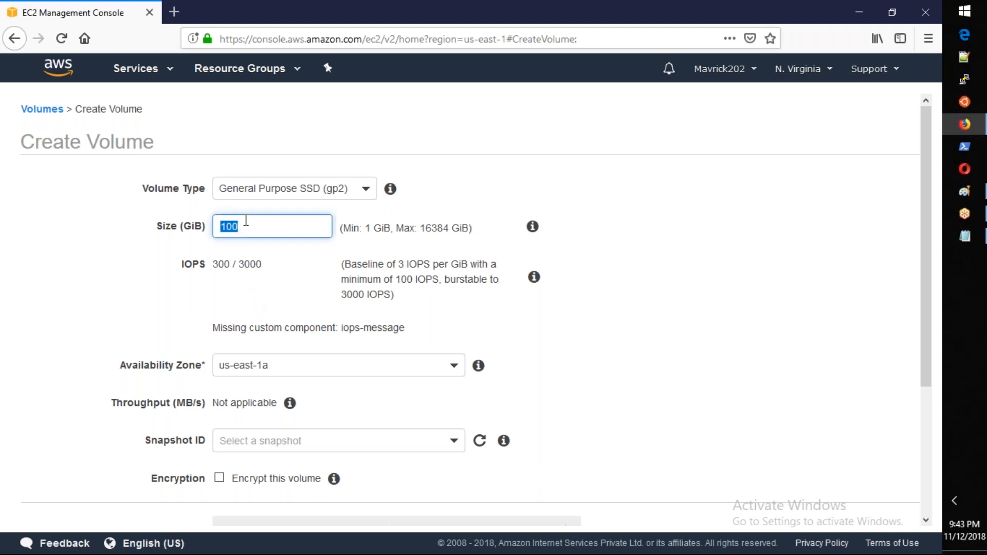
{"action": "type", "text": "150"}
{"action": "key", "text": "Tab"}
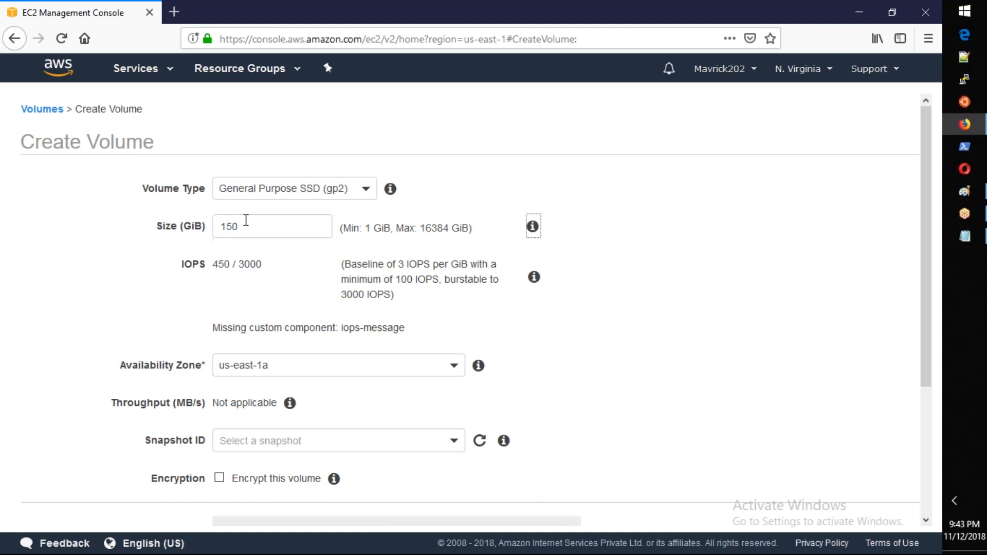
Step: Set the volume type to Provisioned IOPS SSD (io1) with a size of 100 GiB and 5000 IOPS
{"action": "left_click", "coordinate": [249, 198]}
{"action": "left_click", "coordinate": [261, 260]}
{"action": "double_click", "coordinate": [279, 235]}
{"action": "type", "text": "100"}
{"action": "key", "text": "Tab"}
{"action": "double_click", "coordinate": [286, 264]}
{"action": "type", "text": "5000"}
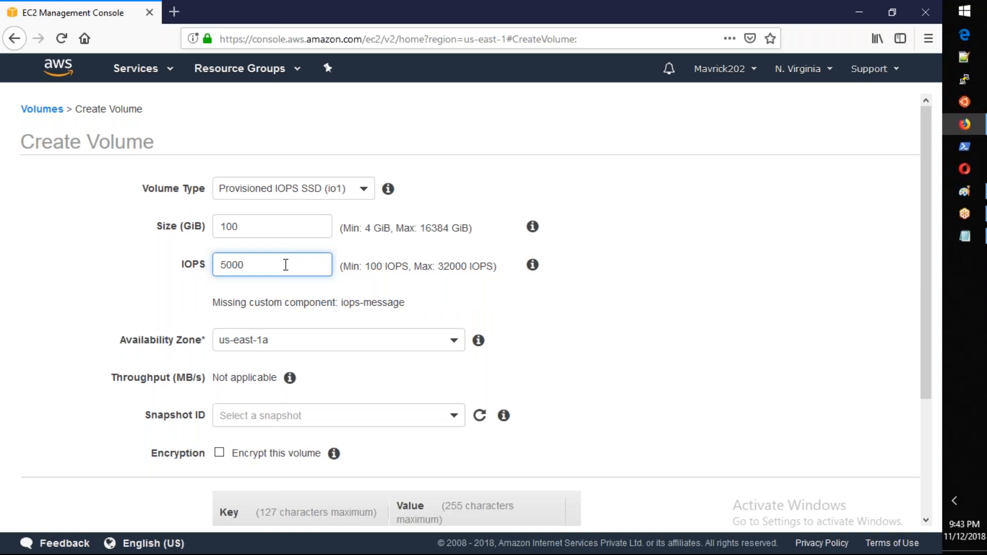
{"action": "key", "text": "Tab"}
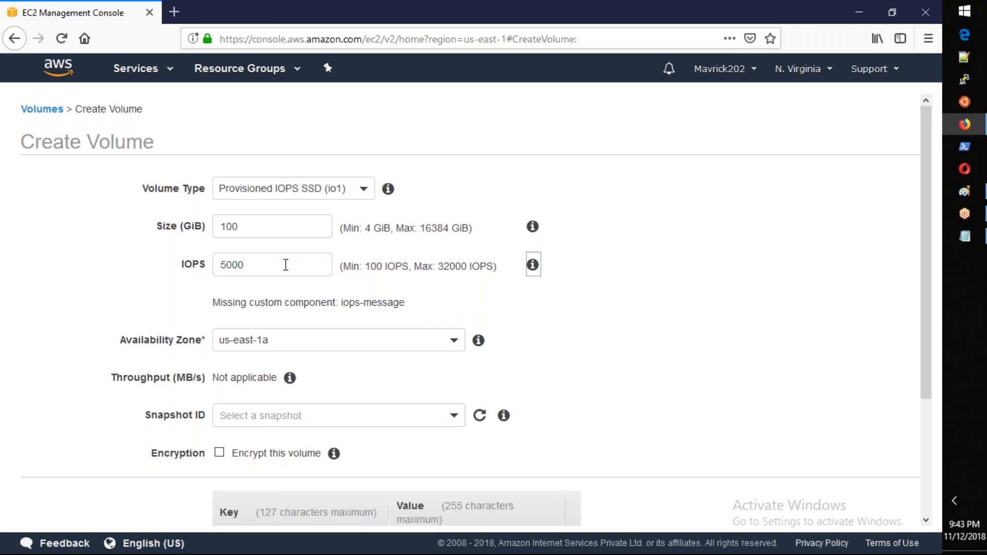
Step: Try 6000 IOPS on the 100 GiB io1 volume, examine the permitted ratio, and return the IOPS to 5000
{"action": "double_click", "coordinate": [286, 264]}
{"action": "type", "text": "6000"}
{"action": "key", "text": "Tab"}
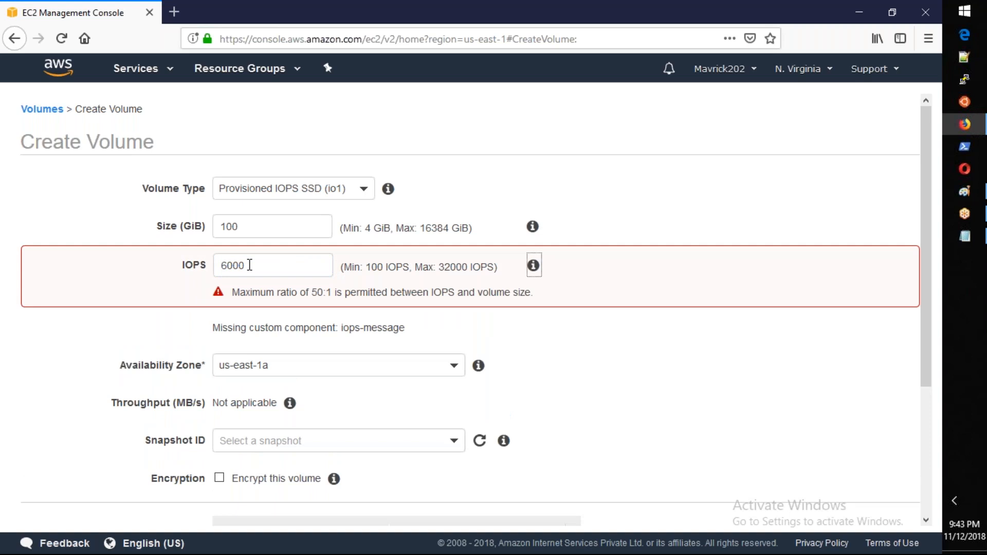
{"action": "left_click_drag", "start_coordinate": [309, 293], "coordinate": [333, 293]}
{"action": "double_click", "coordinate": [256, 269]}
{"action": "type", "text": "5000"}
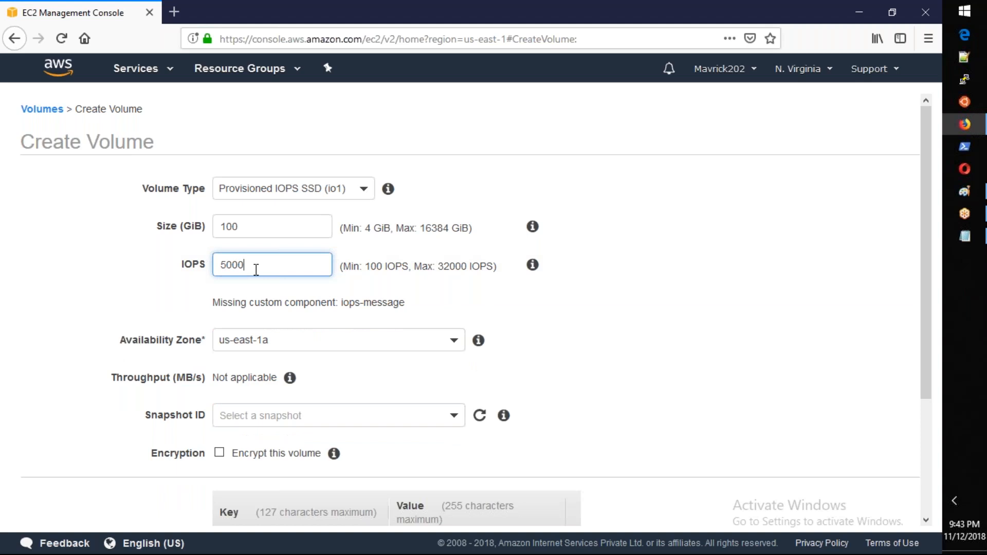
{"action": "key", "text": "Tab"}
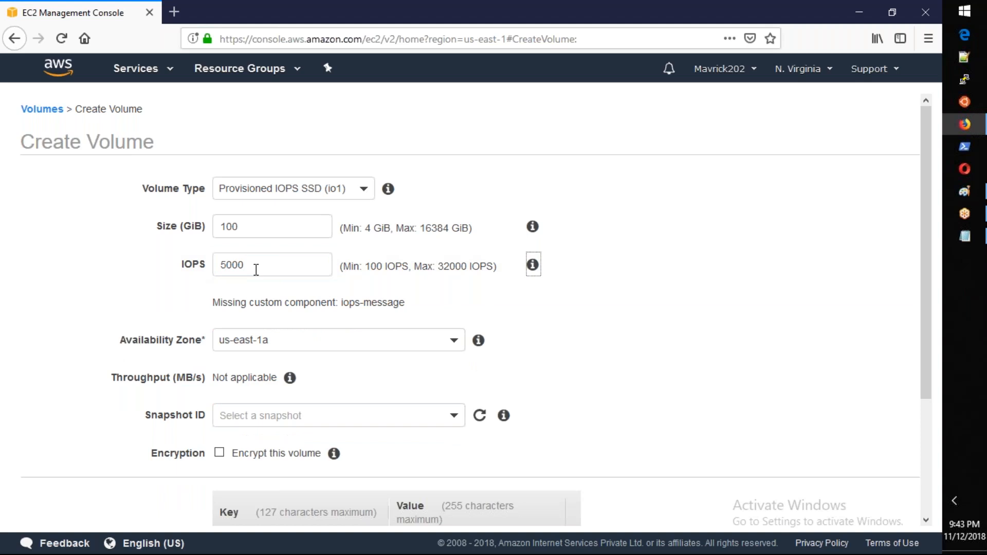
Step: Switch to the Notepad notes and append "- Costly" to the IO1 heading line
{"action": "key", "text": "alt+Tab"}
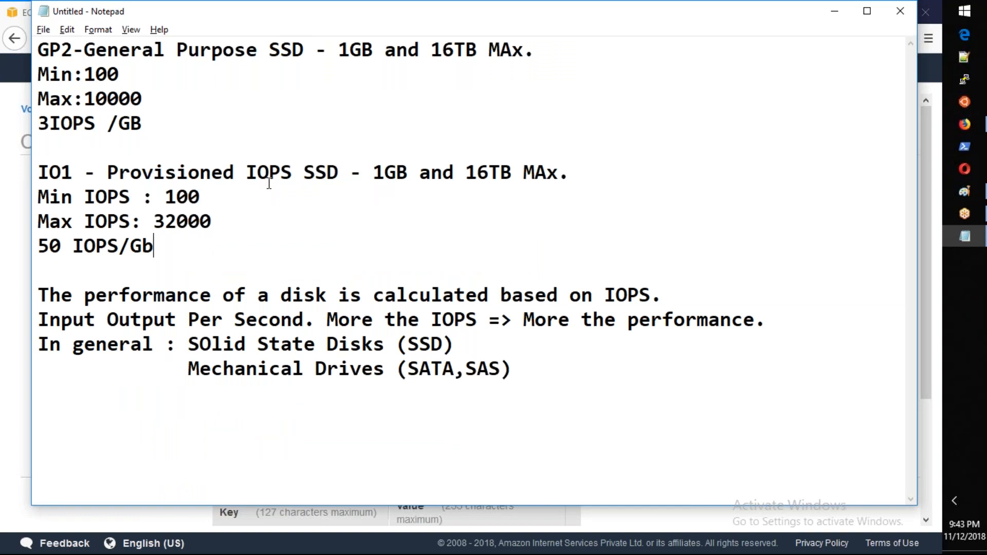
{"action": "left_click", "coordinate": [561, 61]}
{"action": "left_click", "coordinate": [599, 180]}
{"action": "type", "text": "- Cosly"}
{"action": "key", "text": "BackSpace"}
{"action": "key", "text": "BackSpace"}
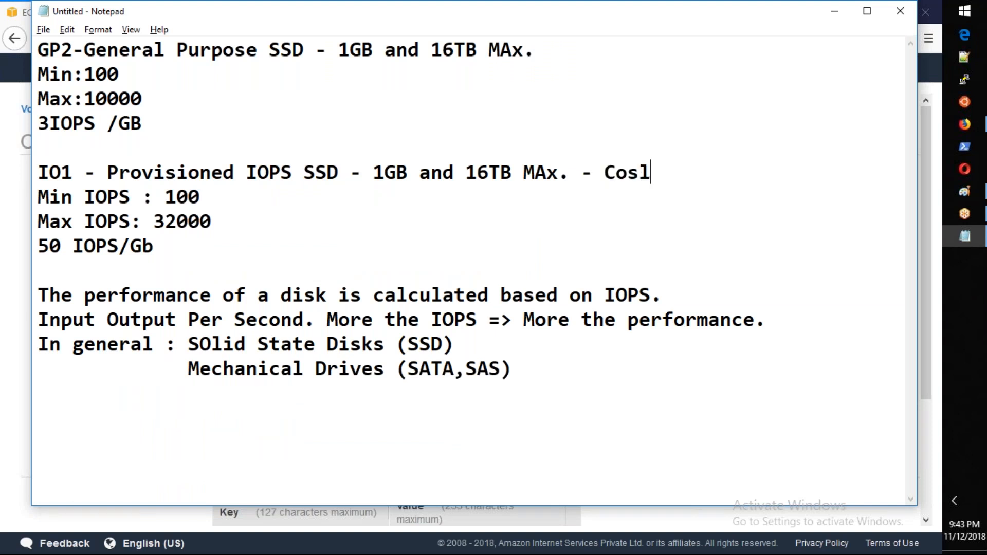
{"action": "type", "text": "tly"}
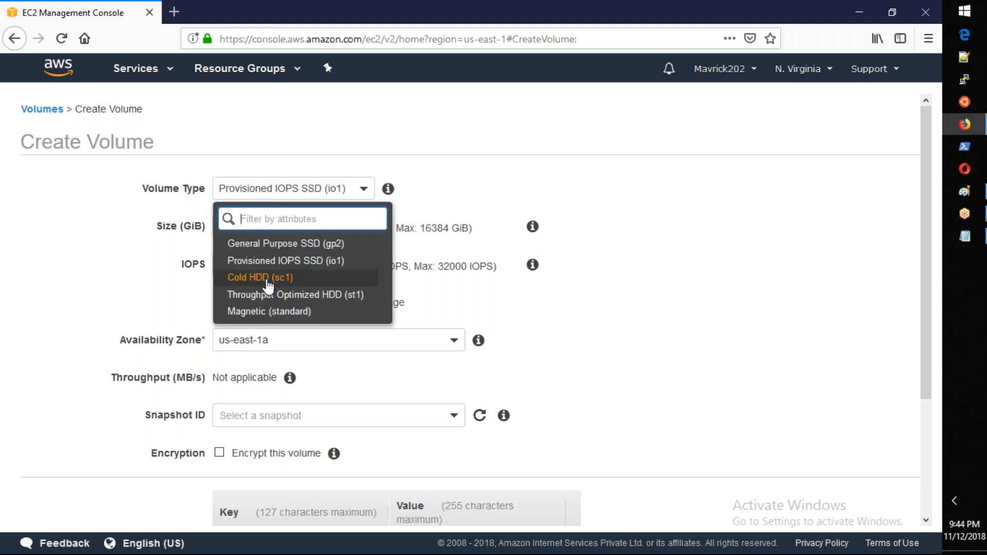
Step: Close the volume type list, switch to the Notepad notes and start a new last paragraph with "Client requests 10TB"
{"action": "left_click", "coordinate": [650, 311]}
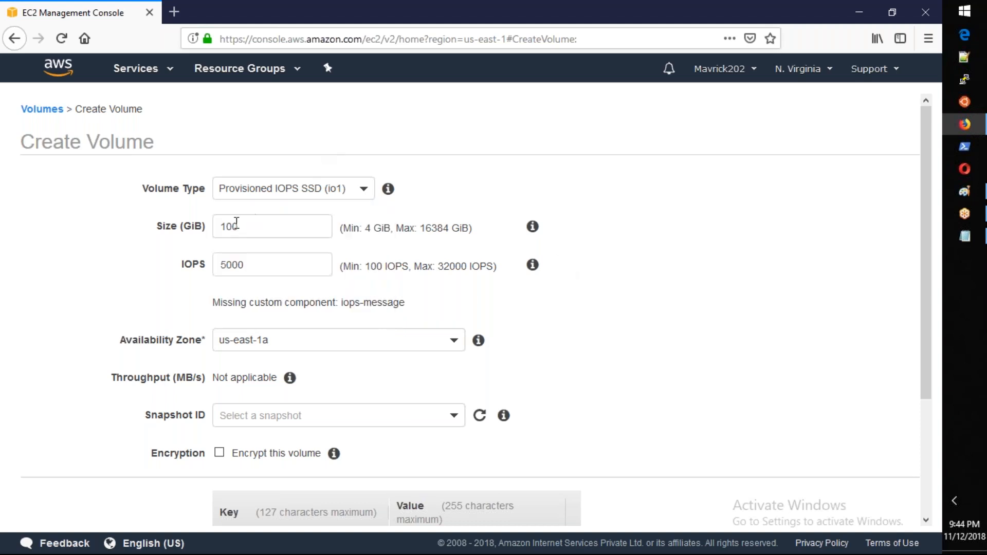
{"action": "key", "text": "alt+Tab"}
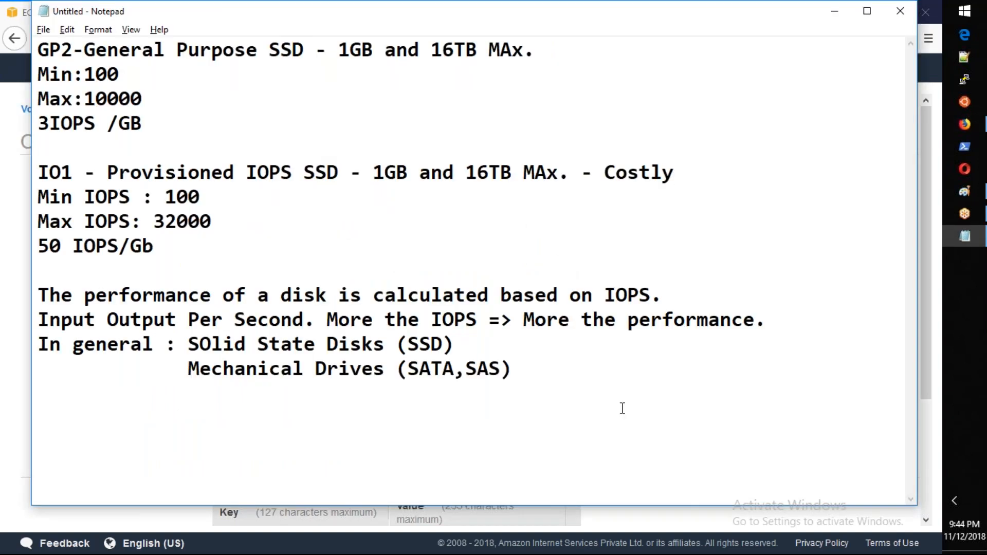
{"action": "key", "text": "Return"}
{"action": "key", "text": "Return"}
{"action": "type", "text": "Client requsts"}
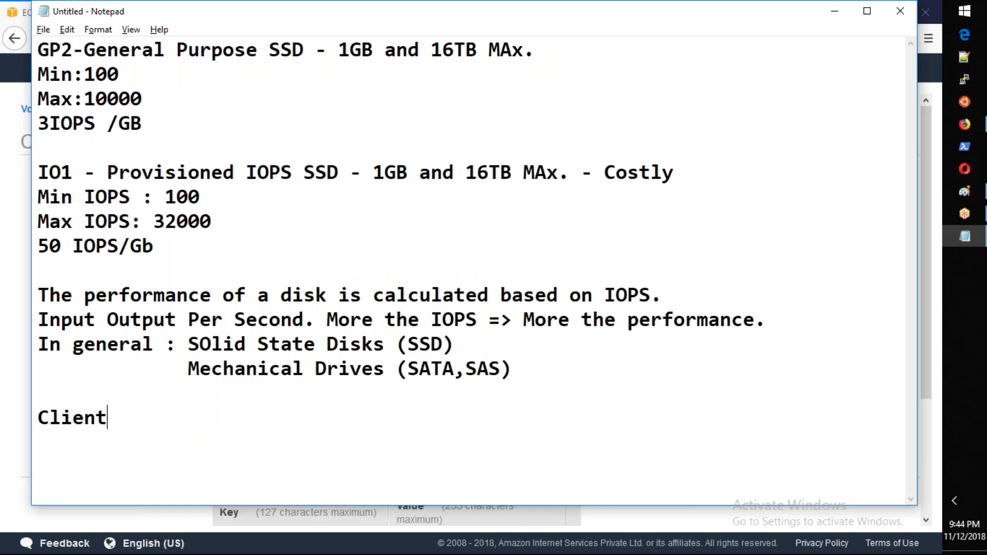
{"action": "key", "text": "BackSpace"}
{"action": "key", "text": "BackSpace"}
{"action": "key", "text": "BackSpace"}
{"action": "type", "text": "ests 1"}
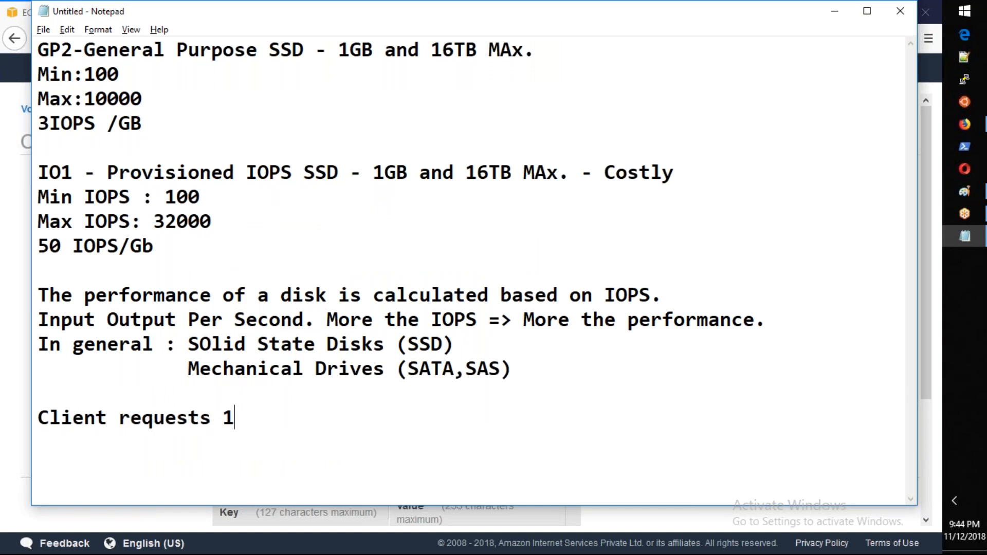
{"action": "type", "text": "0TB V"}
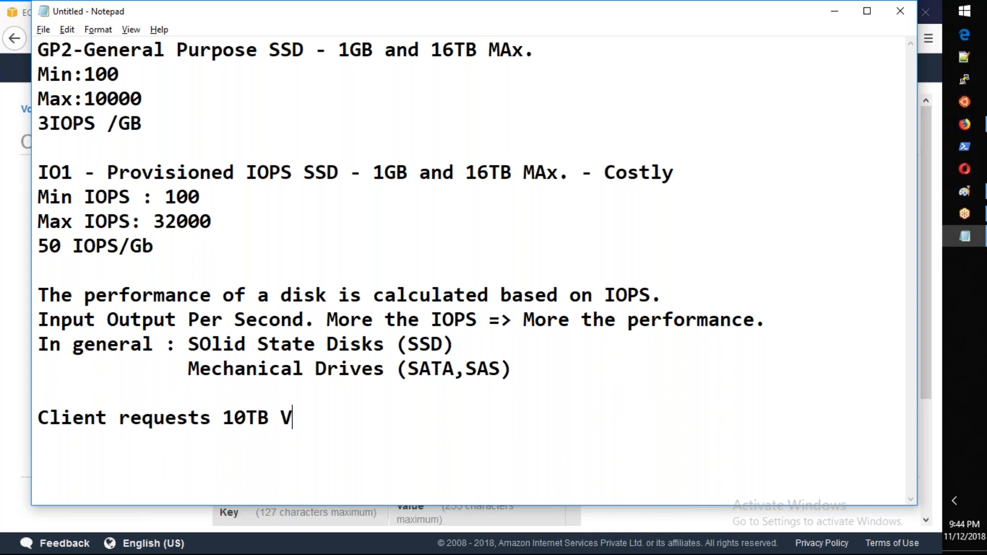
{"action": "type", "text": "olum"}
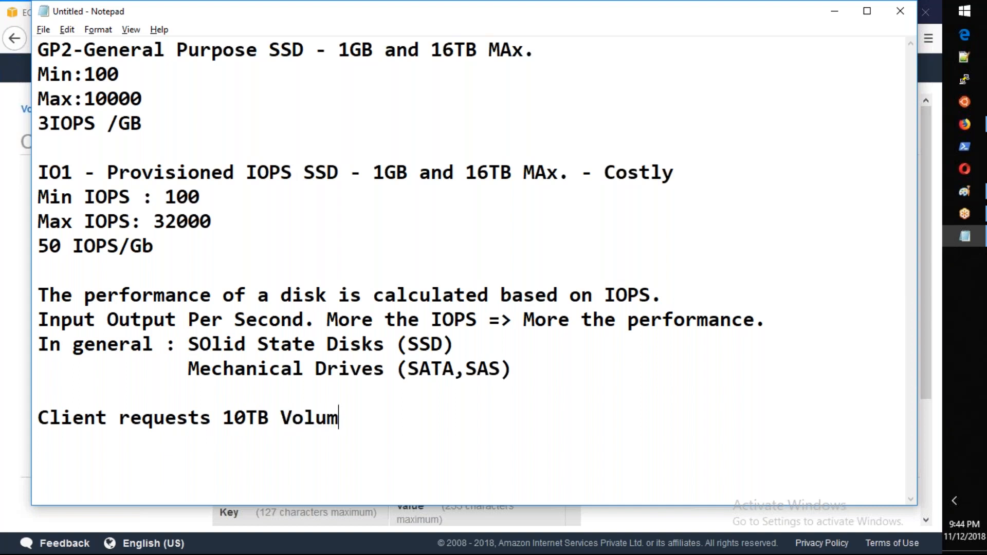
{"action": "type", "text": "e with 4"}
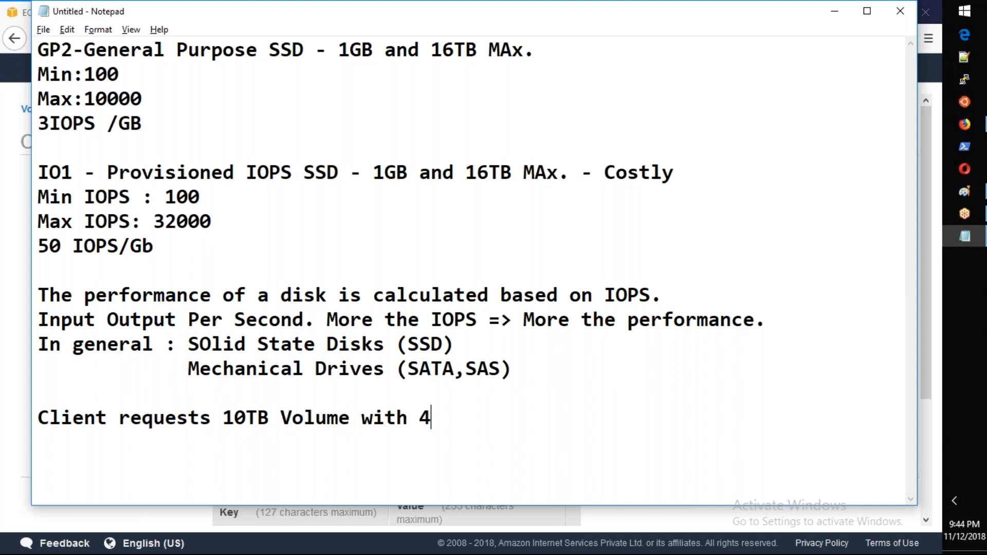
{"action": "type", "text": "0000 "}
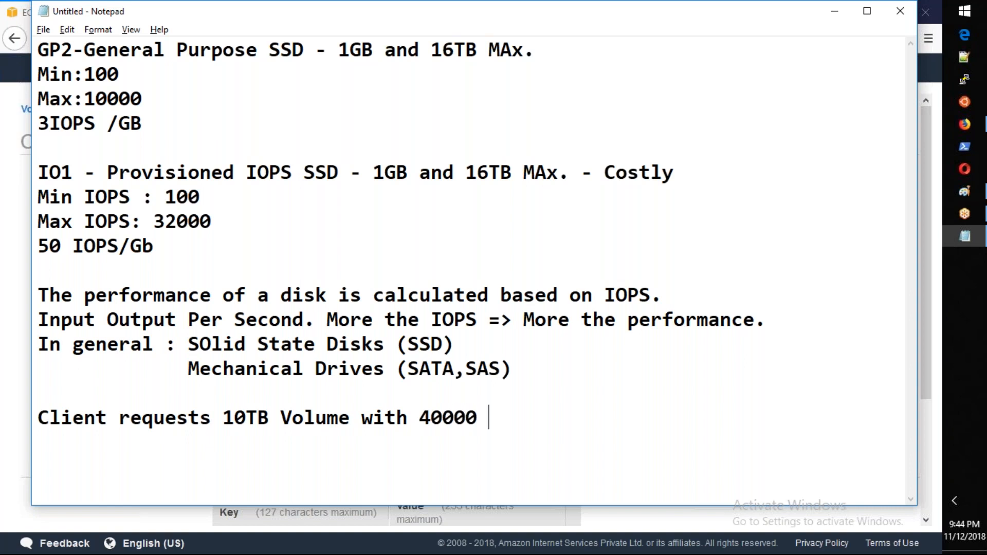
{"action": "type", "text": "IOPS for"}
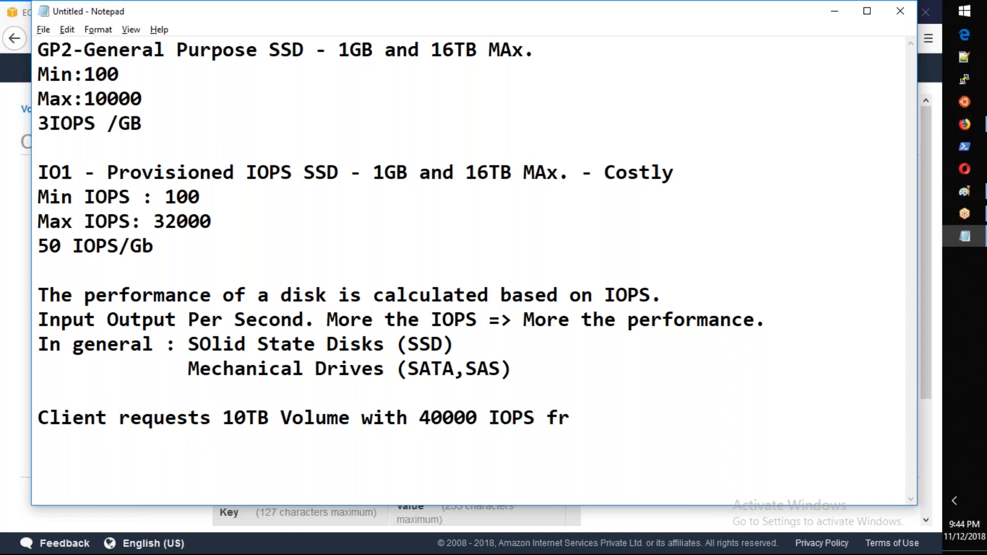
Step: Complete the client request line with "Volume with 40000 IOPS for a Database Needs."
{"action": "key", "text": "BackSpace"}
{"action": "type", "text": "or a Datab"}
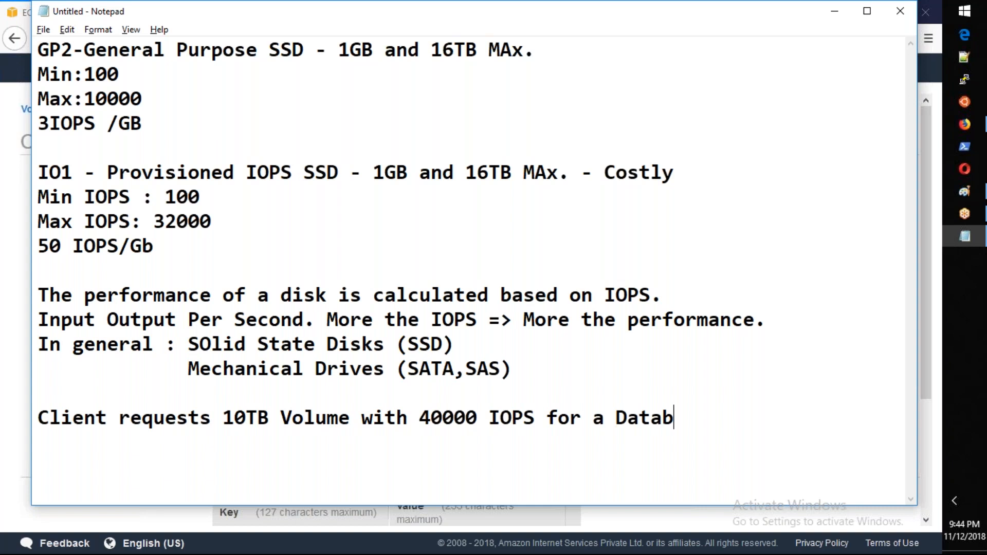
{"action": "type", "text": "ase Needs"}
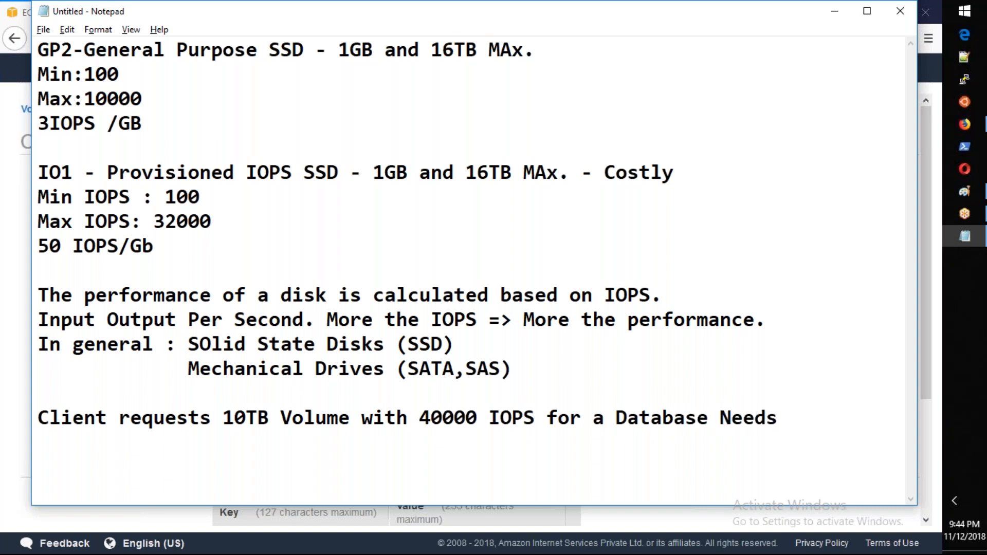
{"action": "type", "text": "."}
Step: Highlight the GP2 maximum, the IO1 maximum and the client's requested IOPS in turn to compare them
{"action": "left_click_drag", "start_coordinate": [143, 99], "coordinate": [43, 100]}
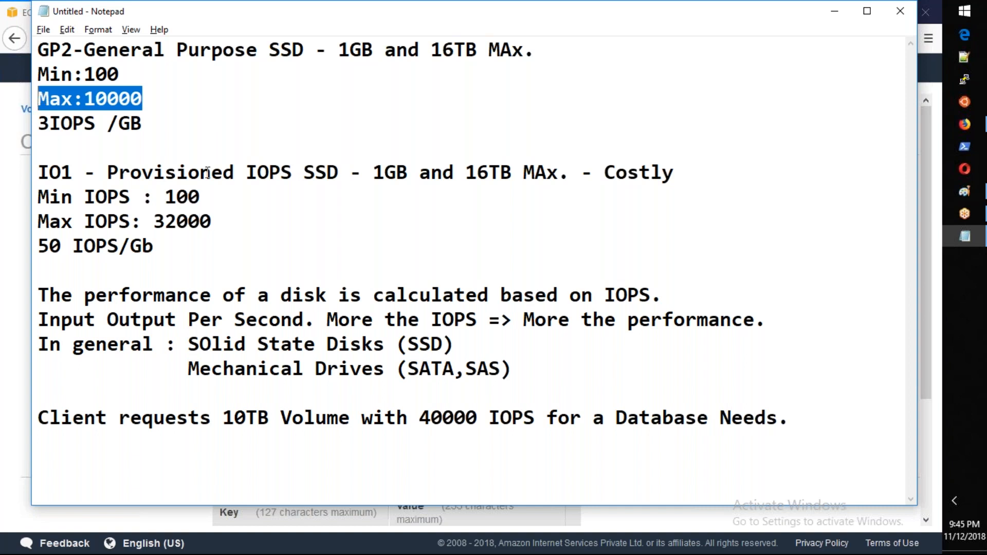
{"action": "left_click_drag", "start_coordinate": [222, 219], "coordinate": [38, 216]}
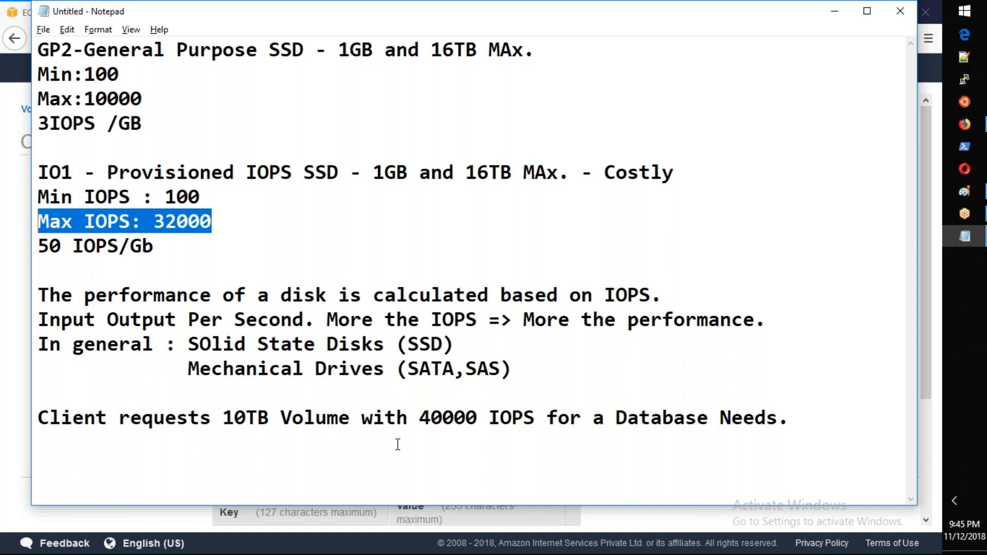
{"action": "left_click_drag", "start_coordinate": [419, 417], "coordinate": [546, 417]}
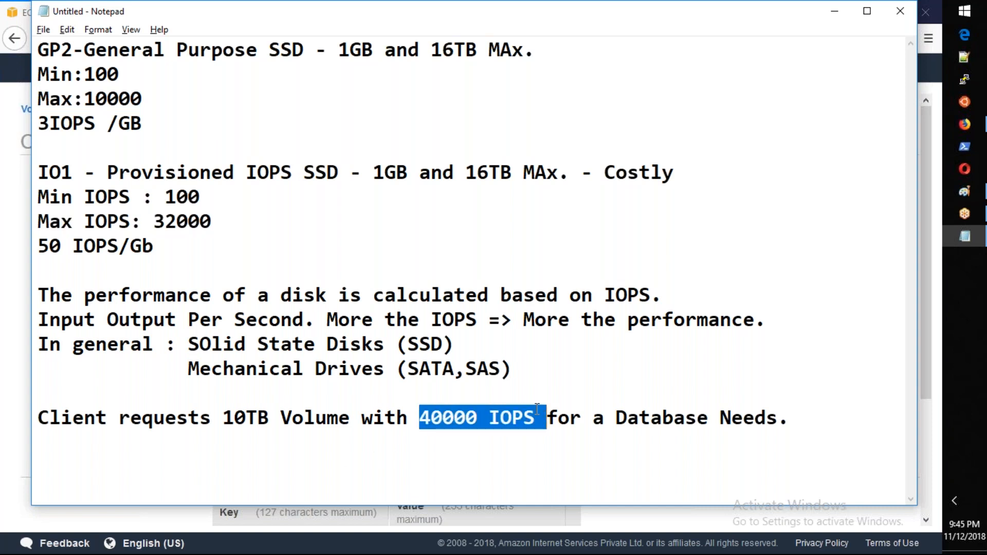
Step: Add the line "4 x 3333 =" below the GP2 IOPS-per-GB ratio, separated by a blank line
{"action": "left_click", "coordinate": [149, 125]}
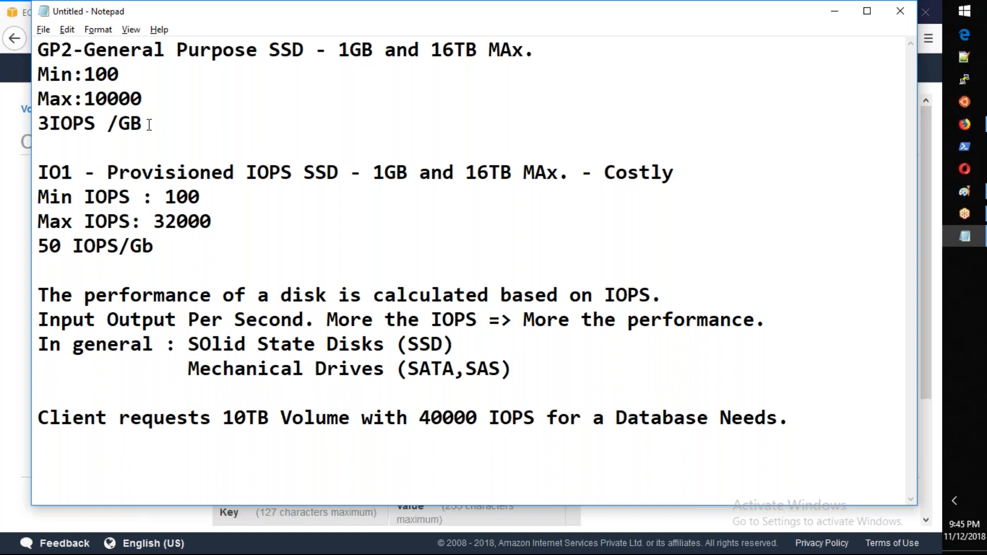
{"action": "key", "text": "Return"}
{"action": "key", "text": "Return"}
{"action": "type", "text": "4 x 3333 ="}
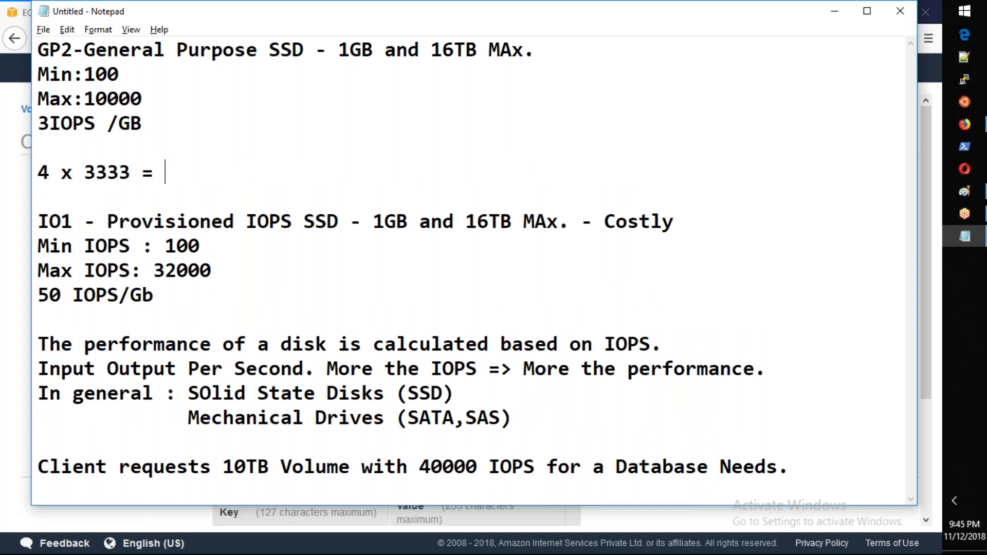
Step: Switch to the EC2 volume form and set the volume type to General Purpose SSD (gp2) with 3333 GiB
{"action": "key", "text": "alt+Tab"}
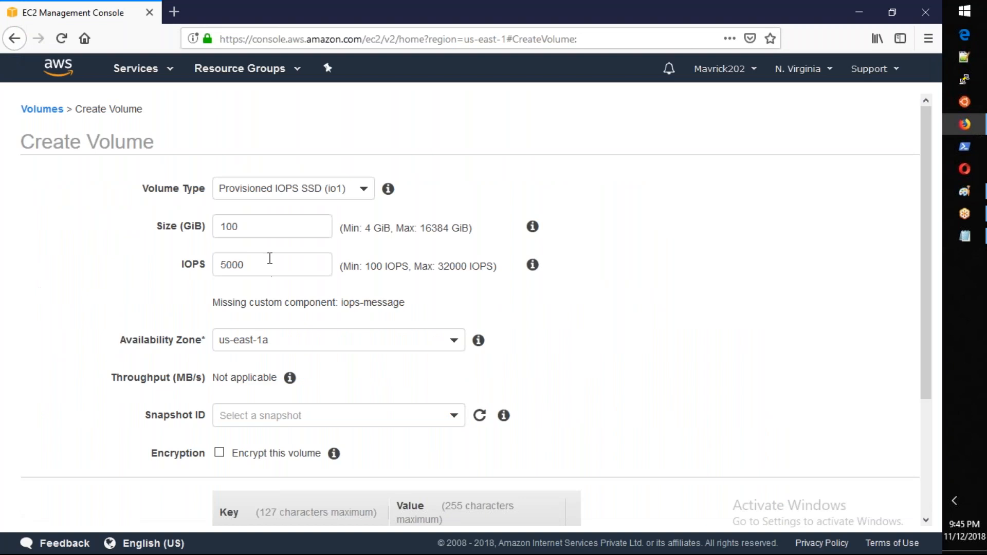
{"action": "double_click", "coordinate": [267, 231]}
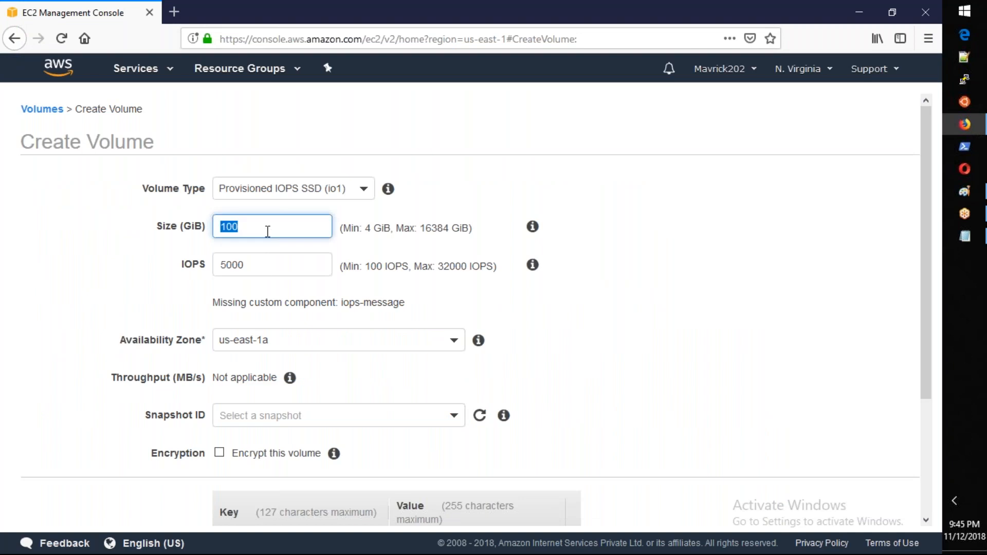
{"action": "left_click", "coordinate": [282, 199]}
{"action": "left_click", "coordinate": [249, 241]}
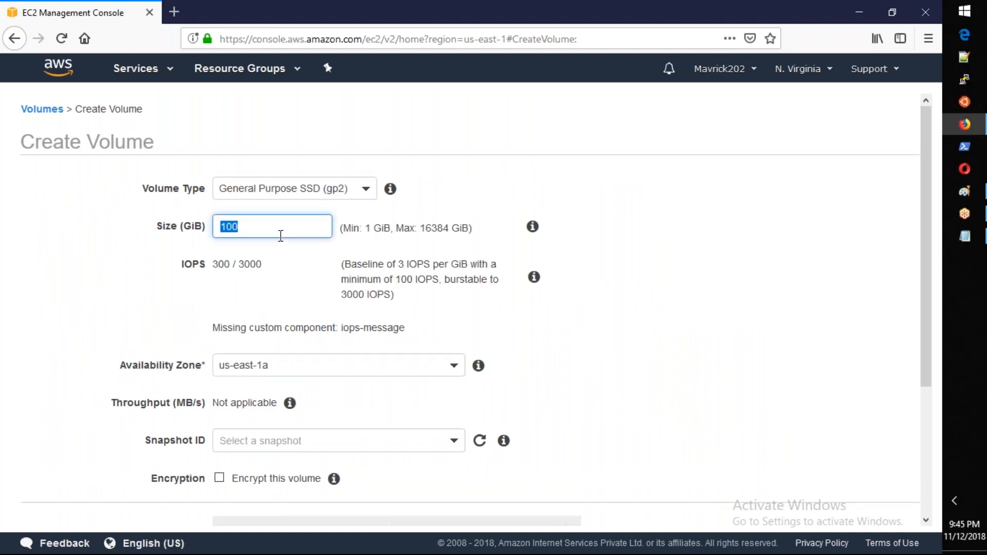
{"action": "type", "text": "3333"}
{"action": "key", "text": "Tab"}
{"action": "left_click", "coordinate": [258, 249]}
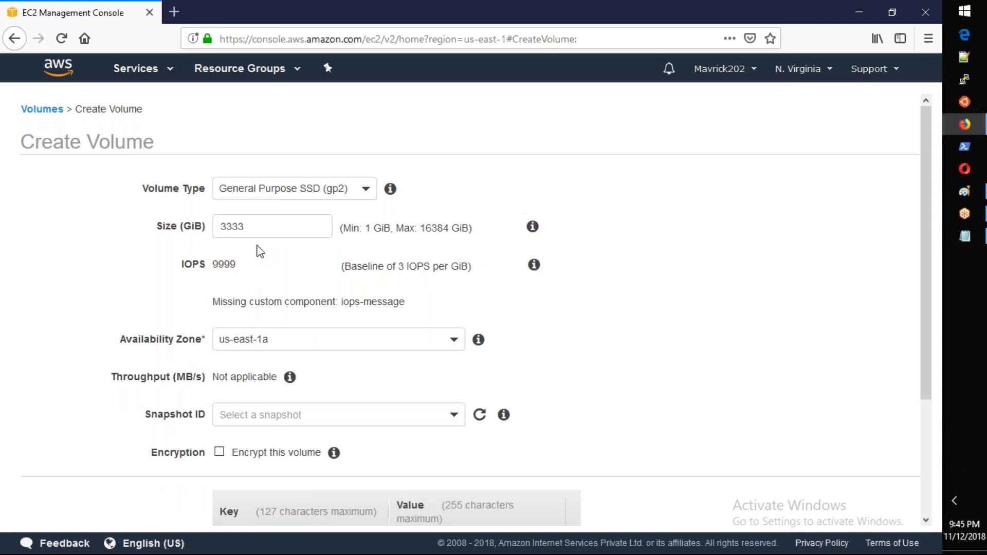
Step: Set the gp2 volume's size to 3334 GiB and highlight its calculated IOPS
{"action": "double_click", "coordinate": [259, 227]}
{"action": "left_click", "coordinate": [260, 227]}
{"action": "key", "text": "BackSpace"}
{"action": "type", "text": "4"}
{"action": "key", "text": "Tab"}
{"action": "double_click", "coordinate": [238, 265]}
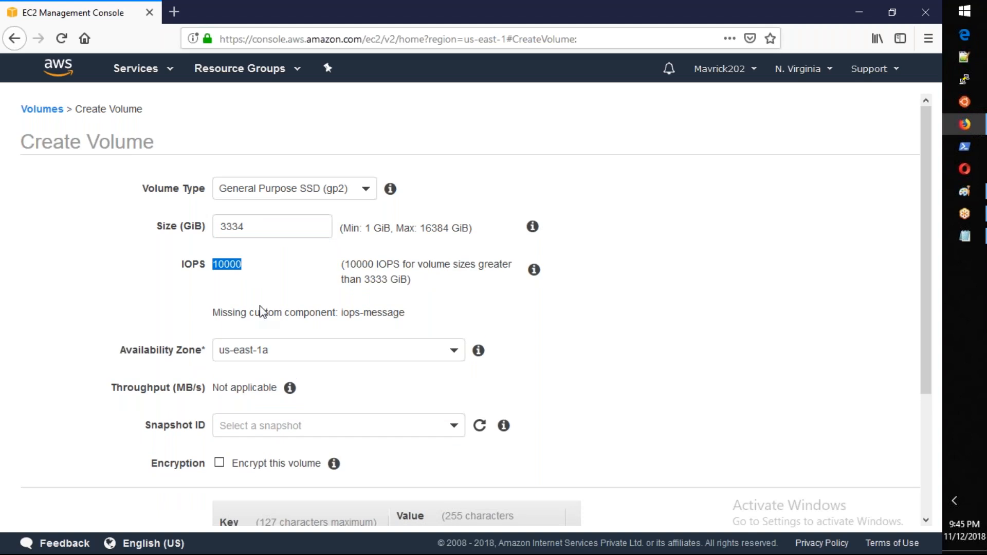
Step: Switch to the Notepad notes, change the GP2 calculation to "3 x 3334 =" and select the number 3334
{"action": "key", "text": "alt+Tab"}
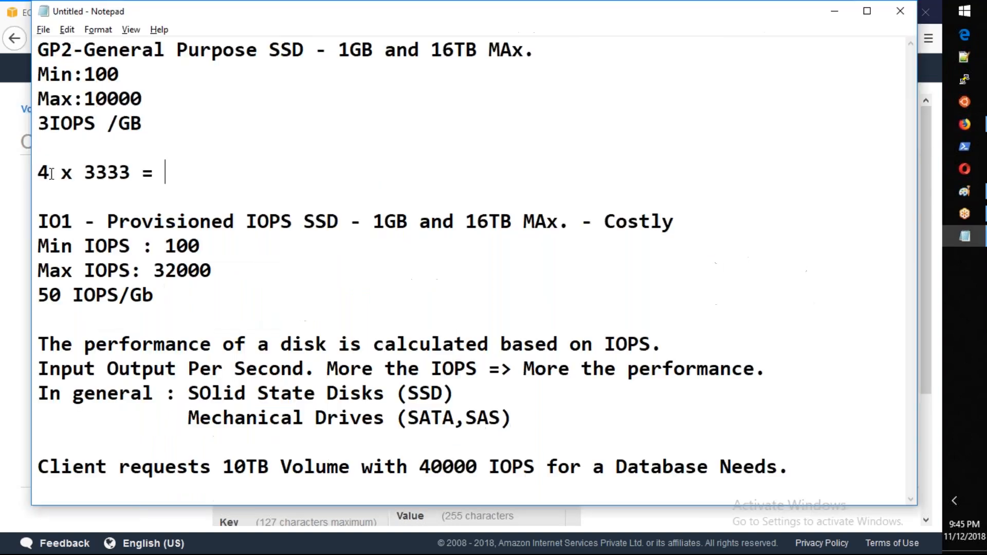
{"action": "key", "text": "BackSpace"}
{"action": "type", "text": "3"}
{"action": "key", "text": "Right"}
{"action": "key", "text": "Right"}
{"action": "key", "text": "Right"}
{"action": "key", "text": "Right"}
{"action": "key", "text": "Right"}
{"action": "key", "text": "Right"}
{"action": "key", "text": "Right"}
{"action": "key", "text": "BackSpace"}
{"action": "type", "text": "4"}
{"action": "key", "text": "shift+Left"}
{"action": "key", "text": "shift+Left"}
{"action": "key", "text": "shift+Left"}
{"action": "key", "text": "shift+Left"}
{"action": "key", "text": "shift+Left"}
{"action": "key", "text": "shift+Left"}
{"action": "key", "text": "shift+Left"}
{"action": "key", "text": "shift+Left"}
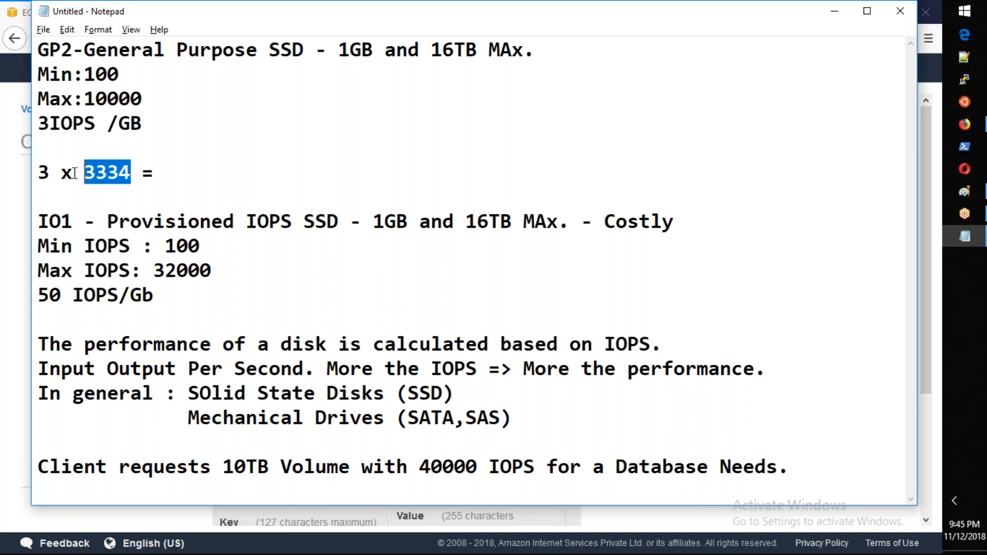
Step: Complete the GP2 calculation line so it reads "3 x 3334 = 10TB but IOPS is only 30000"
{"action": "left_click", "coordinate": [183, 170]}
{"action": "type", "text": "10TB "}
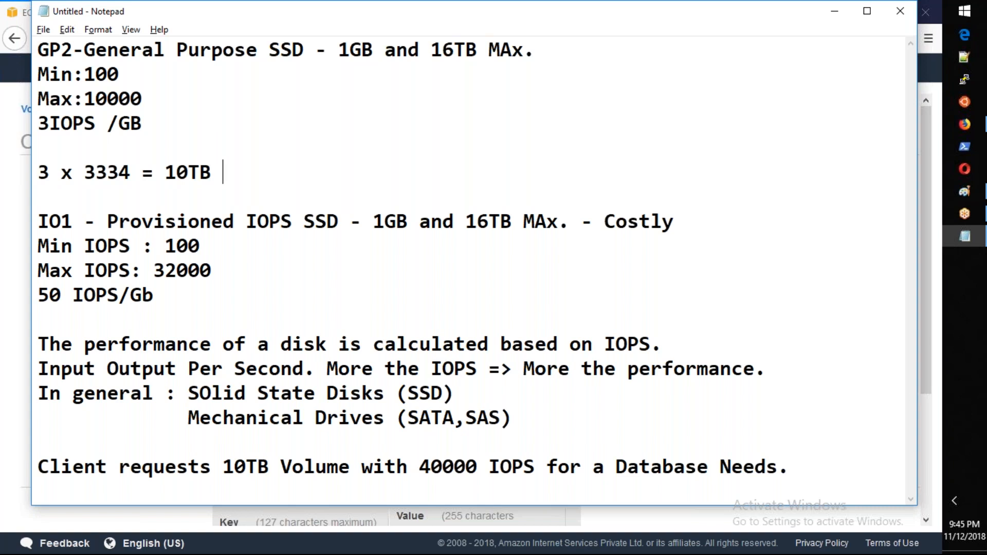
{"action": "type", "text": "but IOPS is "}
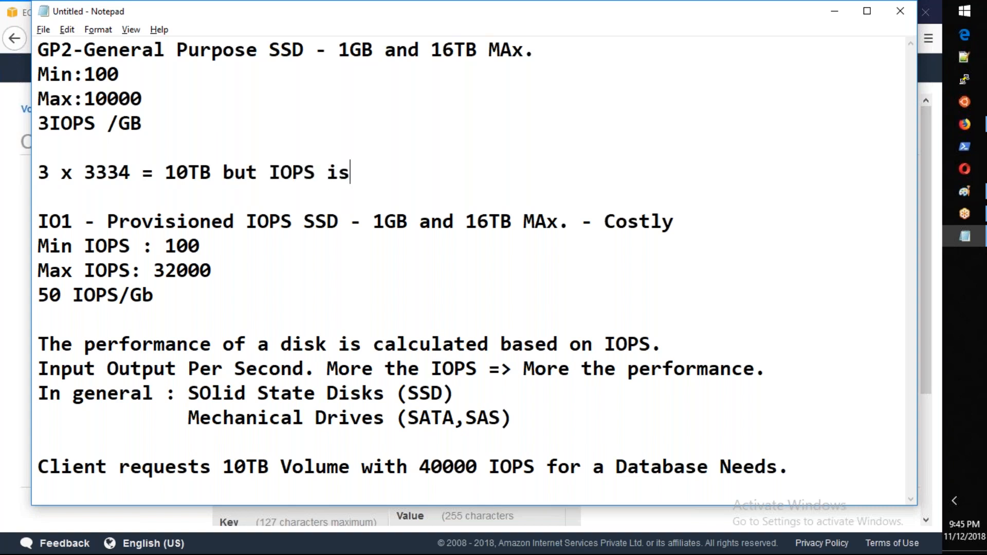
{"action": "type", "text": "only"}
{"action": "key", "text": "BackSpace"}
{"action": "type", "text": "ly"}
{"action": "type", "text": "0000"}
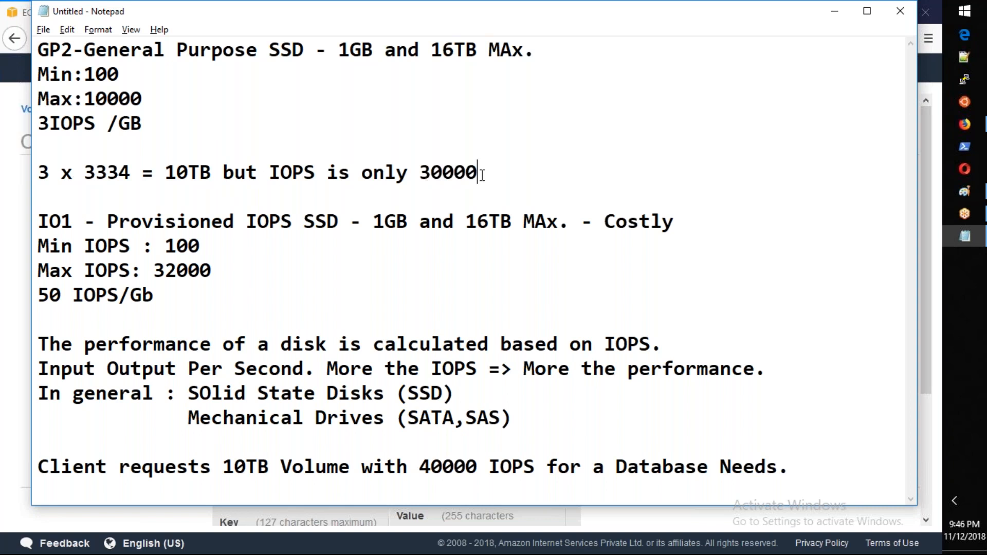
Step: Add the line "1 x 3334 = 3TB with IOPS 10000 total of 40000" below it and highlight the GP2 calculation results
{"action": "key", "text": "Return"}
{"action": "type", "text": "x"}
{"action": "key", "text": "BackSpace"}
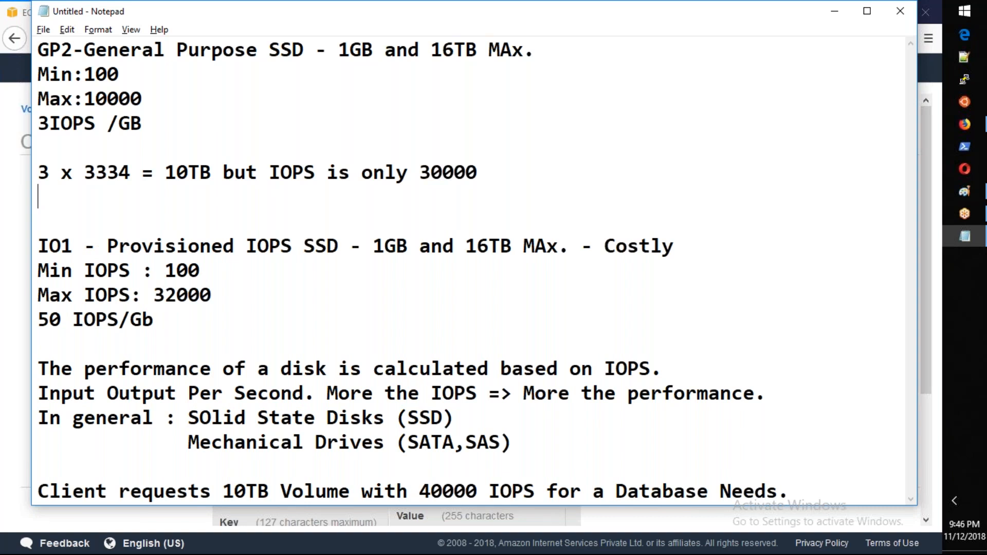
{"action": "type", "text": "1 x 3334 = "}
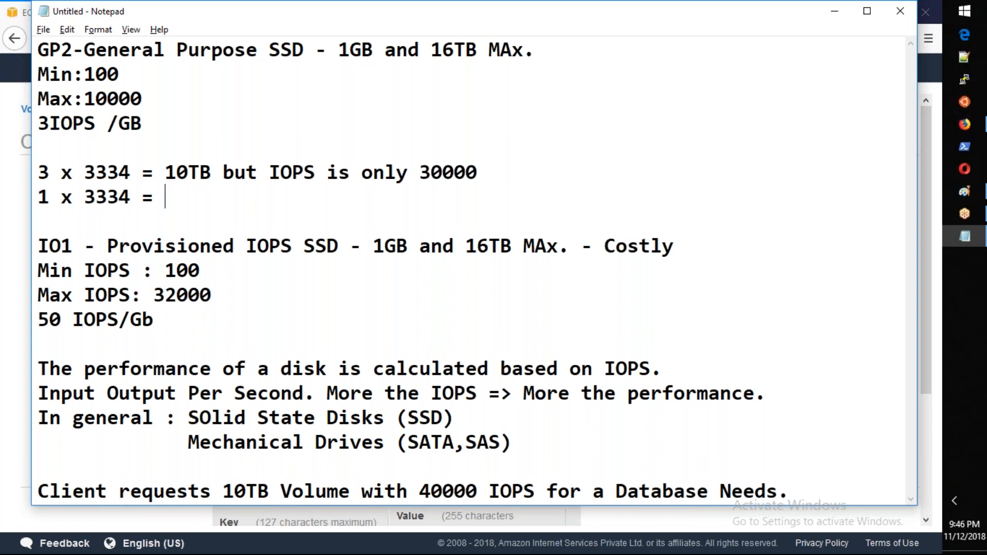
{"action": "type", "text": "3TB wit"}
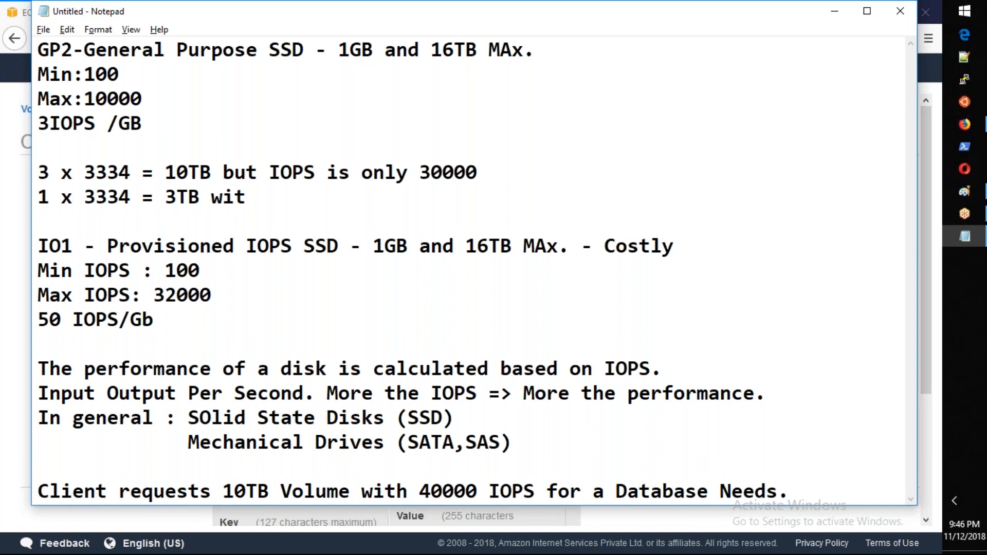
{"action": "type", "text": "h IOPS 1"}
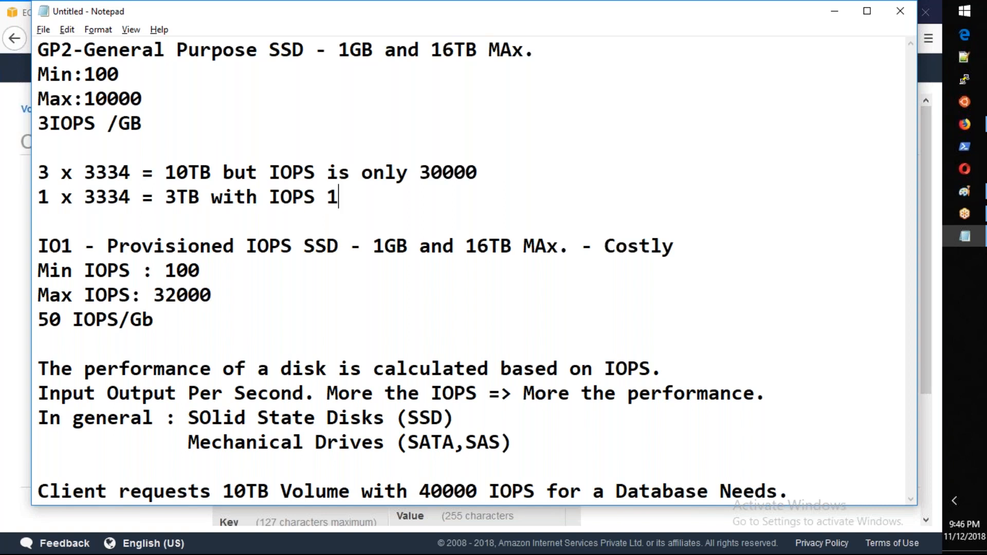
{"action": "type", "text": "0000 total"}
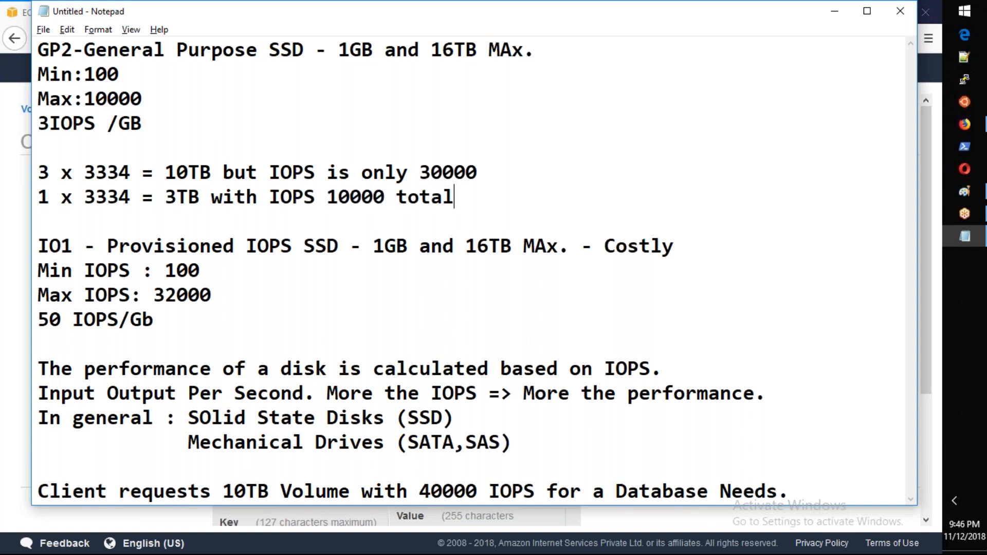
{"action": "type", "text": " of 40000"}
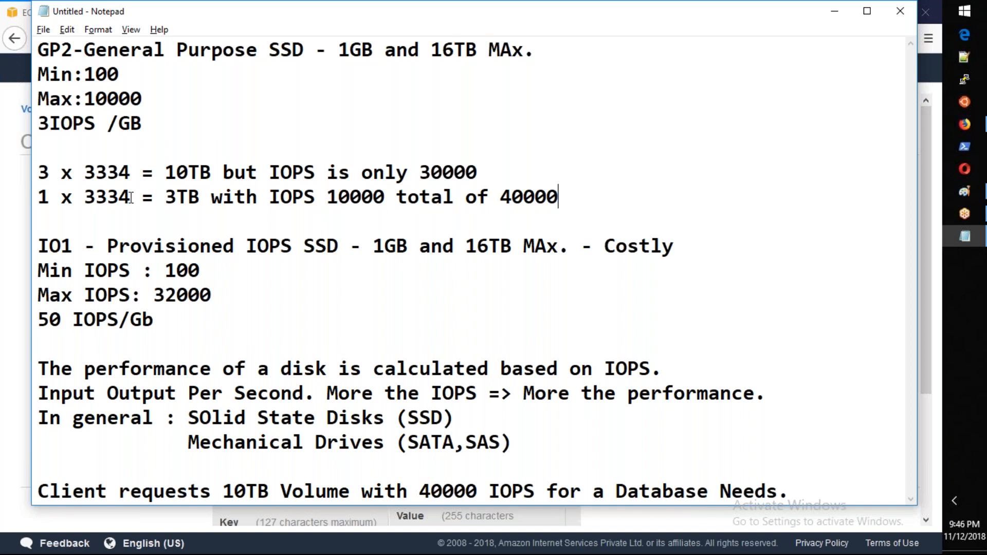
{"action": "left_click_drag", "start_coordinate": [164, 197], "coordinate": [178, 197]}
{"action": "left_click_drag", "start_coordinate": [593, 197], "coordinate": [190, 175]}
Step: Add the line "2 x 5TB = 10TB and 2 x 20000 = 40000 IOPS" below the IO1 IOPS-per-Gb ratio, set off by blank lines
{"action": "left_click", "coordinate": [191, 321]}
{"action": "key", "text": "Return"}
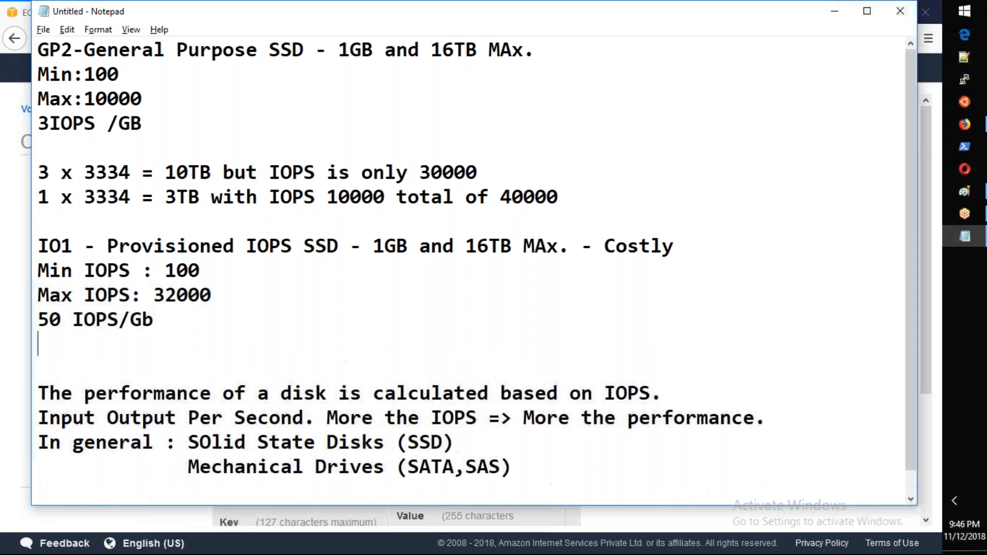
{"action": "key", "text": "Return"}
{"action": "key", "text": "Return"}
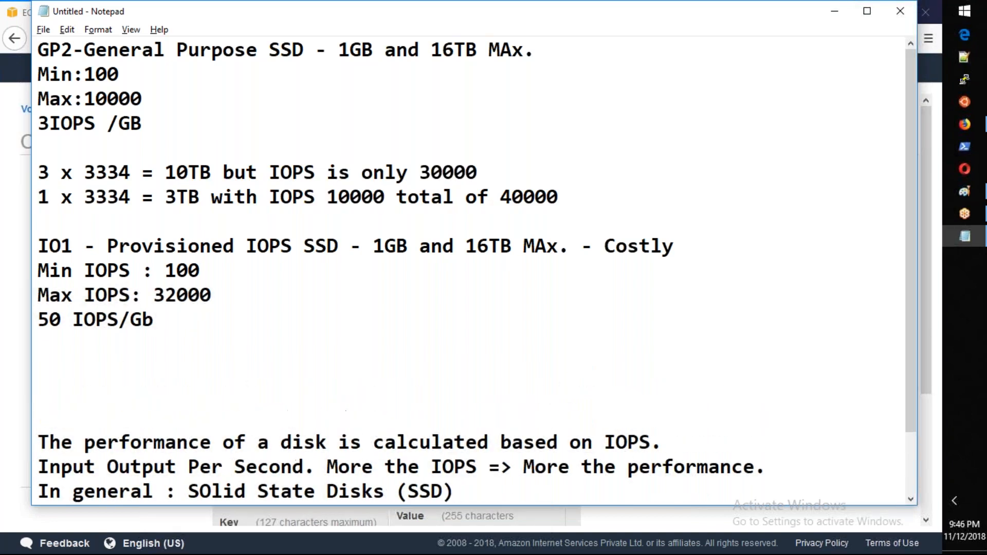
{"action": "type", "text": "2 x 5TB "}
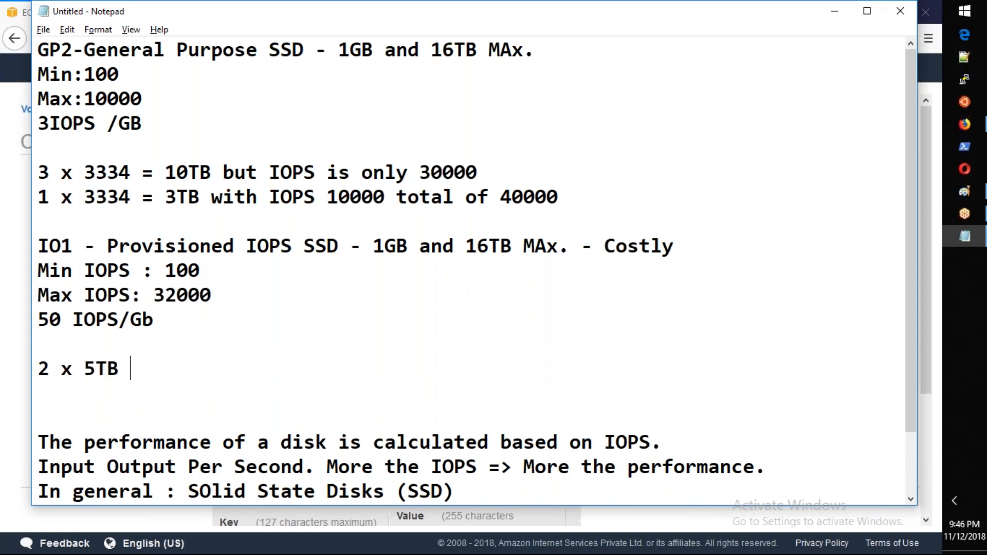
{"action": "type", "text": "= 1000"}
{"action": "key", "text": "BackSpace"}
{"action": "key", "text": "BackSpace"}
{"action": "type", "text": "TB and "}
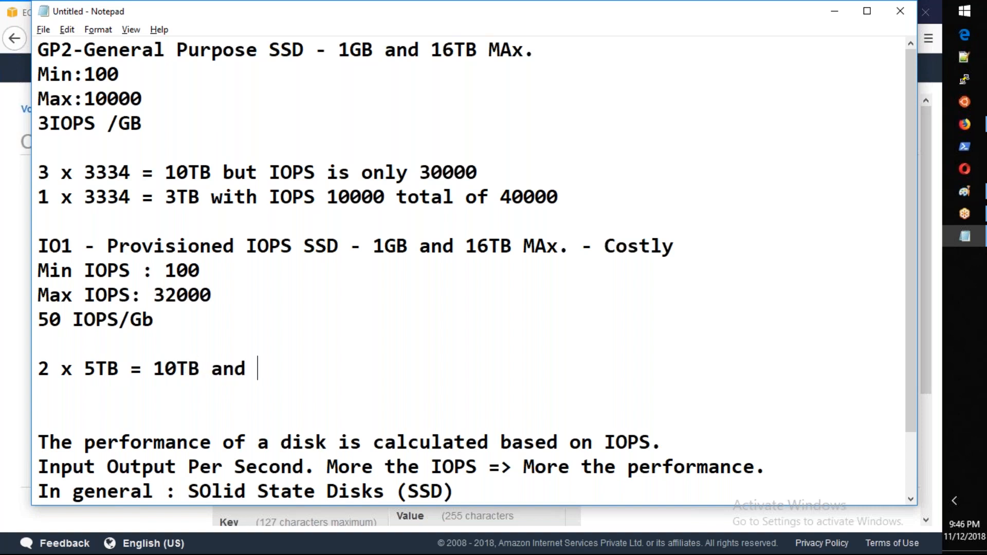
{"action": "type", "text": "2 x 20000 = "}
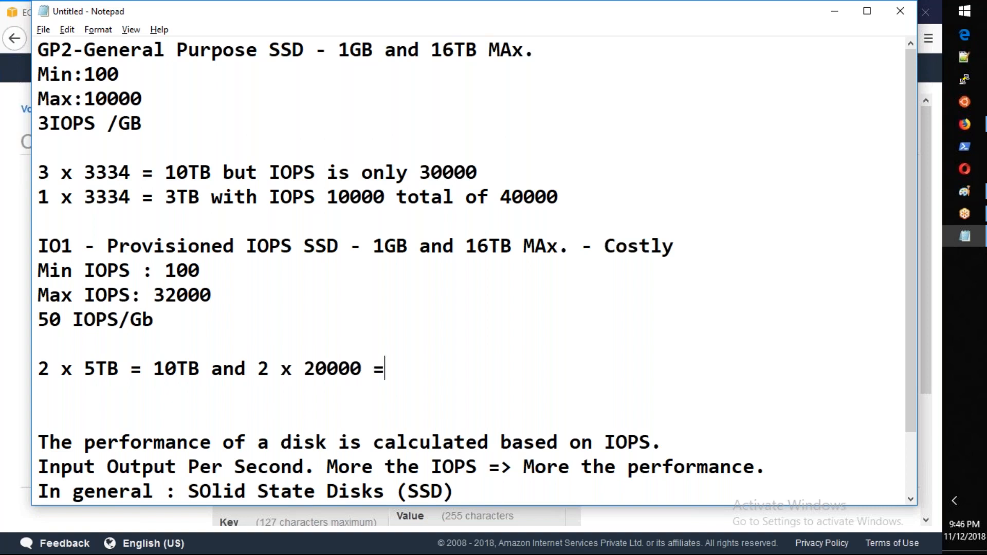
{"action": "type", "text": "40000 "}
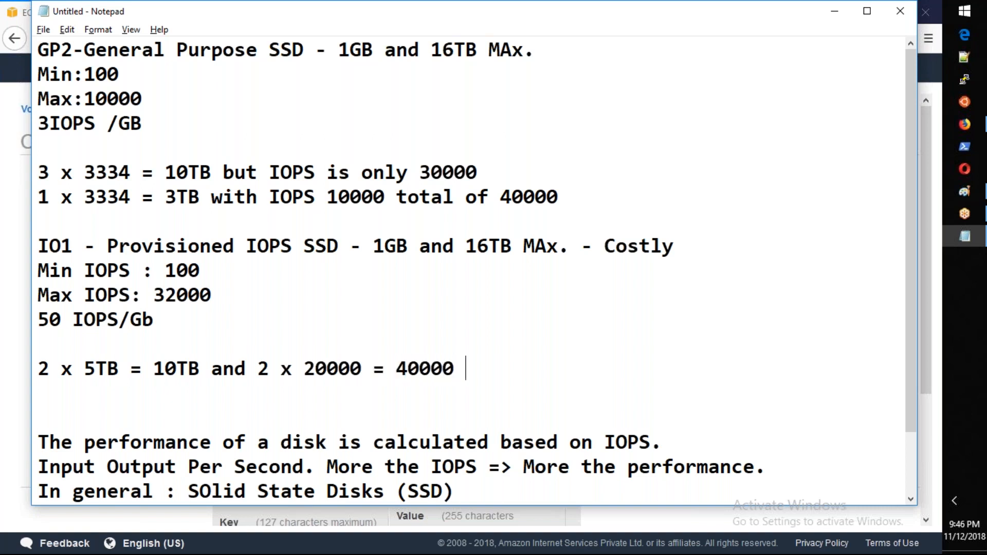
{"action": "type", "text": "IOPS"}
Step: Switch to the EC2 Create Volume form and set the volume type to Provisioned IOPS SSD (io1)
{"action": "key", "text": "alt+Tab"}
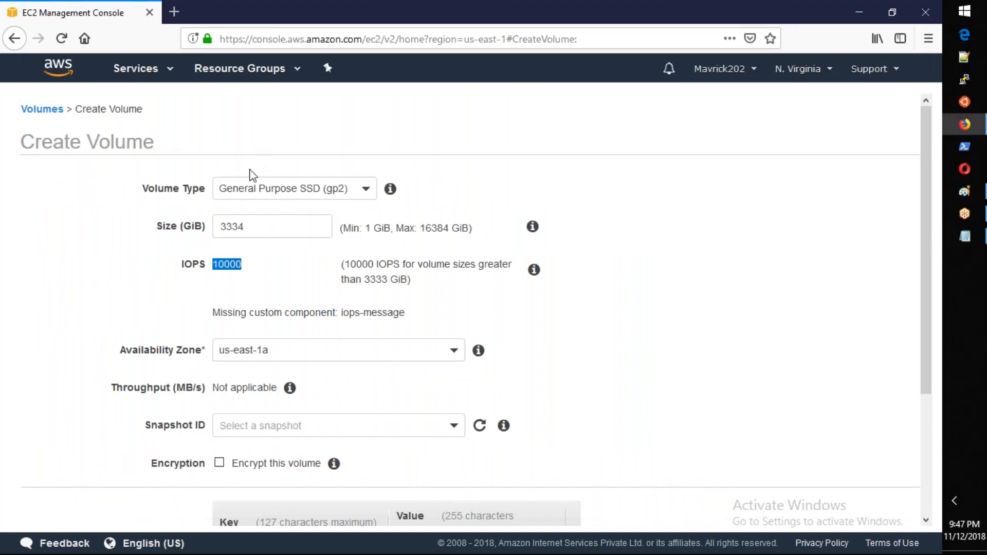
{"action": "left_click", "coordinate": [278, 196]}
{"action": "key", "text": "Down"}
{"action": "key", "text": "Down"}
{"action": "key", "text": "Down"}
{"action": "key", "text": "Up"}
{"action": "key", "text": "Up"}
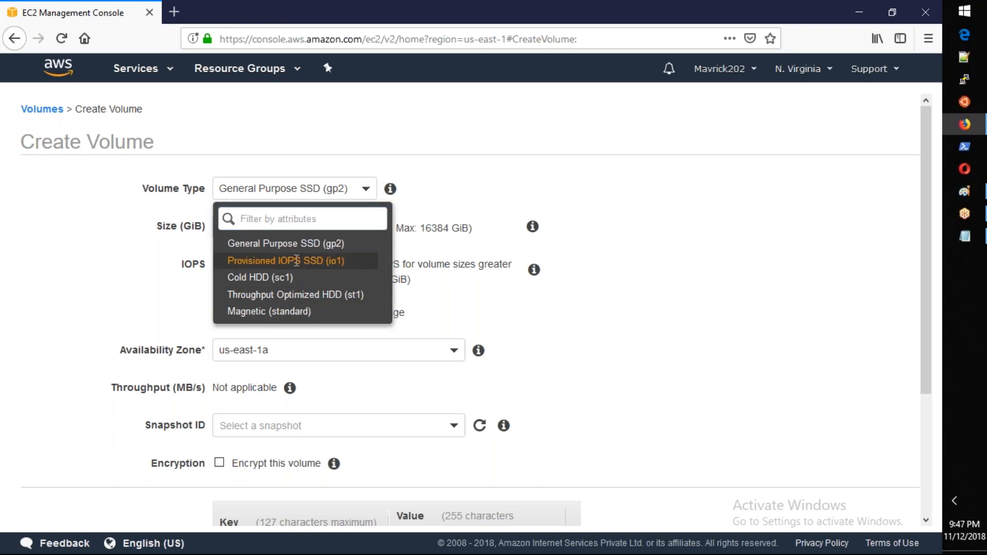
{"action": "key", "text": "Return"}
Step: Set the io1 volume's size to 5120 GiB and its IOPS to 20000
{"action": "key", "text": "Tab"}
{"action": "type", "text": "5120"}
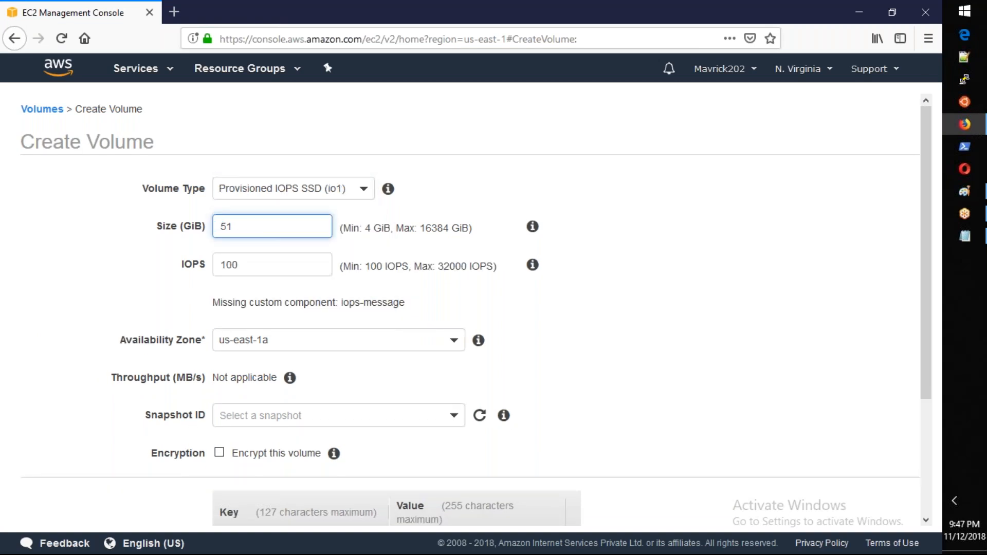
{"action": "key", "text": "Tab"}
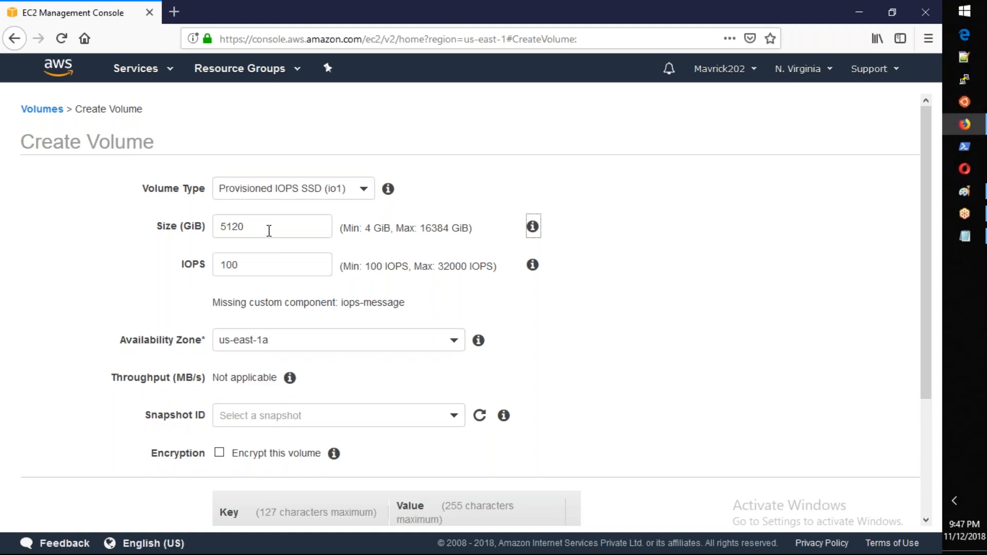
{"action": "key", "text": "Tab"}
{"action": "type", "text": "20000"}
{"action": "key", "text": "Tab"}
Step: Switch to the Notepad notes and highlight "- Costly" in the IO1 heading
{"action": "key", "text": "alt+Tab"}
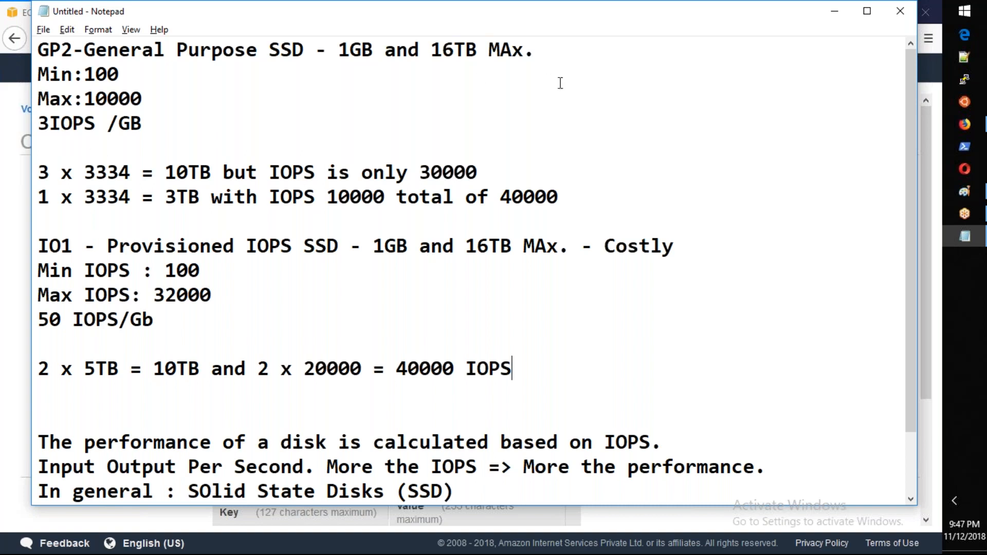
{"action": "left_click_drag", "start_coordinate": [683, 247], "coordinate": [586, 248]}
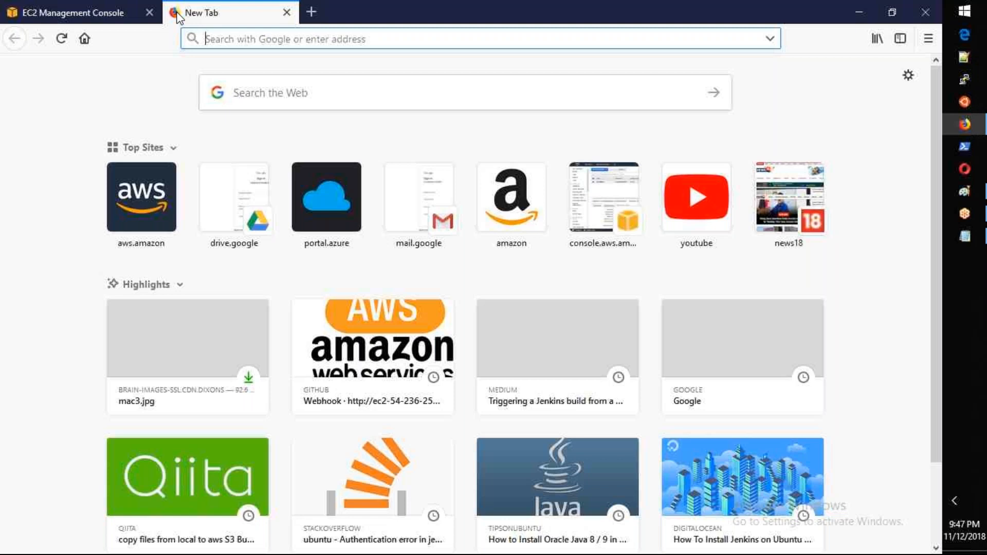
{"action": "type", "text": "www.google.com"}
{"action": "key", "text": "Return"}
{"action": "type", "text": "aws calculator"}
{"action": "key", "text": "Return"}
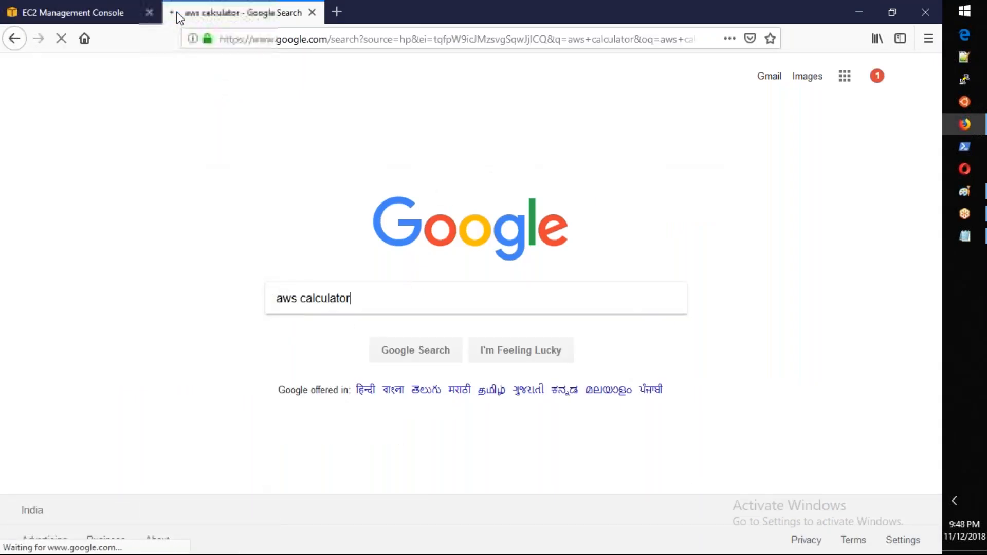
{"action": "middle_click", "coordinate": [183, 304]}
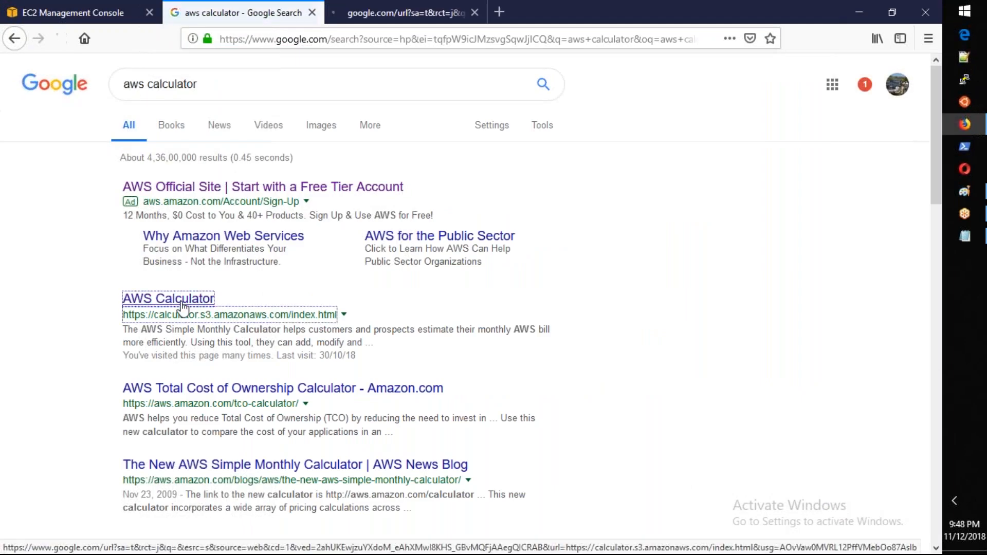
{"action": "left_click", "coordinate": [377, 14]}
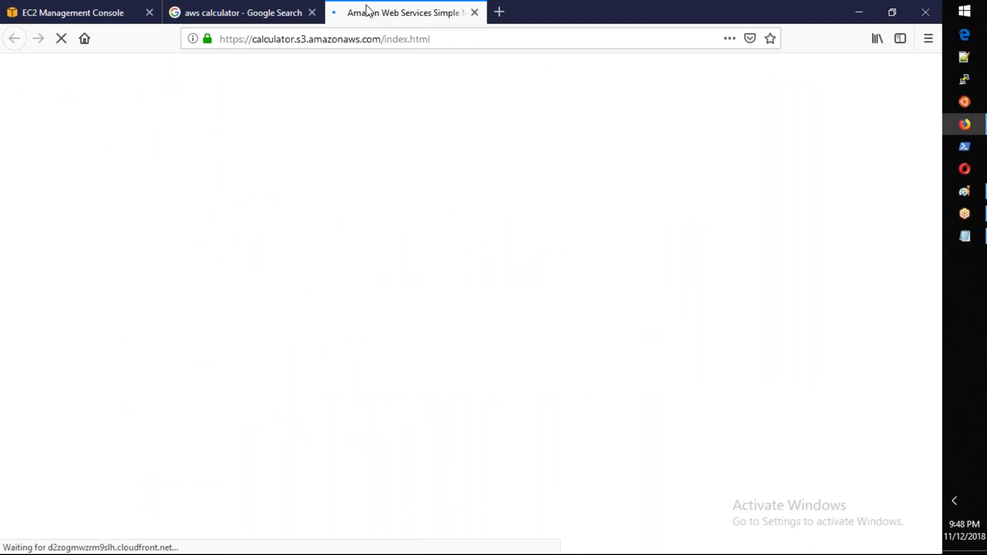
Step: Switch to the Notepad notes and highlight the IO1 section, followed by the GP2 section, to compare both options
{"action": "key", "text": "alt+Tab"}
{"action": "left_click_drag", "start_coordinate": [512, 369], "coordinate": [34, 240]}
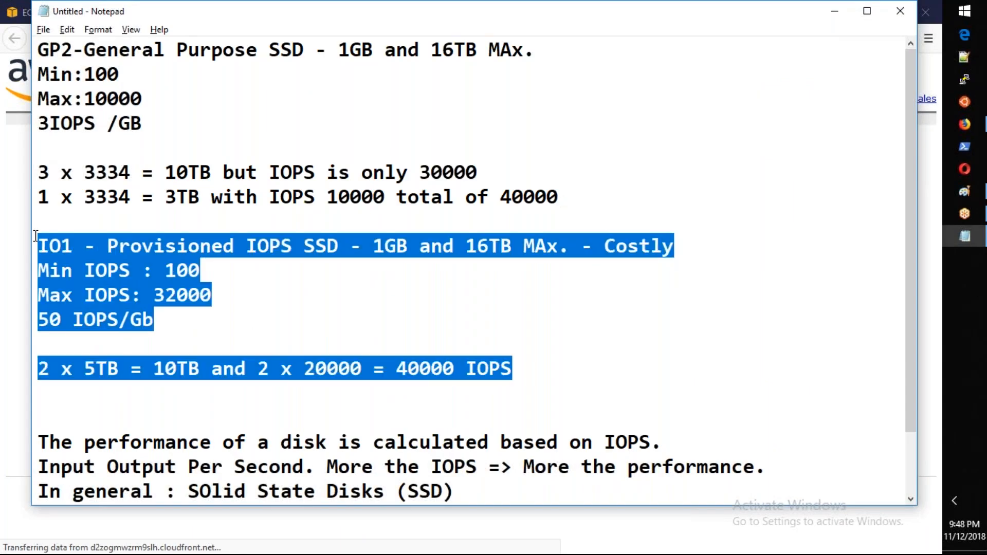
{"action": "left_click_drag", "start_coordinate": [565, 198], "coordinate": [39, 56]}
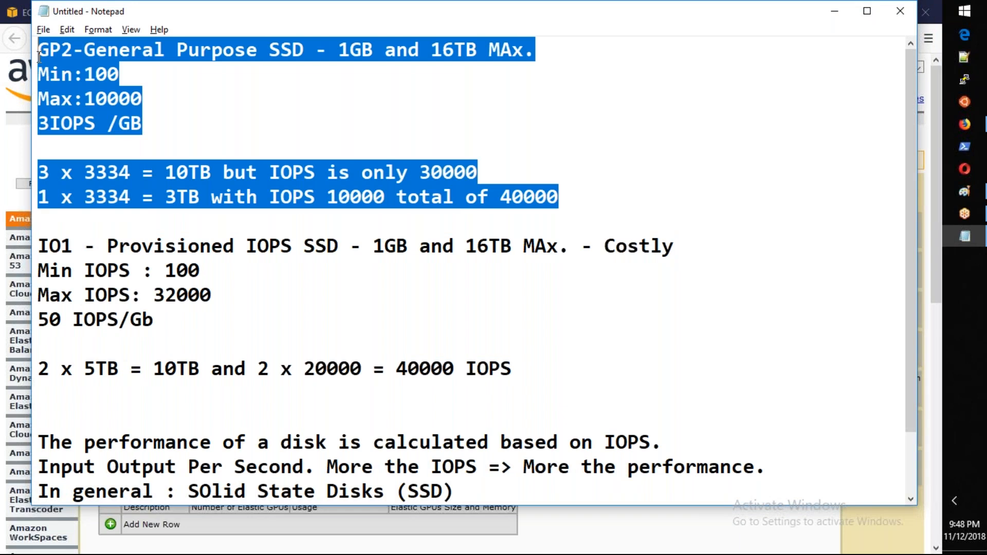
Step: Return to the AWS Simple Monthly Calculator and highlight the EC2 Instances, Dedicated Hosts and EBS Volumes headings in turn
{"action": "left_click", "coordinate": [6, 145]}
{"action": "key", "text": "alt+Tab"}
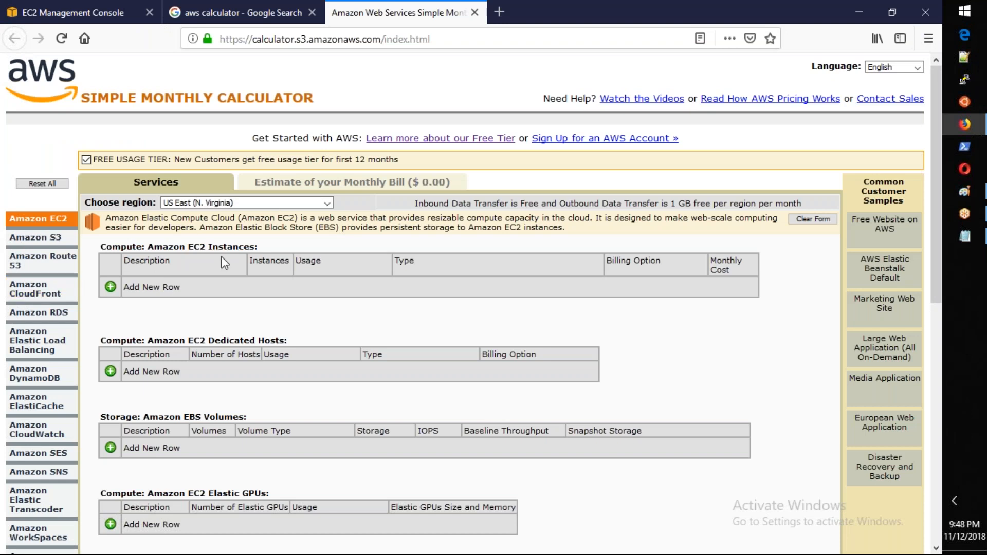
{"action": "left_click_drag", "start_coordinate": [260, 246], "coordinate": [184, 247]}
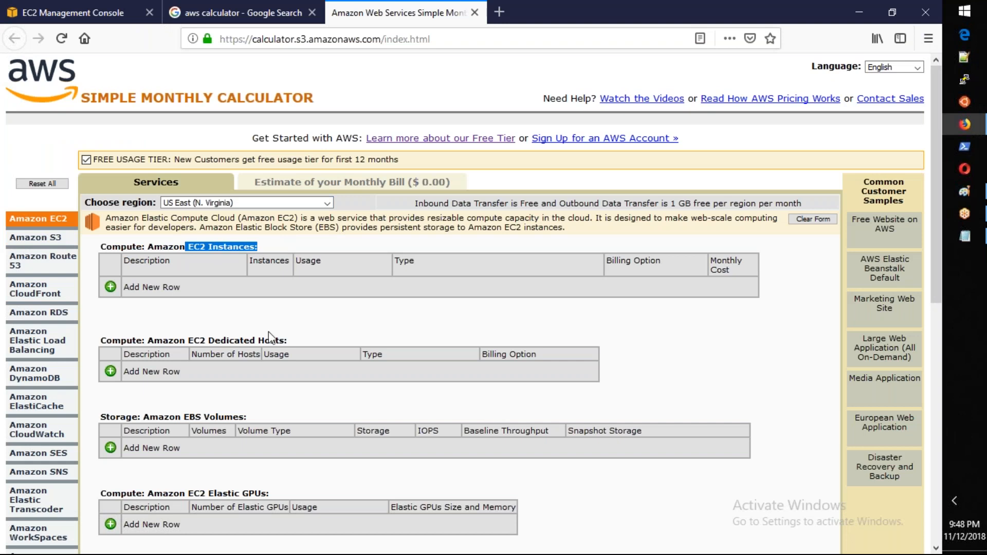
{"action": "left_click_drag", "start_coordinate": [295, 341], "coordinate": [245, 343]}
{"action": "scroll", "coordinate": [258, 221], "scroll_direction": "down", "scroll_amount": 3}
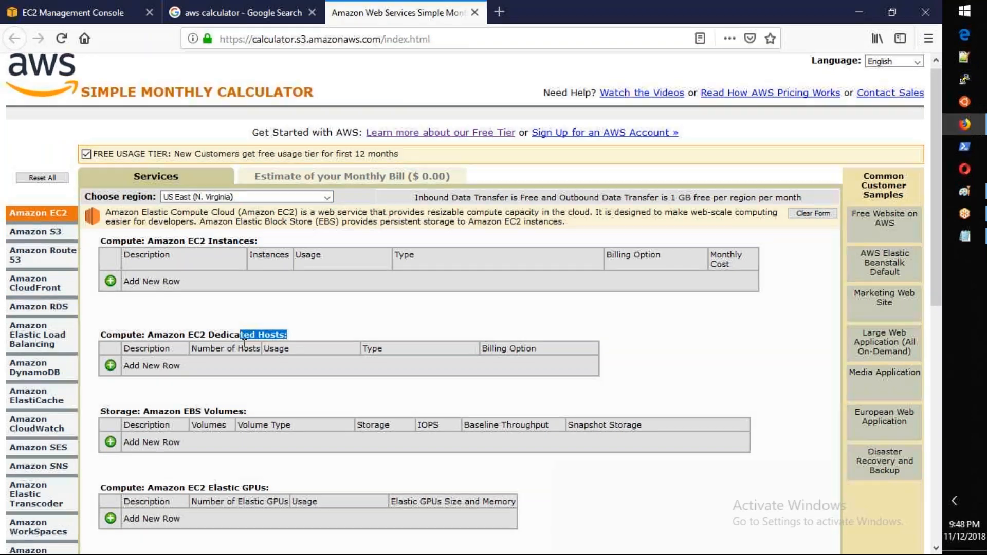
{"action": "left_click_drag", "start_coordinate": [254, 198], "coordinate": [215, 197]}
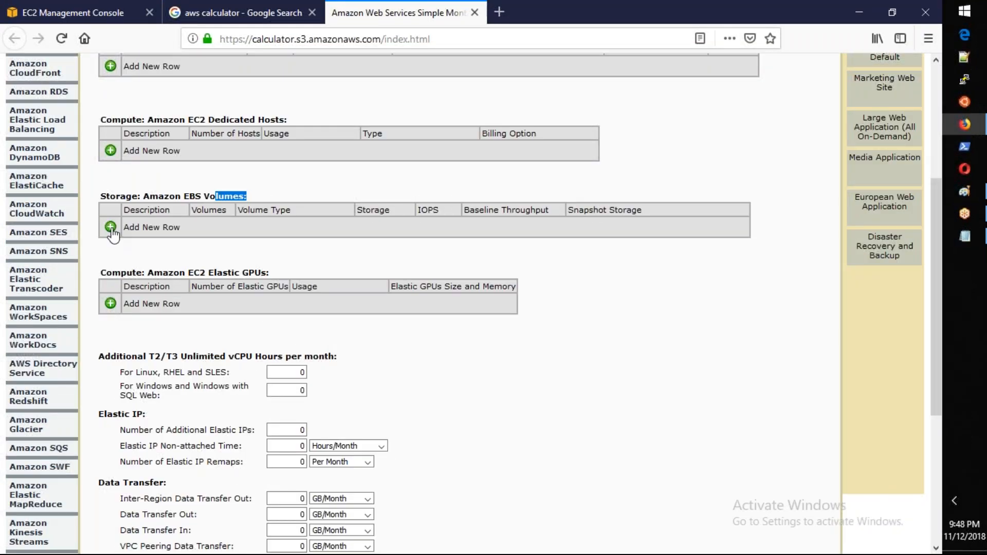
Step: Add an Amazon EBS Volumes row with 4 General Purpose SSD (gp2) volumes of 3334 GB each
{"action": "left_click", "coordinate": [110, 229]}
{"action": "double_click", "coordinate": [220, 228]}
{"action": "type", "text": "4"}
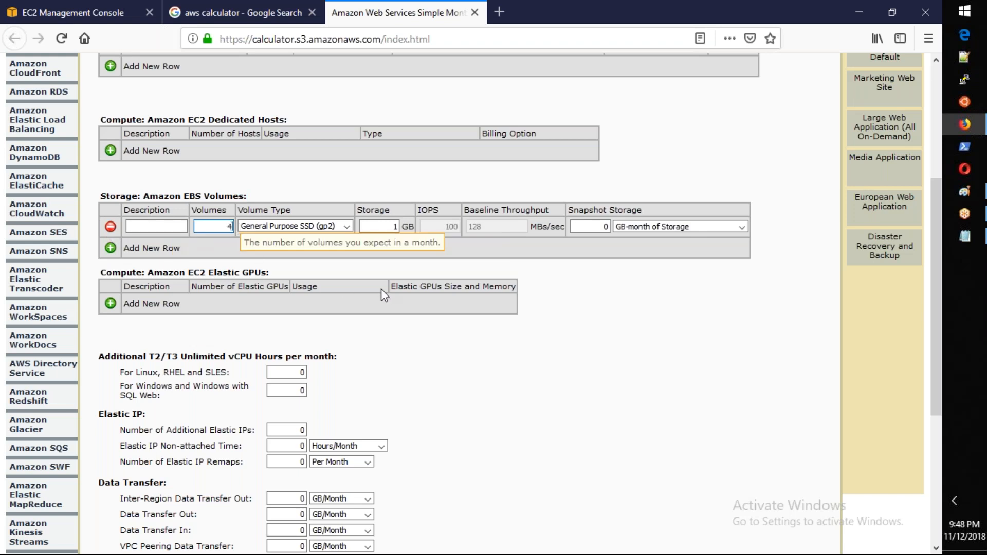
{"action": "double_click", "coordinate": [408, 226]}
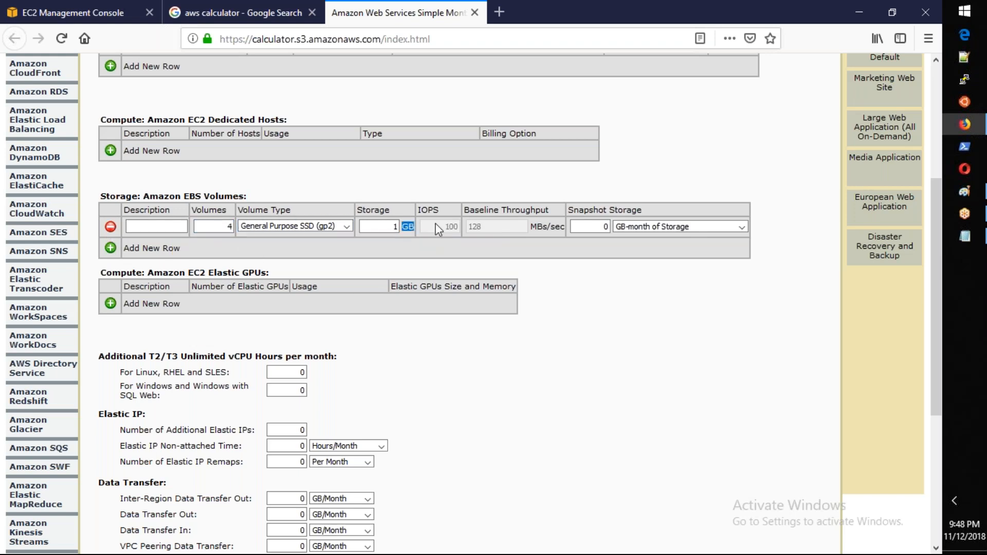
{"action": "left_click", "coordinate": [406, 228]}
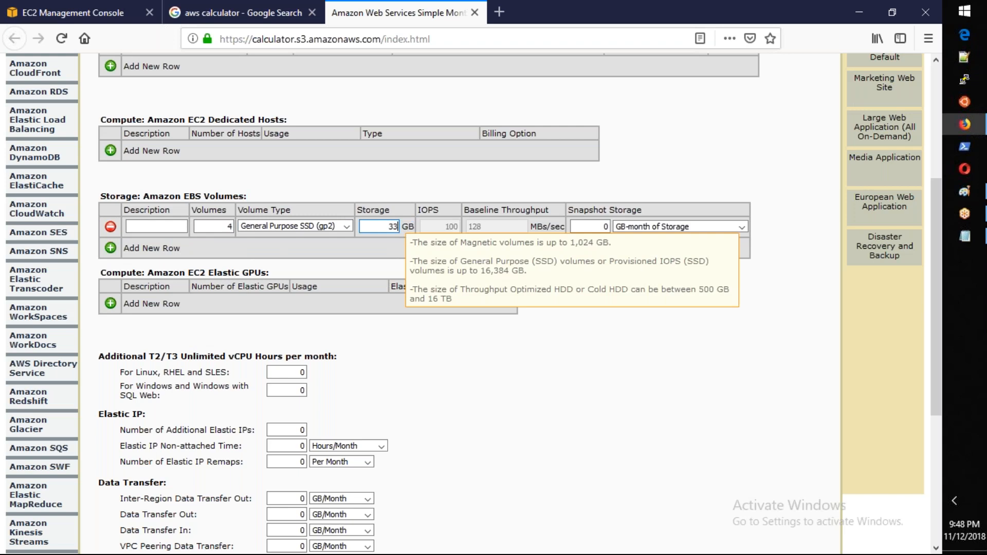
{"action": "type", "text": "3334"}
{"action": "left_click", "coordinate": [740, 260]}
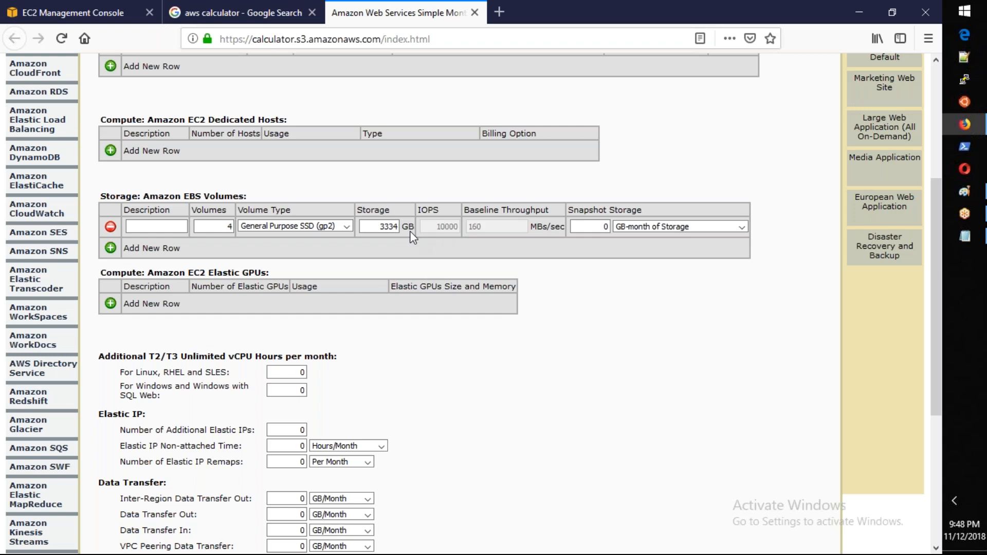
Step: Open the Windows Calculator, compute 3334 × 4 ÷ 1024, and return to the AWS Simple Monthly Calculator
{"action": "key", "text": "super+r"}
{"action": "key", "text": "Return"}
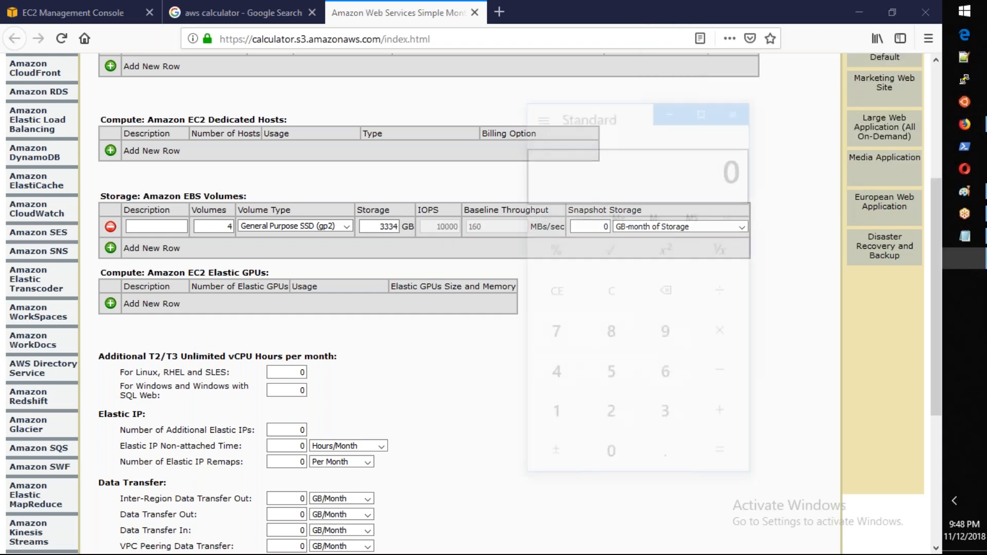
{"action": "type", "text": "3334"}
{"action": "type", "text": "*4"}
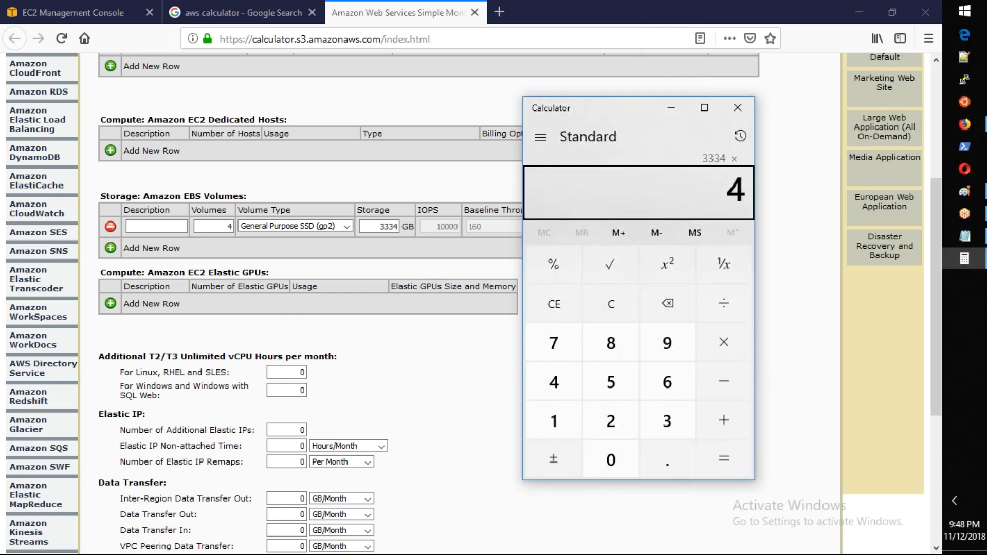
{"action": "key", "text": "Return"}
{"action": "type", "text": "/1024"}
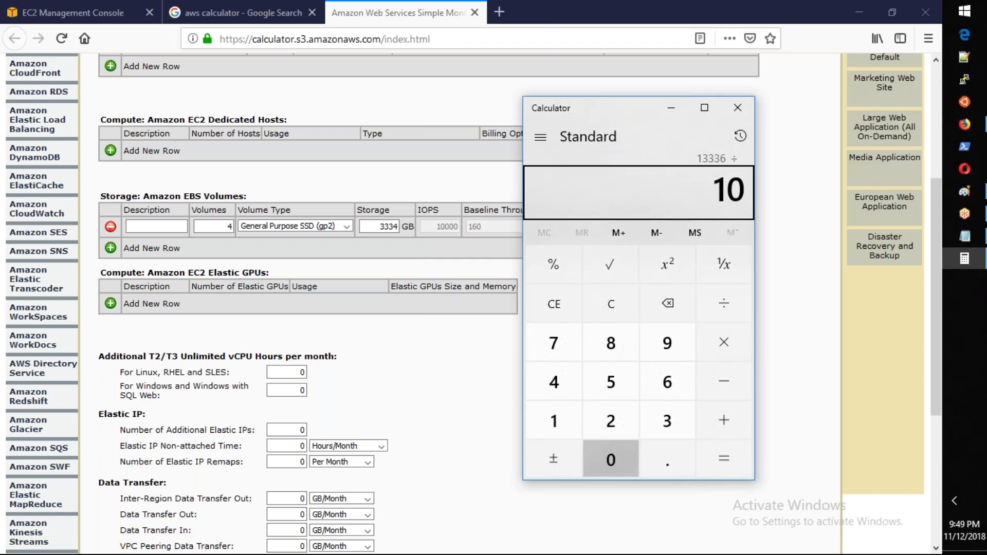
{"action": "key", "text": "Return"}
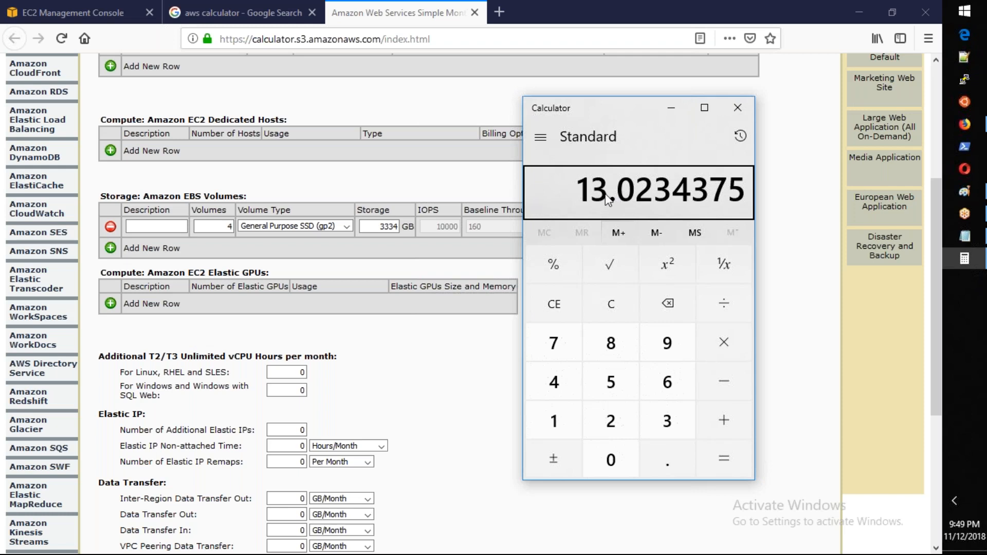
{"action": "left_click", "coordinate": [403, 247]}
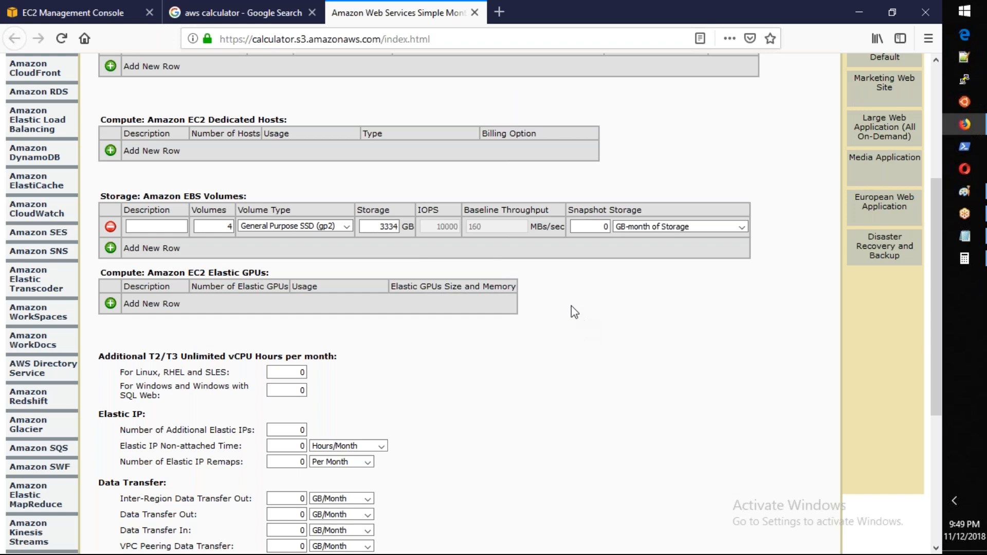
Step: View the monthly bill estimate, return to the services form and set the gp2 row's number of volumes to 3
{"action": "scroll", "coordinate": [572, 307], "scroll_direction": "up", "scroll_amount": 1}
{"action": "scroll", "coordinate": [572, 306], "scroll_direction": "up", "scroll_amount": 5}
{"action": "left_click_drag", "start_coordinate": [468, 183], "coordinate": [425, 186]}
{"action": "left_click", "coordinate": [426, 192]}
{"action": "scroll", "coordinate": [398, 225], "scroll_direction": "up", "scroll_amount": 3}
{"action": "left_click", "coordinate": [234, 181]}
{"action": "left_click", "coordinate": [230, 446]}
{"action": "type", "text": "3"}
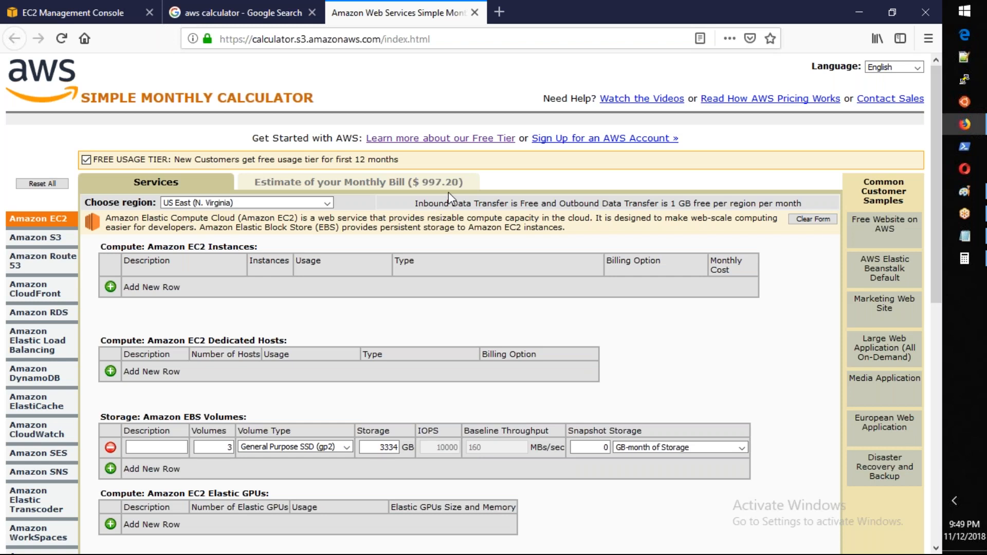
Step: Close the Windows Calculator and append "= $997" to the "3 x 3334" line in the Notepad notes
{"action": "key", "text": "alt+Tab"}
{"action": "key", "text": "alt+Tab"}
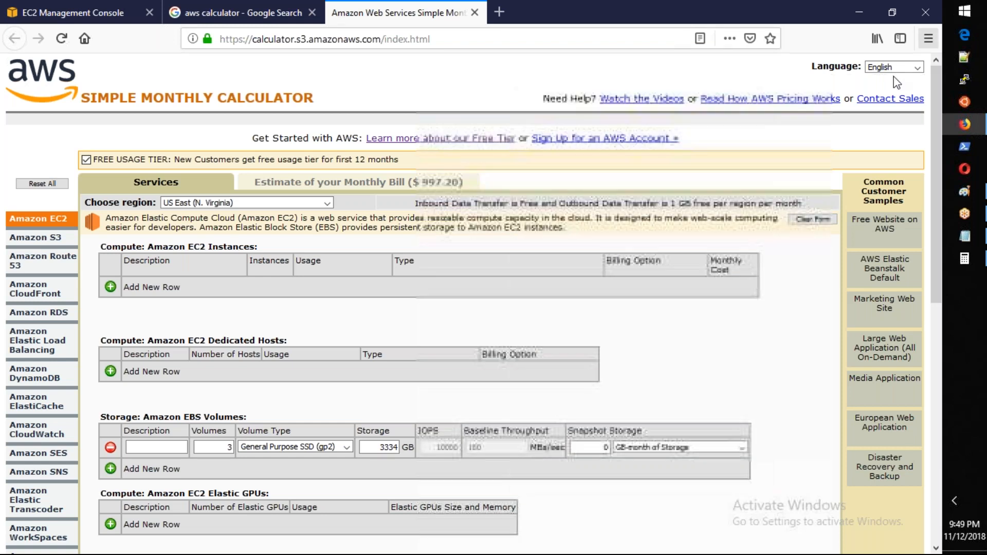
{"action": "key", "text": "alt+Tab"}
{"action": "left_click", "coordinate": [737, 108]}
{"action": "left_click", "coordinate": [964, 236]}
{"action": "left_click", "coordinate": [501, 170]}
{"action": "type", "text": "= $"}
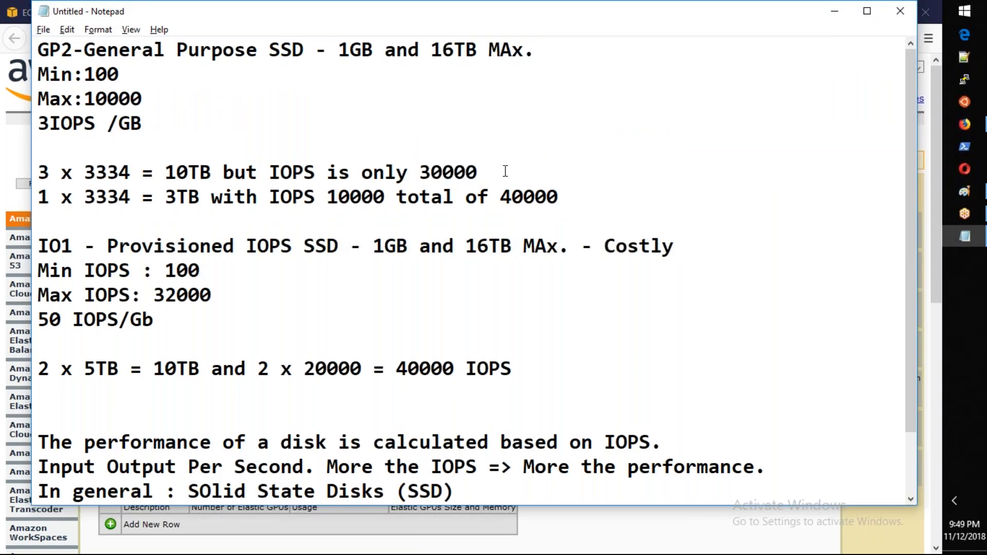
{"action": "type", "text": "997"}
Step: Price one 3334 GB gp2 volume in the AWS calculator and append "= $330 additional" to the "1 x 3334" line in Notepad
{"action": "left_click", "coordinate": [596, 197]}
{"action": "type", "text": "="}
{"action": "key", "text": "alt+Tab"}
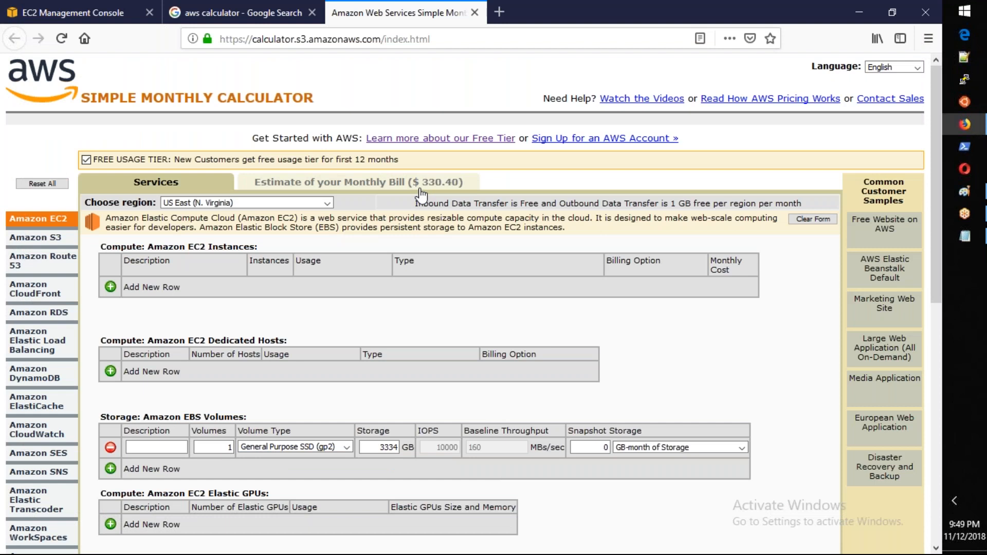
{"action": "key", "text": "alt+Tab"}
{"action": "type", "text": "$"}
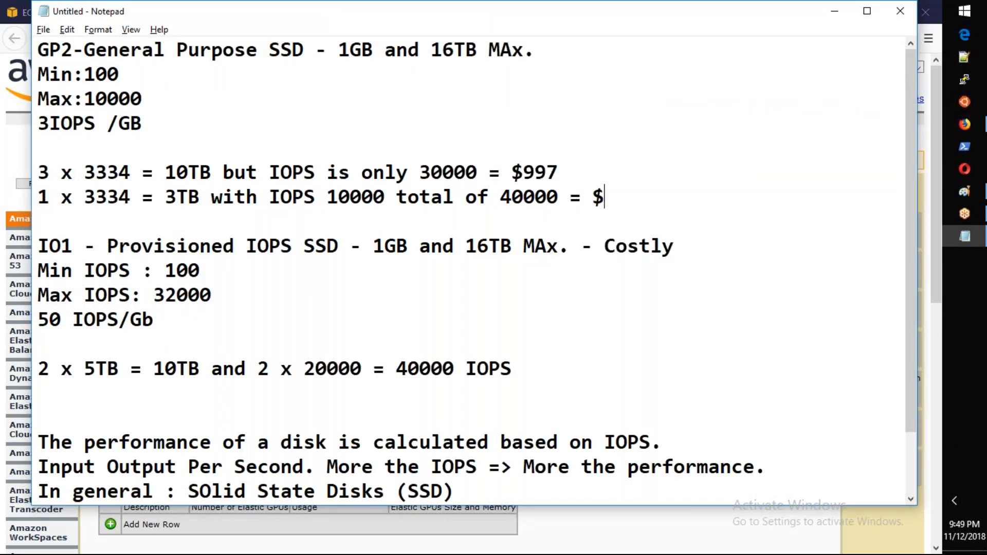
{"action": "type", "text": "330 ad"}
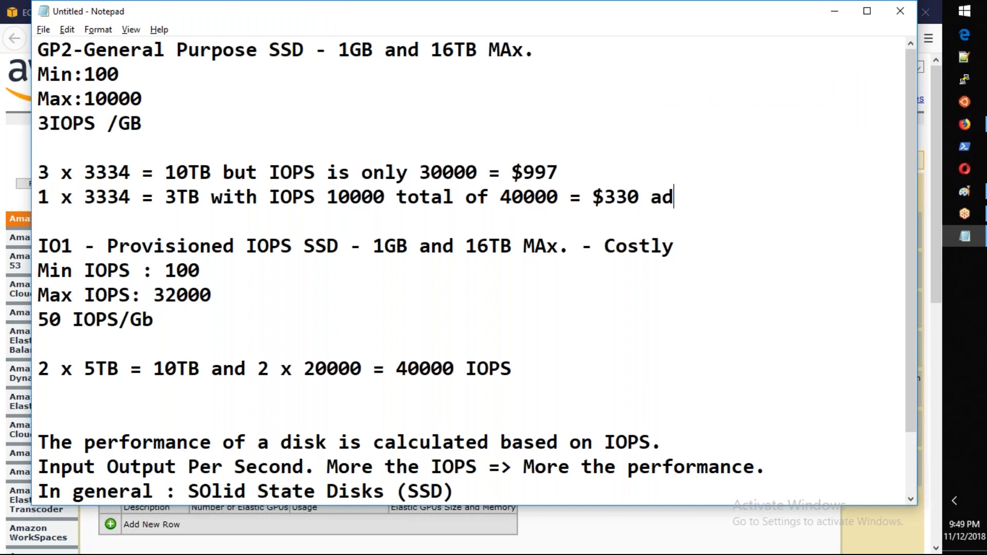
{"action": "type", "text": "ditional"}
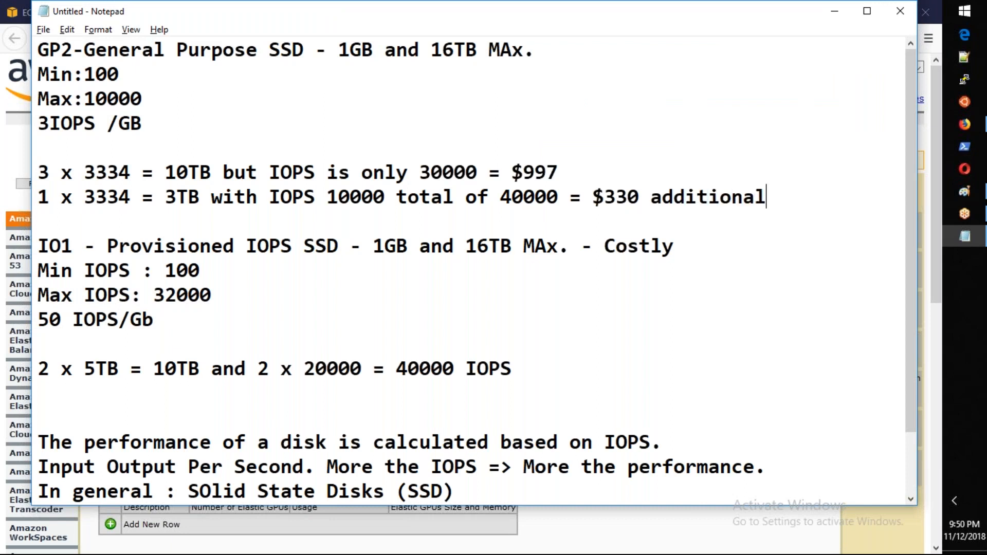
Step: Return to the AWS calculator and set the EBS row to 2 Provisioned IOPS SSD (io1) volumes of 5120 GB with 20000 IOPS
{"action": "left_click", "coordinate": [964, 124]}
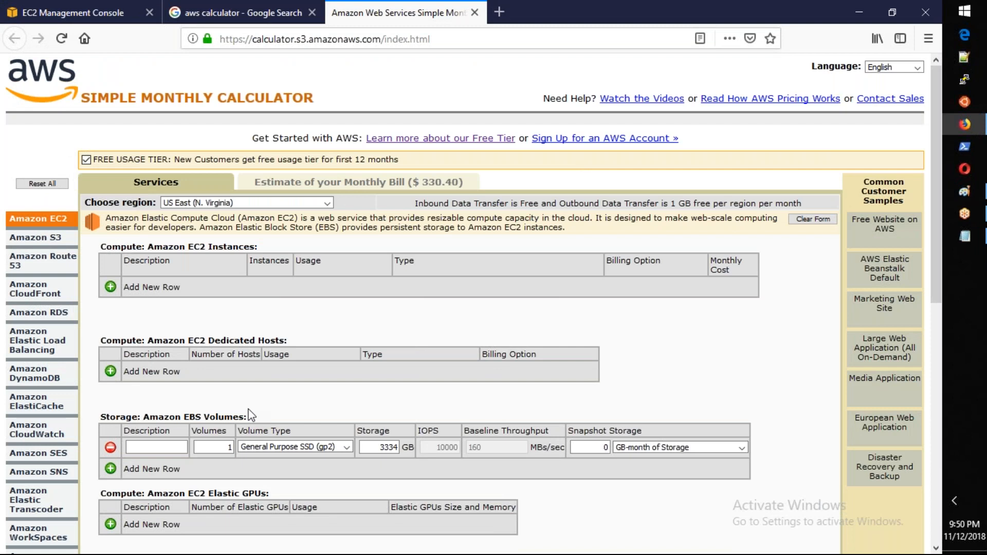
{"action": "scroll", "coordinate": [251, 415], "scroll_direction": "down", "scroll_amount": 1}
{"action": "scroll", "coordinate": [250, 414], "scroll_direction": "down", "scroll_amount": 5}
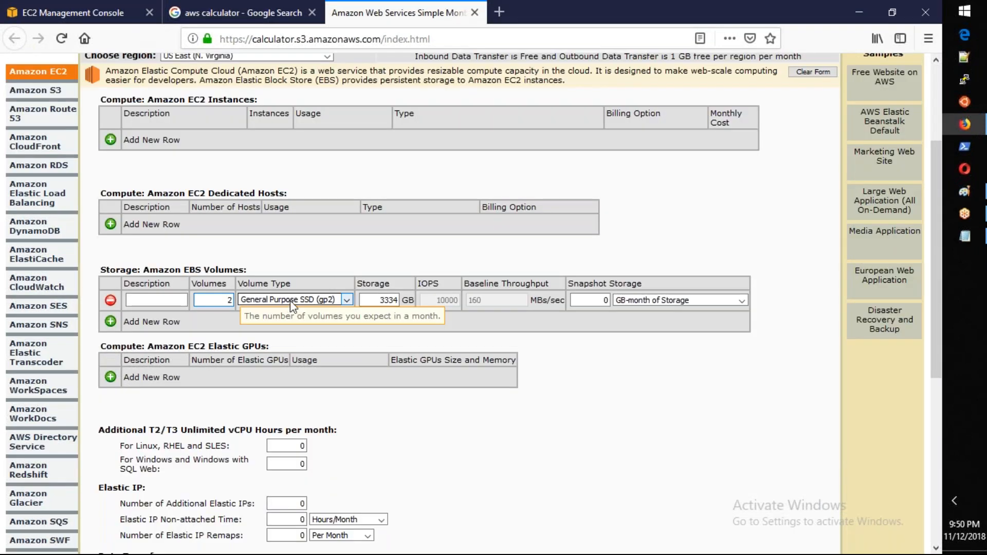
{"action": "left_click", "coordinate": [293, 301]}
{"action": "left_click", "coordinate": [317, 329]}
{"action": "key", "text": "Tab"}
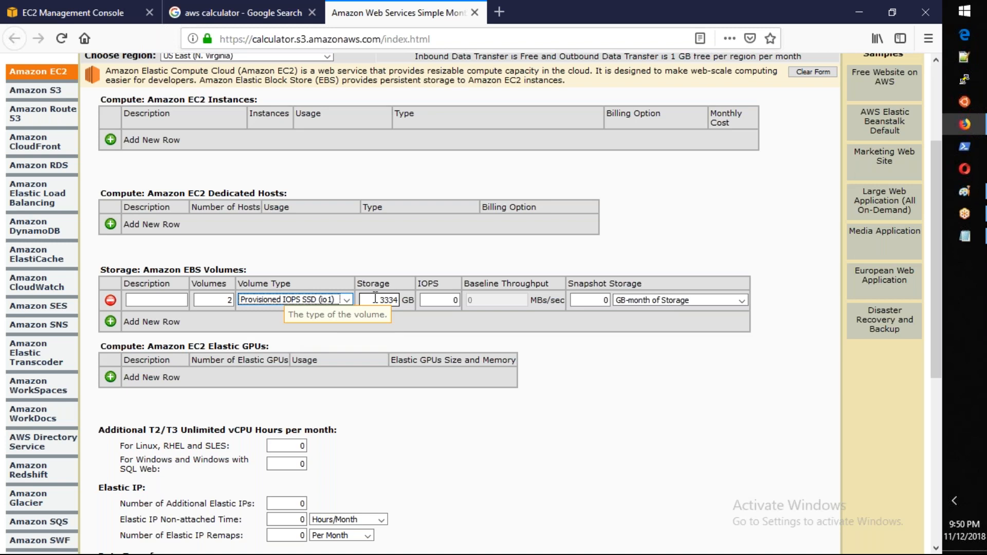
{"action": "type", "text": "5129"}
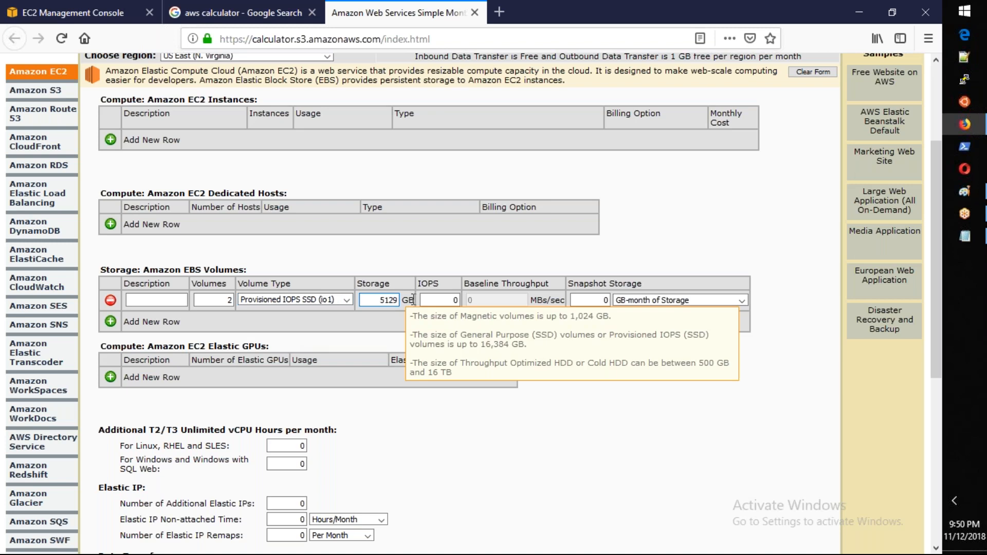
{"action": "key", "text": "BackSpace"}
{"action": "type", "text": "0"}
{"action": "key", "text": "Tab"}
{"action": "type", "text": "20000"}
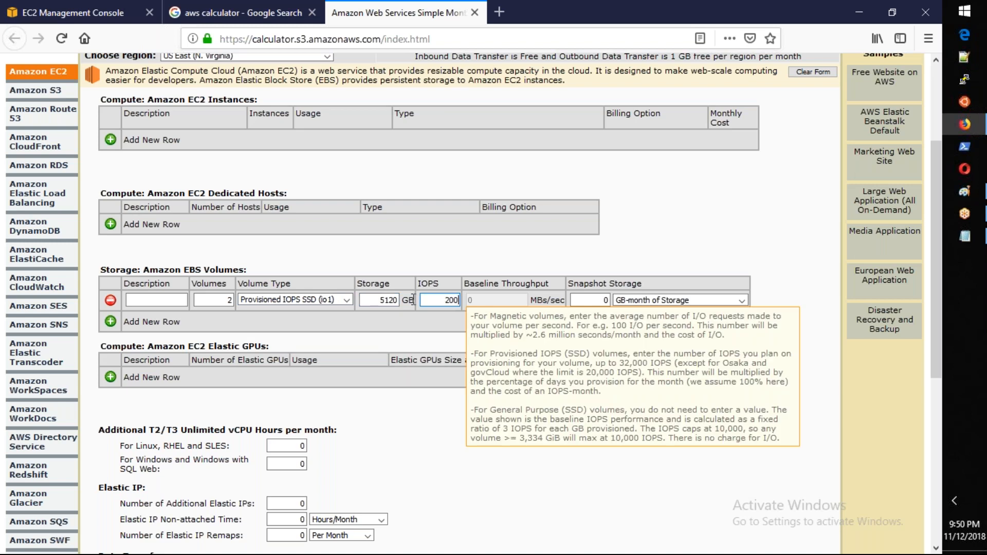
{"action": "key", "text": "Tab"}
{"action": "left_click", "coordinate": [612, 396]}
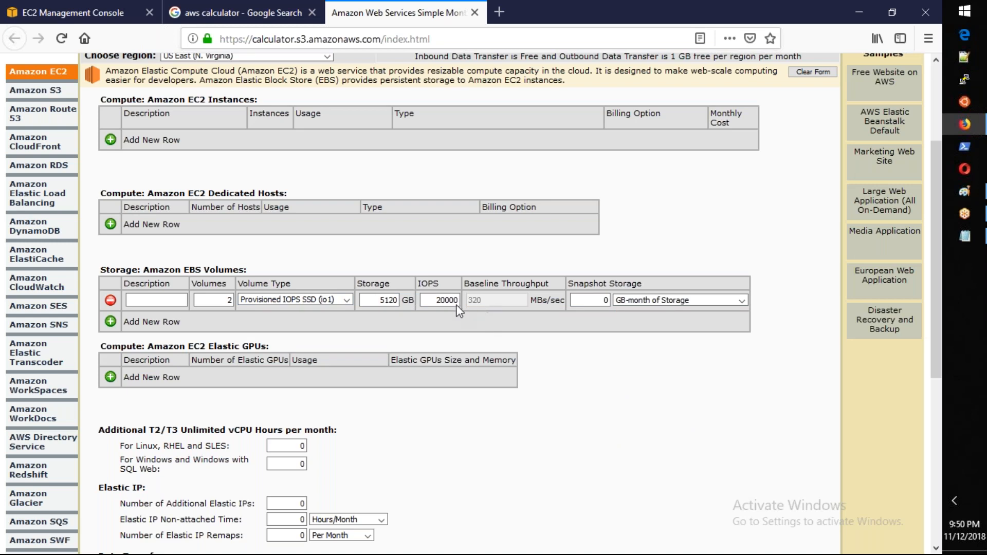
Step: Switch the EBS row to 1 General Purpose SSD (gp2) volume of 3334 GB
{"action": "left_click", "coordinate": [231, 300]}
{"action": "type", "text": "1"}
{"action": "key", "text": "Tab"}
{"action": "left_click", "coordinate": [307, 304]}
{"action": "left_click", "coordinate": [300, 318]}
{"action": "key", "text": "Tab"}
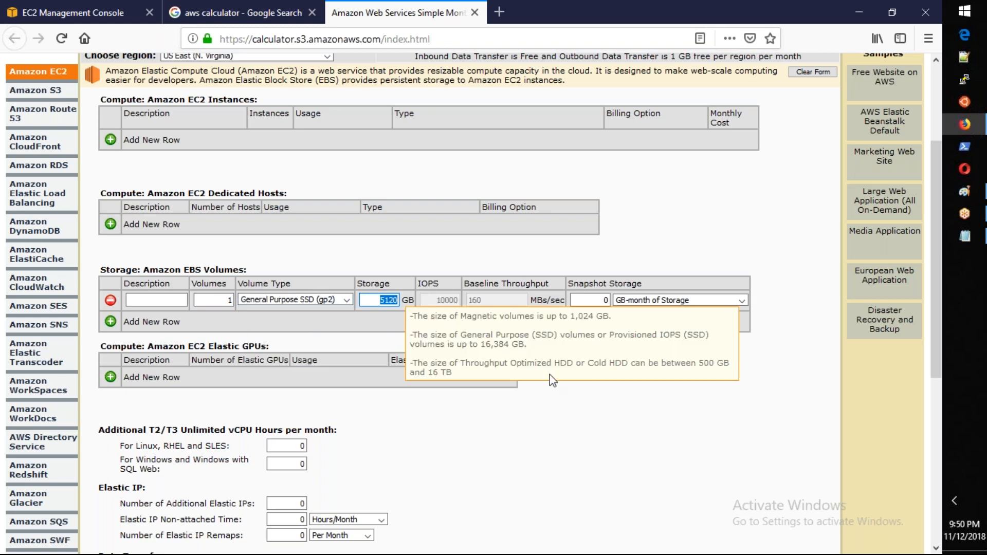
{"action": "type", "text": "3334"}
{"action": "left_click", "coordinate": [557, 417]}
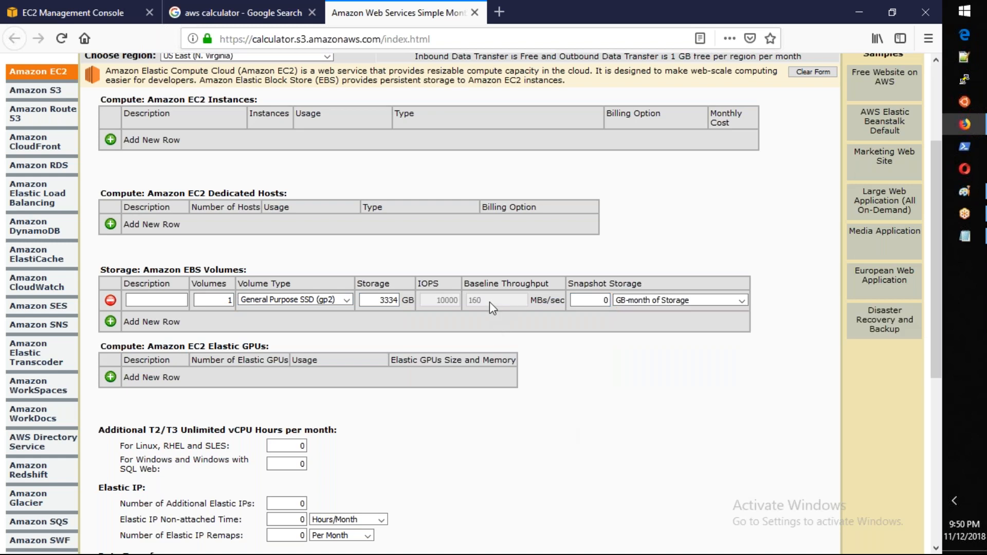
Step: Examine the gp2 row's baseline throughput and check the cost notes in Notepad before returning to the AWS calculator
{"action": "left_click_drag", "start_coordinate": [560, 305], "coordinate": [455, 310]}
{"action": "left_click", "coordinate": [560, 303]}
{"action": "mouse_move", "coordinate": [450, 303]}
{"action": "key", "text": "alt+Tab"}
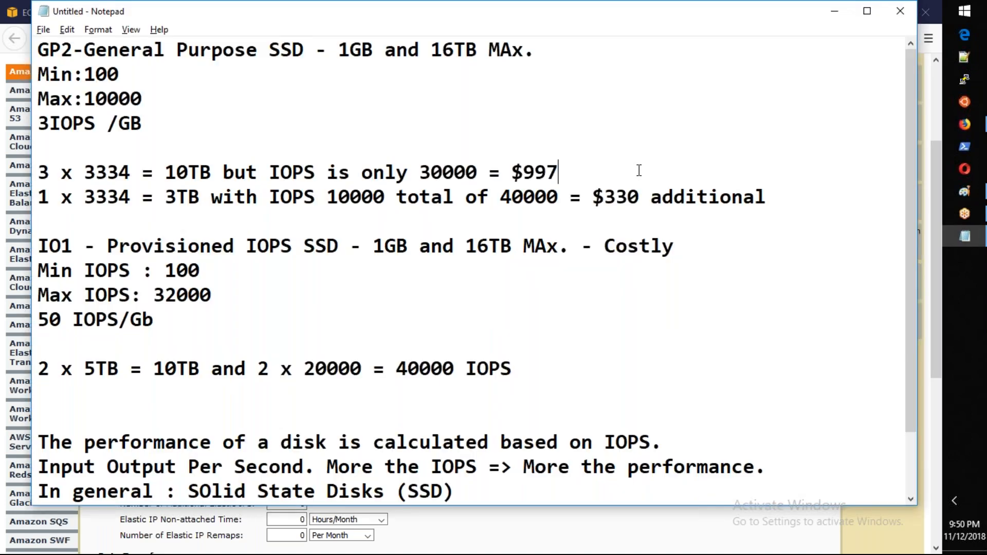
{"action": "key", "text": "alt+Tab"}
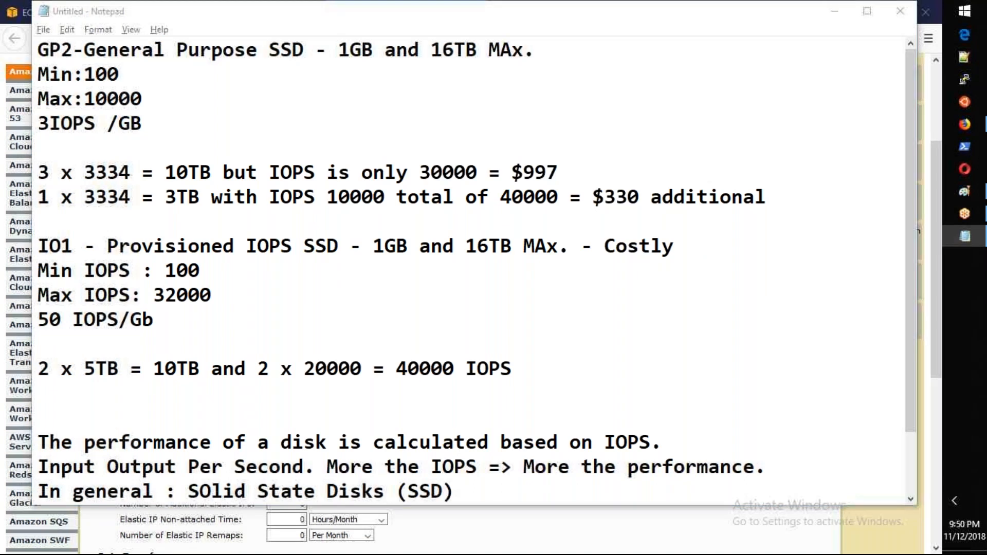
Step: Change the EBS row to Provisioned IOPS SSD (io1) with 5120 GB of storage and 20000 IOPS
{"action": "left_click", "coordinate": [293, 300]}
{"action": "left_click", "coordinate": [287, 327]}
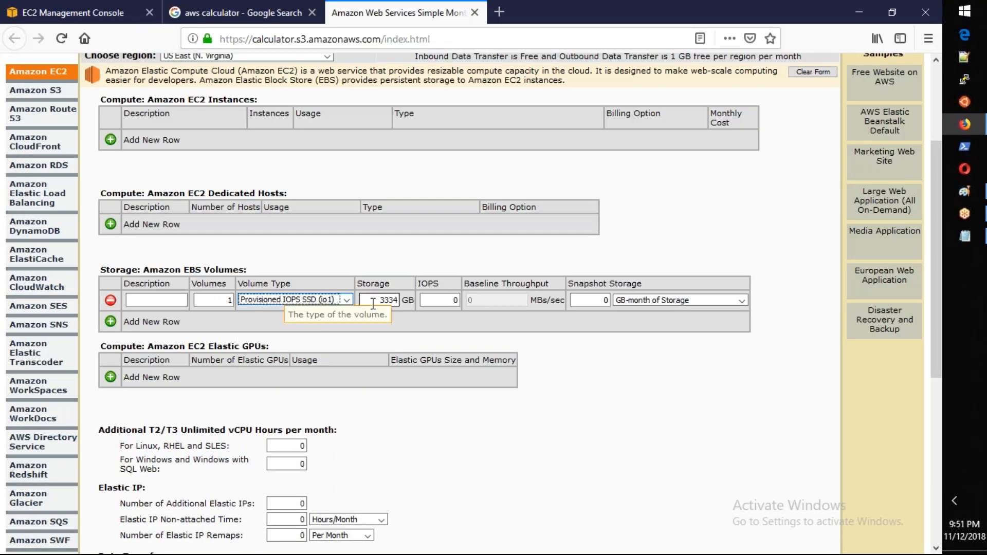
{"action": "left_click", "coordinate": [372, 300]}
{"action": "type", "text": "51"}
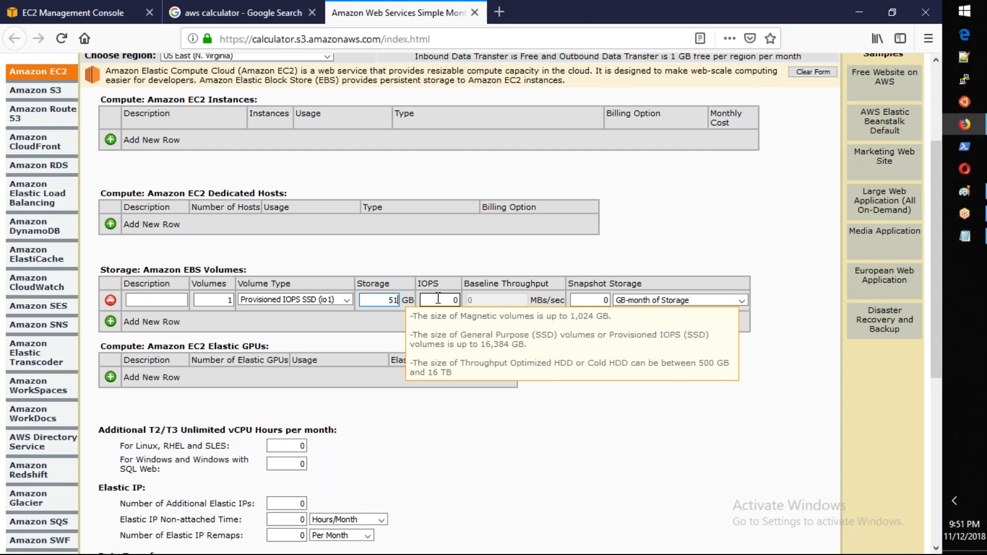
{"action": "type", "text": "20"}
{"action": "key", "text": "Tab"}
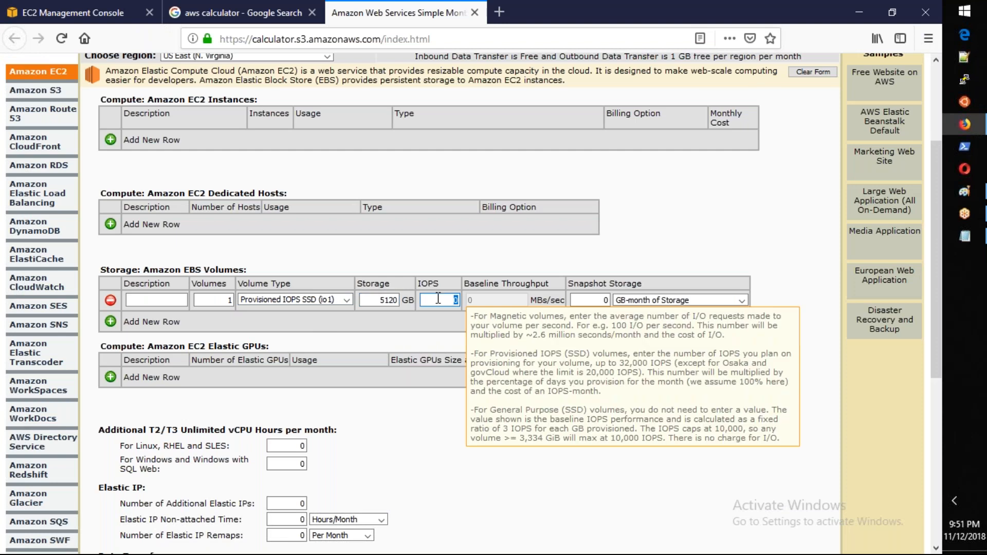
{"action": "type", "text": "20000"}
{"action": "key", "text": "Tab"}
{"action": "left_click", "coordinate": [626, 420]}
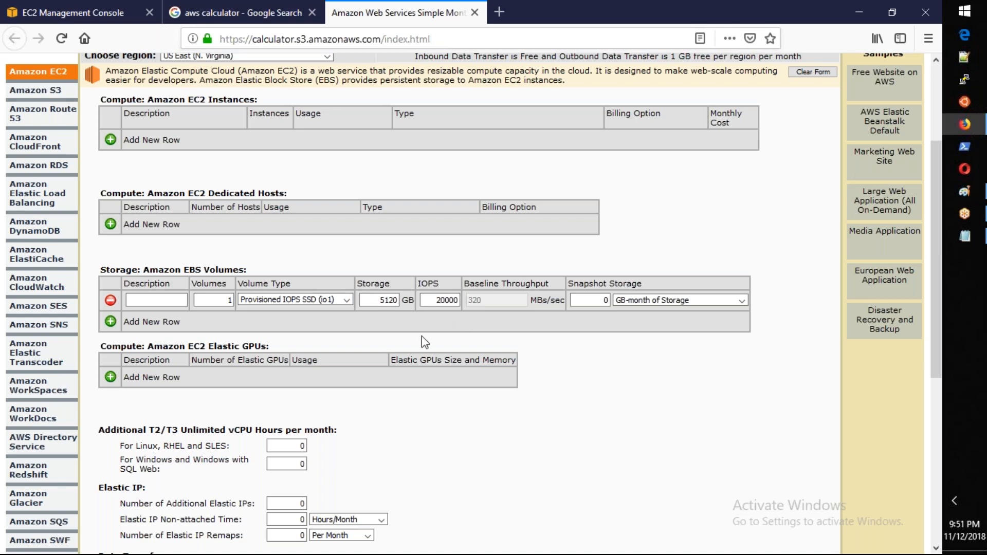
Step: Check the monthly bill estimate for one io1 volume and set the row's number of volumes to 2
{"action": "scroll", "coordinate": [421, 336], "scroll_direction": "up", "scroll_amount": 1}
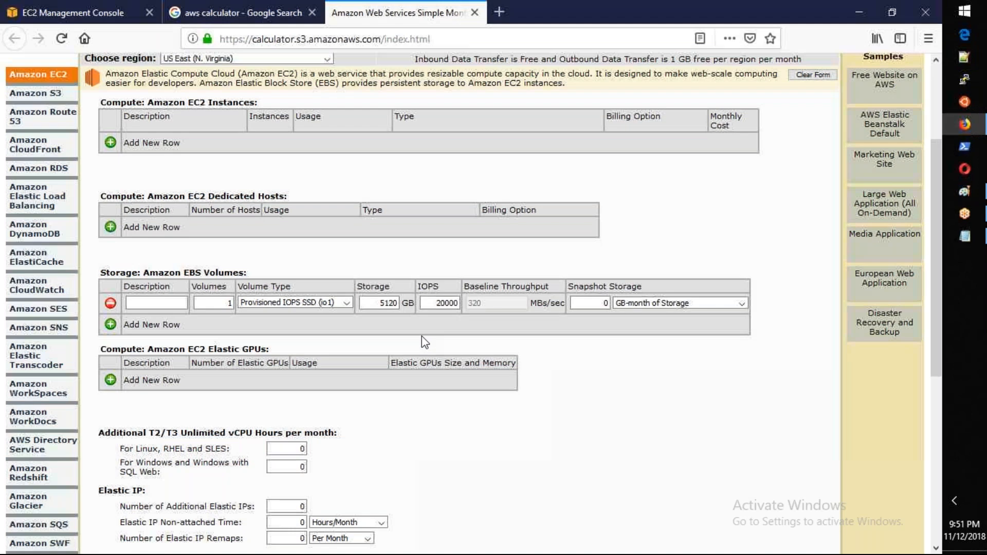
{"action": "scroll", "coordinate": [422, 337], "scroll_direction": "up", "scroll_amount": 3}
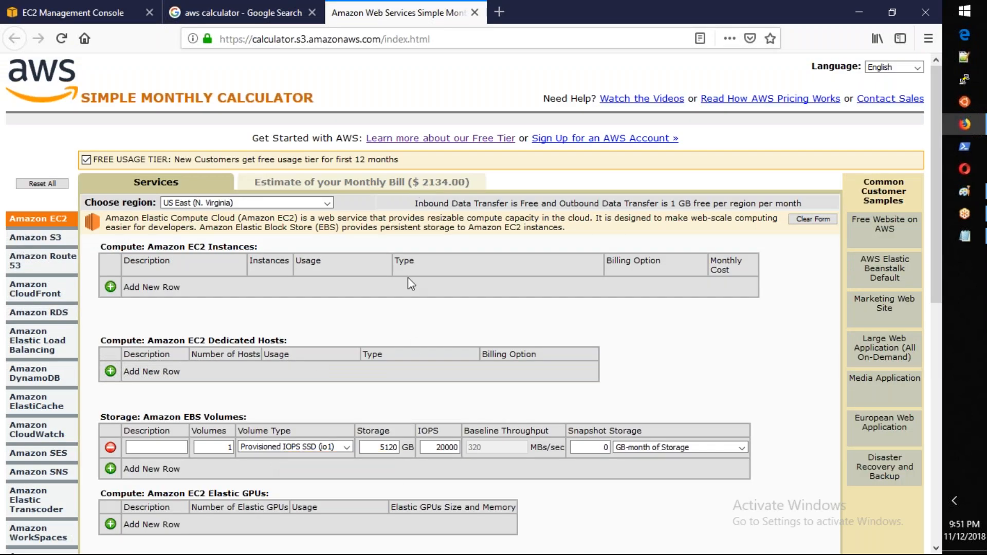
{"action": "double_click", "coordinate": [230, 447]}
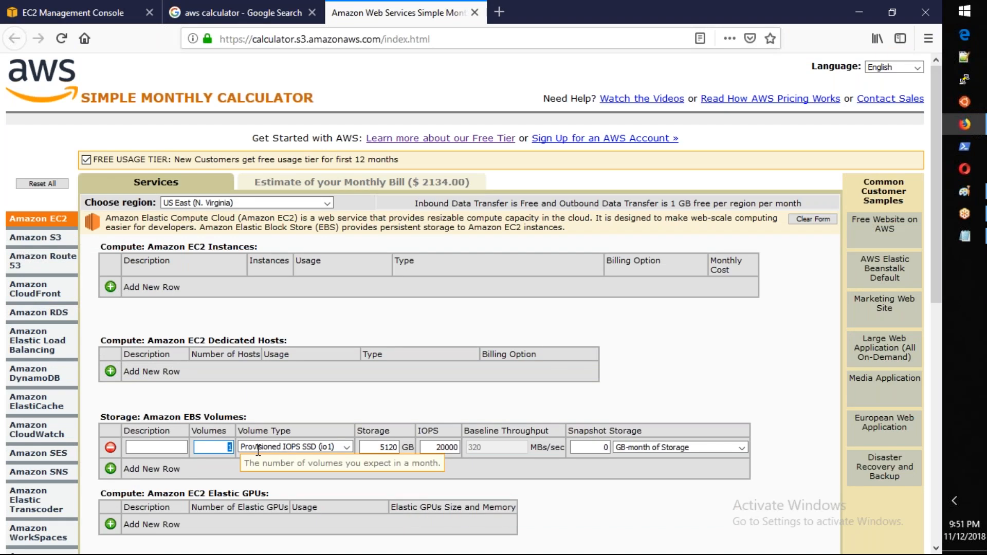
{"action": "type", "text": "2"}
{"action": "key", "text": "Tab"}
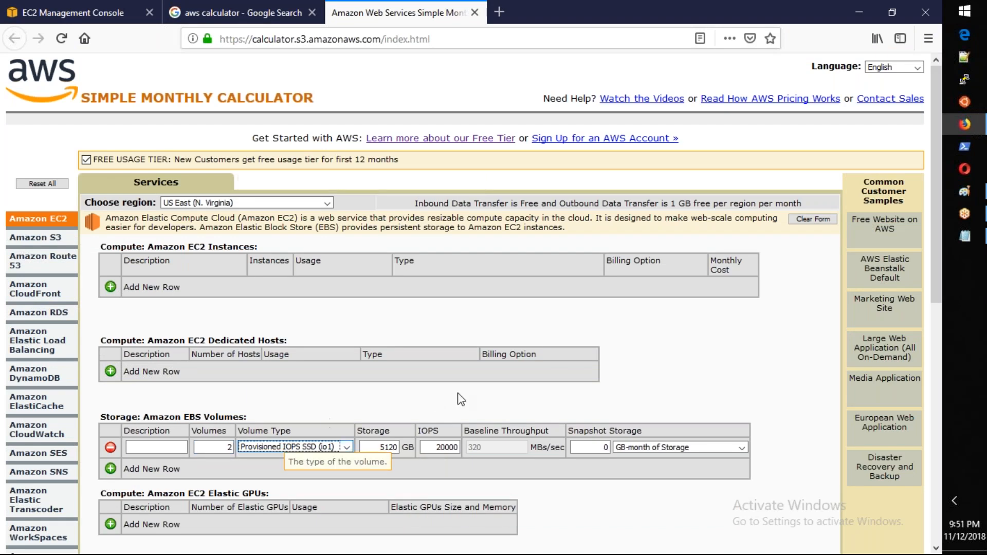
Step: Copy the estimated monthly bill amount for the io1 volumes and append it as "= $ 4268.00" to the IO1 heading in Notepad
{"action": "left_click_drag", "start_coordinate": [422, 183], "coordinate": [462, 194]}
{"action": "key", "text": "ctrl+c"}
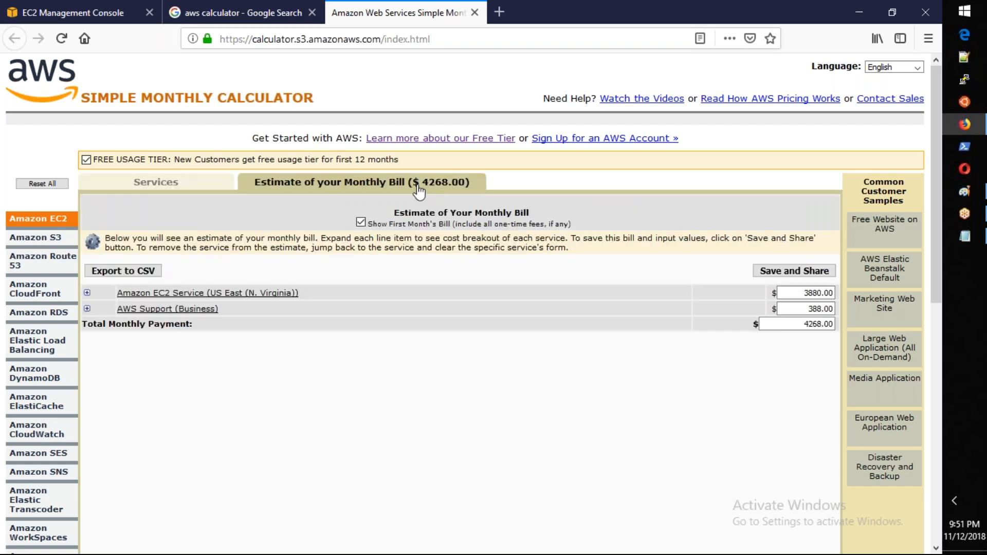
{"action": "key", "text": "alt+Tab"}
{"action": "left_click", "coordinate": [689, 253]}
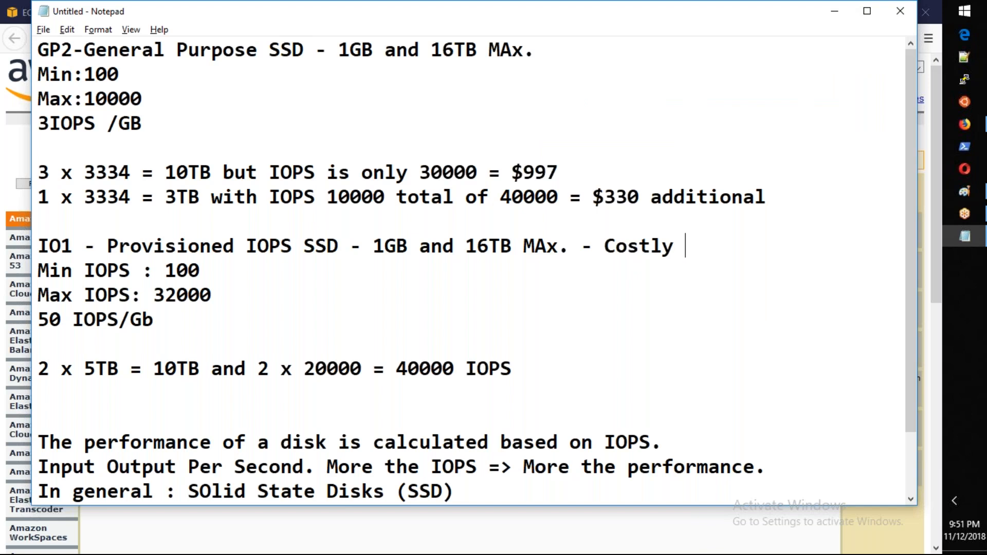
{"action": "type", "text": "="}
{"action": "key", "text": "ctrl+v"}
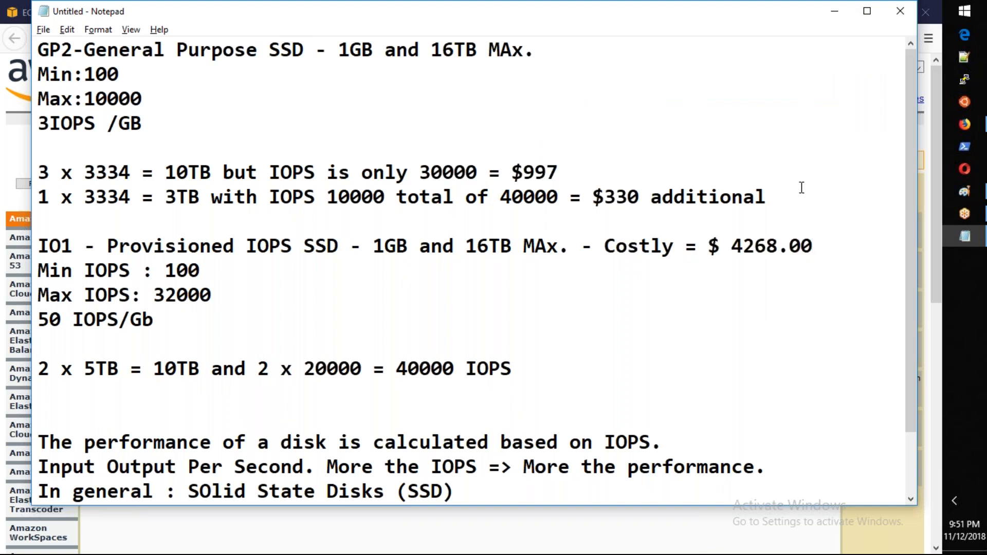
Step: Open Calculator and subtract the gp2 costs of 997 and 330 from the io1 cost of 4268
{"action": "key", "text": "XF86Calculator"}
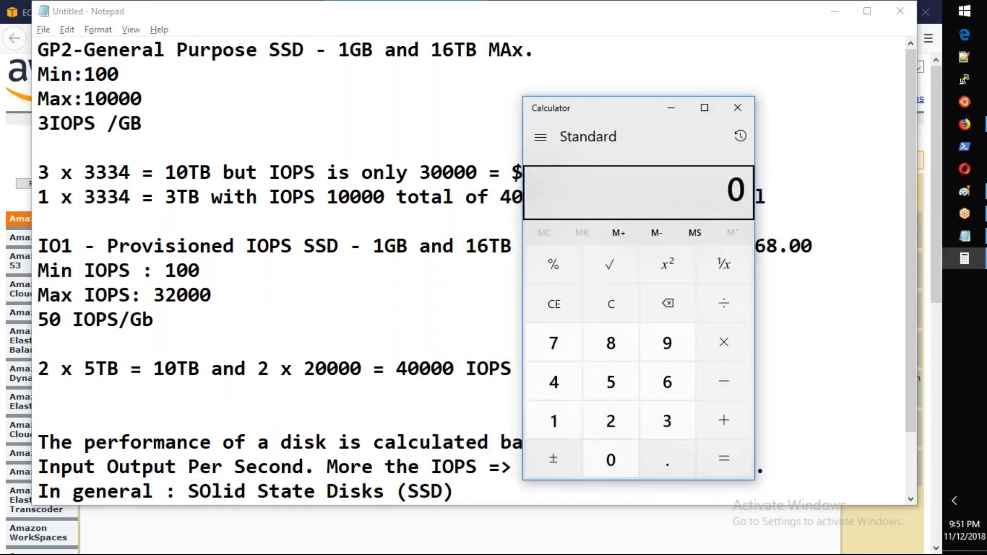
{"action": "type", "text": "4268"}
{"action": "key", "text": "alt+Tab"}
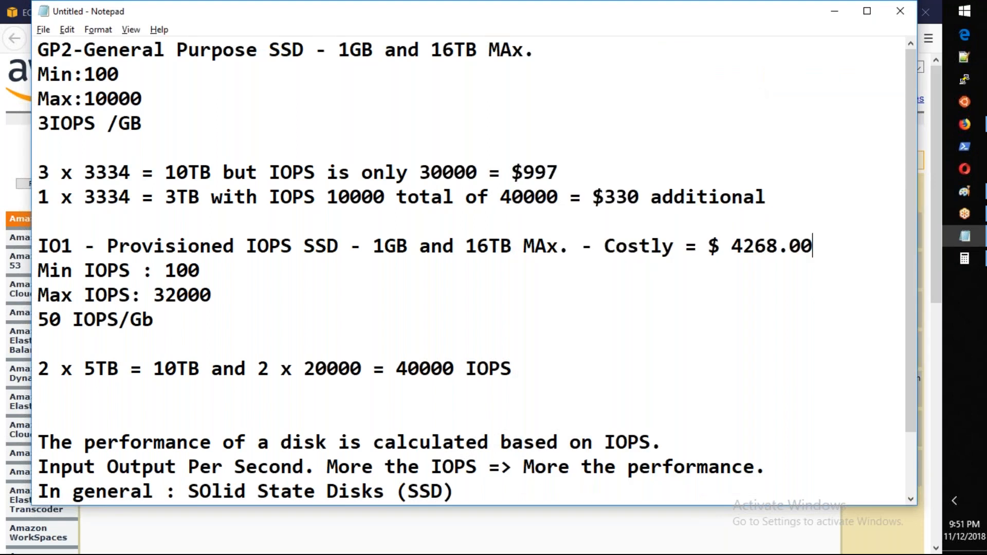
{"action": "key", "text": "alt+Tab"}
{"action": "key", "text": "minus"}
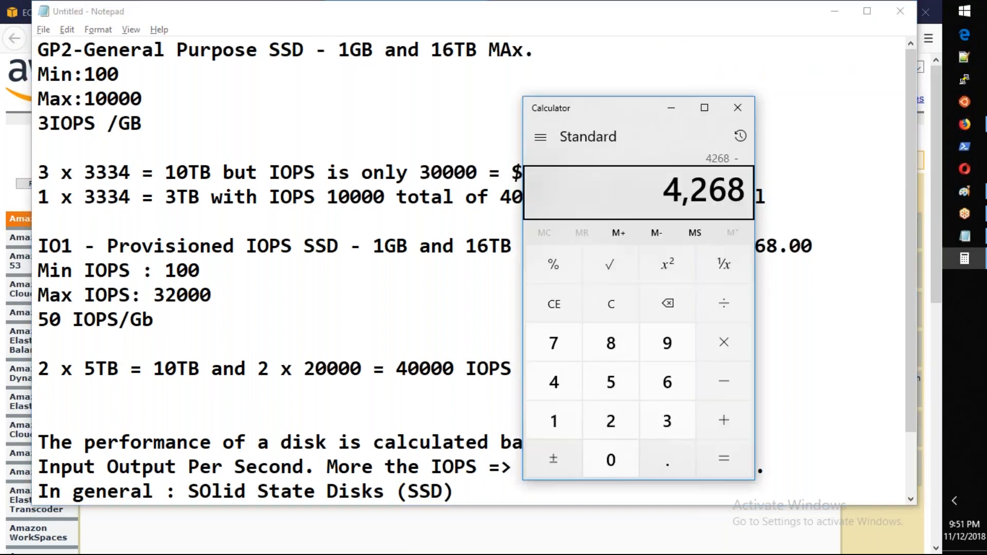
{"action": "type", "text": "997"}
{"action": "key", "text": "minus"}
{"action": "type", "text": "330"}
{"action": "key", "text": "Return"}
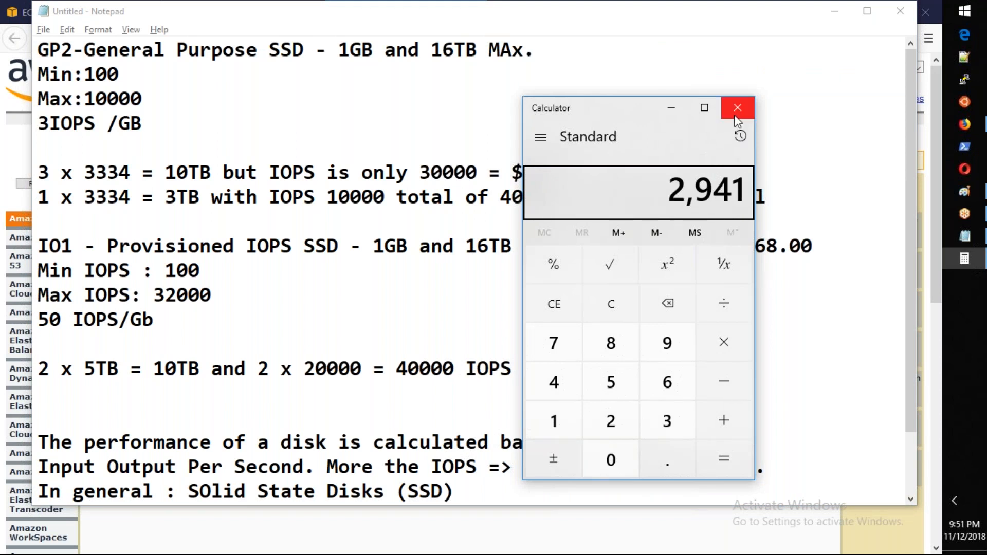
Step: Move the Calculator window off the gp2 cost figures and add 330 and 997
{"action": "left_click_drag", "start_coordinate": [612, 119], "coordinate": [429, 149]}
{"action": "double_click", "coordinate": [485, 454]}
{"action": "left_click", "coordinate": [430, 487]}
{"action": "left_click", "coordinate": [532, 454]}
{"action": "left_click_drag", "start_coordinate": [421, 145], "coordinate": [260, 137]}
{"action": "double_click", "coordinate": [313, 374]}
{"action": "left_click", "coordinate": [219, 379]}
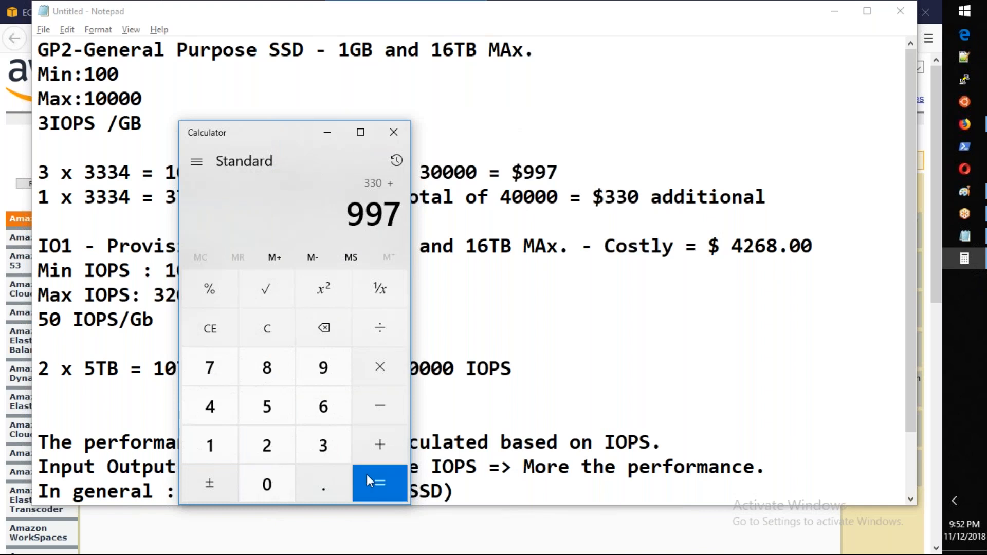
{"action": "left_click", "coordinate": [378, 481]}
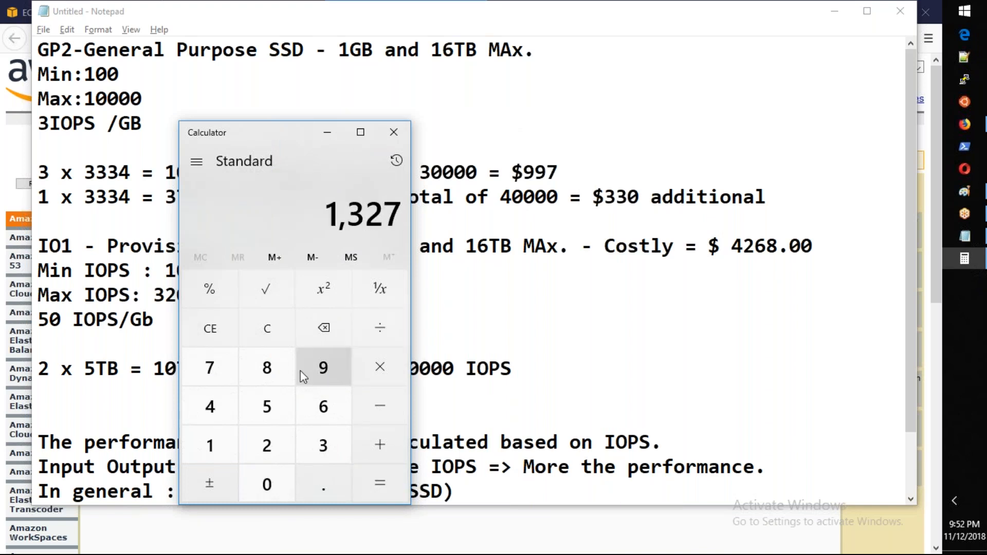
Step: Subtract the combined gp2 cost of 1327 from 4268 and close Calculator
{"action": "left_click", "coordinate": [216, 435]}
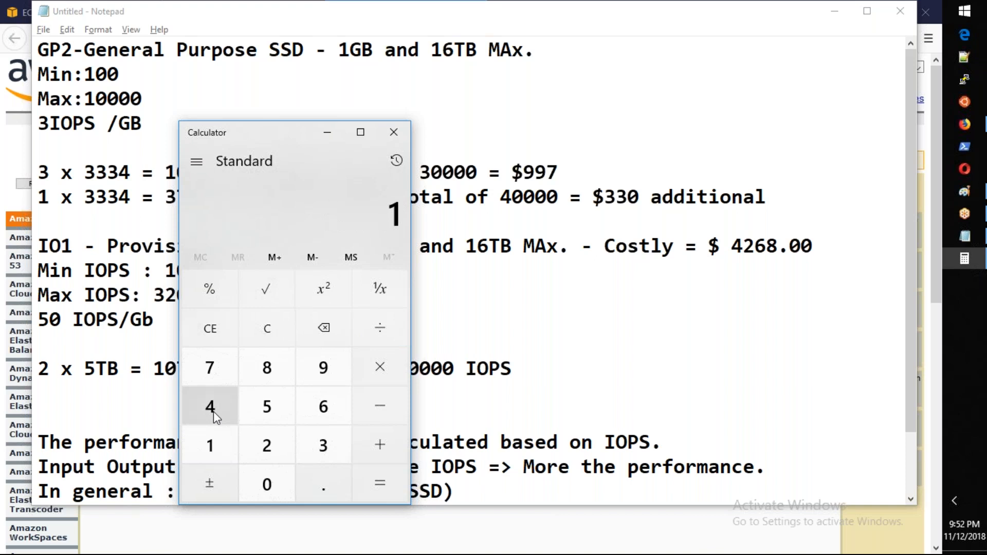
{"action": "left_click", "coordinate": [264, 339]}
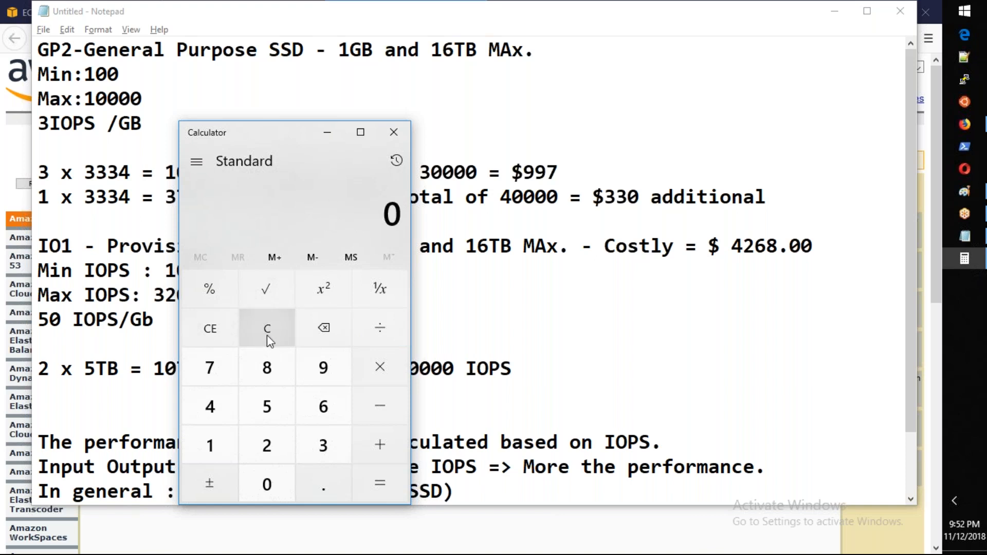
{"action": "left_click", "coordinate": [210, 405]}
{"action": "type", "text": "268"}
{"action": "key", "text": "minus"}
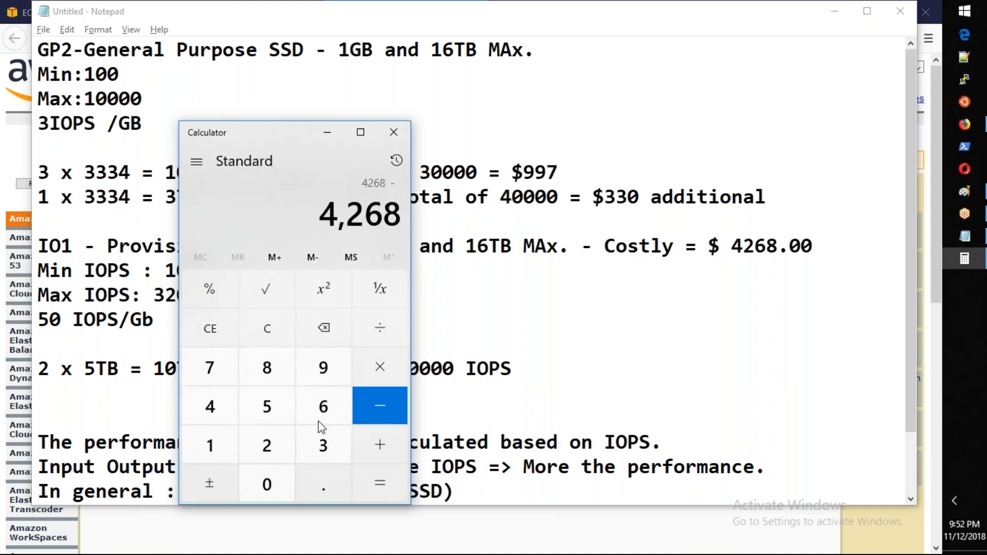
{"action": "type", "text": "1"}
{"action": "left_click", "coordinate": [308, 450]}
{"action": "left_click", "coordinate": [271, 448]}
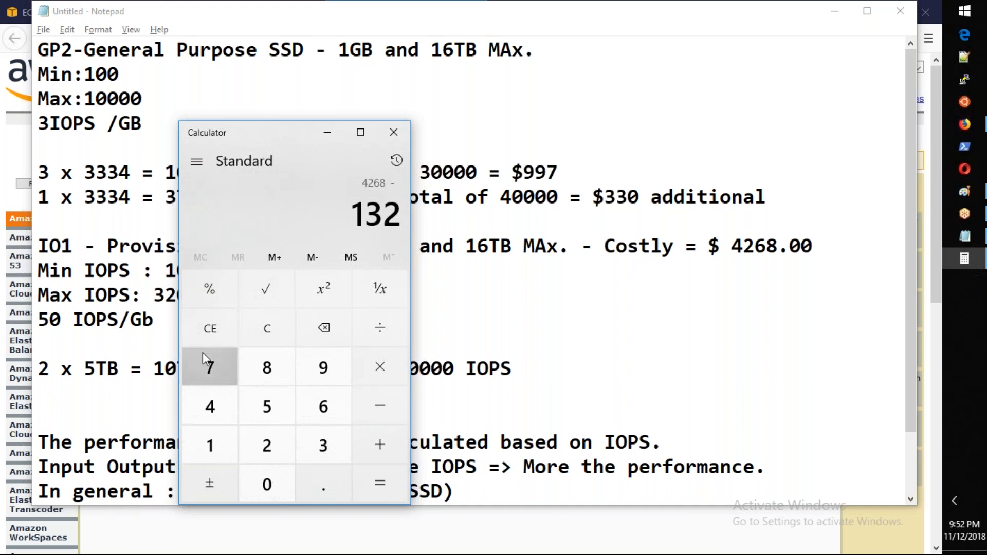
{"action": "left_click", "coordinate": [213, 365]}
{"action": "left_click", "coordinate": [215, 363]}
{"action": "left_click", "coordinate": [323, 328]}
{"action": "left_click", "coordinate": [381, 481]}
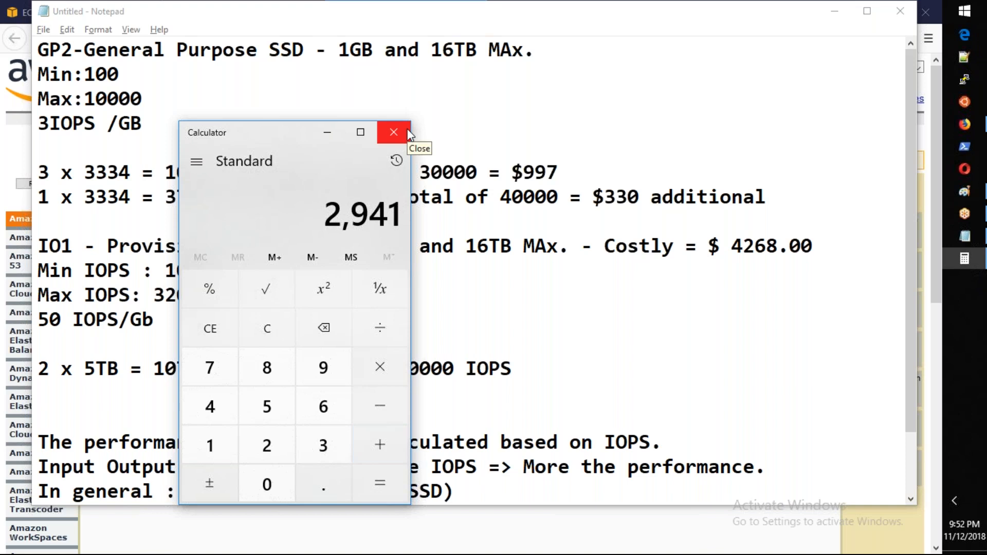
{"action": "left_click", "coordinate": [394, 132]}
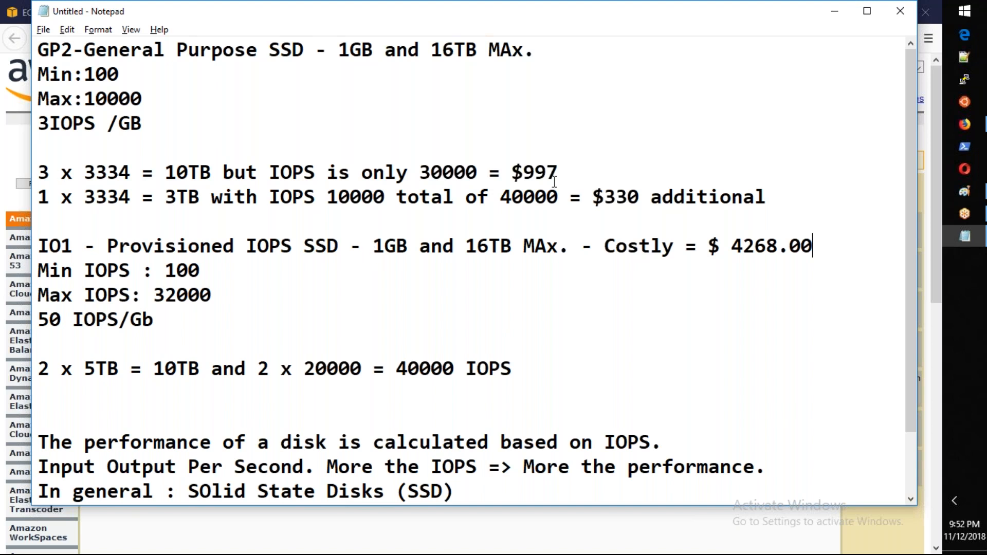
Step: Append "- 160MBs/Sec" to the note on the additional $330 gp2 volume, checking the AWS calculator for the throughput unit
{"action": "left_click", "coordinate": [760, 199]}
{"action": "type", "text": "- 160MB"}
{"action": "key", "text": "alt+Tab"}
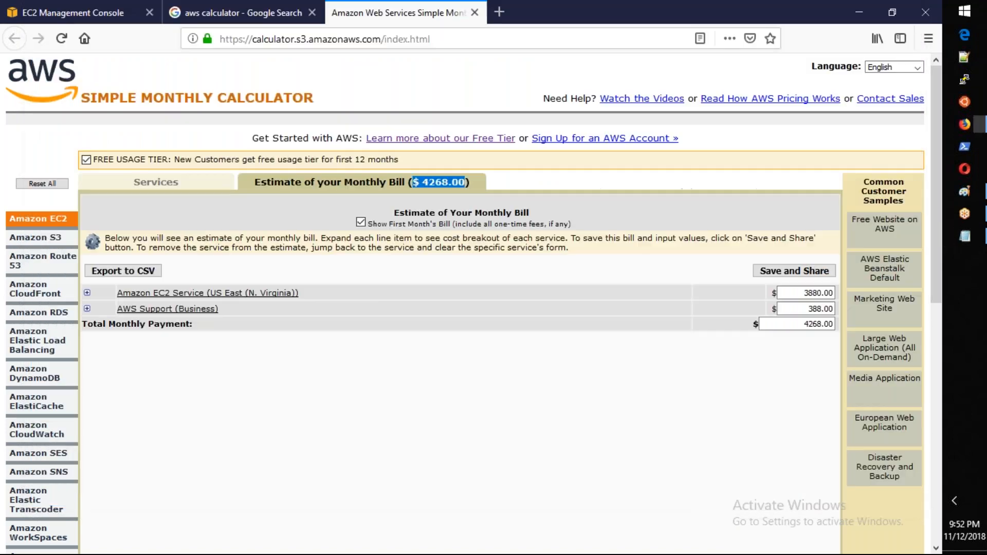
{"action": "left_click", "coordinate": [194, 187]}
{"action": "key", "text": "alt+Tab"}
{"action": "type", "text": "s/S"}
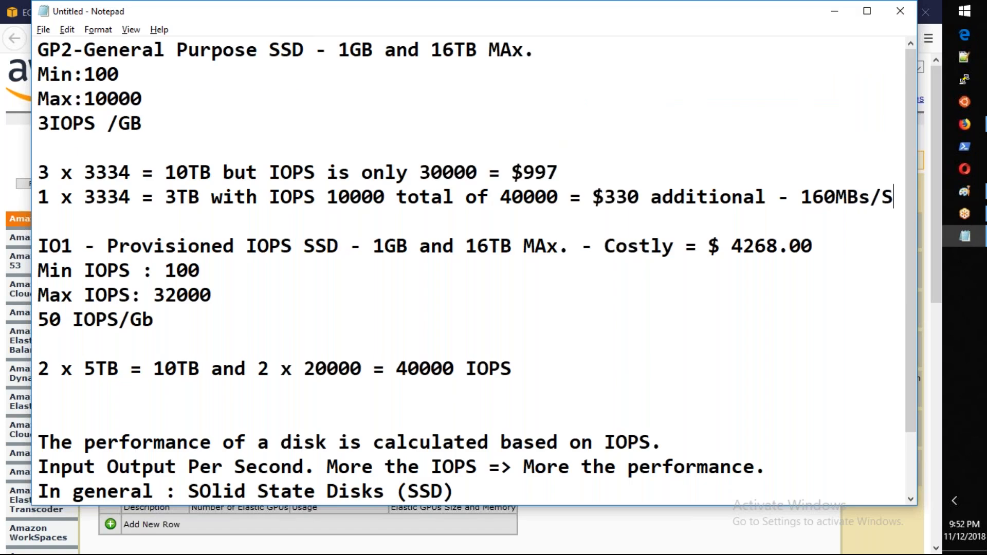
{"action": "type", "text": "ec"}
Step: Append "- 320MB/Sec" to the "2 x 5TB = 10TB" line in the IO1 notes
{"action": "left_click", "coordinate": [859, 272]}
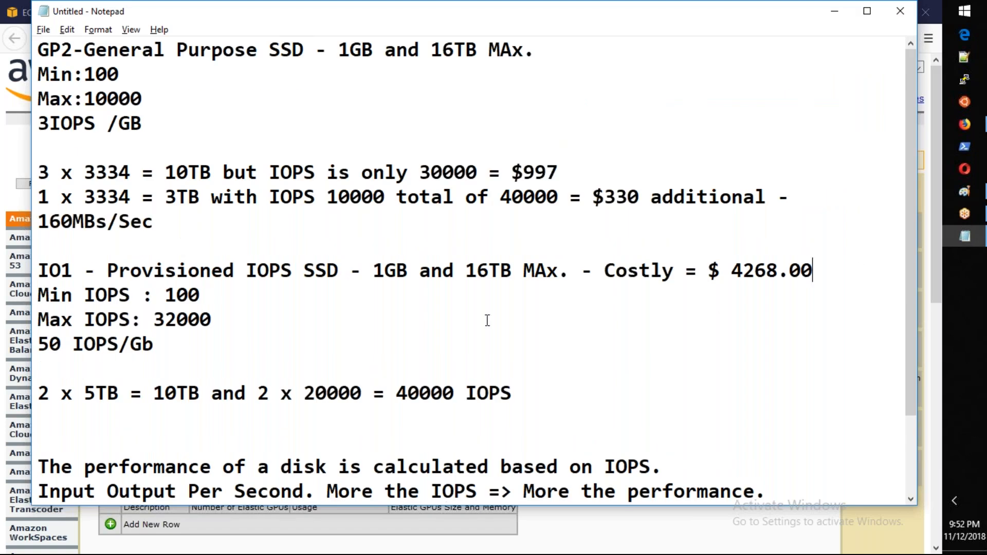
{"action": "left_click", "coordinate": [580, 395]}
{"action": "type", "text": "- 320MB"}
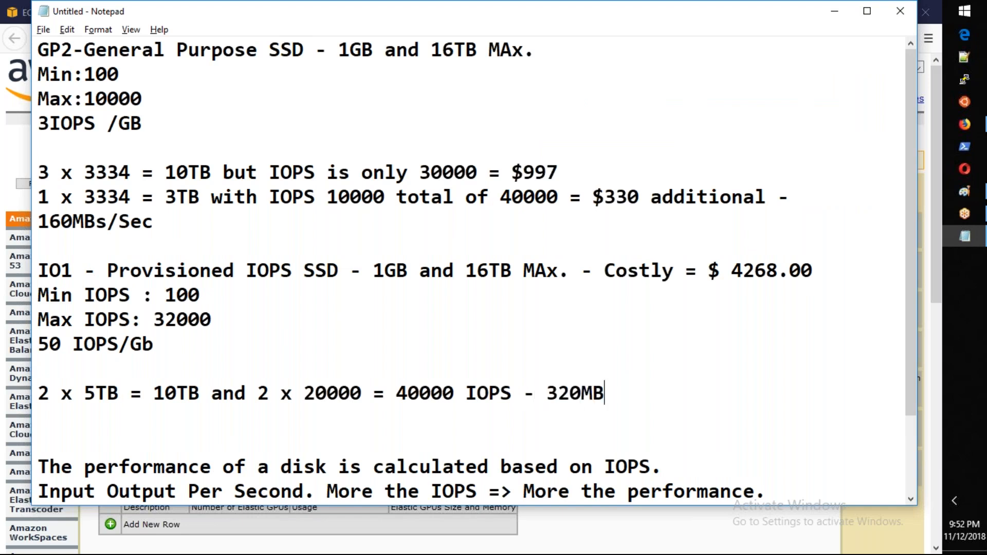
{"action": "type", "text": "/Secc"}
{"action": "key", "text": "BackSpace"}
Step: Switch to the AWS calculator and set the io1 row's IOPS to 32000
{"action": "key", "text": "alt+Tab"}
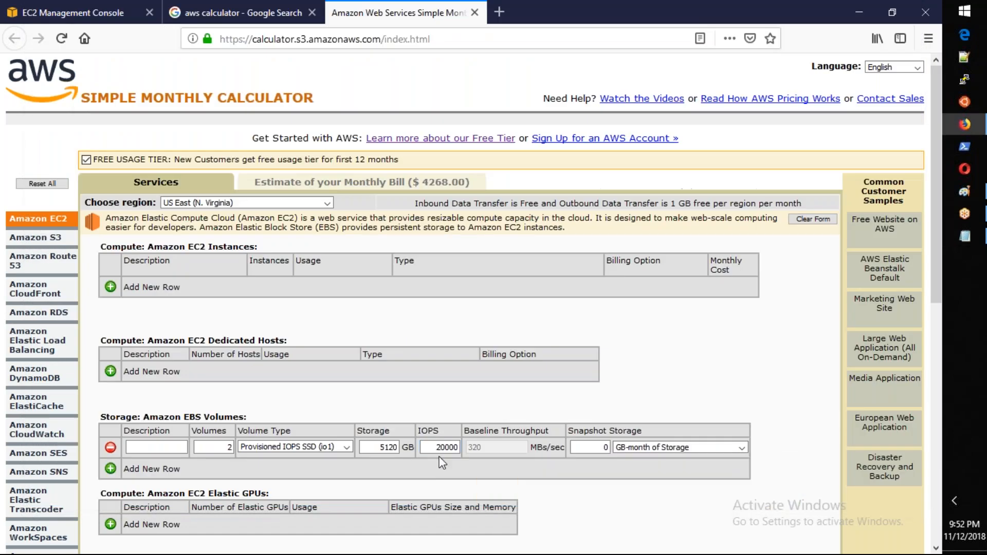
{"action": "type", "text": "32000"}
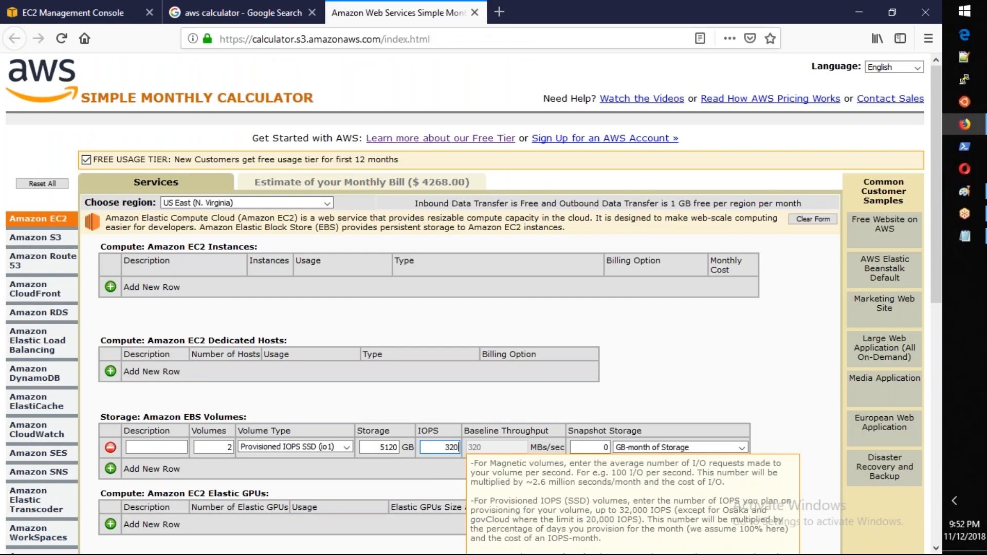
{"action": "key", "text": "Tab"}
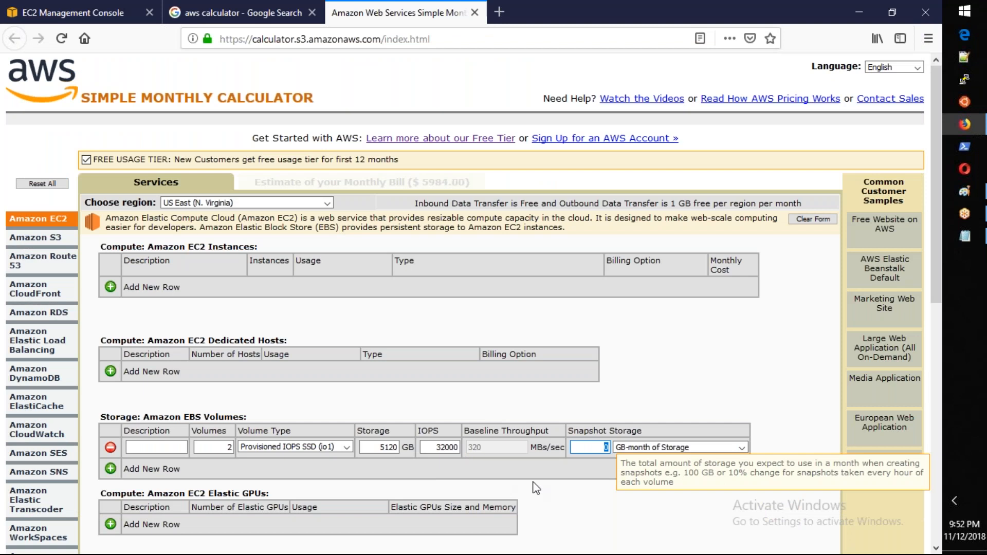
{"action": "left_click", "coordinate": [535, 485]}
{"action": "left_click_drag", "start_coordinate": [436, 449], "coordinate": [466, 448]}
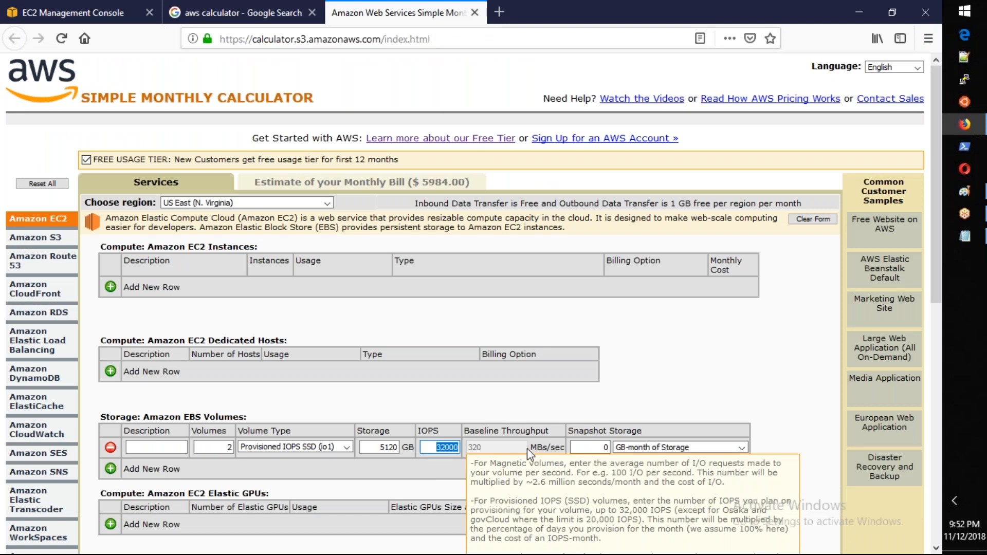
Step: Multiply the row's 5120 GB of storage by 50 in Calculator and close it
{"action": "left_click", "coordinate": [382, 446]}
{"action": "left_click_drag", "start_coordinate": [383, 447], "coordinate": [409, 446]}
{"action": "key", "text": "super+r"}
{"action": "type", "text": "calc"}
{"action": "key", "text": "Return"}
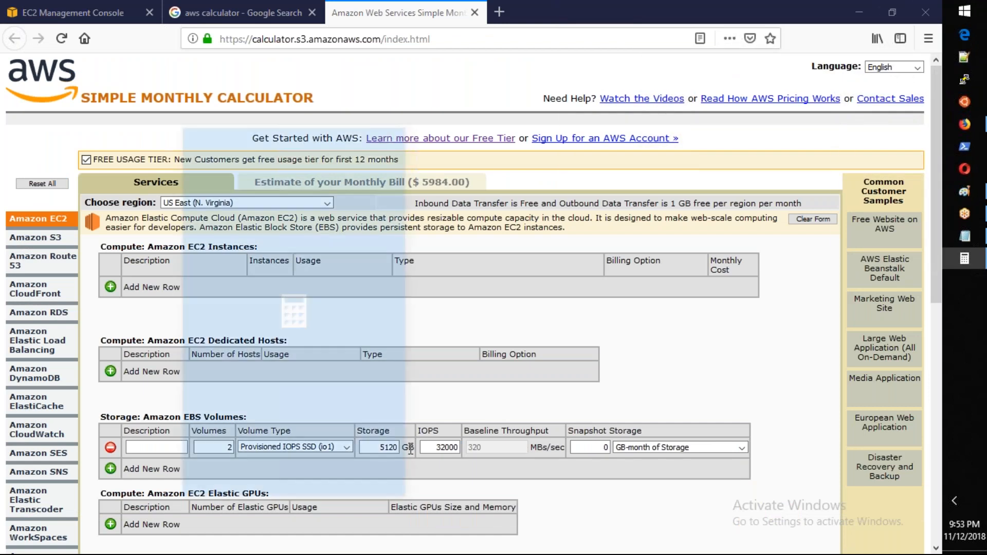
{"action": "type", "text": "5120"}
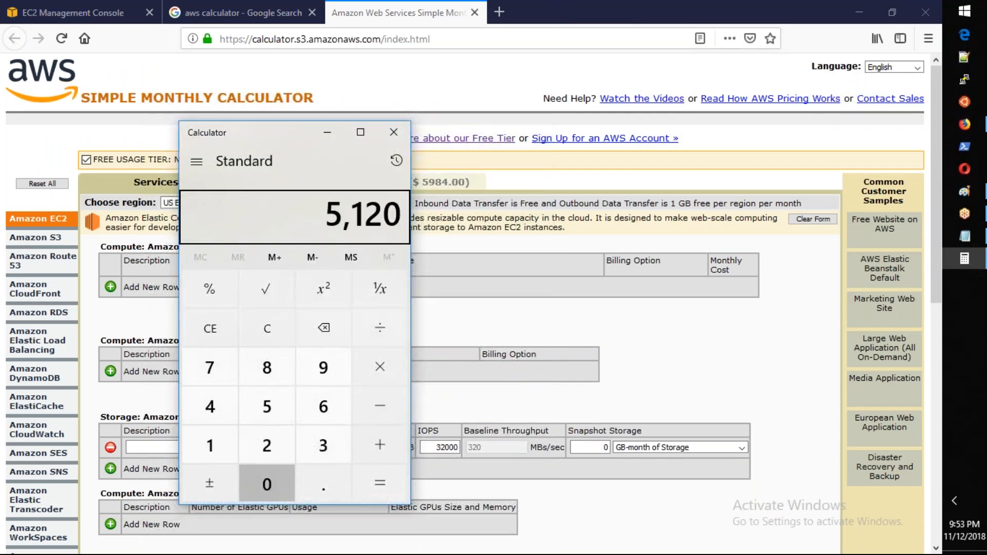
{"action": "type", "text": "*50"}
{"action": "key", "text": "Return"}
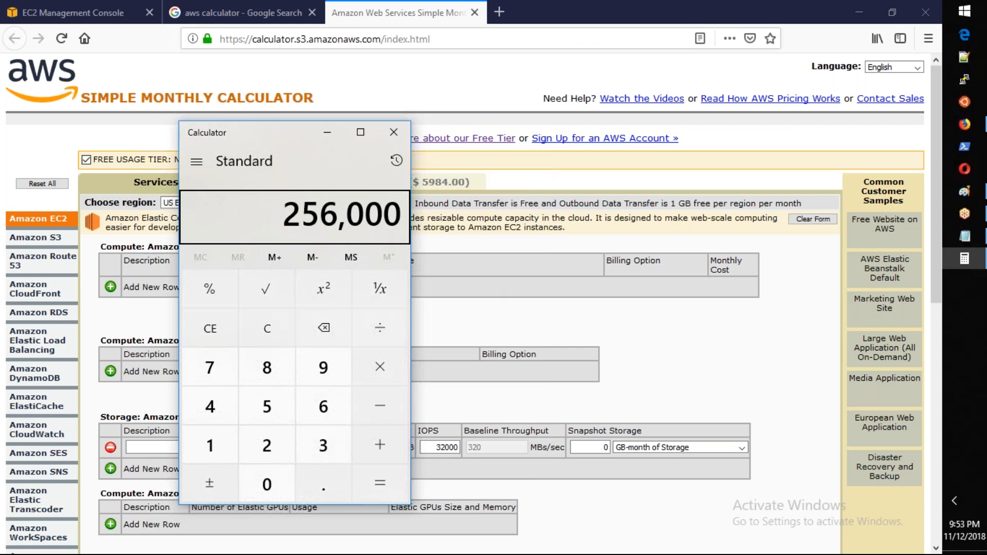
{"action": "left_click", "coordinate": [403, 140]}
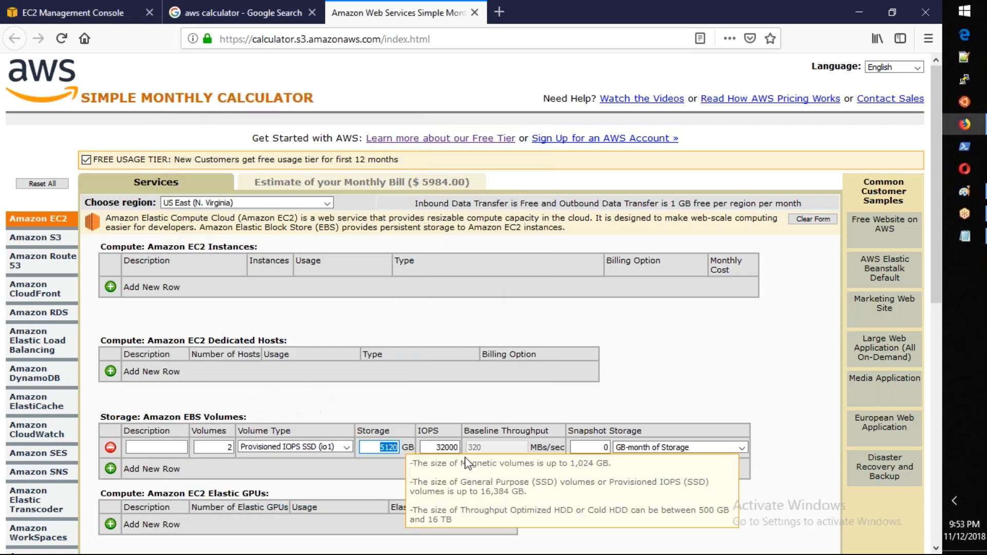
Step: Set the io1 row to 4 volumes with 334 GB of storage and 10000 IOPS
{"action": "left_click", "coordinate": [493, 459]}
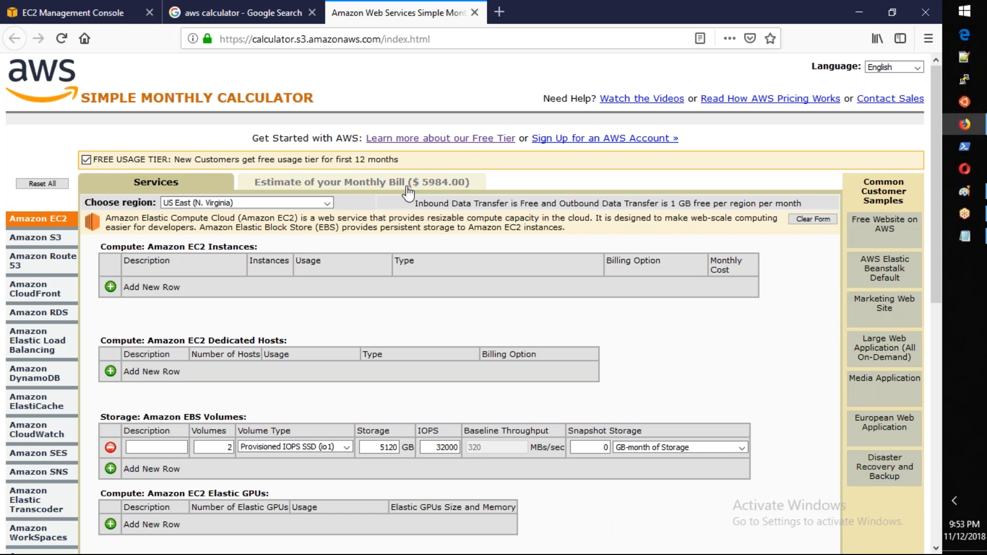
{"action": "left_click_drag", "start_coordinate": [435, 449], "coordinate": [467, 449]}
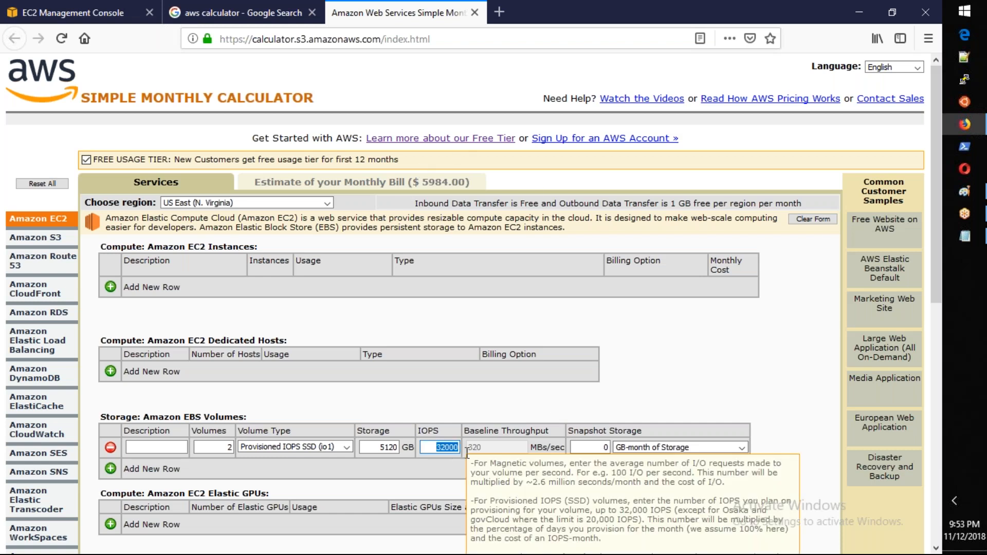
{"action": "left_click", "coordinate": [437, 450]}
{"action": "left_click_drag", "start_coordinate": [437, 450], "coordinate": [468, 447]}
{"action": "double_click", "coordinate": [228, 447]}
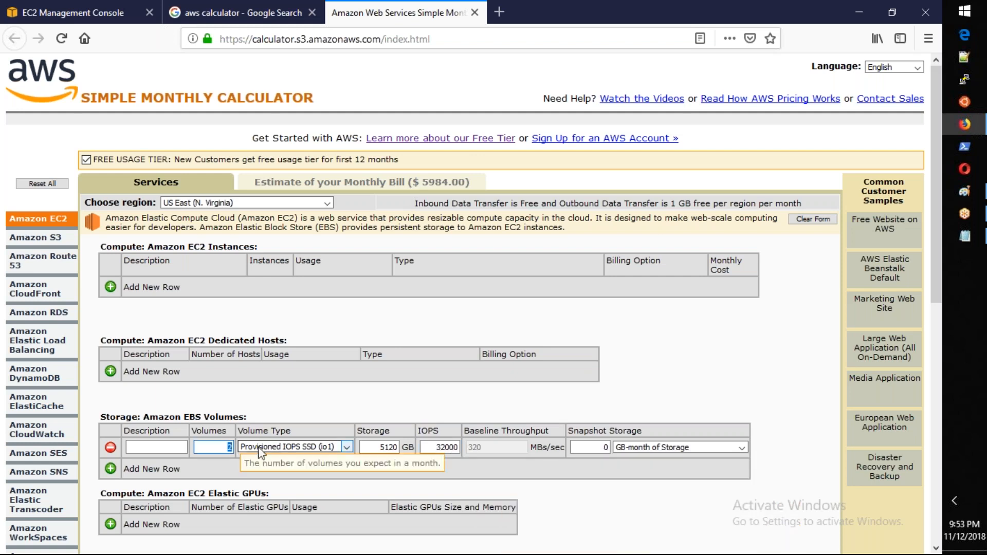
{"action": "type", "text": "4"}
{"action": "key", "text": "Tab"}
{"action": "key", "text": "Tab"}
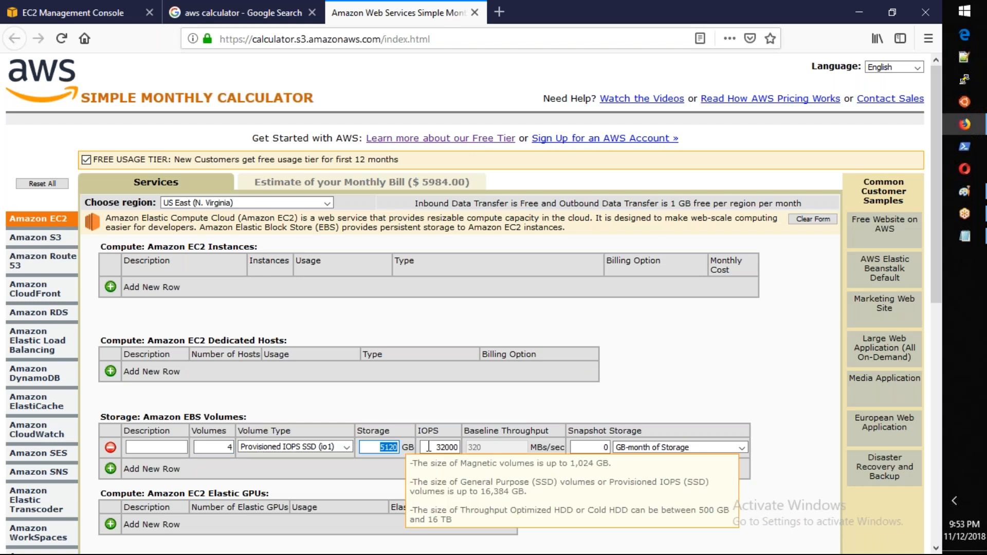
{"action": "type", "text": "334"}
{"action": "key", "text": "Tab"}
{"action": "type", "text": "10000"}
{"action": "key", "text": "Tab"}
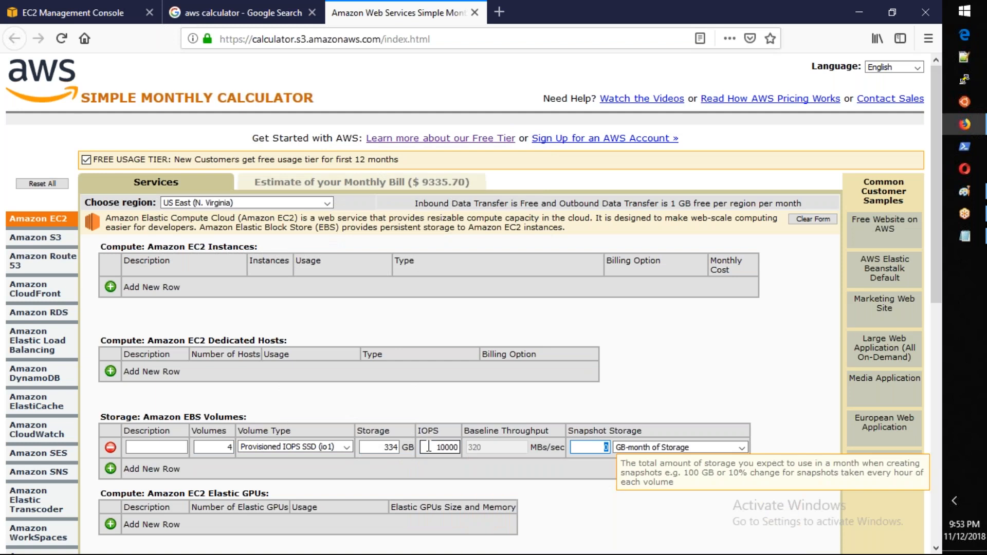
Step: Correct the io1 row's storage to 3334 GB and apply it to the estimate
{"action": "left_click", "coordinate": [540, 454]}
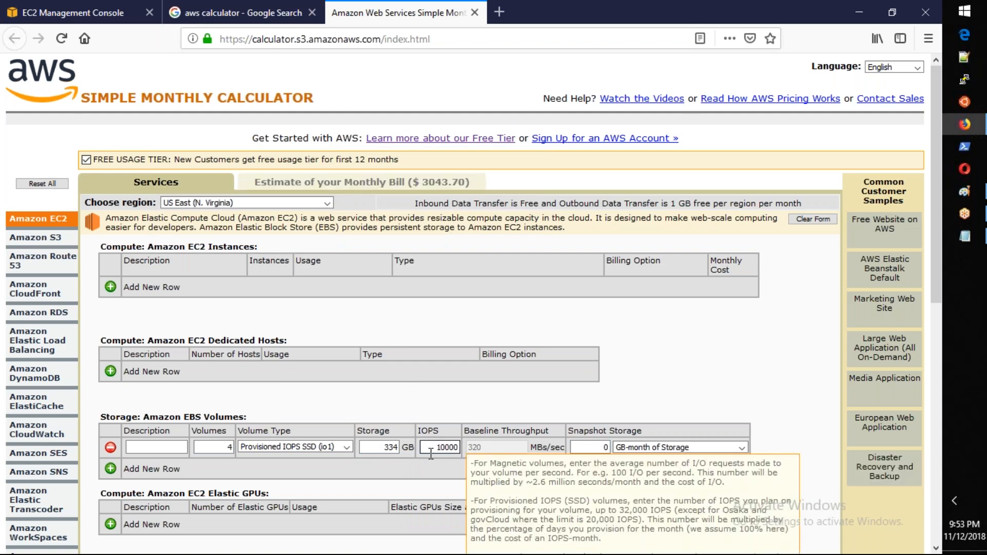
{"action": "left_click", "coordinate": [381, 452]}
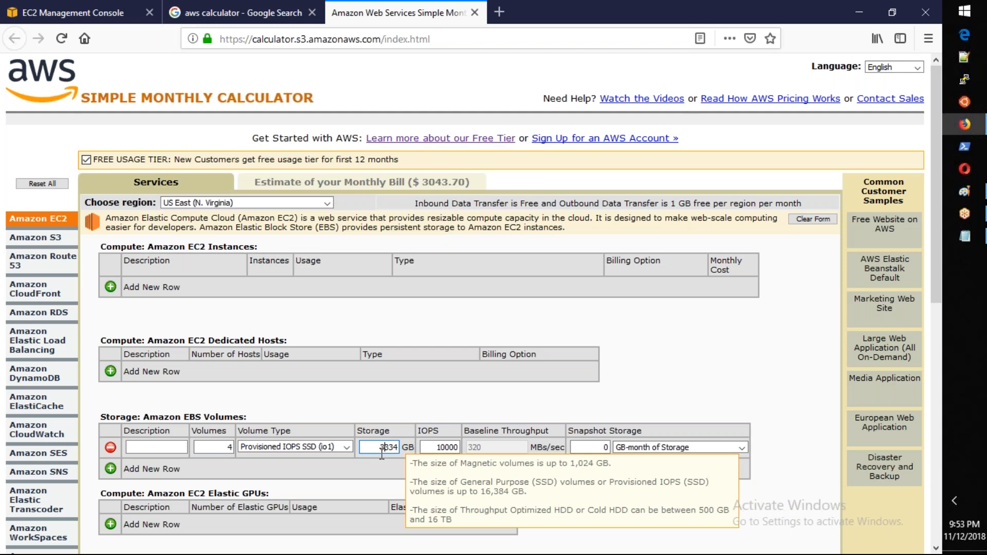
{"action": "key", "text": "Tab"}
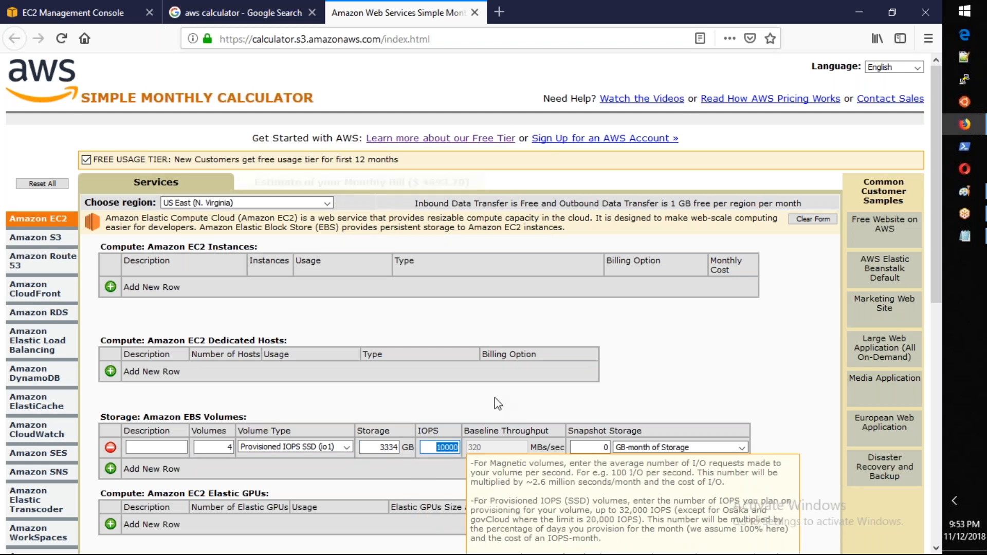
{"action": "left_click", "coordinate": [495, 397]}
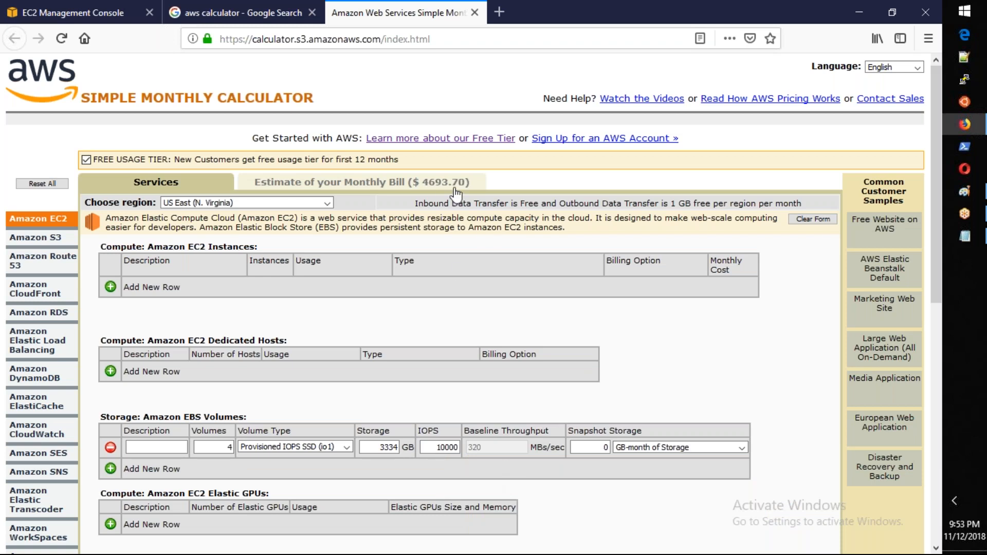
Step: Review the gp2 and io1 cost notes and the client's volume request in Notepad
{"action": "key", "text": "alt+Tab"}
{"action": "key", "text": "Escape"}
{"action": "key", "text": "alt+Tab"}
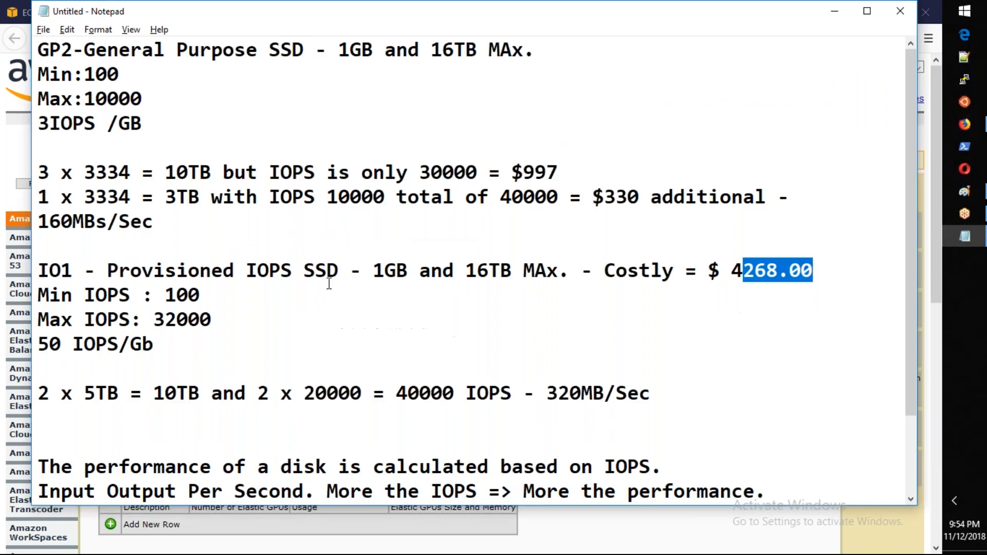
{"action": "scroll", "coordinate": [332, 286], "scroll_direction": "down", "scroll_amount": 1}
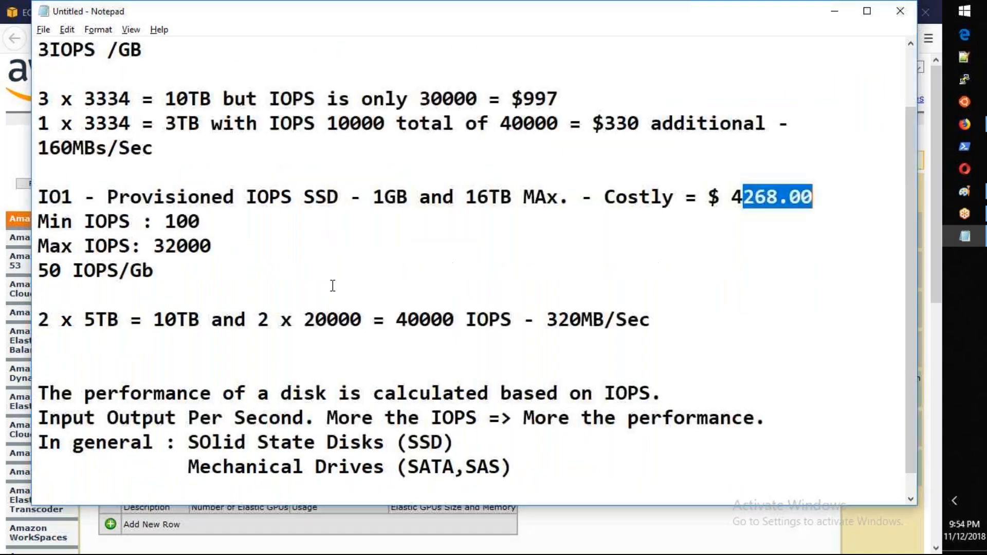
{"action": "scroll", "coordinate": [332, 286], "scroll_direction": "down", "scroll_amount": 1}
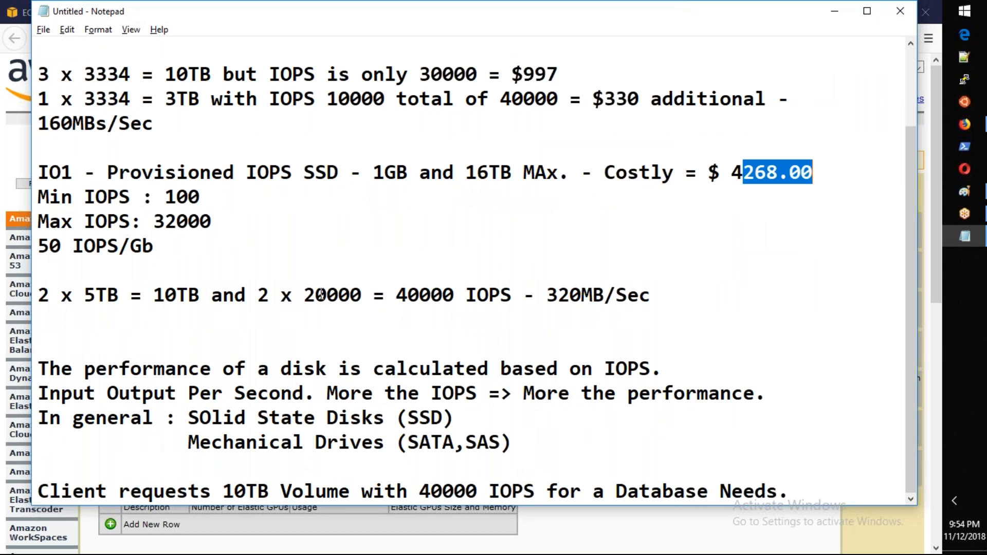
Step: In the EC2 console's Create Volume form, try the Cold HDD (sc1), Throughput Optimized HDD (st1) and Magnetic (standard) volume types
{"action": "key", "text": "alt+Tab"}
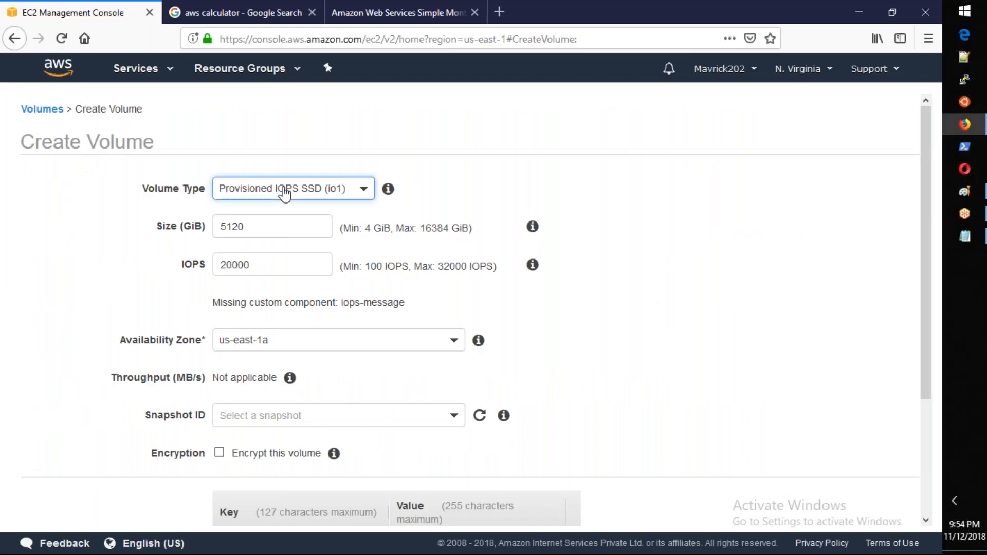
{"action": "left_click", "coordinate": [282, 190]}
{"action": "left_click", "coordinate": [260, 277]}
{"action": "left_click", "coordinate": [264, 189]}
{"action": "left_click", "coordinate": [270, 294]}
{"action": "left_click", "coordinate": [303, 189]}
{"action": "left_click", "coordinate": [304, 311]}
{"action": "left_click", "coordinate": [303, 191]}
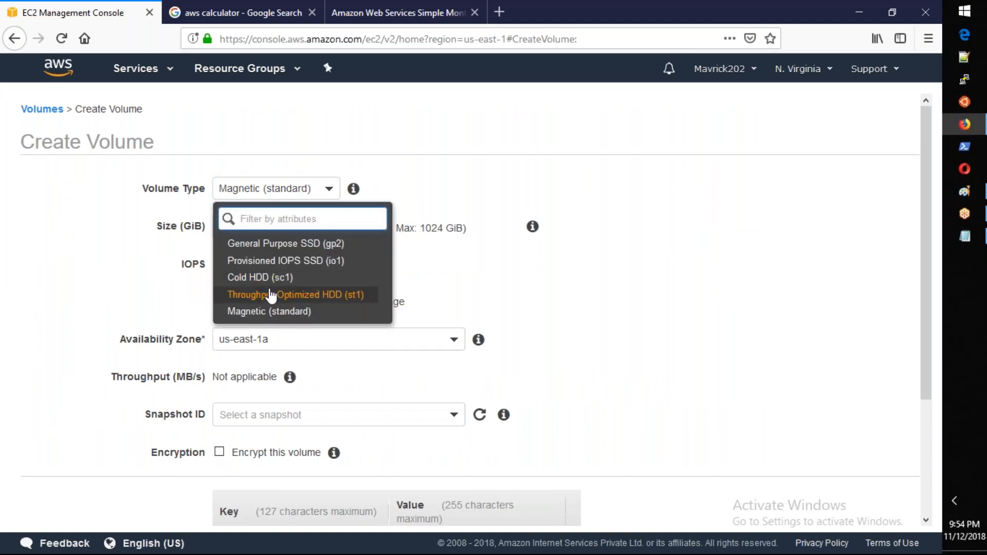
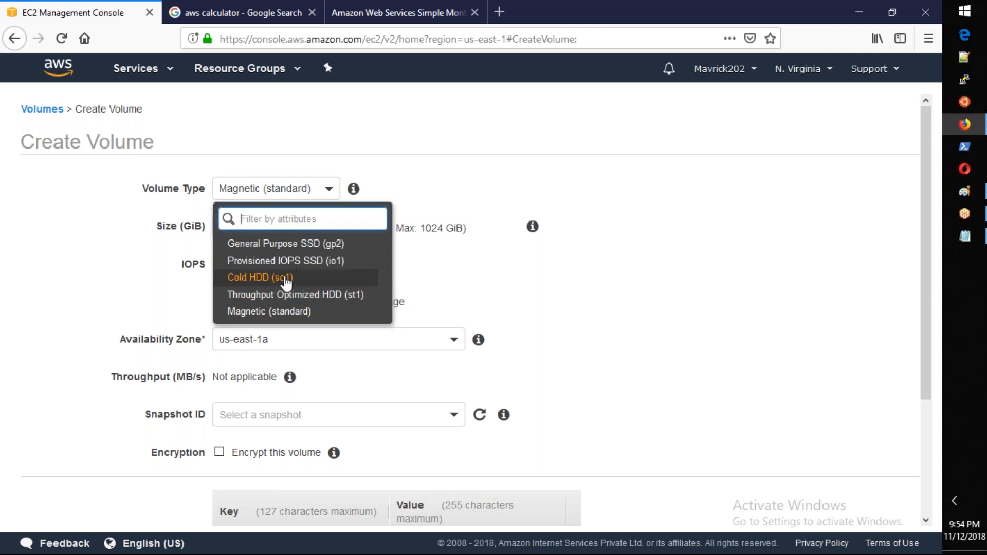
Step: Close the volume type choices, switch to Notepad and make blank space below the client's request for new notes
{"action": "left_click", "coordinate": [646, 332]}
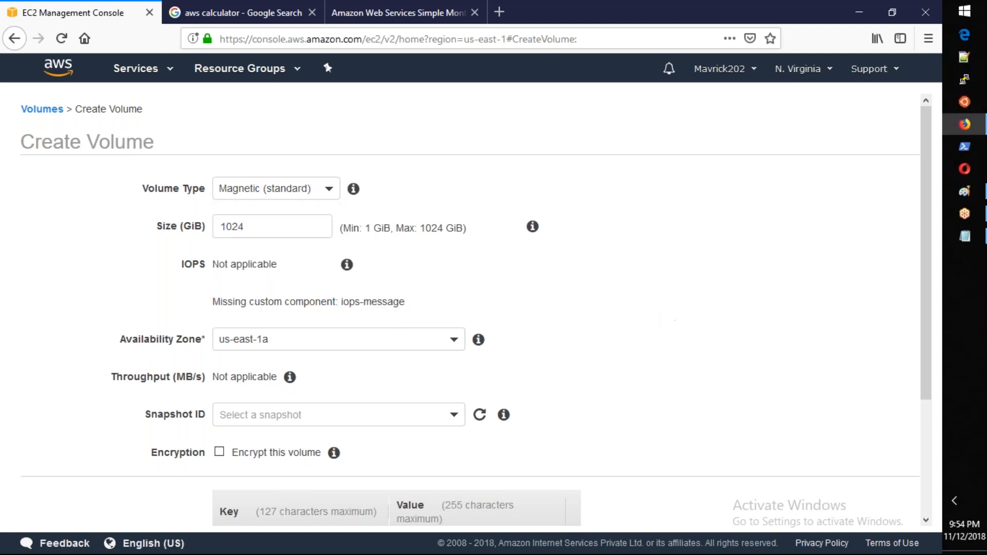
{"action": "left_click", "coordinate": [970, 241]}
{"action": "left_click", "coordinate": [836, 489]}
{"action": "key", "text": "Return"}
{"action": "key", "text": "Return"}
{"action": "key", "text": "Return"}
{"action": "key", "text": "Return"}
{"action": "key", "text": "Return"}
{"action": "key", "text": "Return"}
{"action": "key", "text": "Return"}
{"action": "key", "text": "Return"}
{"action": "key", "text": "Return"}
{"action": "key", "text": "Return"}
{"action": "key", "text": "Return"}
{"action": "key", "text": "Return"}
{"action": "key", "text": "Up"}
{"action": "key", "text": "Up"}
{"action": "key", "text": "Up"}
{"action": "key", "text": "Up"}
{"action": "key", "text": "Up"}
{"action": "key", "text": "Up"}
{"action": "key", "text": "Up"}
{"action": "key", "text": "Up"}
{"action": "key", "text": "Up"}
{"action": "key", "text": "Up"}
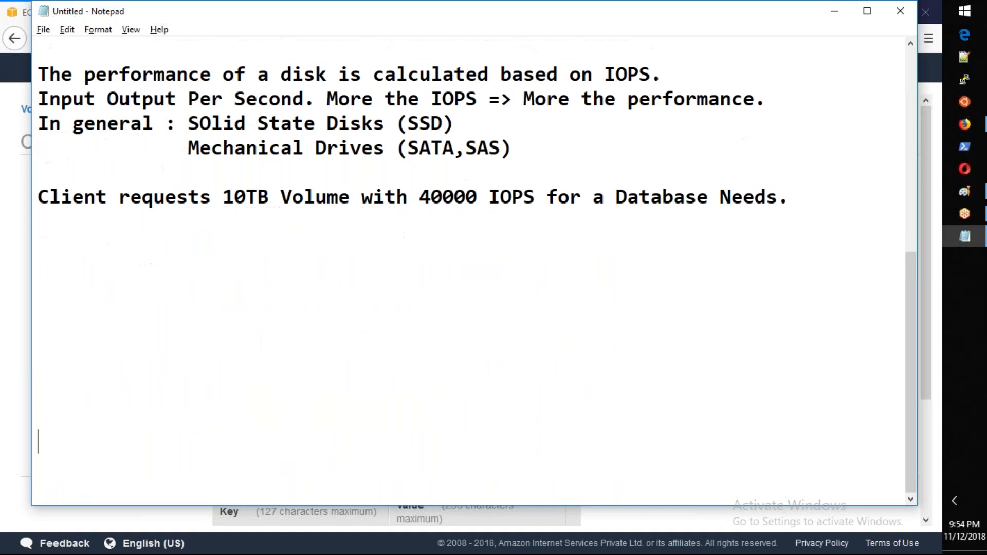
Step: Write the question "If I need to deploy a MS SQL Server, how I need to select the drives."
{"action": "type", "text": "If I nee"}
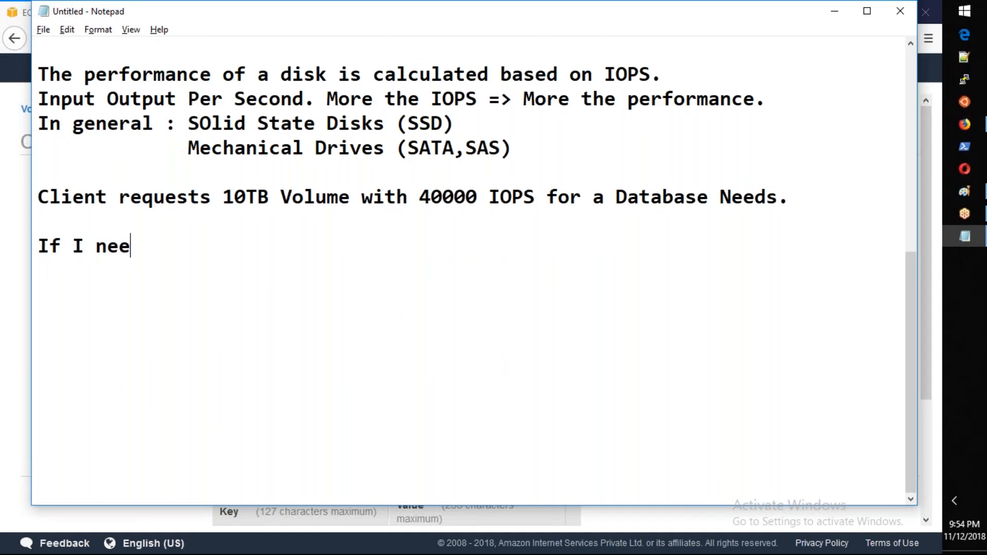
{"action": "type", "text": "d to deploy"}
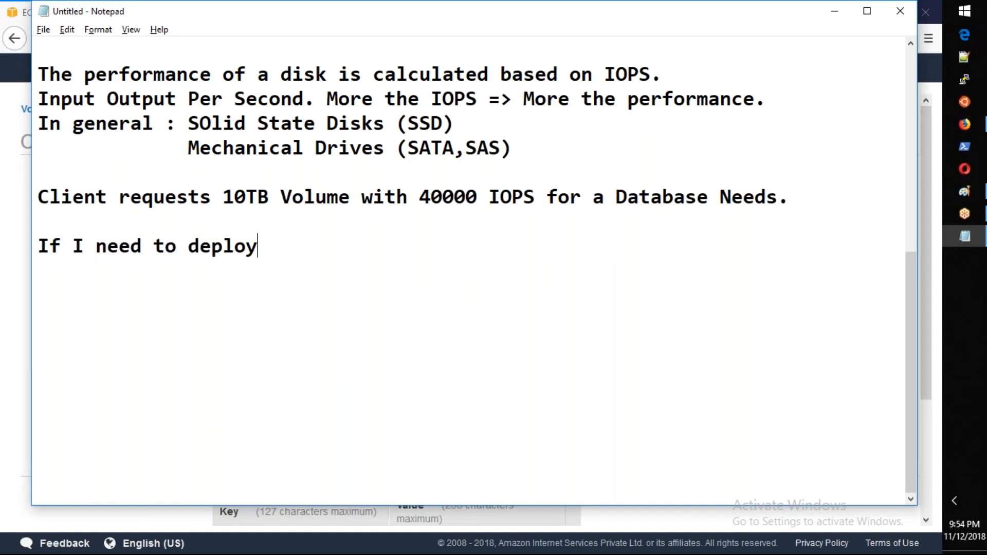
{"action": "type", "text": " a SQL Serve"}
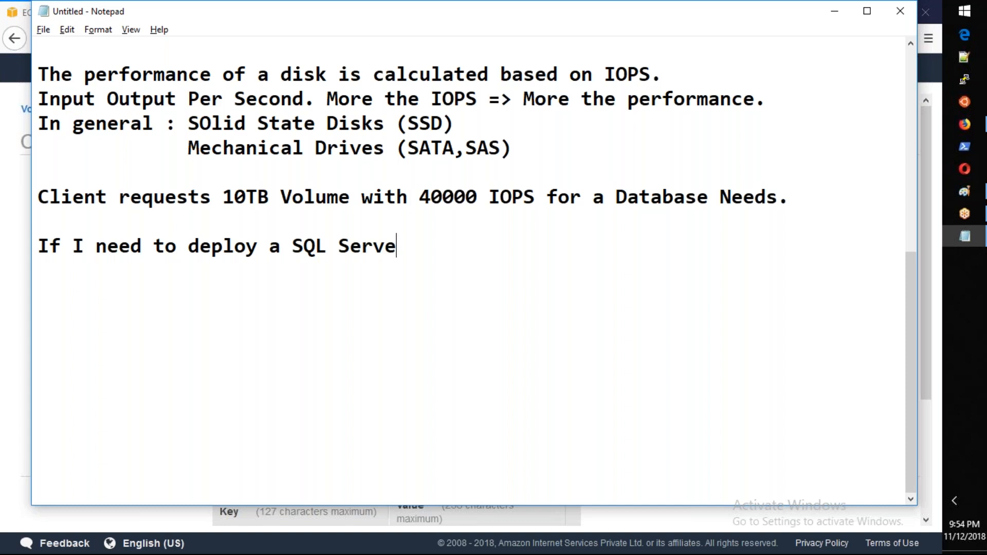
{"action": "type", "text": "r, how I need to"}
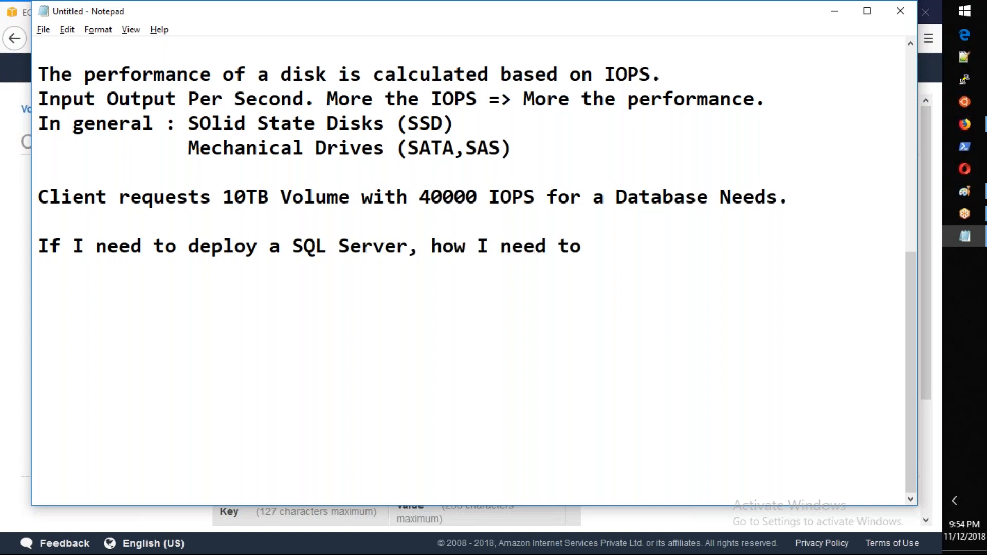
{"action": "type", "text": " select the "}
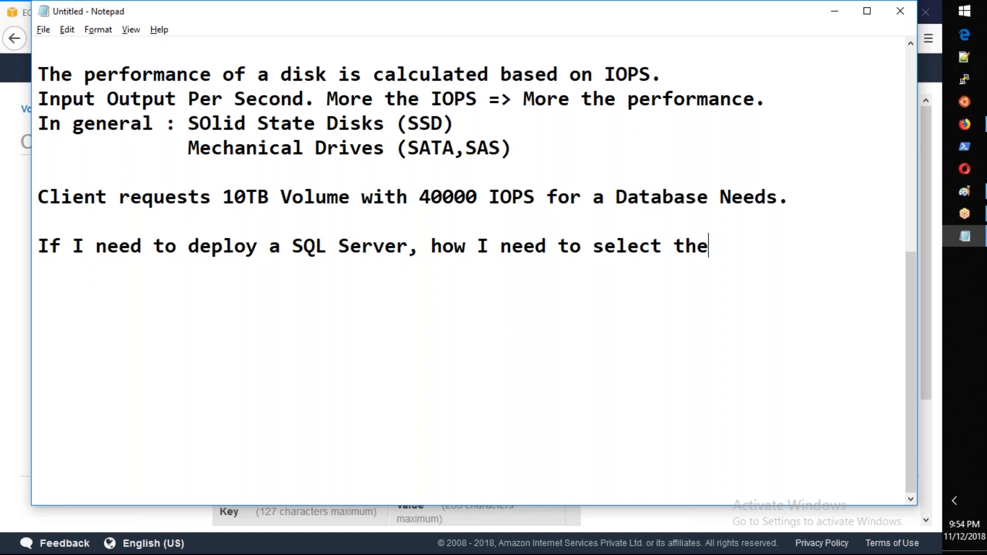
{"action": "type", "text": "drives."}
{"action": "key", "text": "Return"}
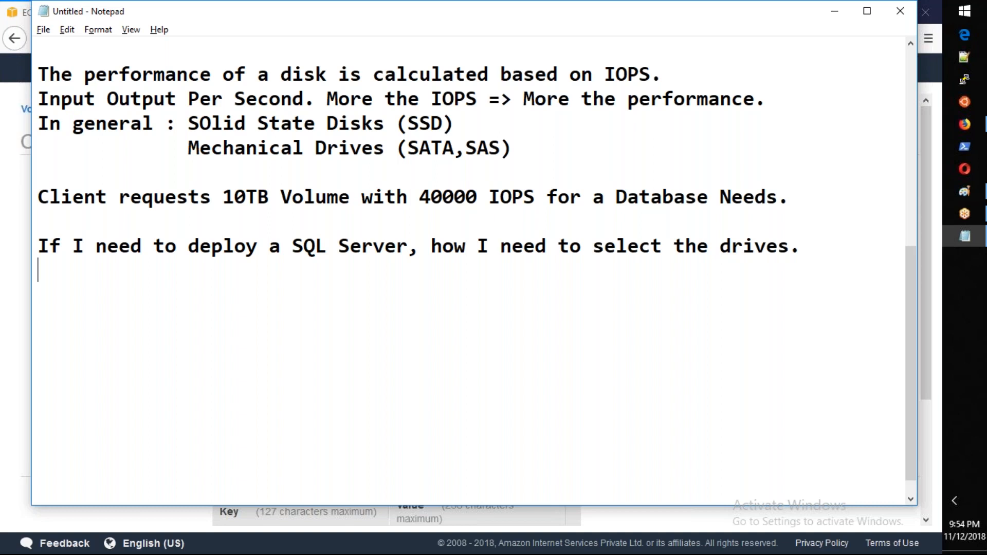
{"action": "left_click", "coordinate": [294, 248]}
{"action": "type", "text": "MS"}
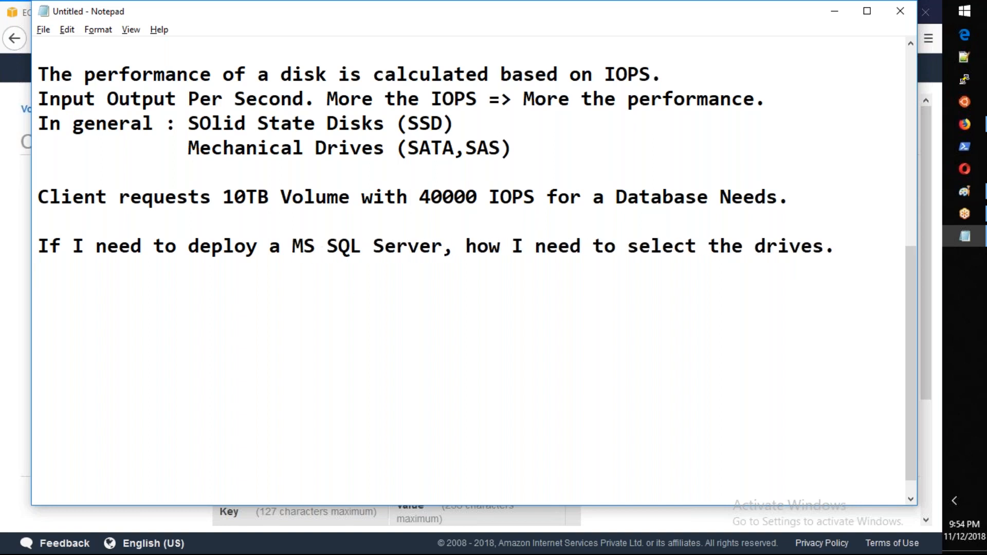
Step: Start the drive list below the question with "C: OS =>", separated from it by a blank line
{"action": "key", "text": "Down"}
{"action": "type", "text": "C: OS =>"}
{"action": "key", "text": "Left"}
{"action": "key", "text": "Left"}
{"action": "key", "text": "Left"}
{"action": "key", "text": "Left"}
{"action": "key", "text": "Left"}
{"action": "key", "text": "Left"}
{"action": "key", "text": "Left"}
{"action": "key", "text": "Left"}
{"action": "key", "text": "Return"}
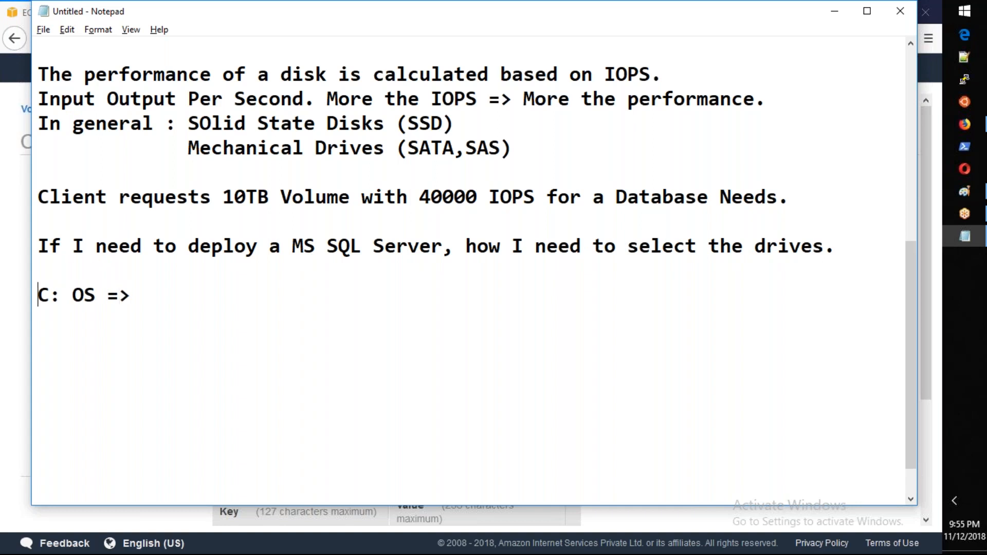
Step: Add a second drive line reading "M: SQL Data =>" below the OS drive
{"action": "type", "text": "D: SQL Data =>"}
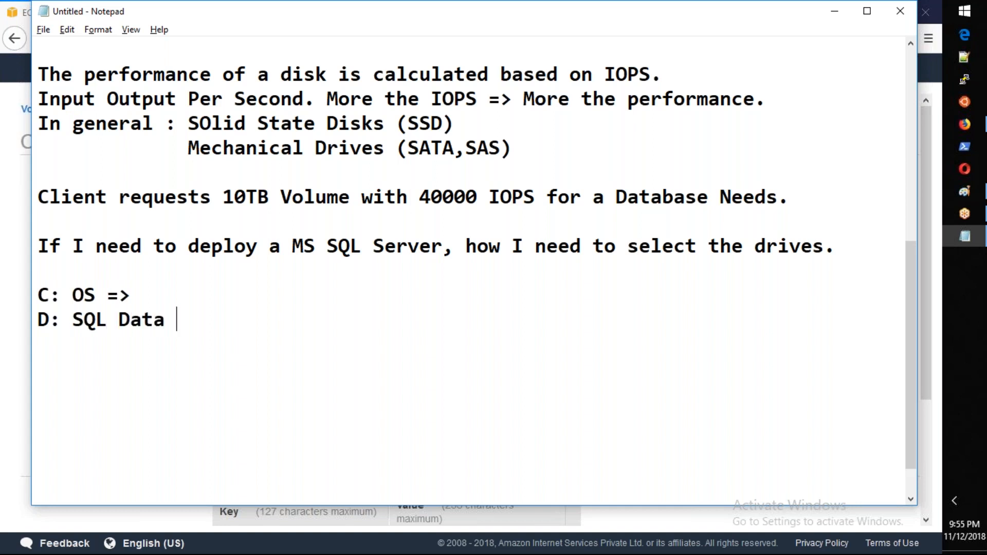
{"action": "key", "text": "Return"}
{"action": "type", "text": "L"}
{"action": "key", "text": "BackSpace"}
{"action": "left_click", "coordinate": [49, 319]}
{"action": "key", "text": "BackSpace"}
{"action": "type", "text": "M"}
Step: Add the log drive line "N: SQL Logs=>" to the list
{"action": "key", "text": "Return"}
{"action": "type", "text": "N"}
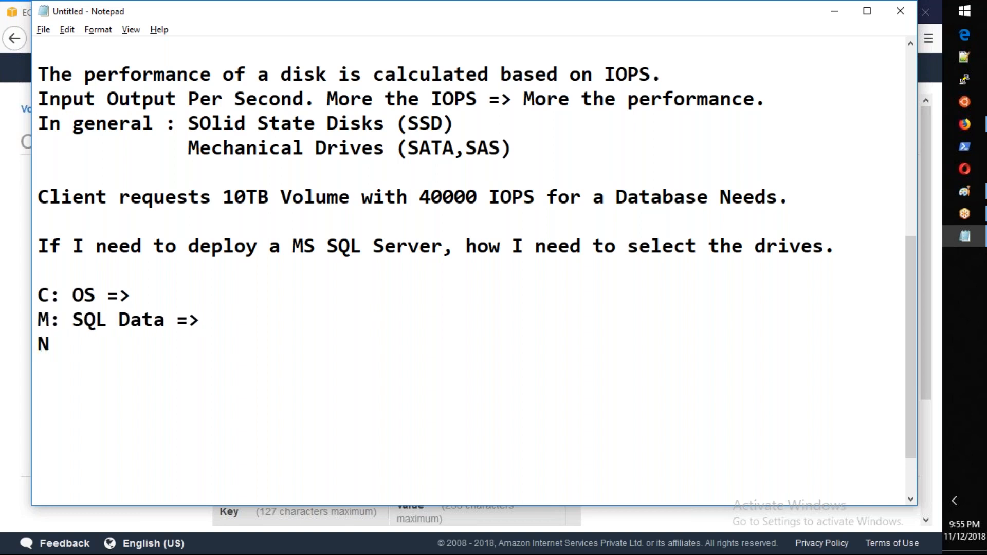
{"action": "type", "text": ": SQL Logs=>"}
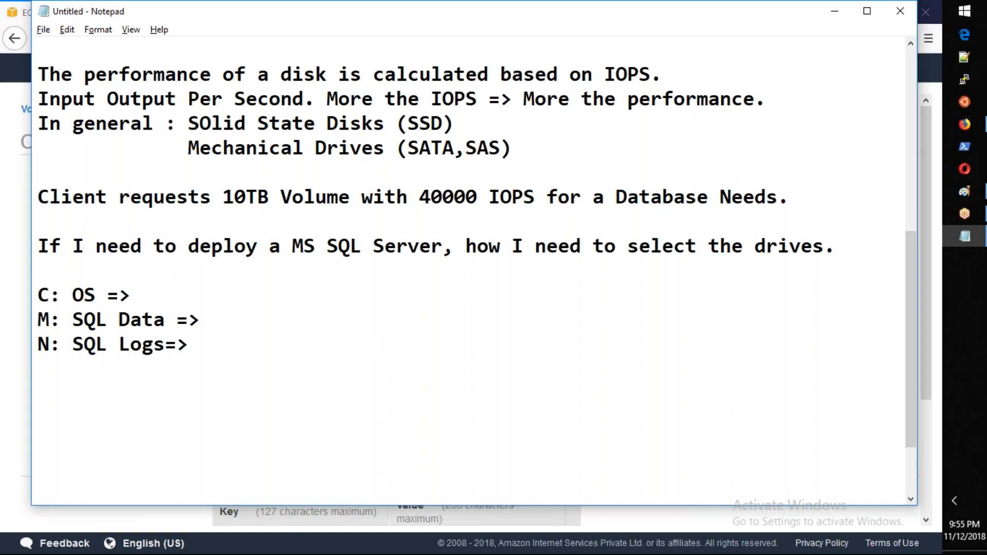
Step: Add the temporary database drive line "T: TempDB =>" to the list
{"action": "key", "text": "Return"}
{"action": "type", "text": "T: "}
{"action": "type", "text": "Trmp"}
{"action": "key", "text": "BackSpace"}
{"action": "key", "text": "BackSpace"}
{"action": "key", "text": "BackSpace"}
{"action": "type", "text": "empDB"}
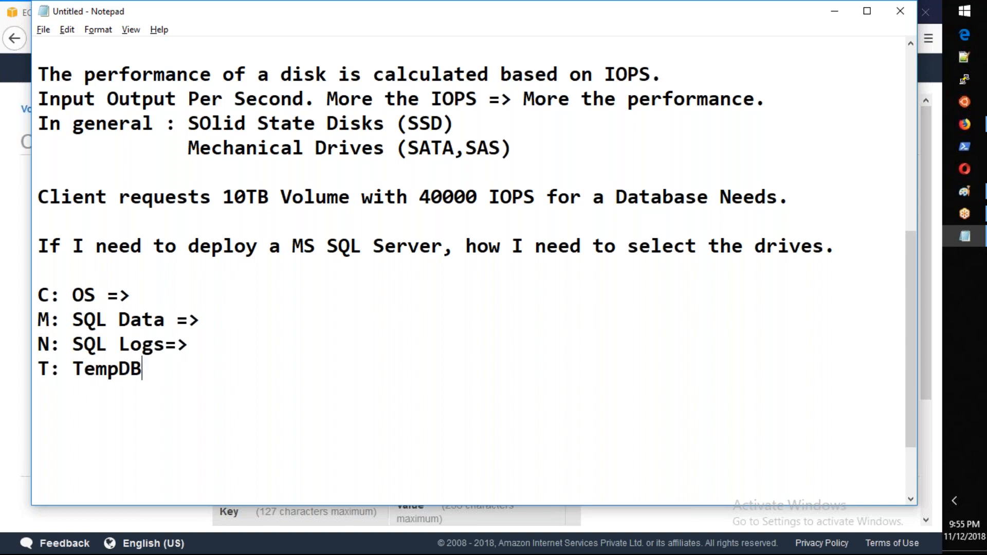
{"action": "type", "text": " =>"}
Step: Add the page file drive line "P: PageFile" to the list
{"action": "key", "text": "Return"}
{"action": "type", "text": "P: PageFile"}
{"action": "key", "text": "Return"}
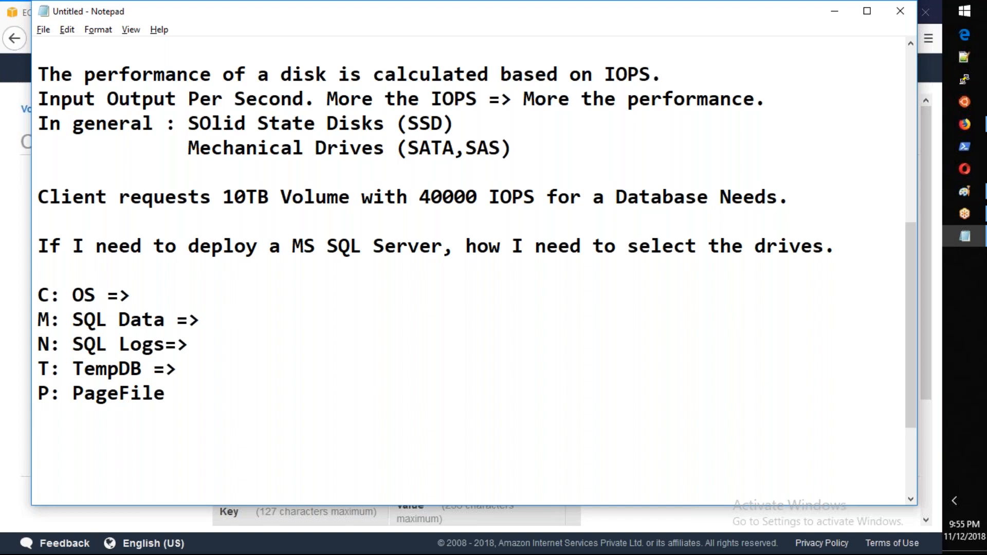
Step: Add the backup drive line "X: Backups =>" and append "=>" to the PageFile line
{"action": "type", "text": "X: Bacl"}
{"action": "type", "text": "ups"}
{"action": "key", "text": "BackSpace"}
{"action": "key", "text": "BackSpace"}
{"action": "key", "text": "BackSpace"}
{"action": "key", "text": "BackSpace"}
{"action": "type", "text": "kups"}
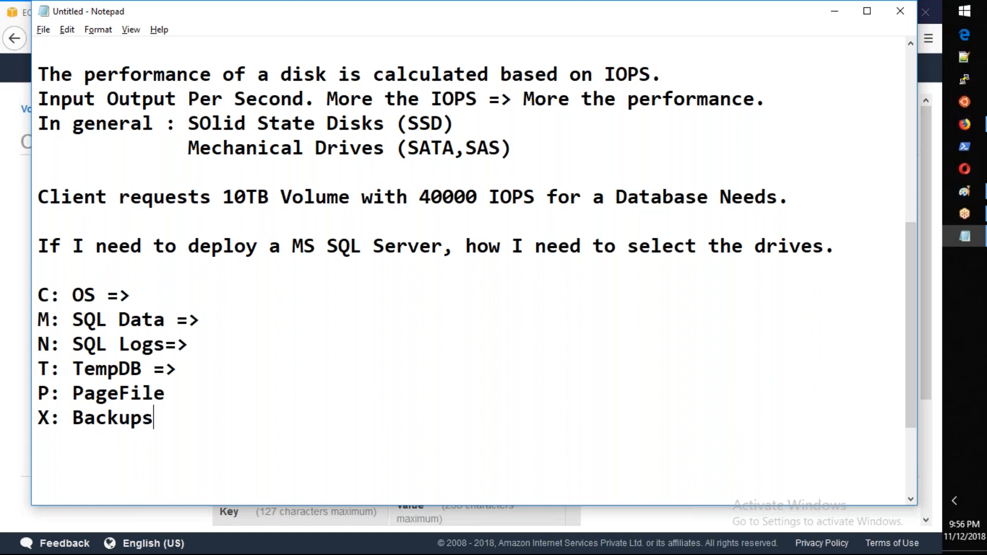
{"action": "type", "text": " =>"}
{"action": "key", "text": "Up"}
{"action": "type", "text": "=>"}
Step: Note "GP2 (General Purpose SSD)" as the volume type for the OS drive
{"action": "left_click", "coordinate": [212, 300]}
{"action": "type", "text": "GP2 (G"}
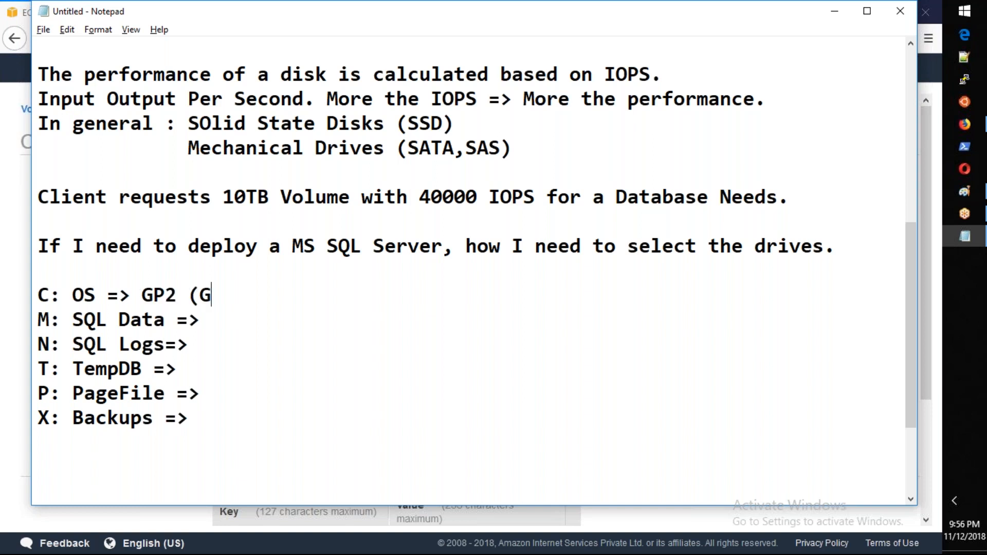
{"action": "type", "text": "eneral P"}
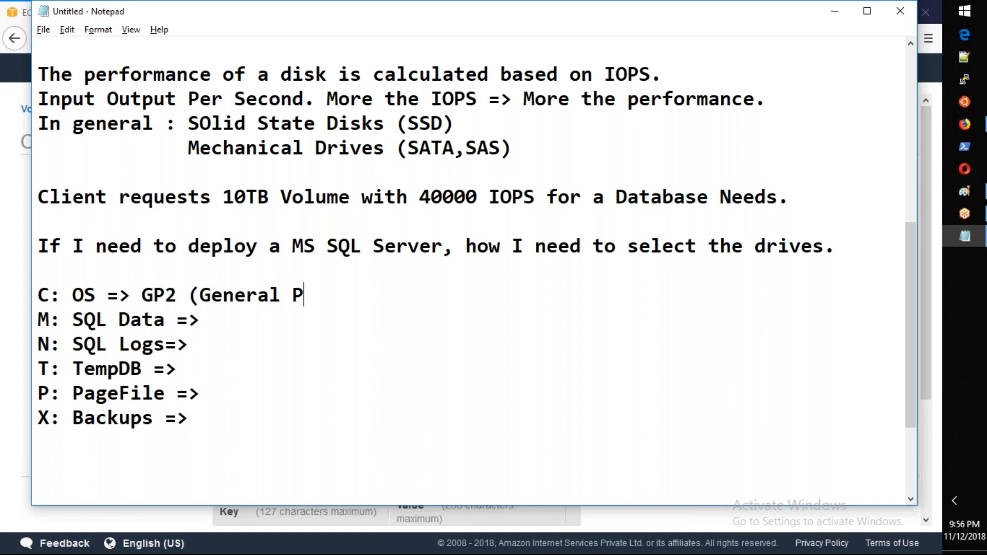
{"action": "type", "text": "urpose SSD)"}
Step: Remove the space before the SQL Data arrow and note "IO1 (Provisioned IOPS)" as that drive's volume type
{"action": "key", "text": "Down"}
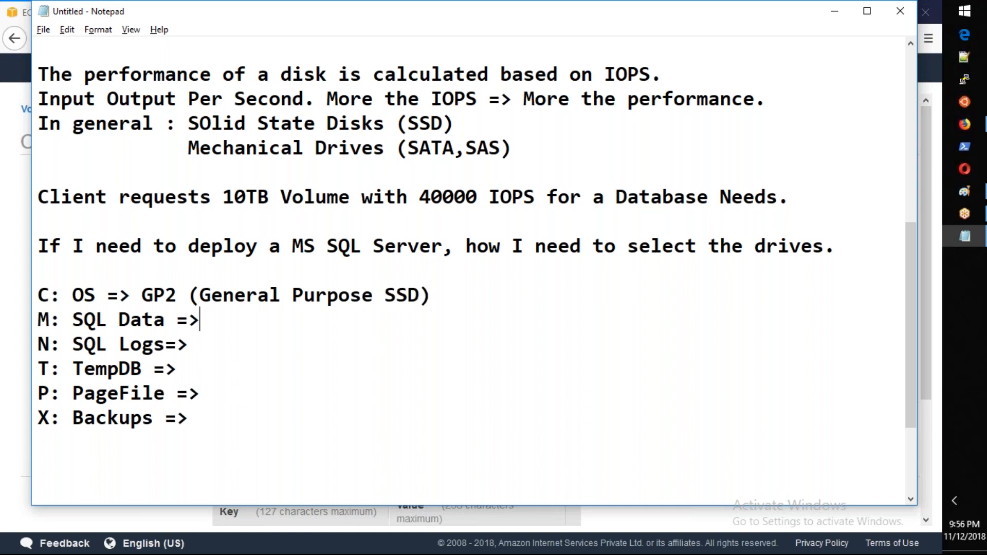
{"action": "key", "text": "Down"}
{"action": "key", "text": "Up"}
{"action": "key", "text": "Right"}
{"action": "key", "text": "Left"}
{"action": "key", "text": "Left"}
{"action": "key", "text": "BackSpace"}
{"action": "key", "text": "Right"}
{"action": "key", "text": "Right"}
{"action": "type", "text": "IO1 "}
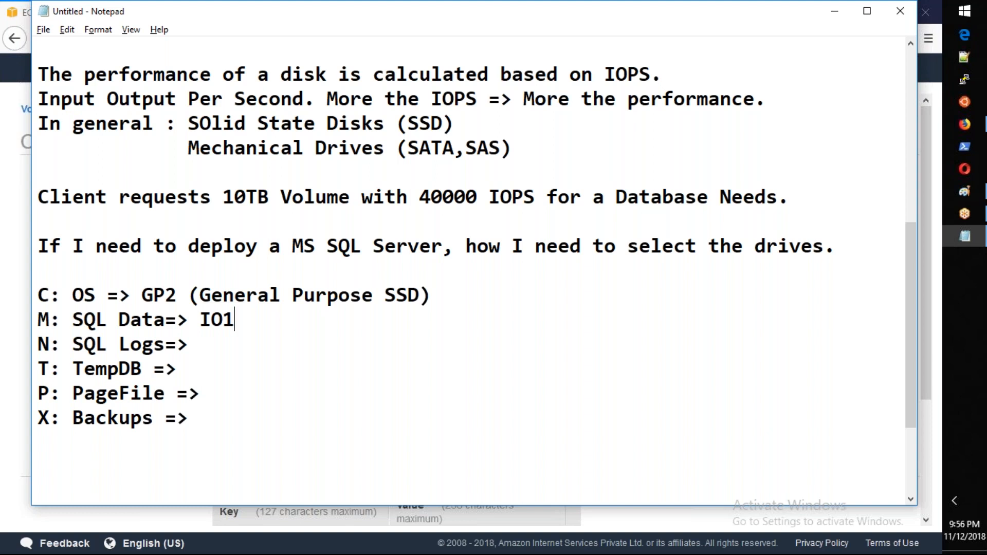
{"action": "type", "text": "(Provisioned "}
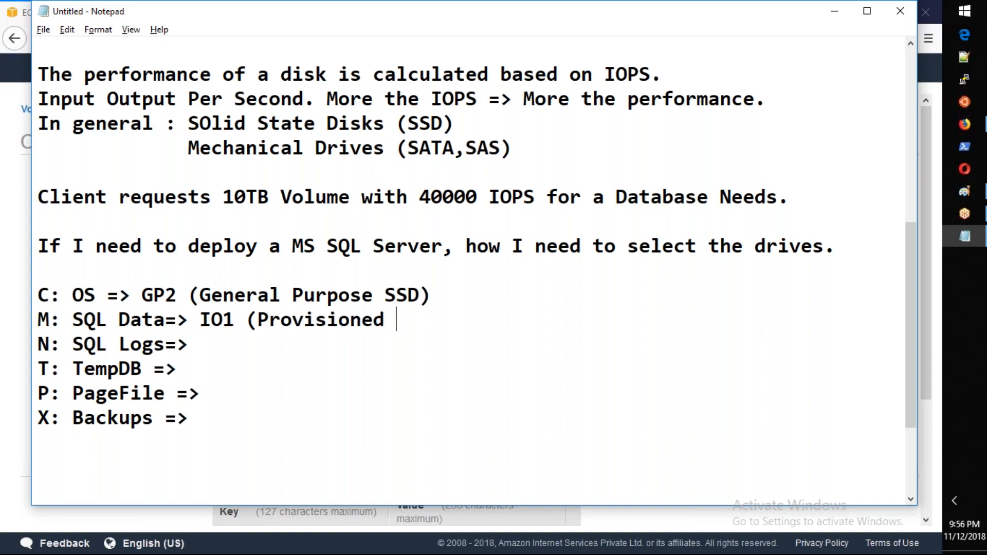
{"action": "type", "text": "IOPS_"}
{"action": "key", "text": "BackSpace"}
{"action": "type", "text": ")"}
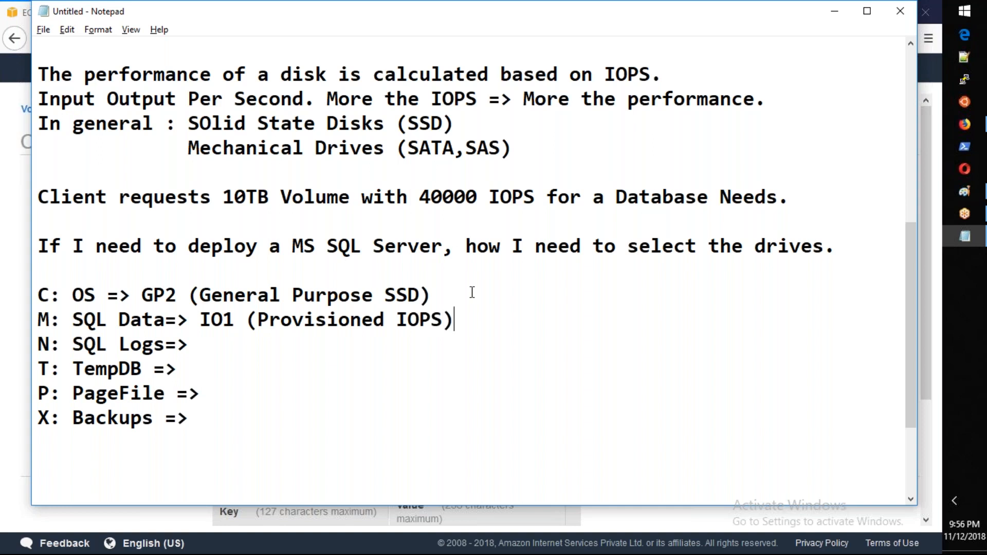
Step: Copy "IO1 (Provisioned IOPS)" from the SQL Data line to the SQL Logs line
{"action": "left_click_drag", "start_coordinate": [453, 323], "coordinate": [199, 324]}
{"action": "key", "text": "ctrl+c"}
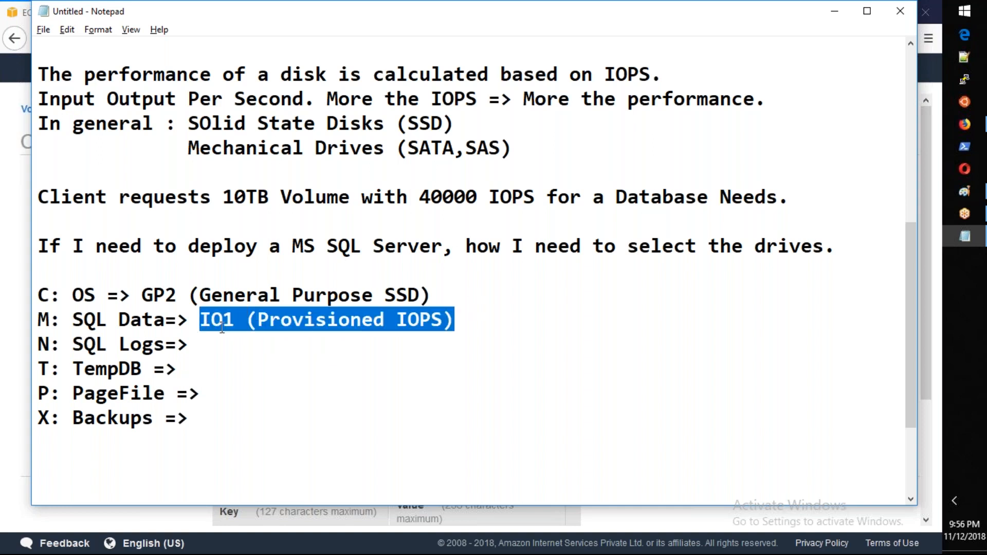
{"action": "left_click", "coordinate": [231, 343]}
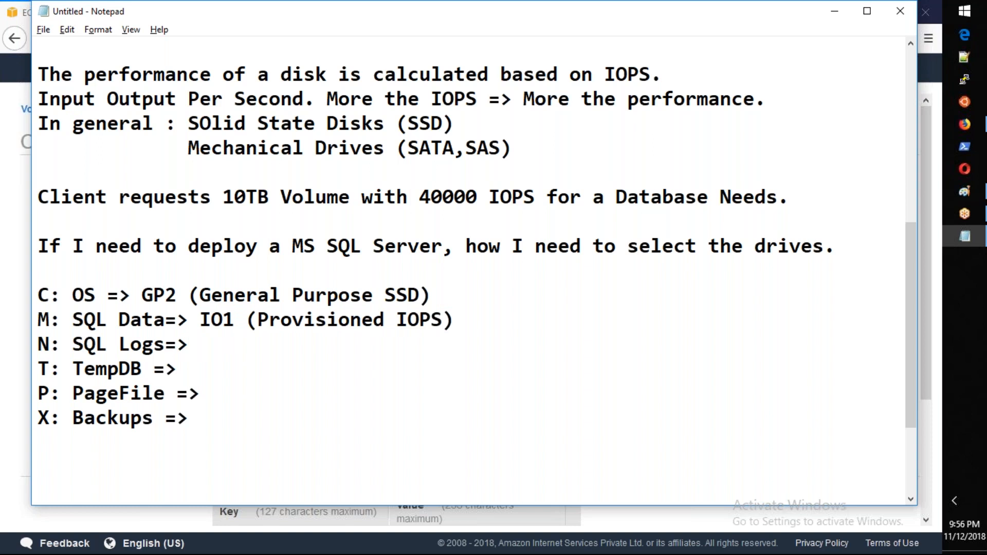
{"action": "key", "text": "ctrl+v"}
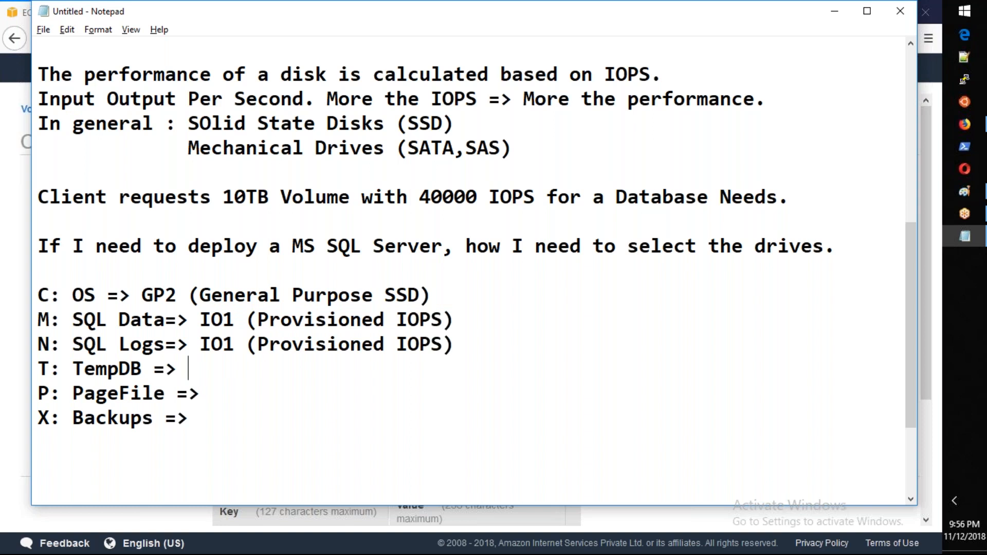
Step: Note "Instance Store (Temp)" as the storage for the TempDB drive
{"action": "type", "text": "Instance "}
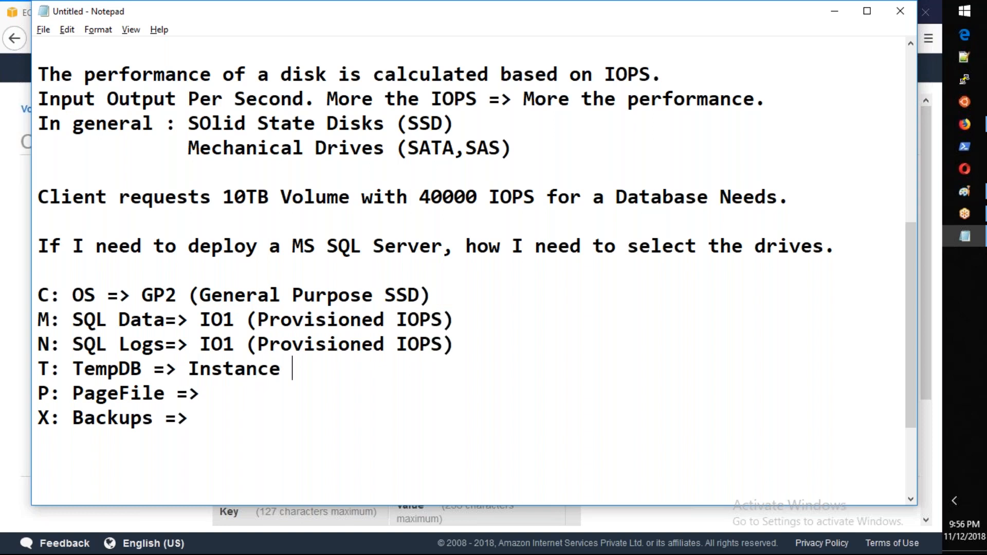
{"action": "type", "text": "Storage"}
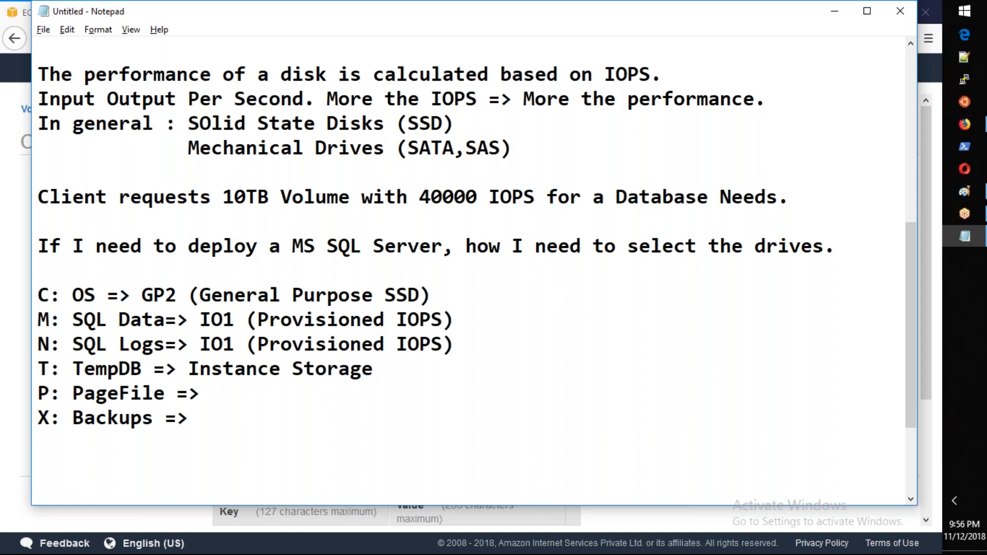
{"action": "key", "text": "BackSpace"}
{"action": "key", "text": "BackSpace"}
{"action": "key", "text": "BackSpace"}
{"action": "type", "text": "e (Tem"}
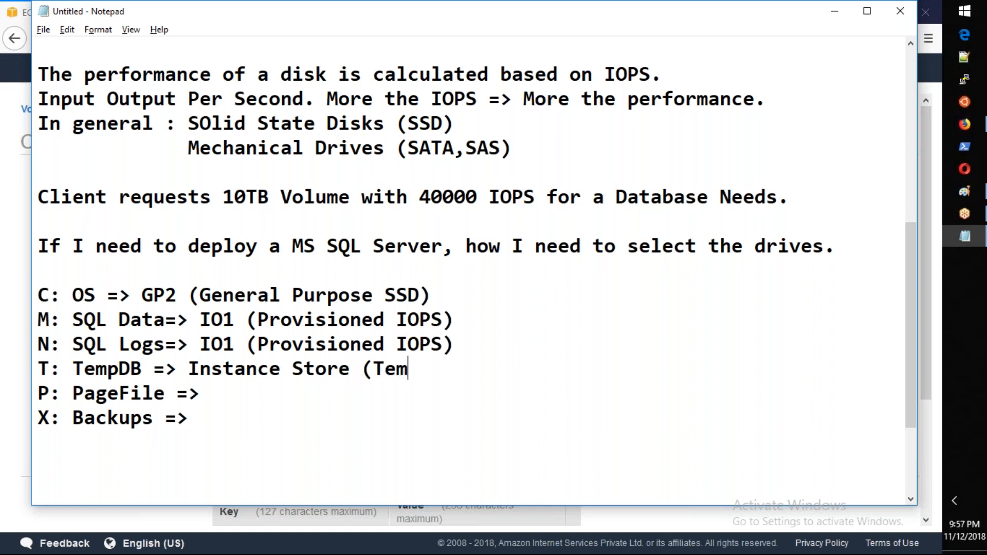
{"action": "type", "text": "p)"}
Step: Copy "Instance Store (Temp)" from the TempDB line to the PageFile line
{"action": "left_click_drag", "start_coordinate": [437, 371], "coordinate": [187, 369]}
{"action": "key", "text": "ctrl+c"}
{"action": "left_click", "coordinate": [262, 397]}
{"action": "key", "text": "ctrl+v"}
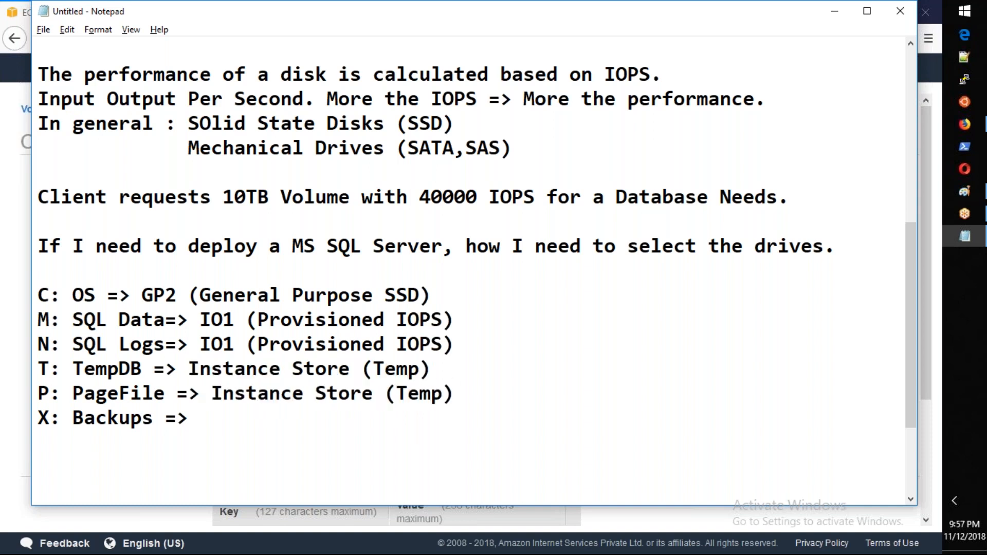
Step: Switch to the EC2 Create Volume form, choose Throughput Optimized HDD (st1) and examine its baseline throughput
{"action": "left_click", "coordinate": [223, 412]}
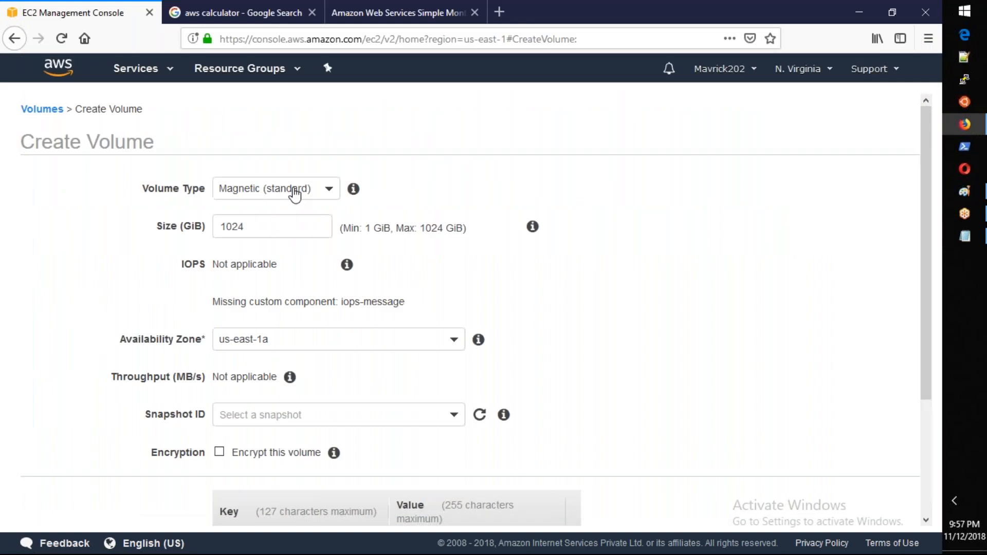
{"action": "left_click", "coordinate": [327, 191]}
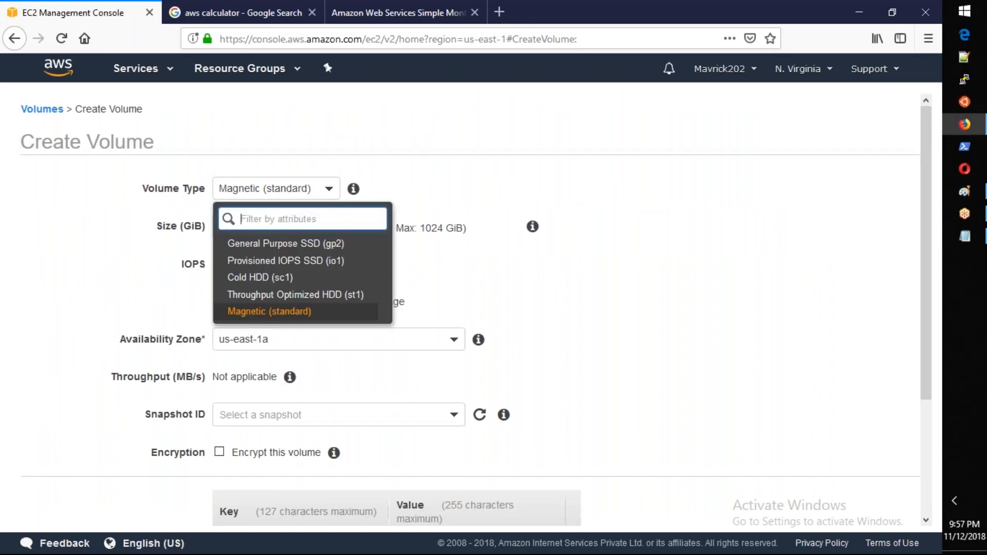
{"action": "left_click", "coordinate": [332, 297]}
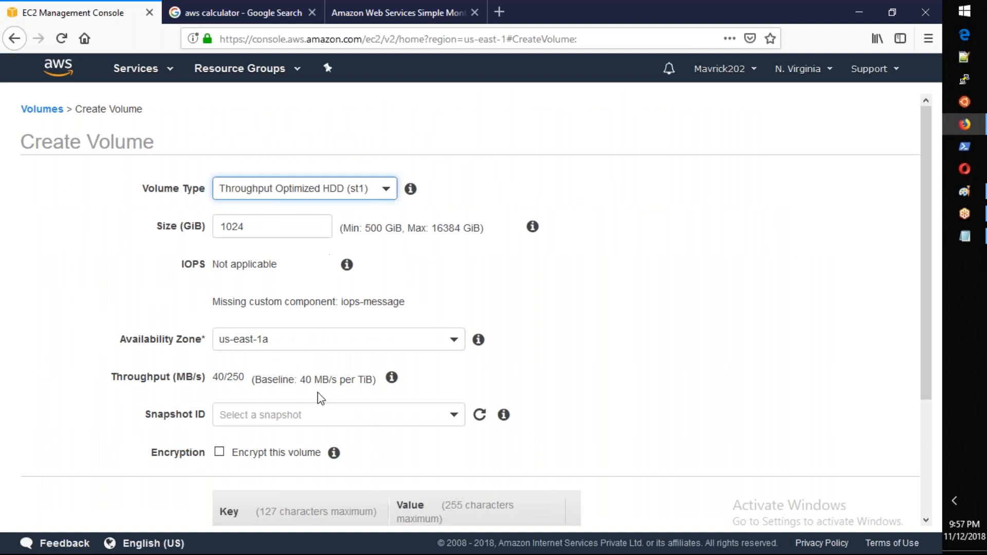
{"action": "left_click_drag", "start_coordinate": [310, 383], "coordinate": [361, 383]}
Step: Switch back to Notepad and note "ST1" as the volume type for the Backups drive
{"action": "key", "text": "alt+Tab"}
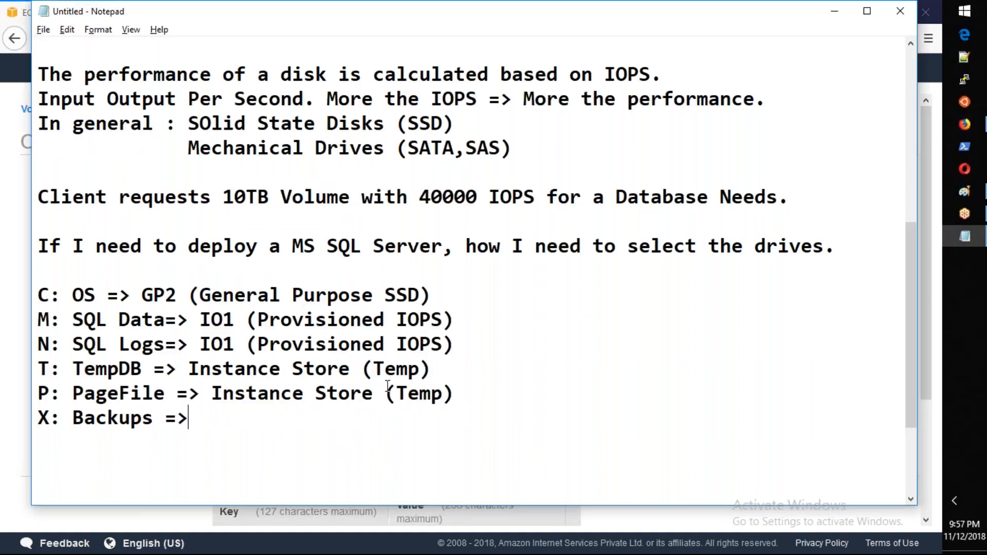
{"action": "type", "text": "ST1"}
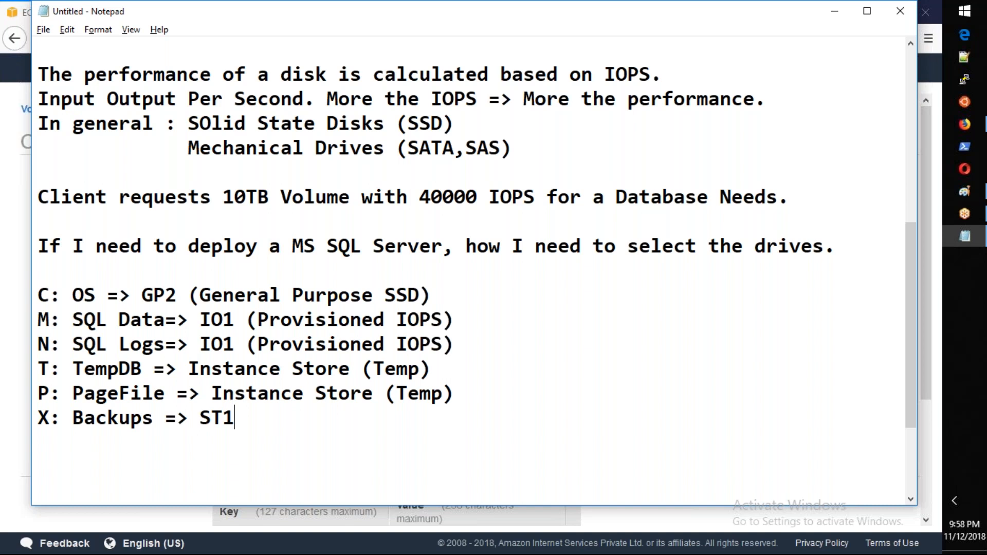
Step: Return to the EC2 console and cancel the Create Volume form without creating a volume
{"action": "key", "text": "alt+Tab"}
{"action": "scroll", "coordinate": [550, 478], "scroll_direction": "down", "scroll_amount": 3}
{"action": "scroll", "coordinate": [608, 410], "scroll_direction": "down", "scroll_amount": 2}
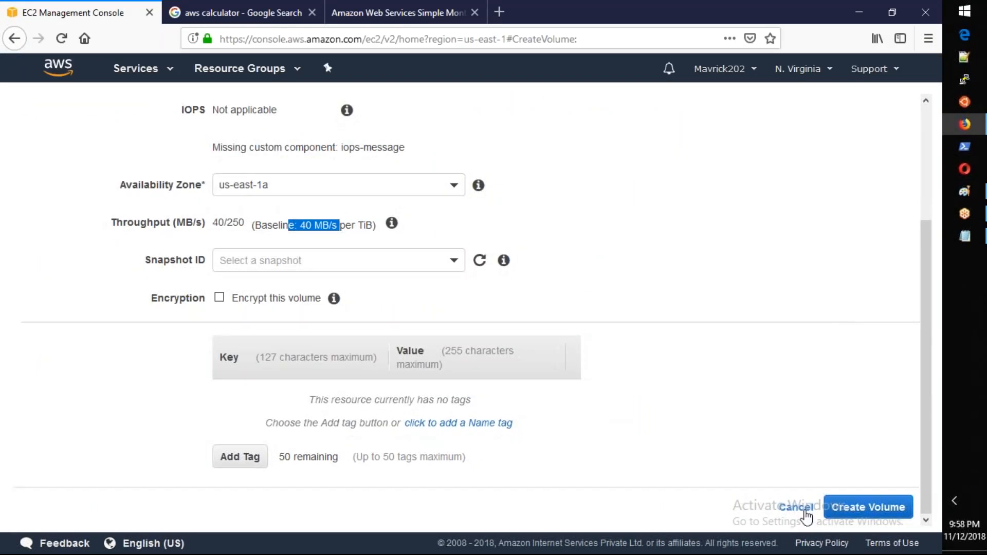
{"action": "left_click", "coordinate": [804, 511]}
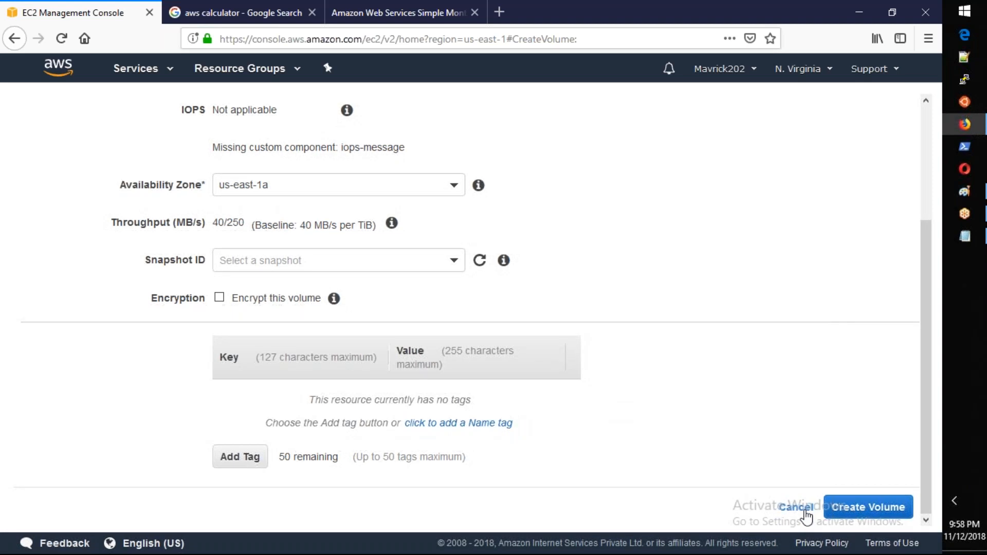
Step: Cancel the Create Volume form and view the details of the EBSTesting volume in the Volumes list
{"action": "left_click", "coordinate": [797, 508]}
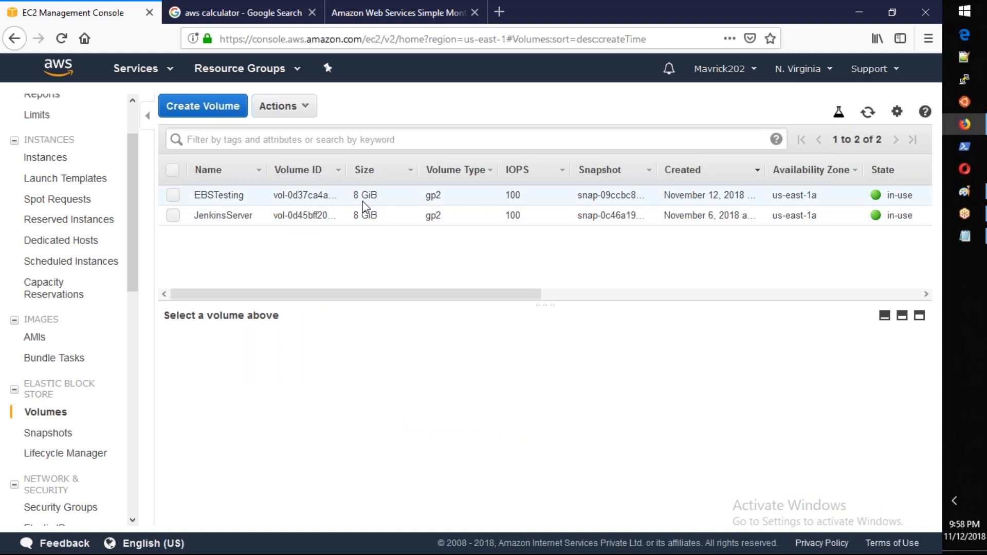
{"action": "left_click_drag", "start_coordinate": [503, 297], "coordinate": [481, 301]}
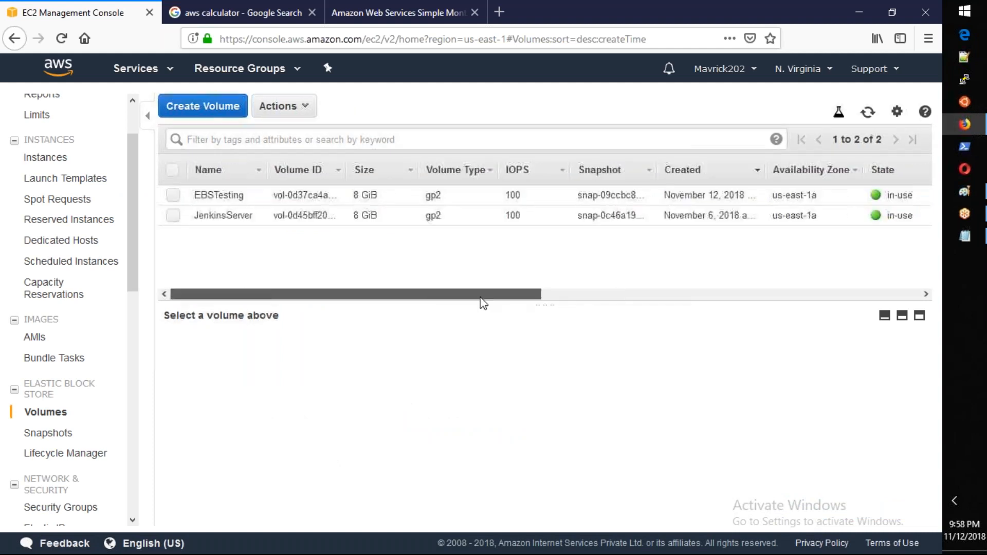
{"action": "left_click_drag", "start_coordinate": [817, 195], "coordinate": [771, 200]}
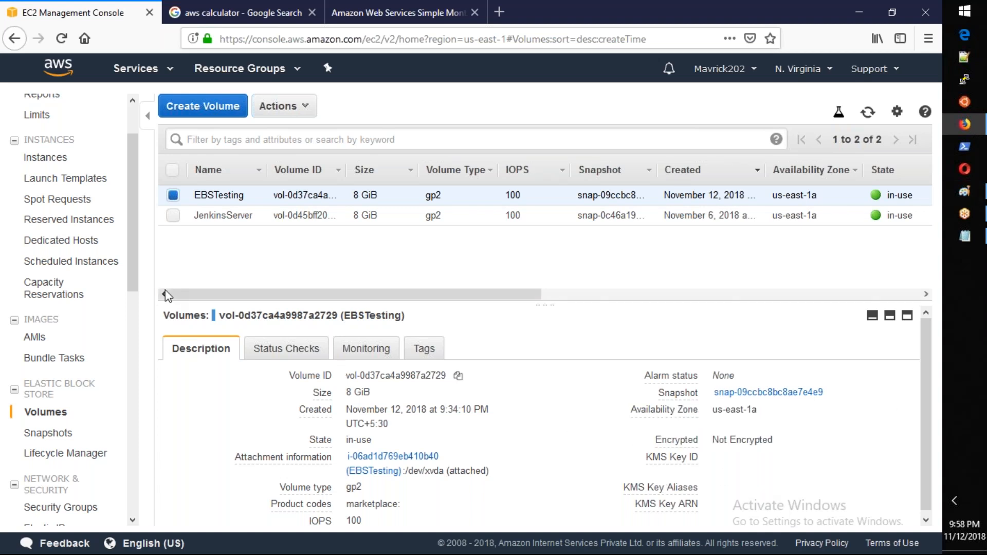
{"action": "scroll", "coordinate": [135, 277], "scroll_direction": "down", "scroll_amount": 2}
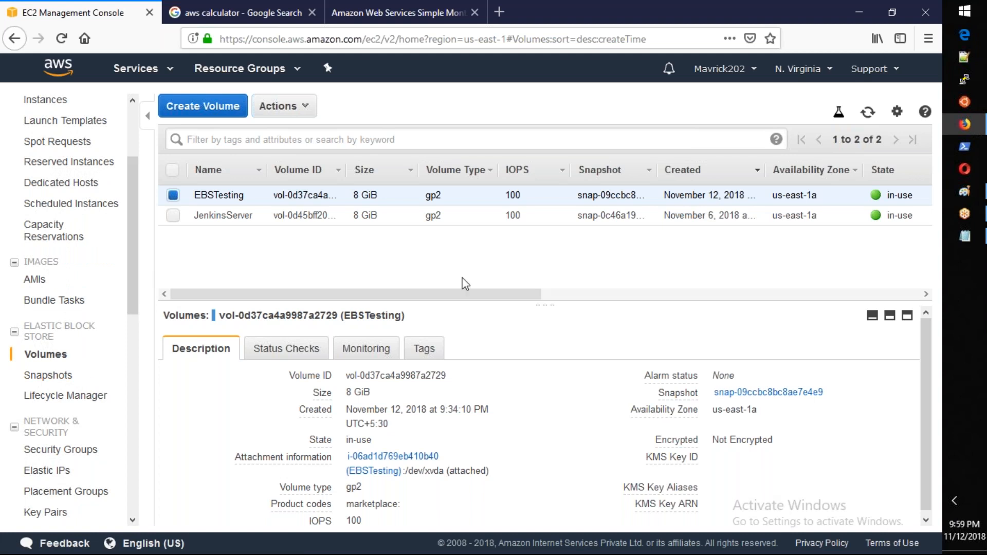
Step: Start the Launch Instance wizard in N. Virginia and examine the name and AMI ID of Amazon Linux AMI 2018.03.0
{"action": "left_click", "coordinate": [37, 283]}
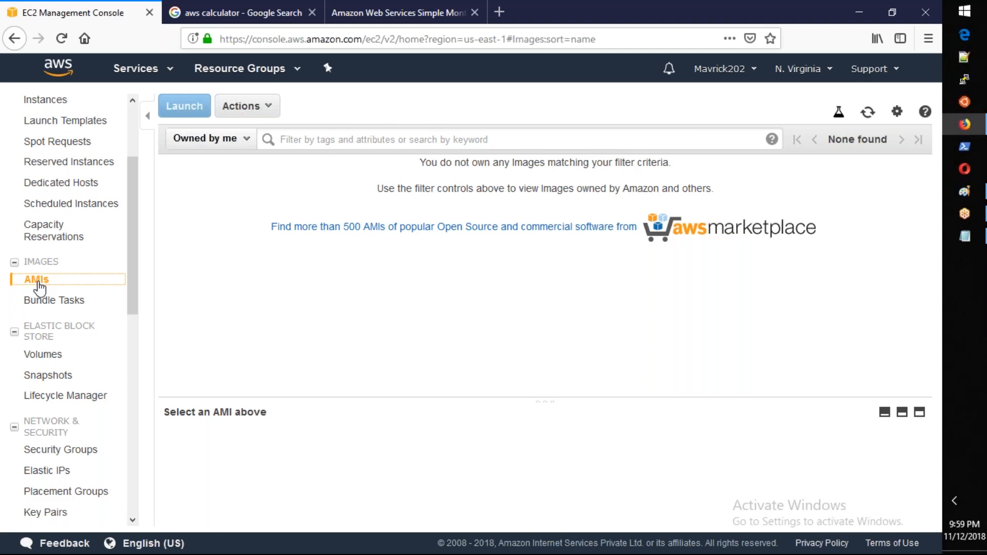
{"action": "left_click", "coordinate": [54, 110]}
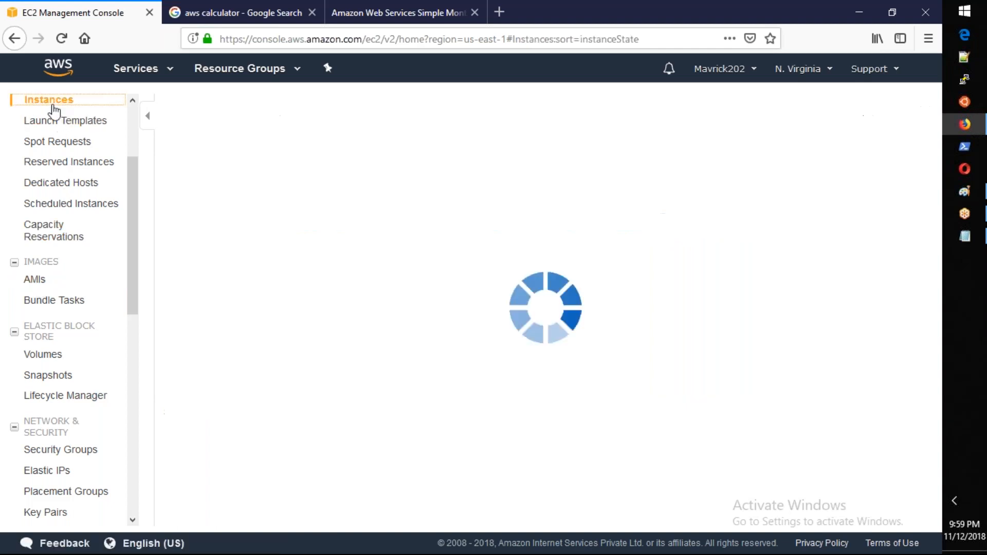
{"action": "left_click", "coordinate": [207, 106]}
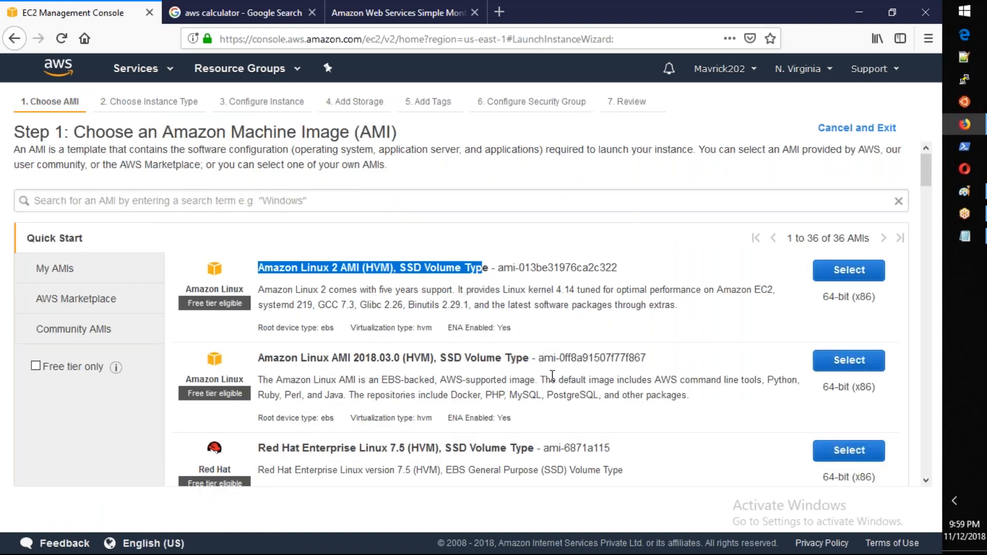
{"action": "left_click_drag", "start_coordinate": [538, 358], "coordinate": [646, 360]}
{"action": "left_click", "coordinate": [619, 419]}
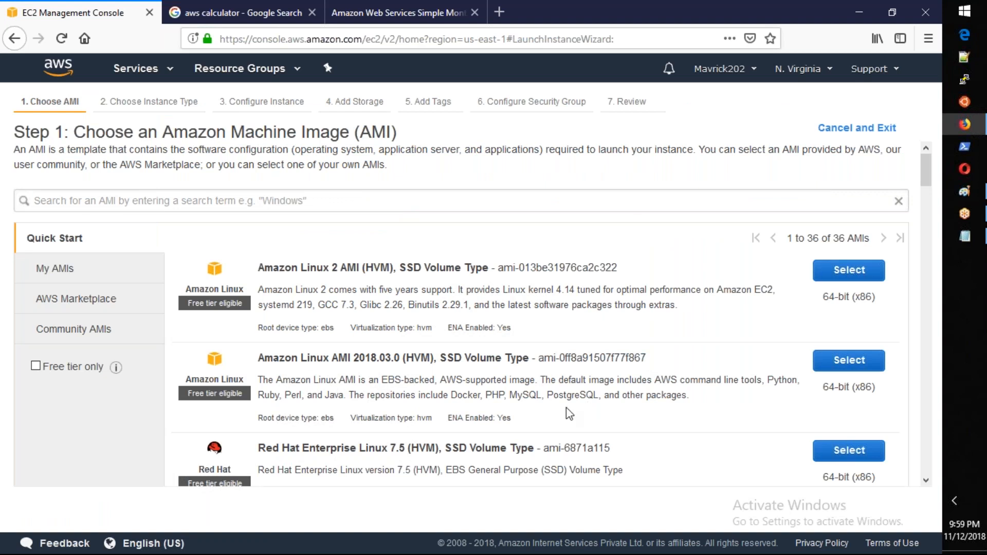
{"action": "left_click_drag", "start_coordinate": [258, 358], "coordinate": [511, 368]}
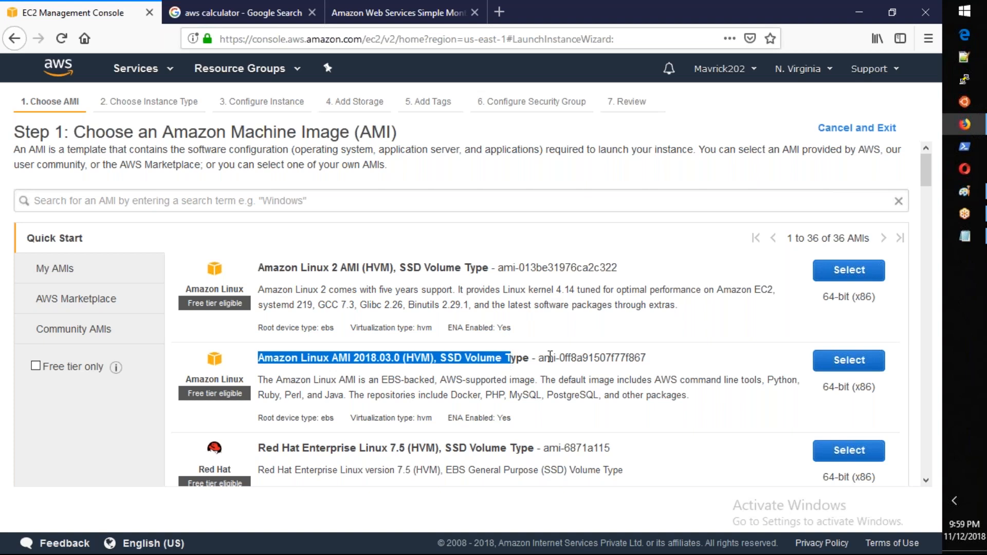
{"action": "left_click_drag", "start_coordinate": [647, 359], "coordinate": [545, 365]}
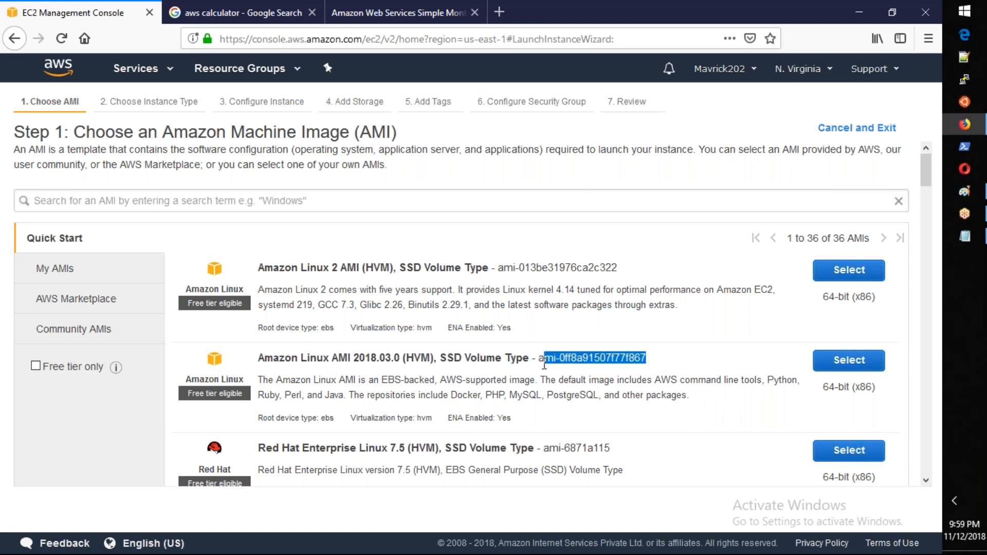
Step: Reuse the launch wizard's address in the Google search tab, changing the region to us-east-2, and load it
{"action": "left_click", "coordinate": [493, 39]}
{"action": "key", "text": "ctrl+c"}
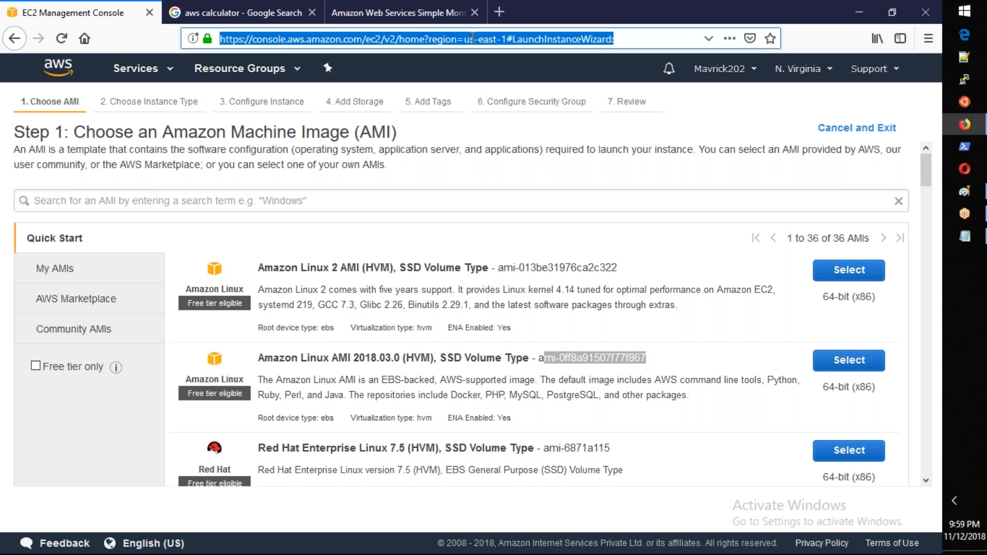
{"action": "left_click", "coordinate": [268, 7]}
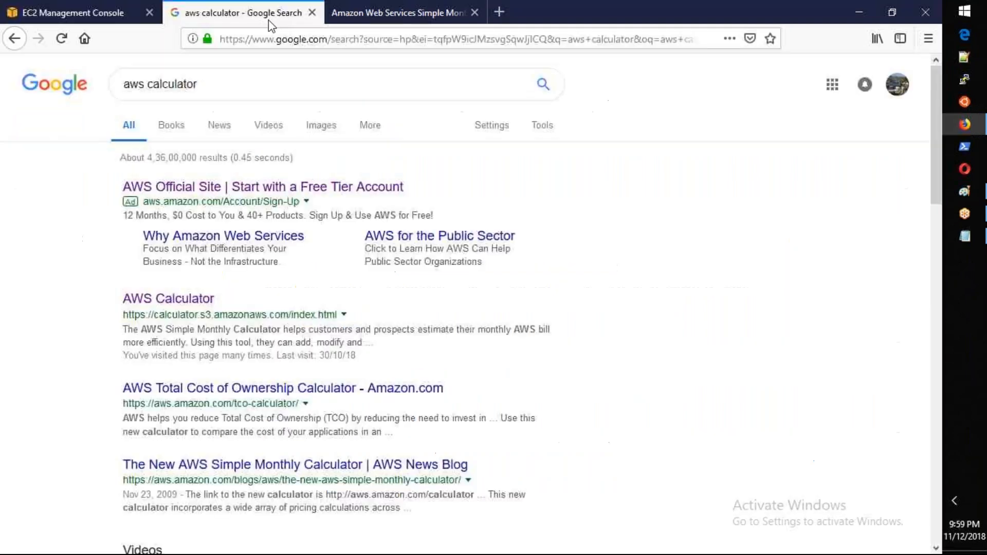
{"action": "left_click", "coordinate": [273, 38]}
{"action": "key", "text": "ctrl+v"}
{"action": "left_click", "coordinate": [494, 38]}
{"action": "key", "text": "BackSpace"}
{"action": "type", "text": "2"}
{"action": "key", "text": "Return"}
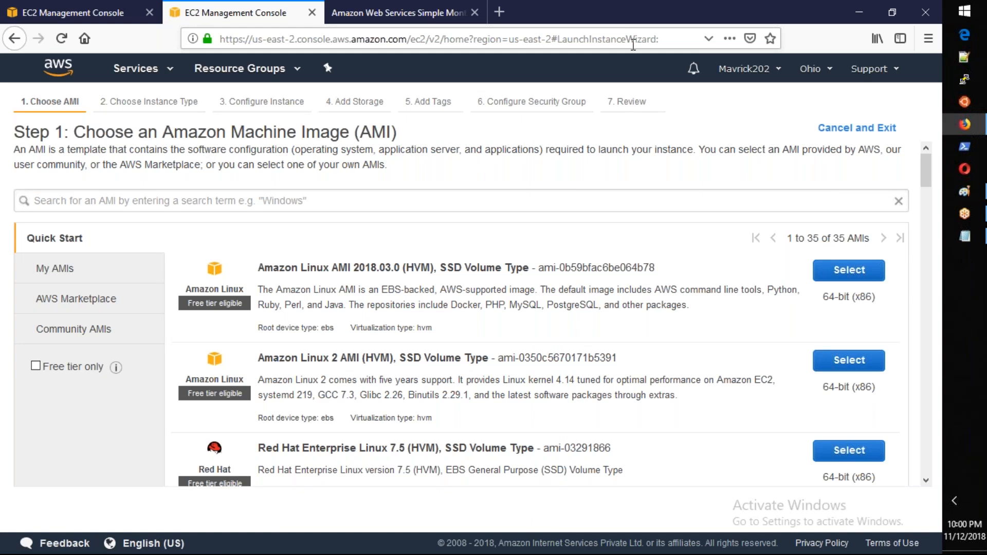
Step: Find the Amazon Linux AMI 2018.03.0 name on the N. Virginia page and compare its AMI ID with the one in Ohio
{"action": "left_click_drag", "start_coordinate": [263, 267], "coordinate": [528, 266]}
{"action": "key", "text": "ctrl+c"}
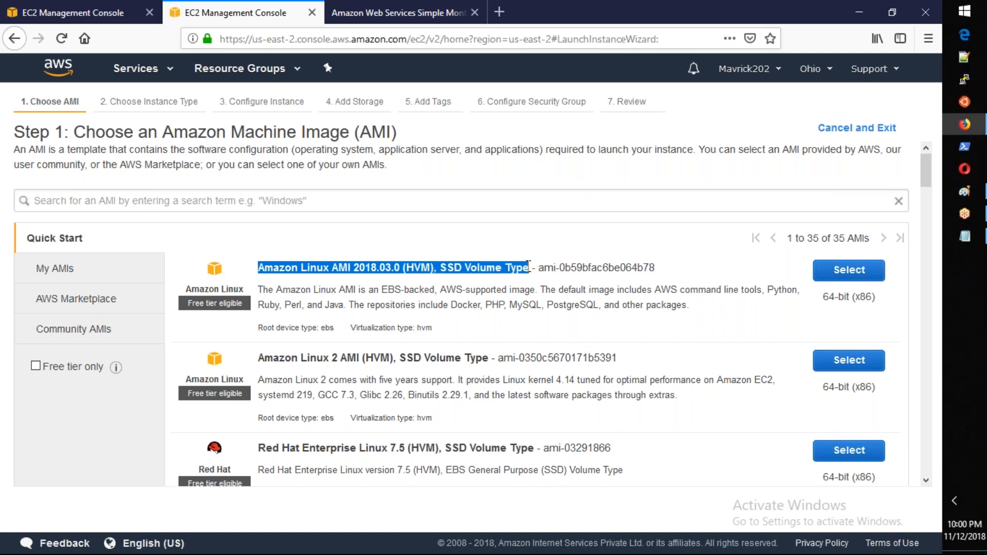
{"action": "left_click", "coordinate": [25, 15]}
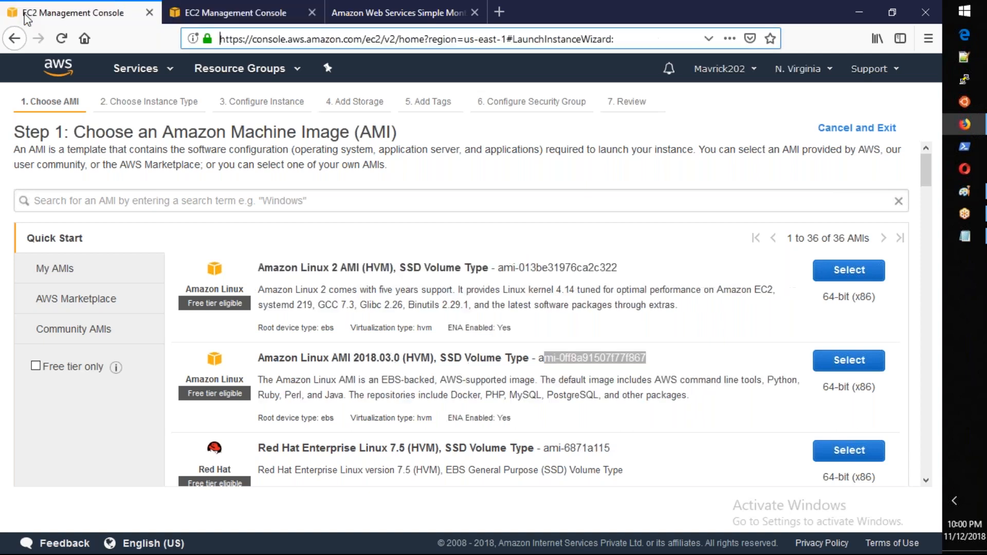
{"action": "key", "text": "ctrl+f"}
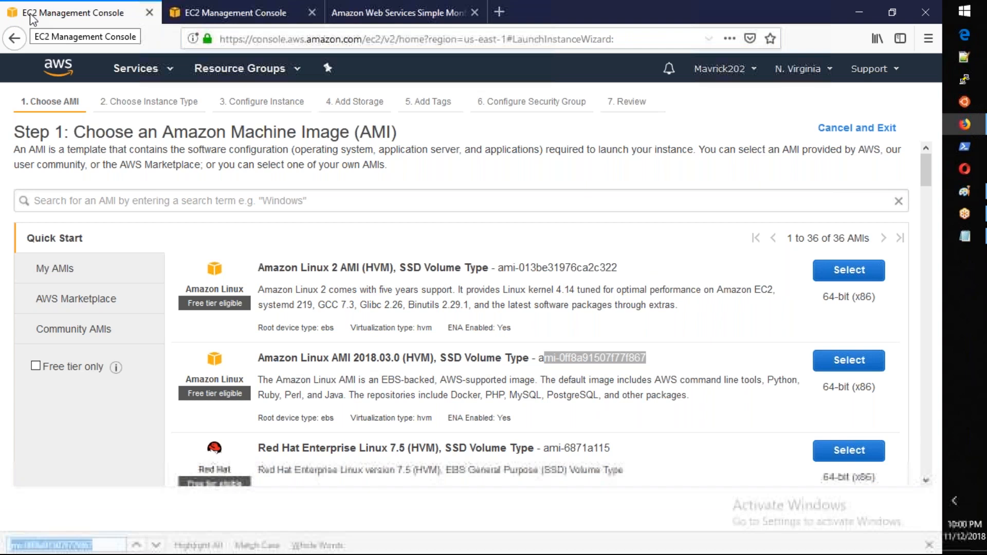
{"action": "key", "text": "ctrl+v"}
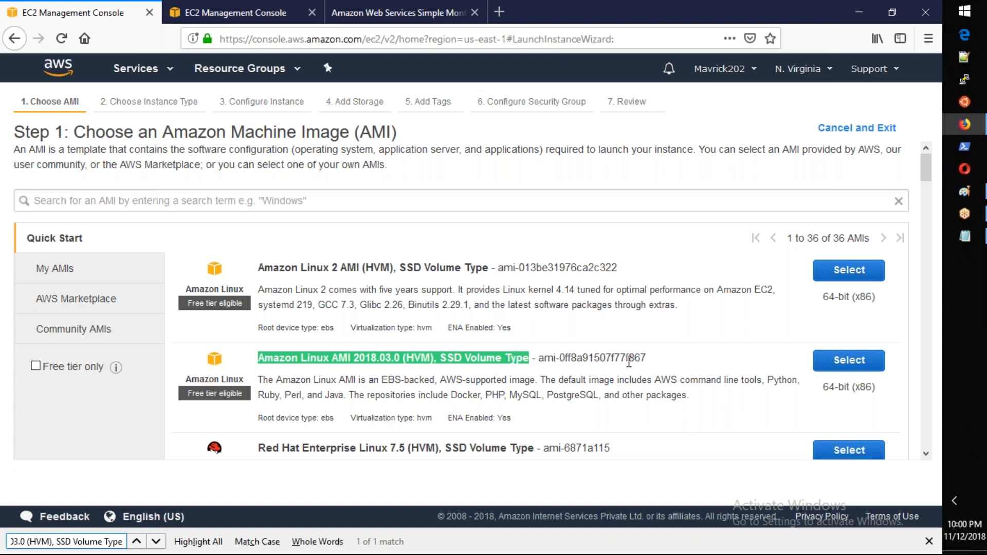
{"action": "left_click_drag", "start_coordinate": [628, 362], "coordinate": [647, 359]}
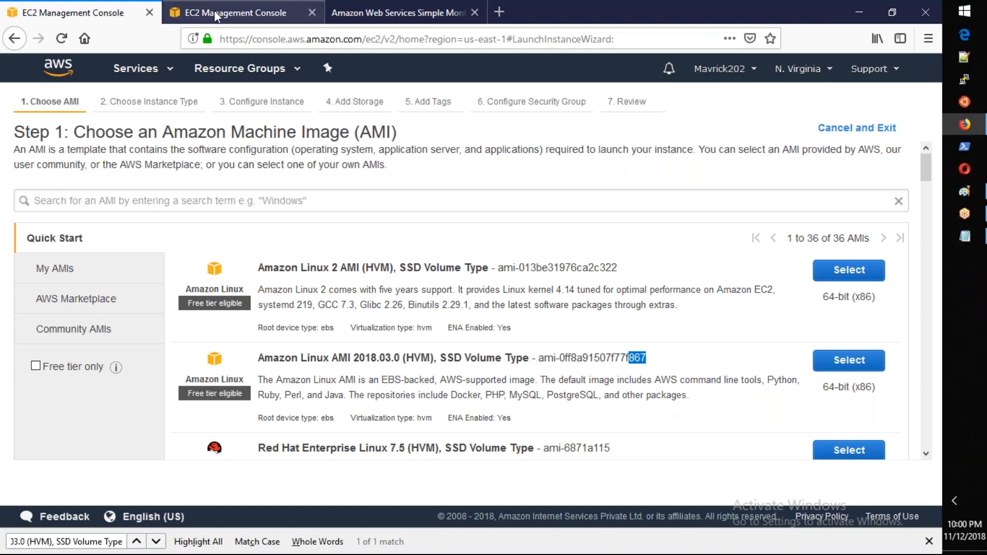
{"action": "left_click", "coordinate": [239, 14]}
{"action": "left_click_drag", "start_coordinate": [638, 268], "coordinate": [655, 269]}
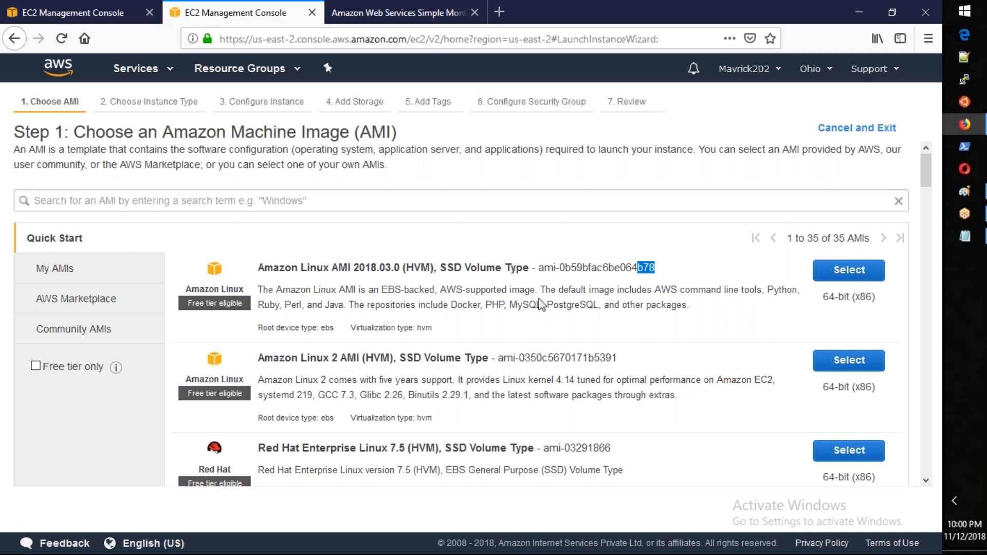
Step: Look through the Quick Start AMI list for Ohio and view the My AMIs category there
{"action": "scroll", "coordinate": [541, 304], "scroll_direction": "down", "scroll_amount": 1}
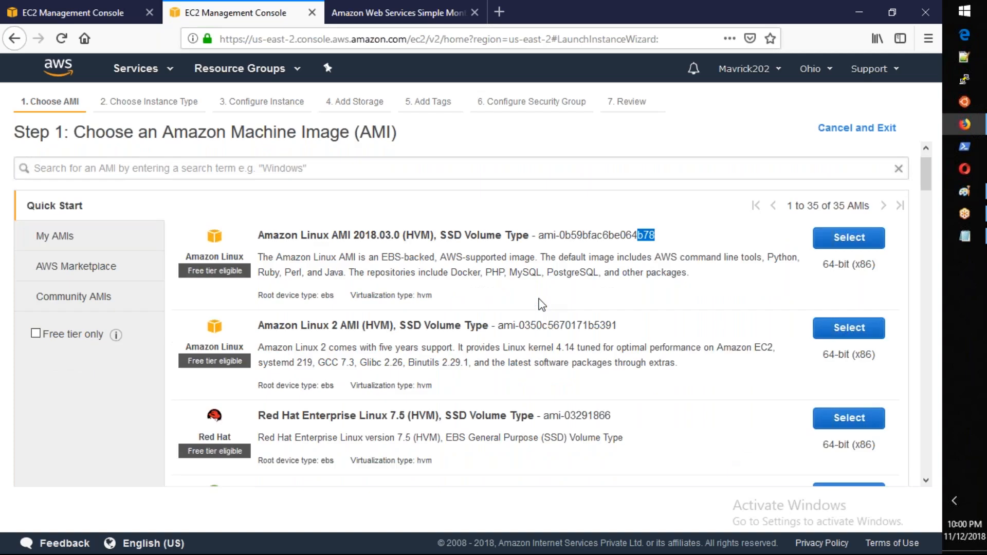
{"action": "scroll", "coordinate": [541, 303], "scroll_direction": "down", "scroll_amount": 7}
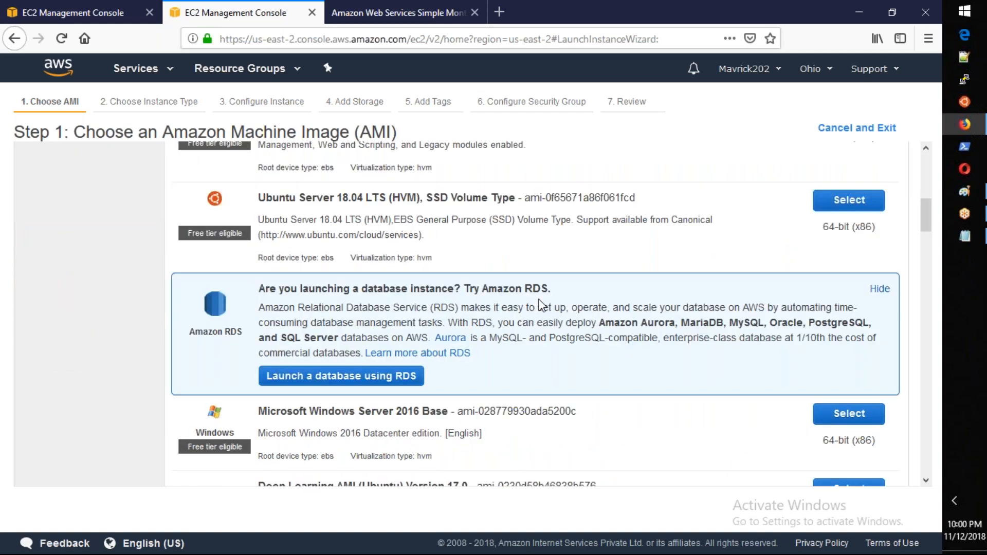
{"action": "scroll", "coordinate": [541, 304], "scroll_direction": "up", "scroll_amount": 8}
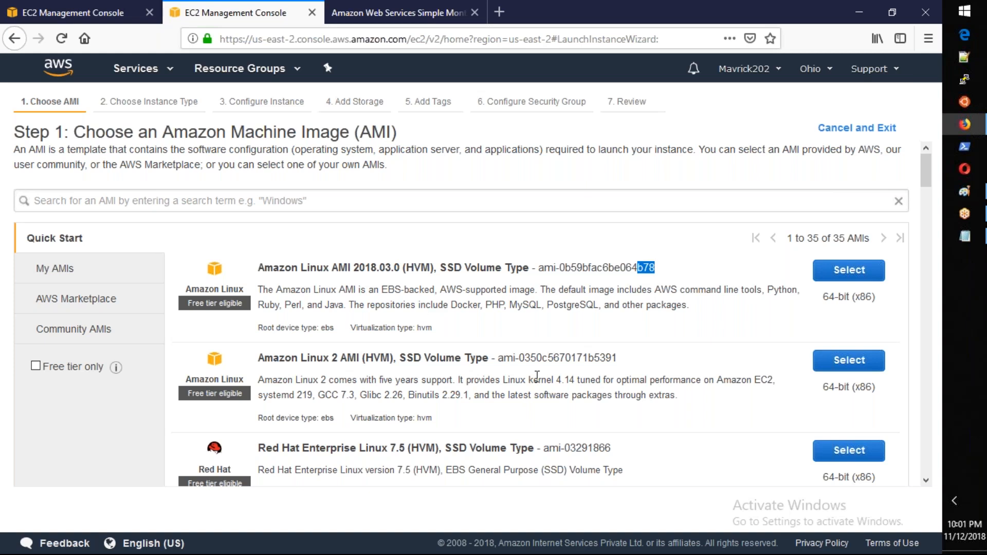
{"action": "scroll", "coordinate": [536, 376], "scroll_direction": "down", "scroll_amount": 1}
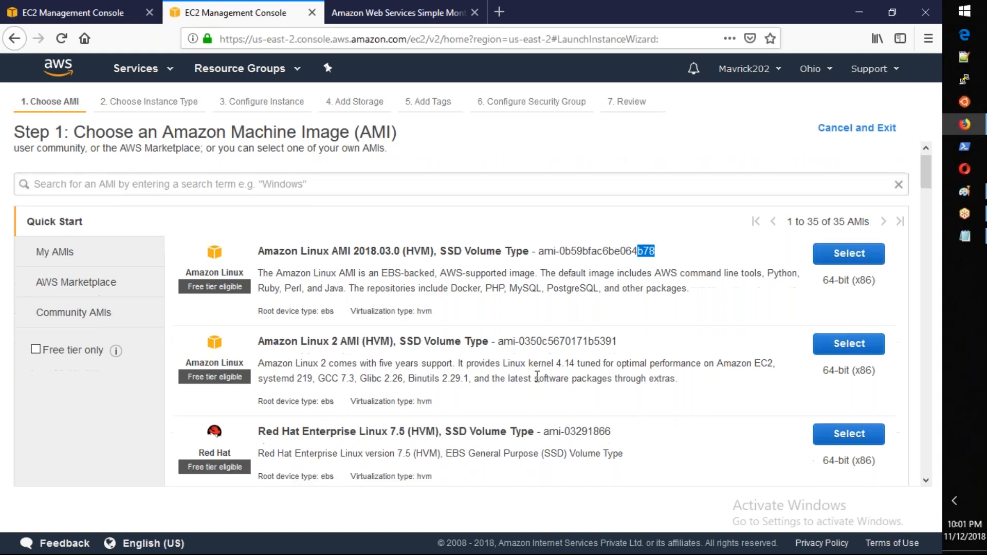
{"action": "scroll", "coordinate": [536, 376], "scroll_direction": "down", "scroll_amount": 5}
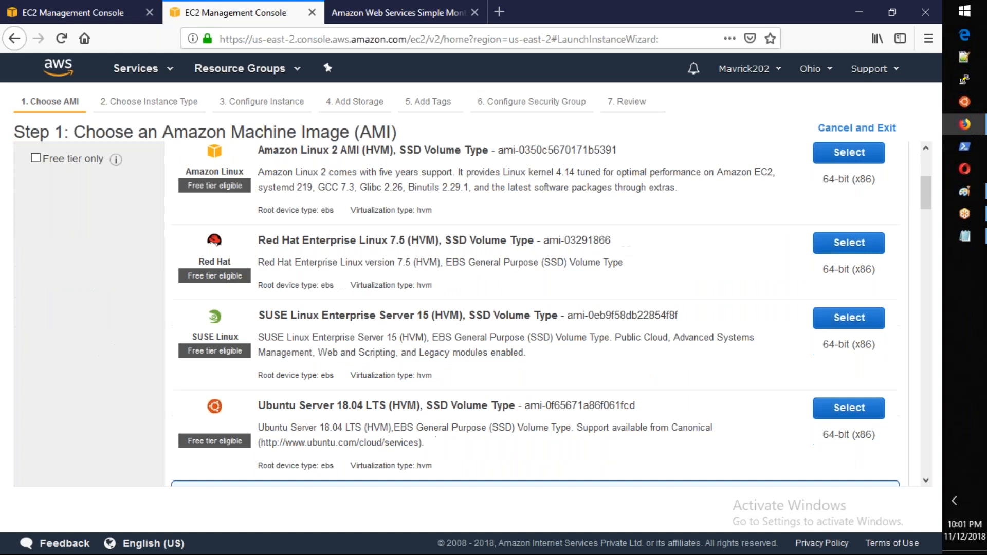
{"action": "scroll", "coordinate": [488, 348], "scroll_direction": "up", "scroll_amount": 5}
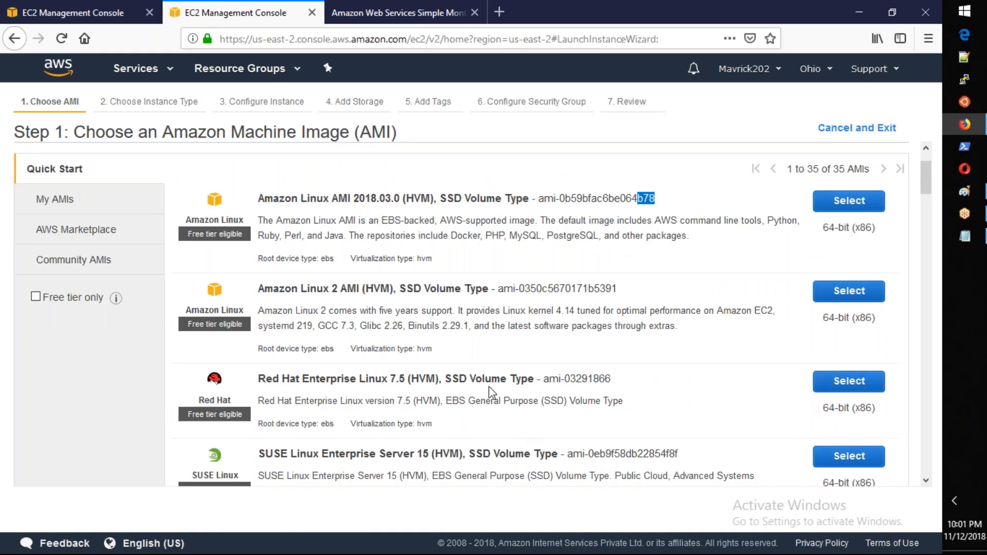
{"action": "left_click", "coordinate": [71, 207]}
{"action": "double_click", "coordinate": [71, 206]}
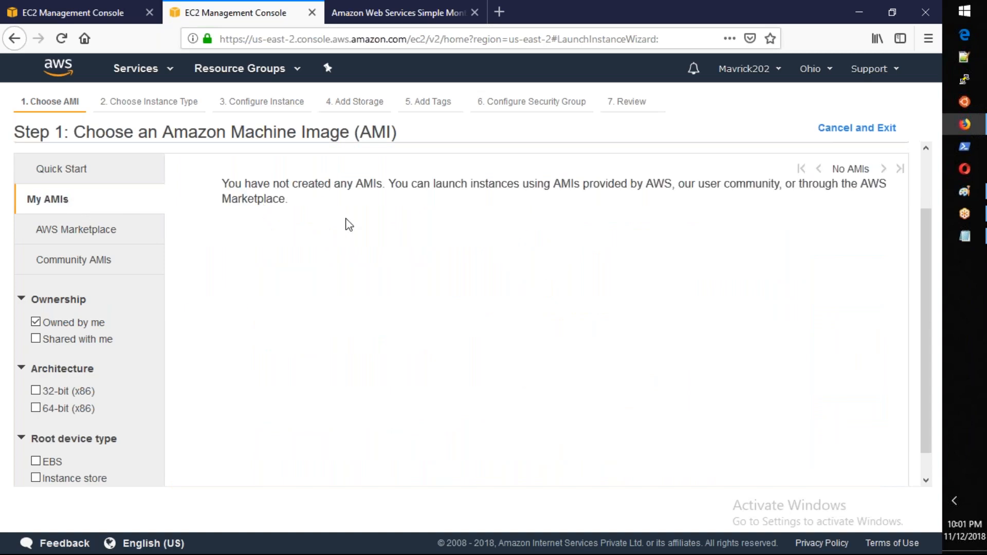
Step: View the My AMIs category in N. Virginia and exit the launch wizard without launching an instance
{"action": "left_click", "coordinate": [58, 19]}
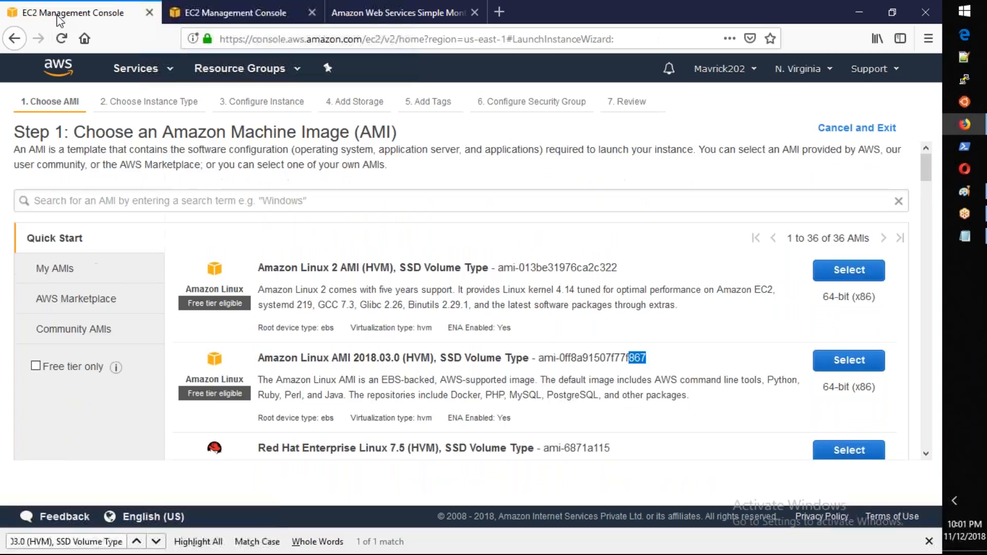
{"action": "left_click", "coordinate": [52, 269]}
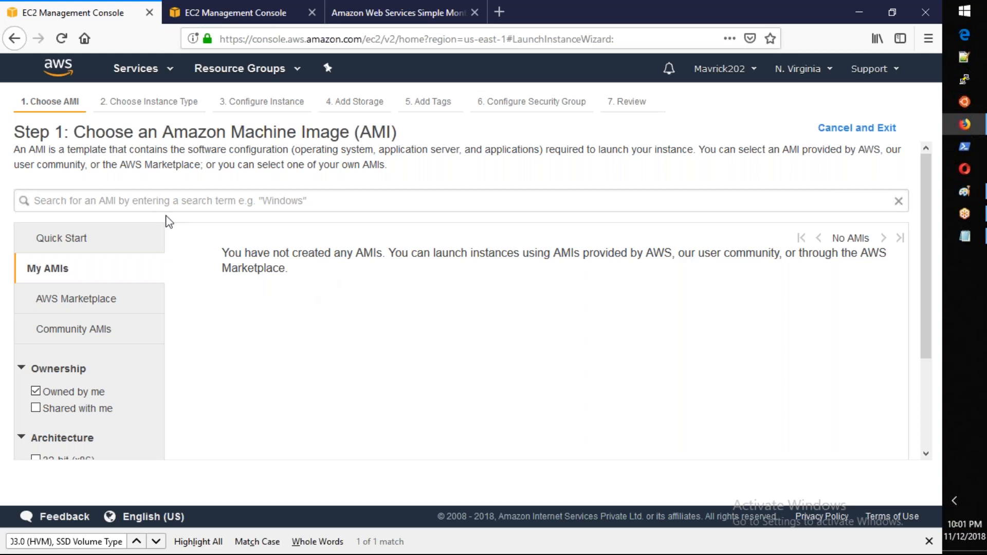
{"action": "left_click", "coordinate": [818, 131]}
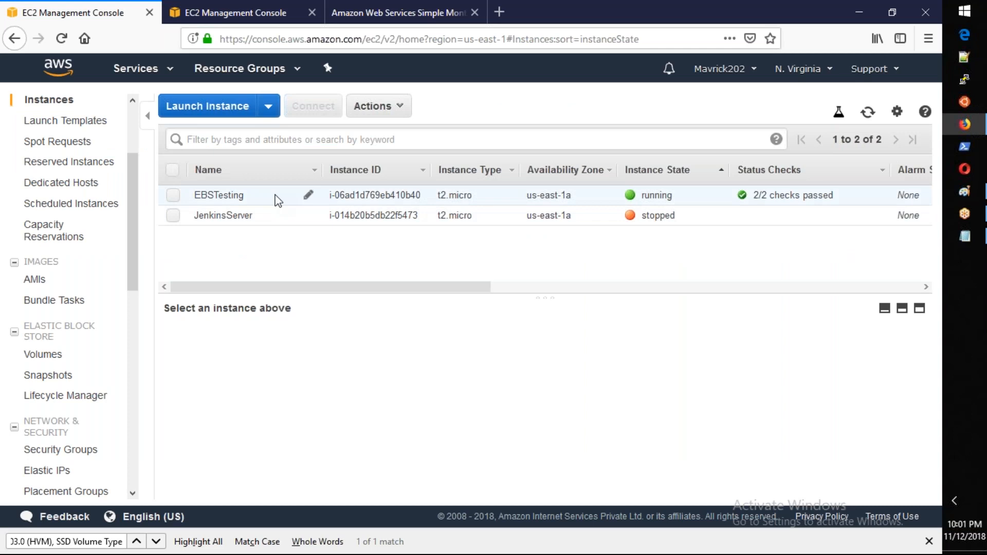
Step: Copy the public DNS of the EBSTesting instance and switch to PuTTY
{"action": "left_click", "coordinate": [277, 198]}
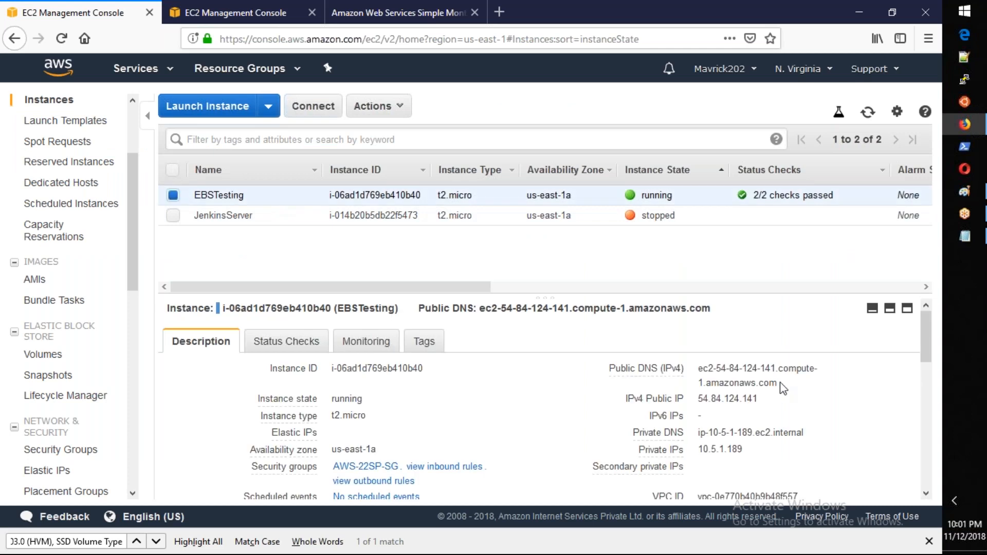
{"action": "left_click", "coordinate": [788, 384]}
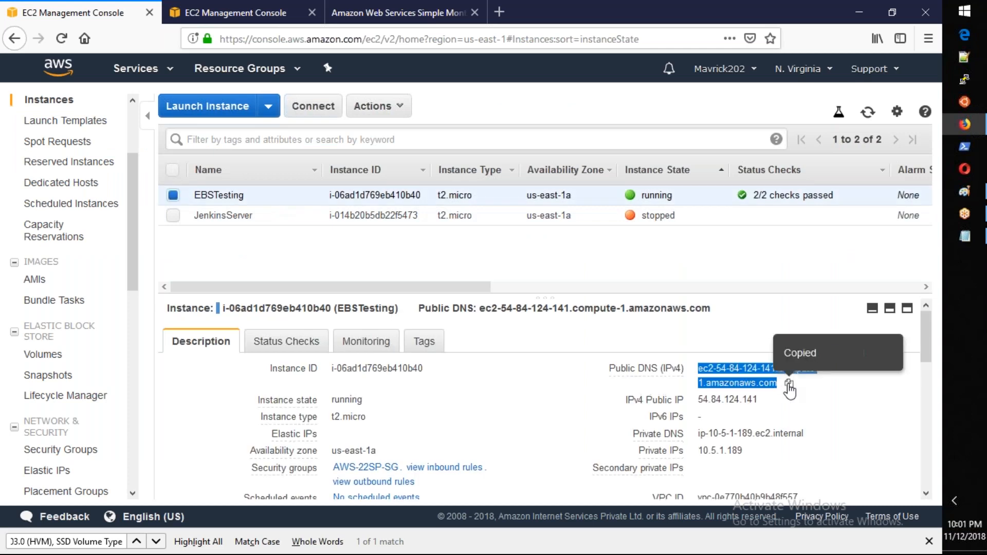
{"action": "left_click", "coordinate": [964, 80]}
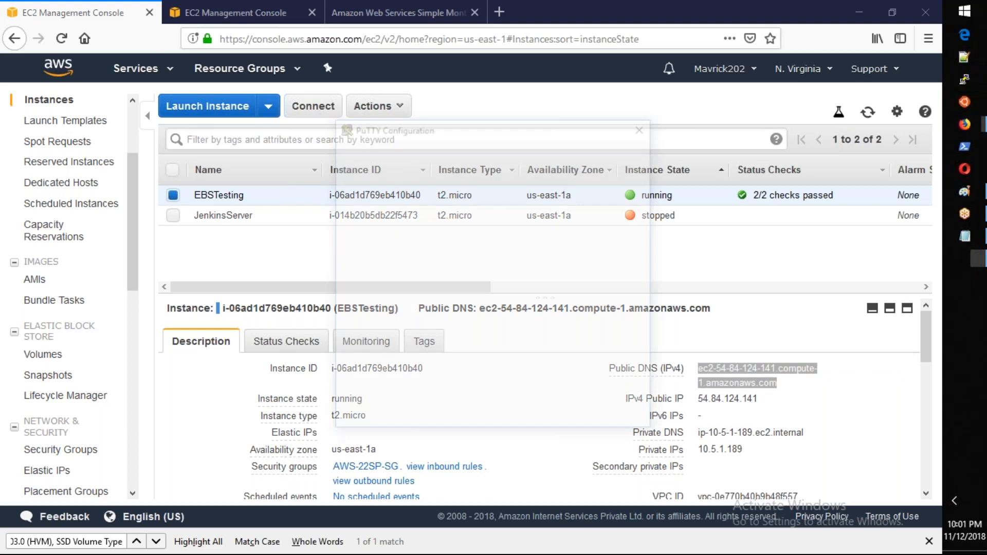
Step: Load a saved PuTTY session, set its host name to the copied public DNS, open the connection and accept the host key
{"action": "left_click", "coordinate": [472, 347]}
{"action": "left_click", "coordinate": [628, 293]}
{"action": "left_click", "coordinate": [557, 202]}
{"action": "key", "text": "ctrl+v"}
{"action": "left_click", "coordinate": [558, 419]}
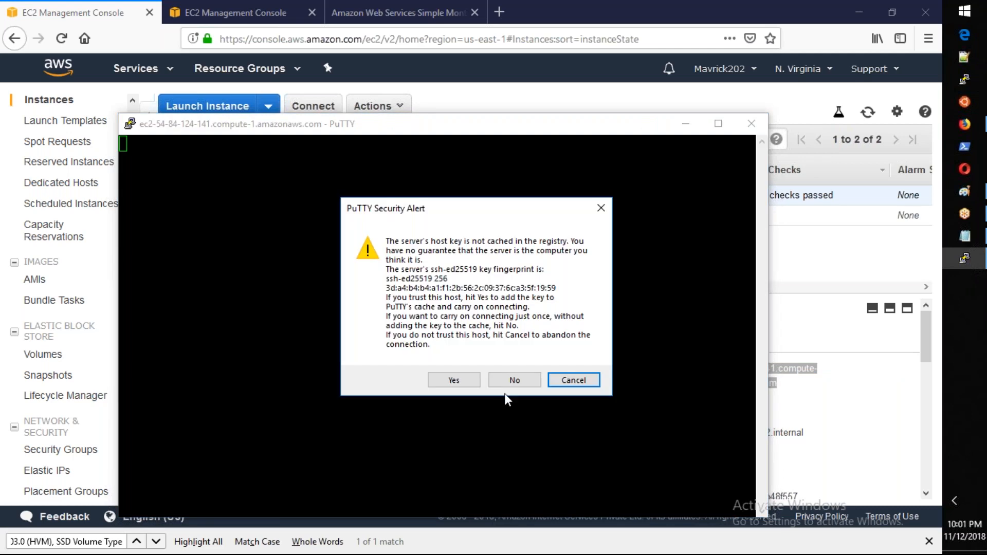
{"action": "left_click", "coordinate": [452, 380]}
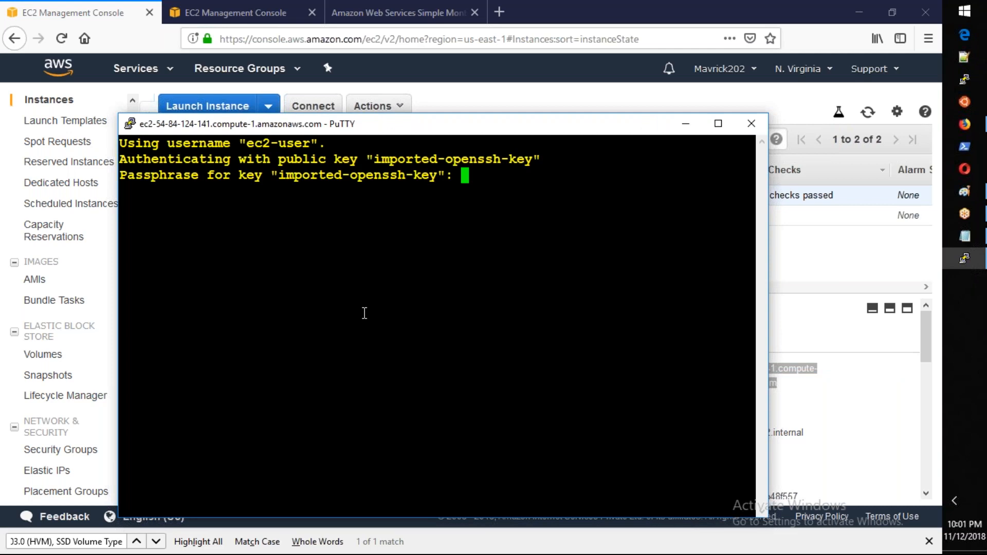
Step: Enter the private key's passphrase, switch to the root user with "sudo su -" and clear the terminal
{"action": "key", "text": "Return"}
{"action": "left_click_drag", "start_coordinate": [306, 122], "coordinate": [288, 40]}
{"action": "type", "text": "sudo su -"}
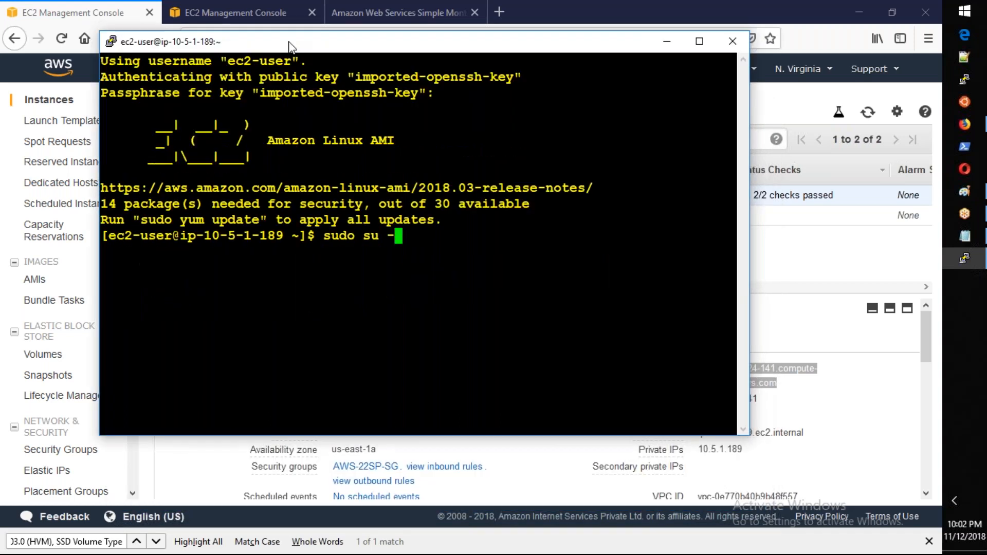
{"action": "key", "text": "Return"}
{"action": "type", "text": "clear"}
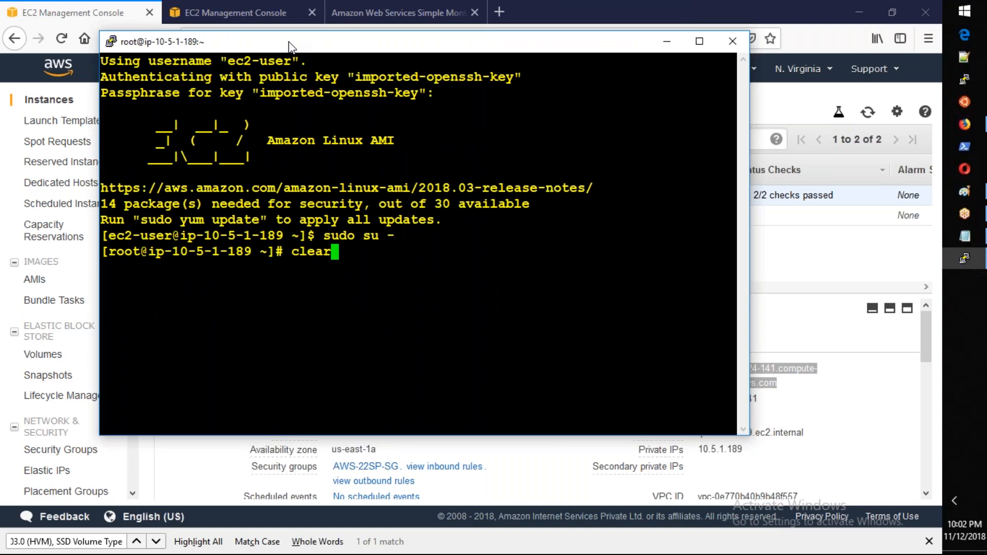
{"action": "key", "text": "Return"}
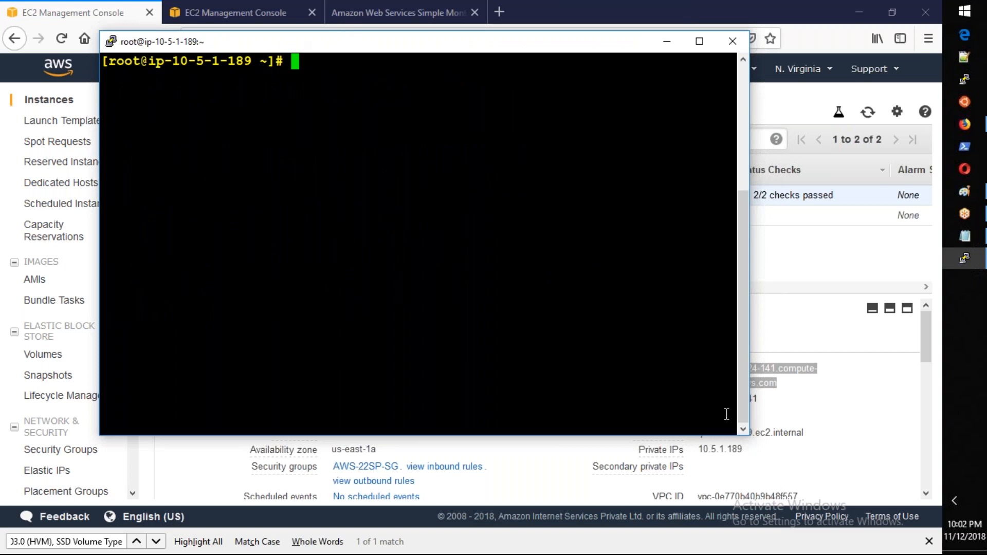
Step: Enlarge the terminal window and run "git" to check whether it is installed
{"action": "left_click_drag", "start_coordinate": [749, 441], "coordinate": [901, 492]}
{"action": "left_click_drag", "start_coordinate": [100, 31], "coordinate": [42, 17]}
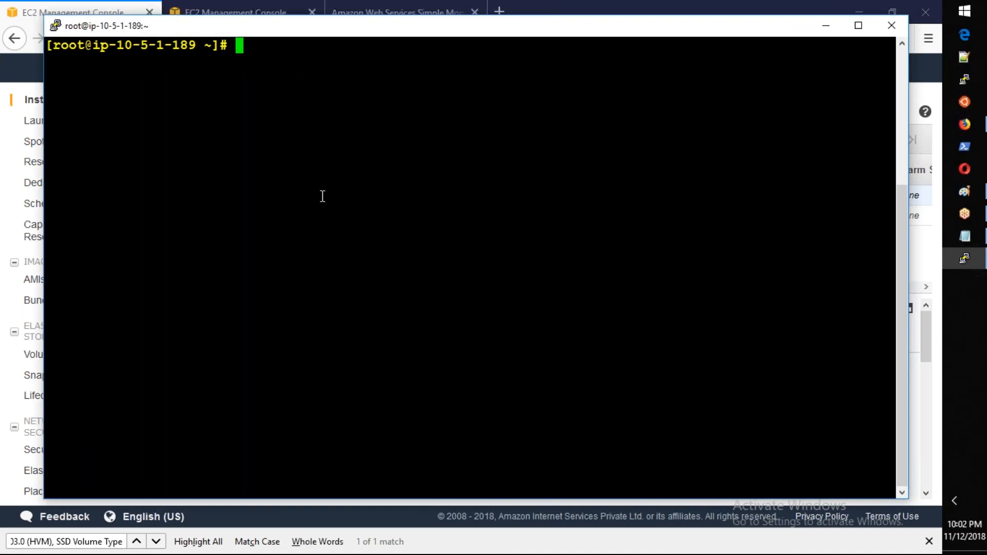
{"action": "type", "text": "git"}
{"action": "key", "text": "Return"}
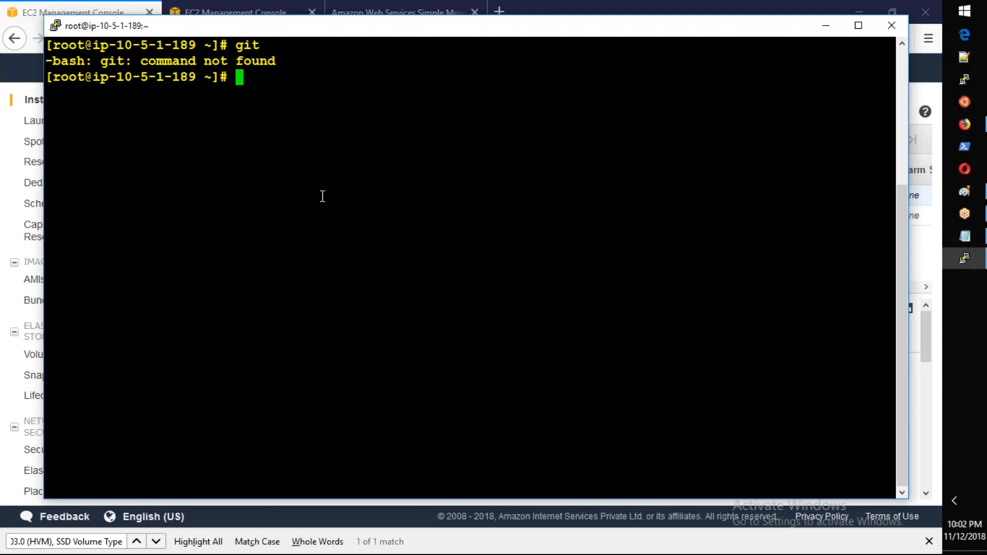
Step: Update all packages on the instance with "yum update -y"
{"action": "type", "text": "yum updat"}
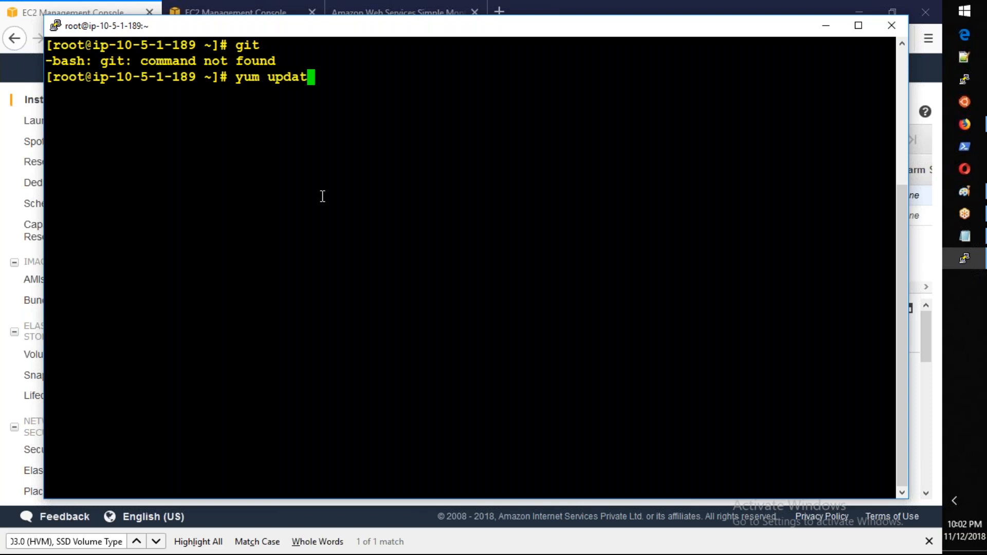
{"action": "type", "text": "e -y"}
{"action": "key", "text": "Return"}
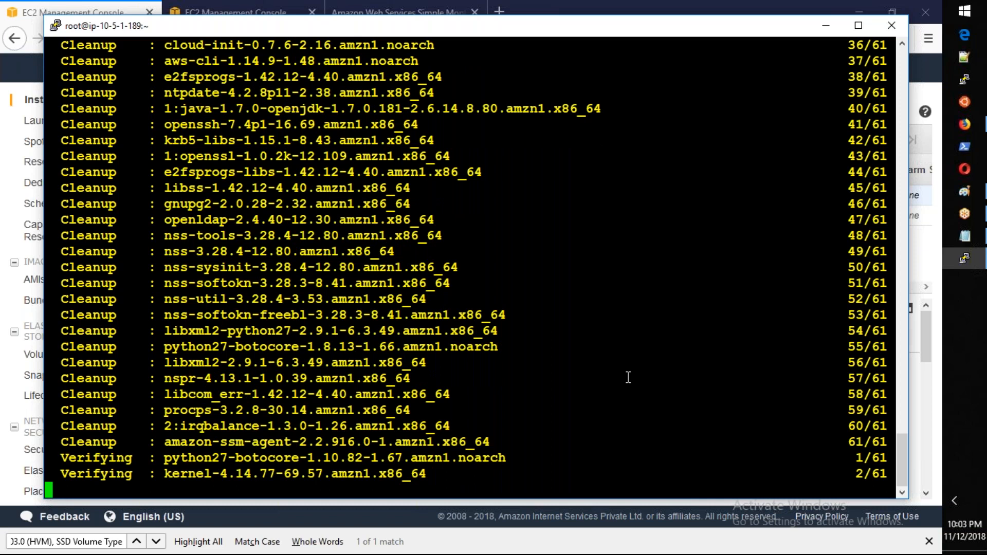
Step: Clear the terminal and install the tree package with "yum install tree -y"
{"action": "key", "text": "ctrl+l"}
{"action": "type", "text": "yum install"}
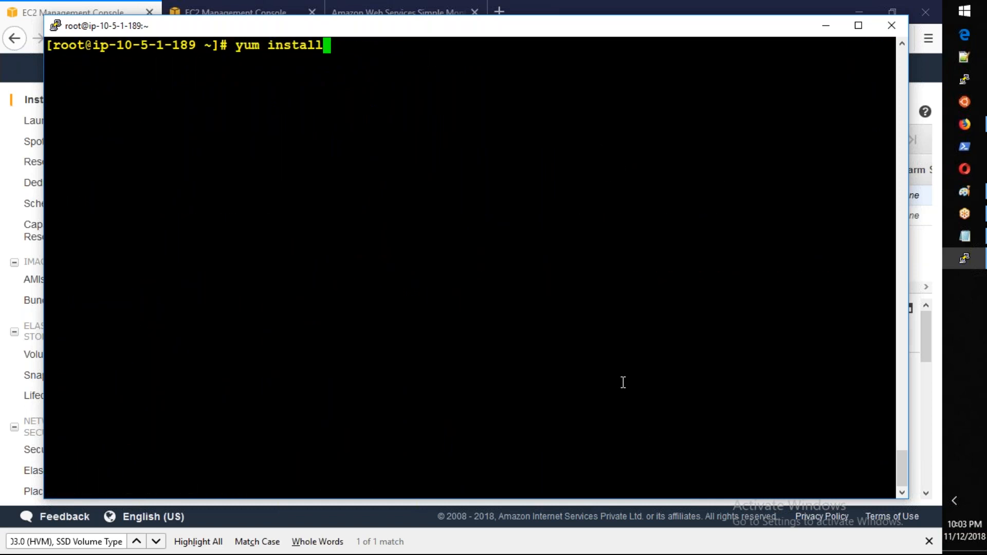
{"action": "type", "text": " tree -y"}
{"action": "key", "text": "Return"}
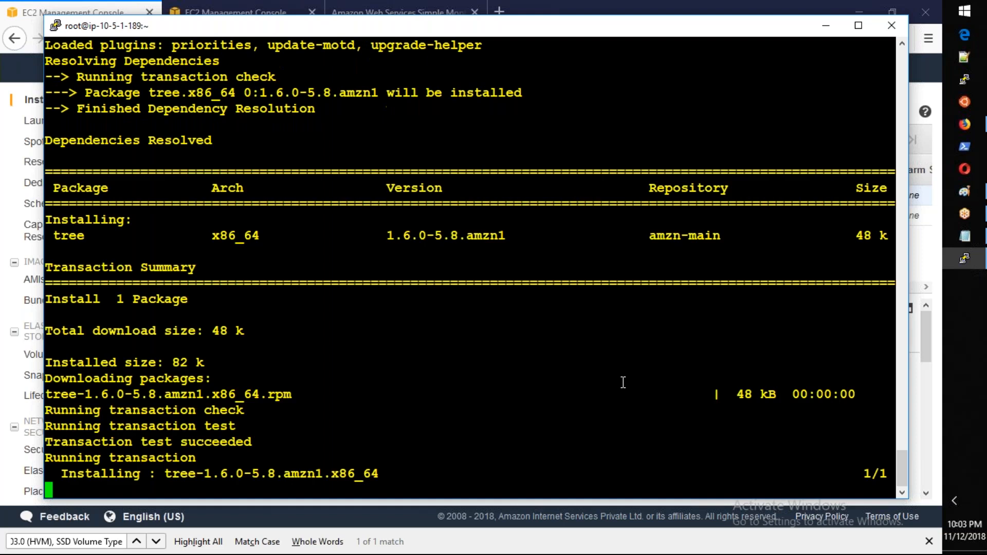
Step: List the /etc/ directory structure with the tree command, and clear the terminal
{"action": "type", "text": "tree /etc/"}
{"action": "key", "text": "Return"}
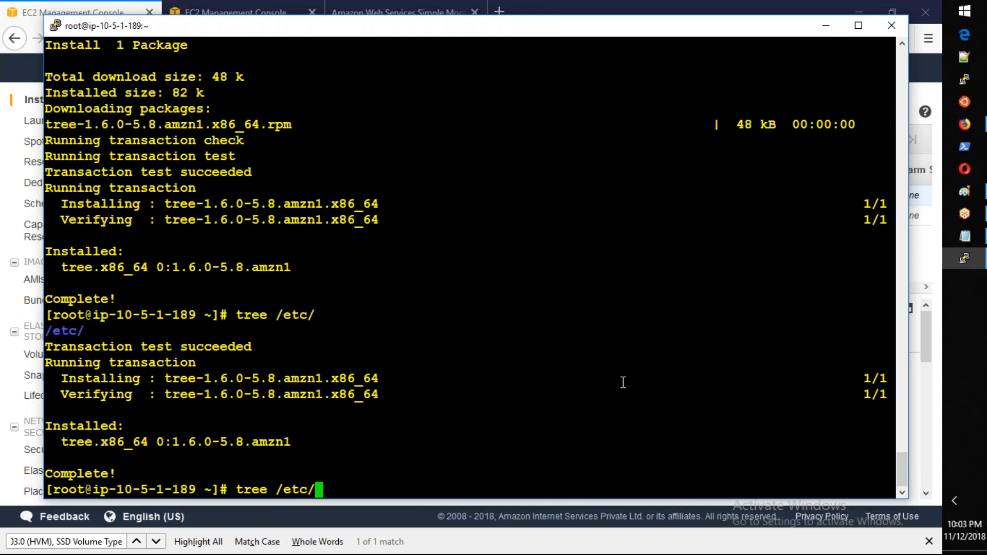
{"action": "key", "text": "ctrl+c"}
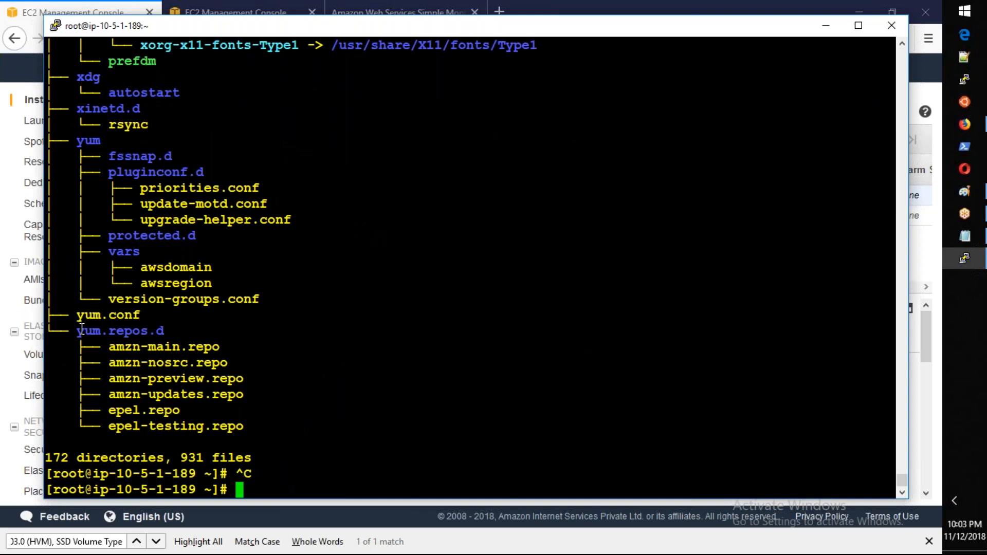
{"action": "type", "text": "clear"}
{"action": "key", "text": "Return"}
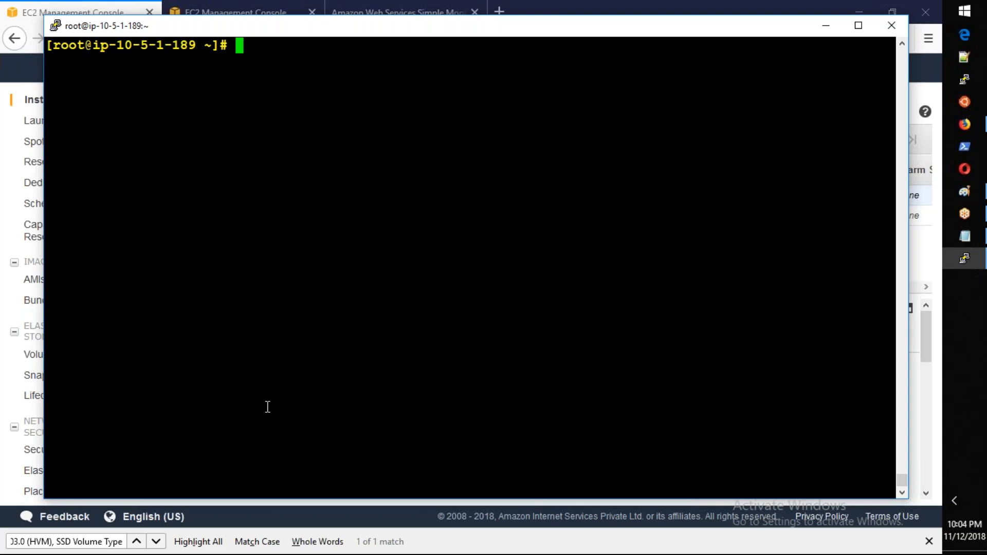
Step: Install the nginx web server with "yum install nginx -y"
{"action": "type", "text": "yum install n"}
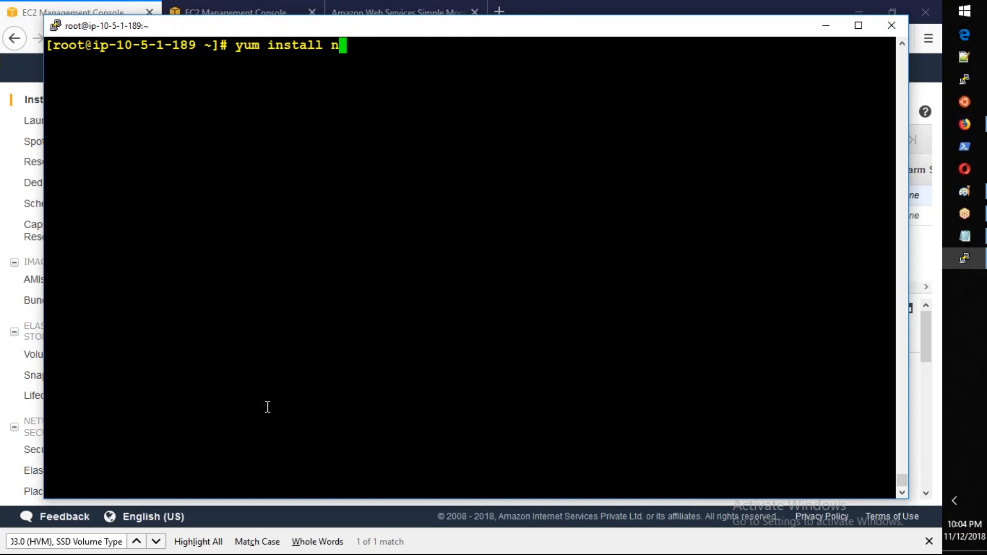
{"action": "type", "text": "ginx -y"}
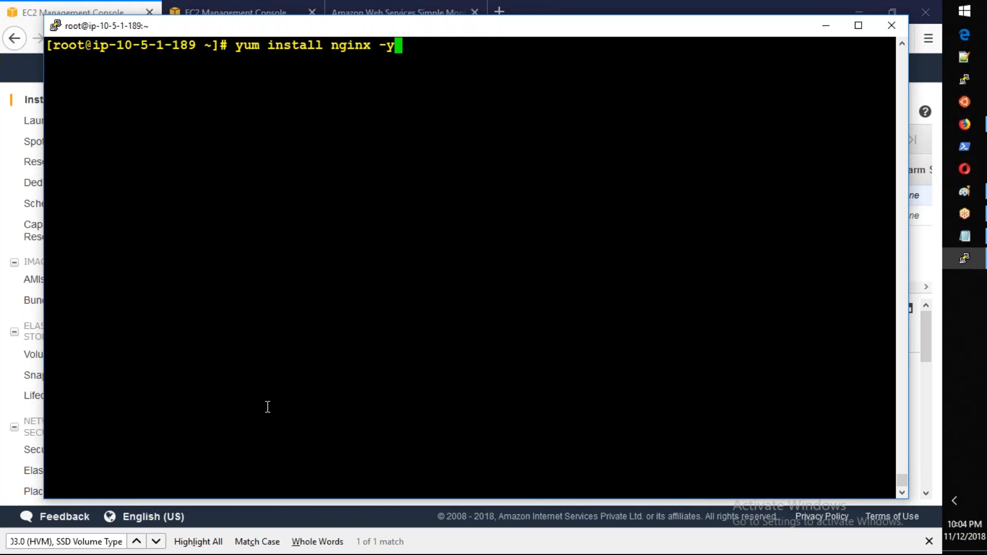
{"action": "key", "text": "Return"}
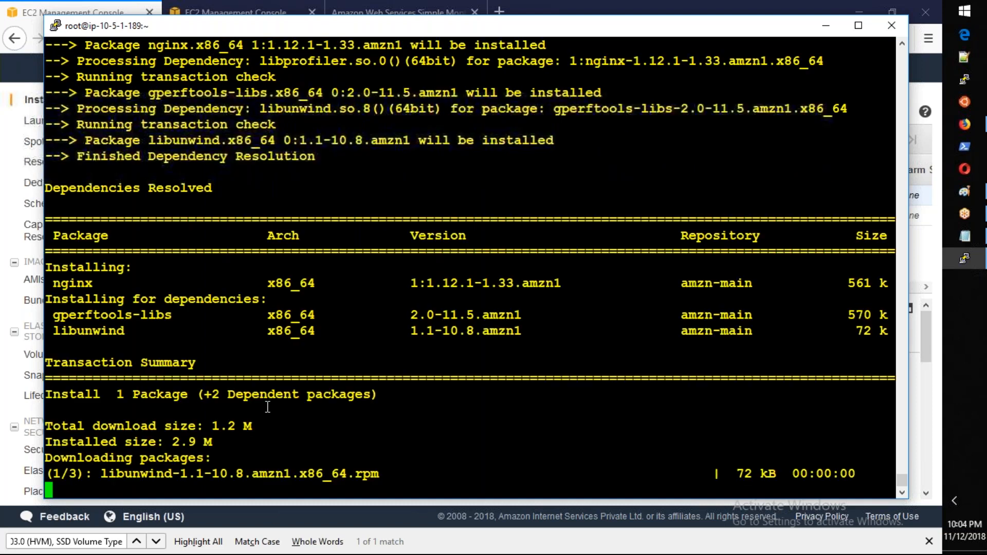
{"action": "key", "text": "Return"}
{"action": "key", "text": "Return"}
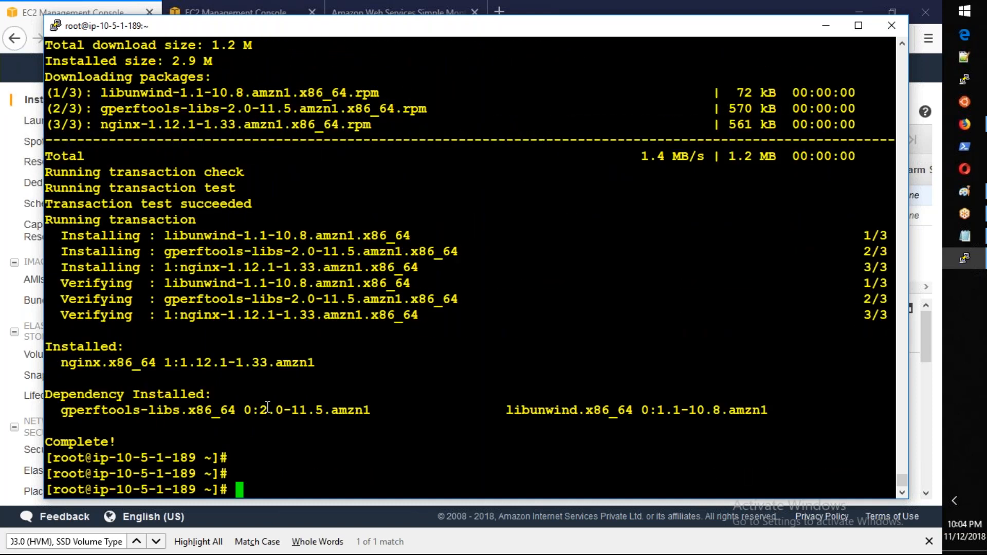
Step: Start nginx with "service nginx start" and enable it at boot with "chkconfig nginx on"
{"action": "key", "text": "Return"}
{"action": "type", "text": "service nginx start"}
{"action": "key", "text": "Return"}
{"action": "type", "text": "chkconfig"}
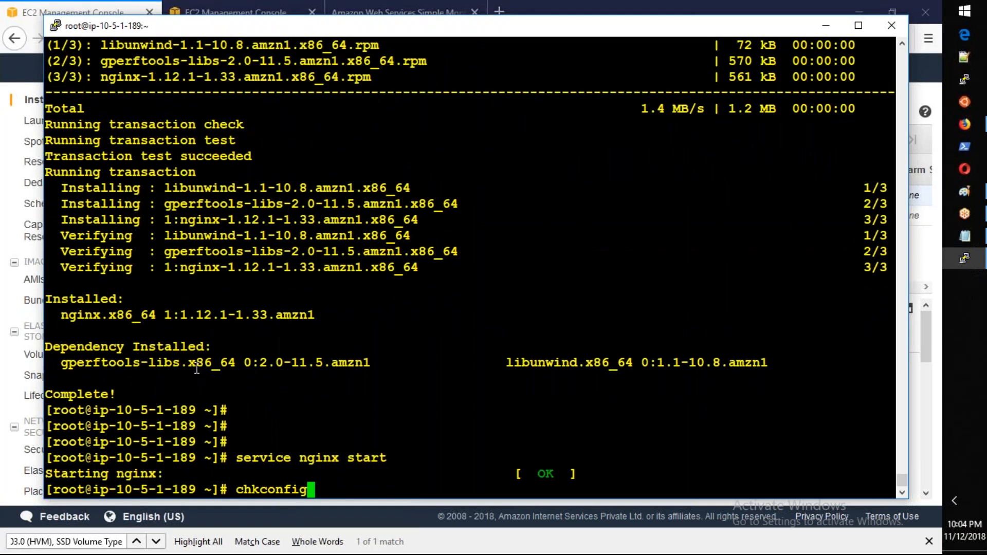
{"action": "type", "text": " nginx on"}
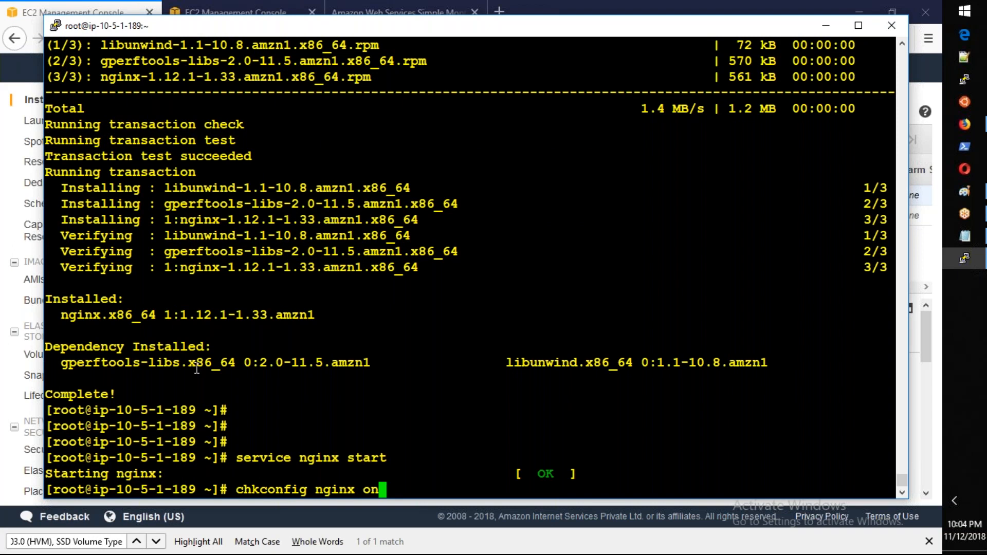
{"action": "key", "text": "Return"}
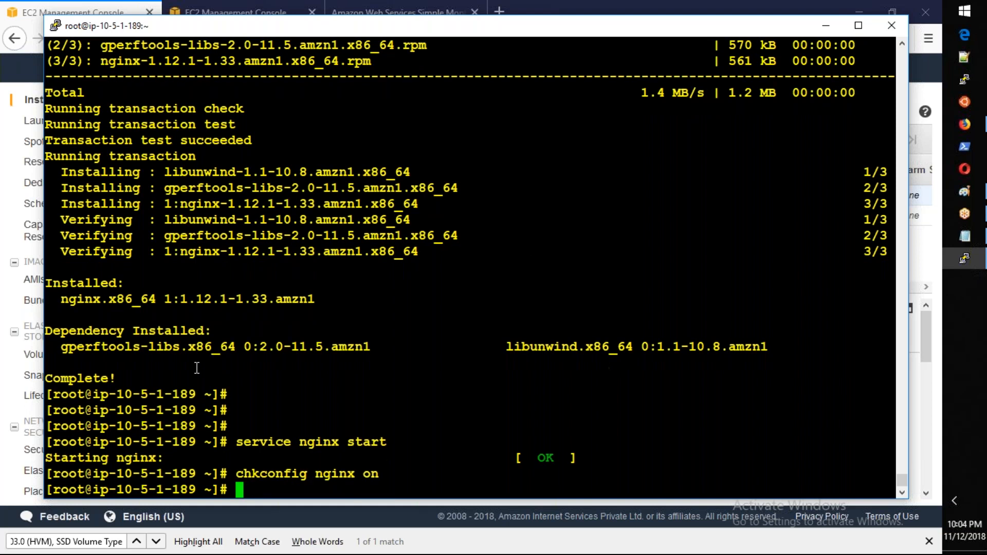
{"action": "key", "text": "Return"}
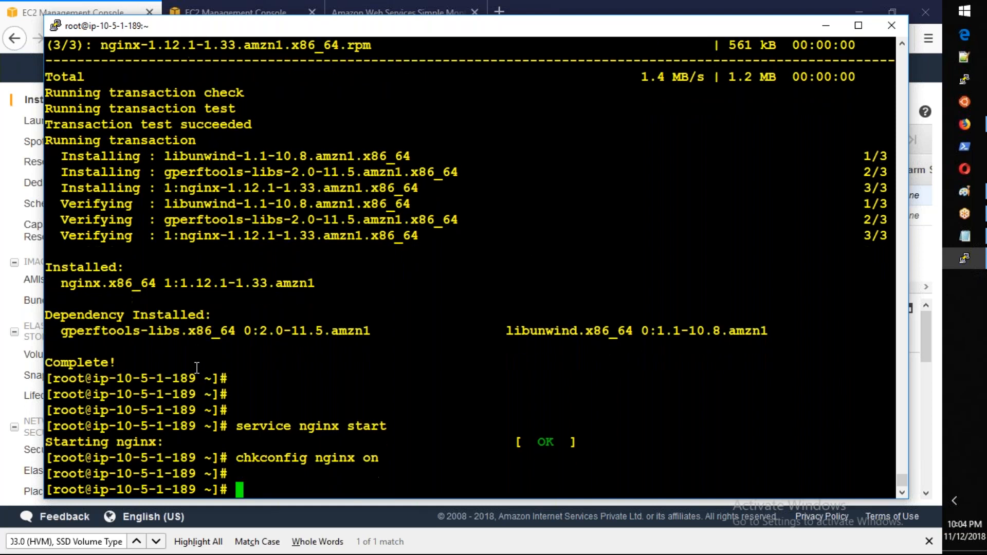
Step: Install Git on the instance with "yum install git -y"
{"action": "key", "text": "Return"}
{"action": "type", "text": "yum install"}
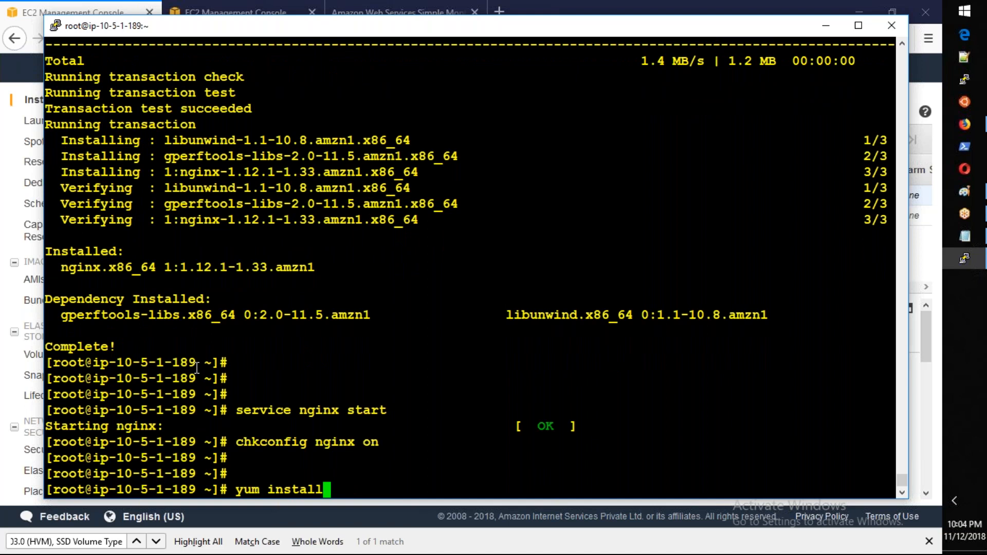
{"action": "type", "text": " git -y"}
{"action": "key", "text": "Return"}
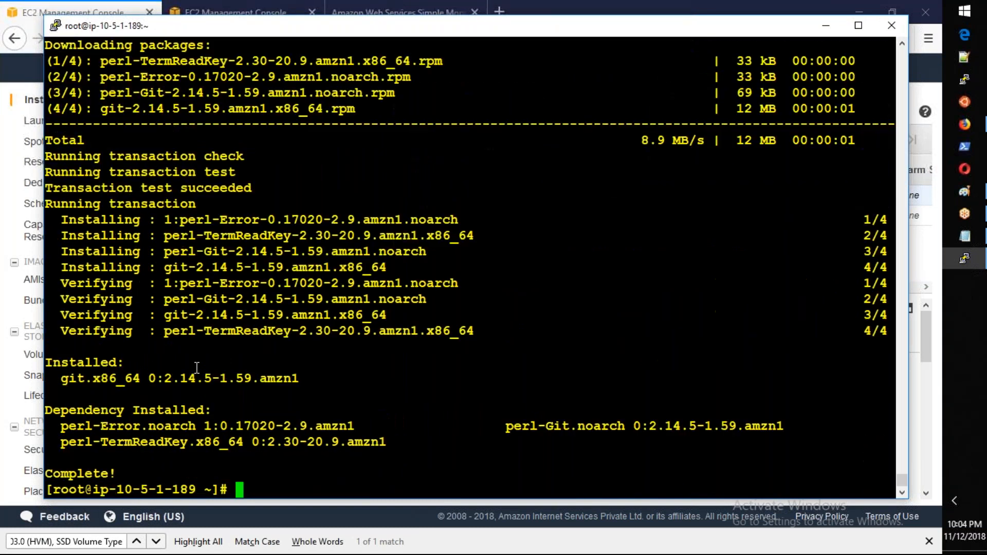
{"action": "key", "text": "Return"}
{"action": "key", "text": "Return"}
{"action": "key", "text": "Return"}
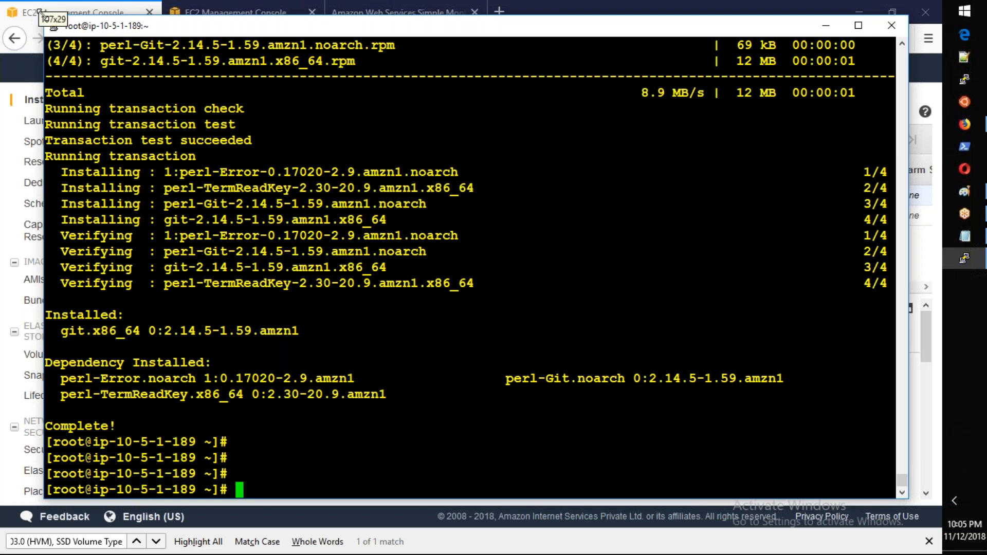
Step: Widen the terminal window slightly and create a user account with "useradd admin2"
{"action": "left_click_drag", "start_coordinate": [38, 11], "coordinate": [28, 11]}
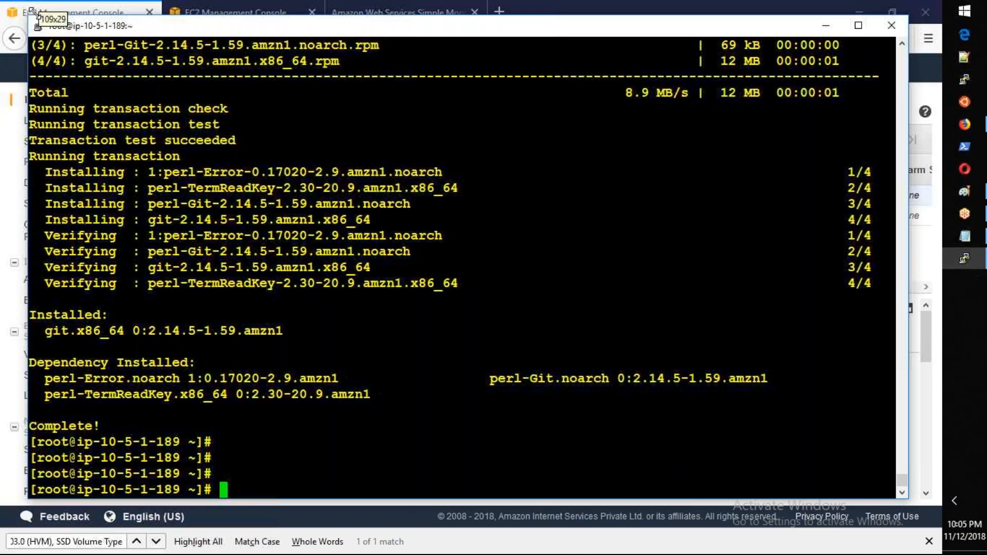
{"action": "type", "text": "usera"}
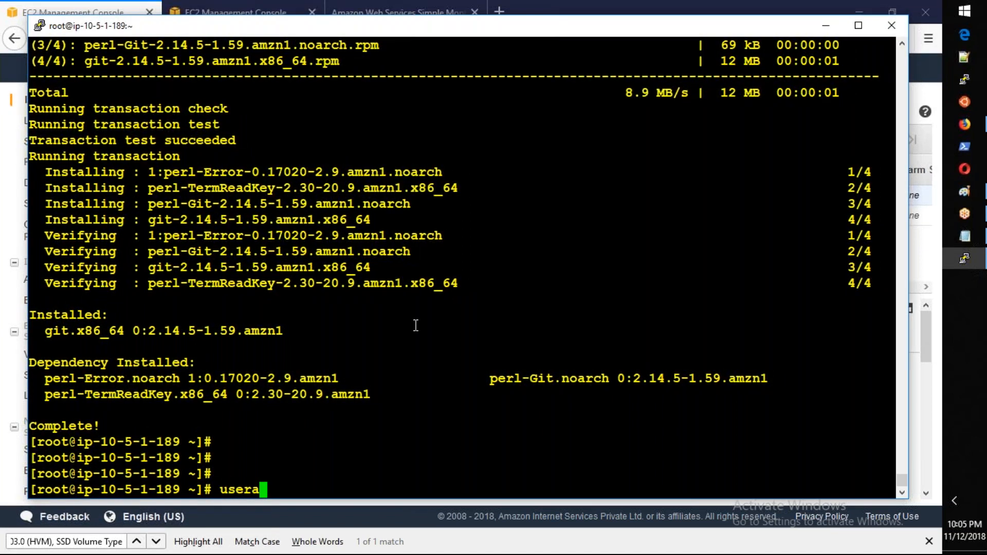
{"action": "type", "text": "dd admin2"}
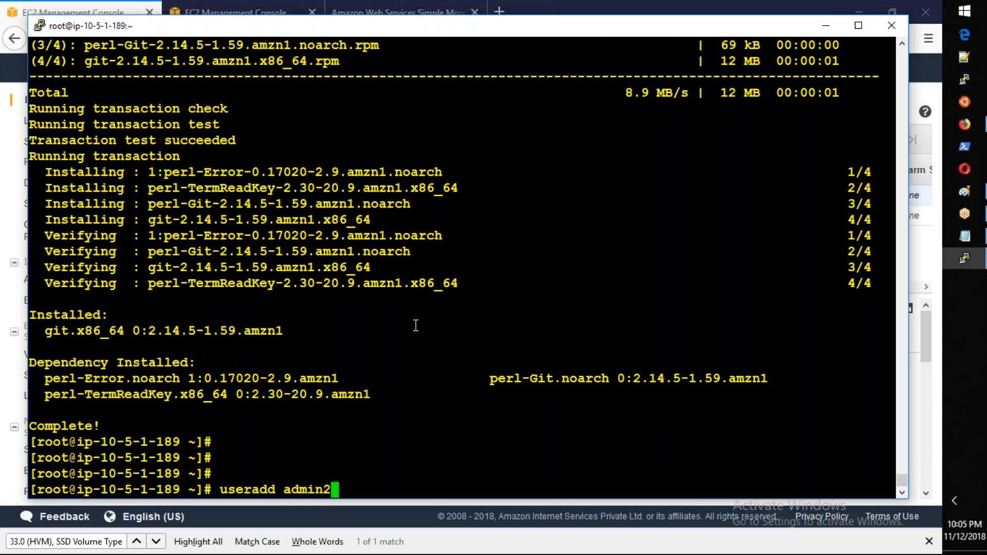
{"action": "key", "text": "Return"}
Step: Set the account password for admin2 with passwd, entering and retyping the new password
{"action": "type", "text": "passwd admin2"}
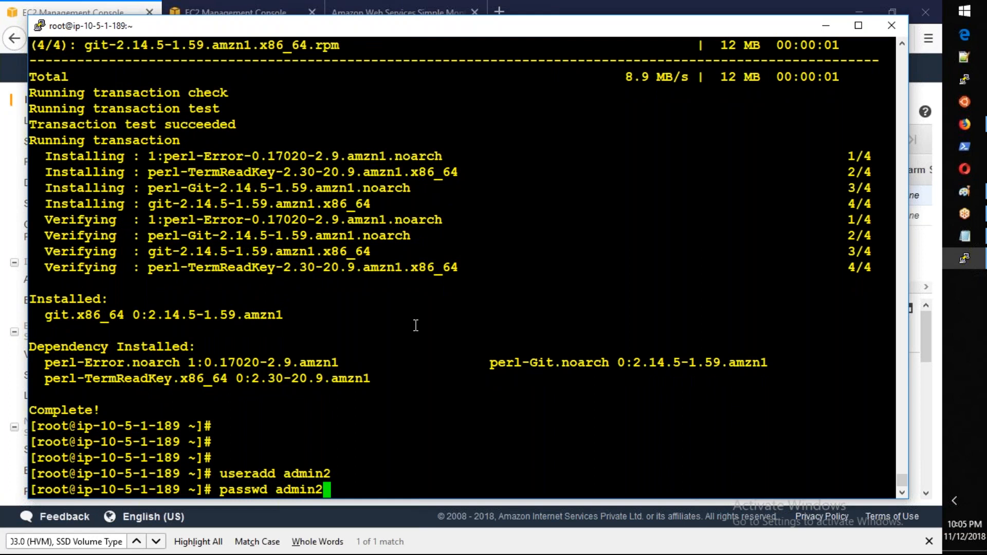
{"action": "key", "text": "Return"}
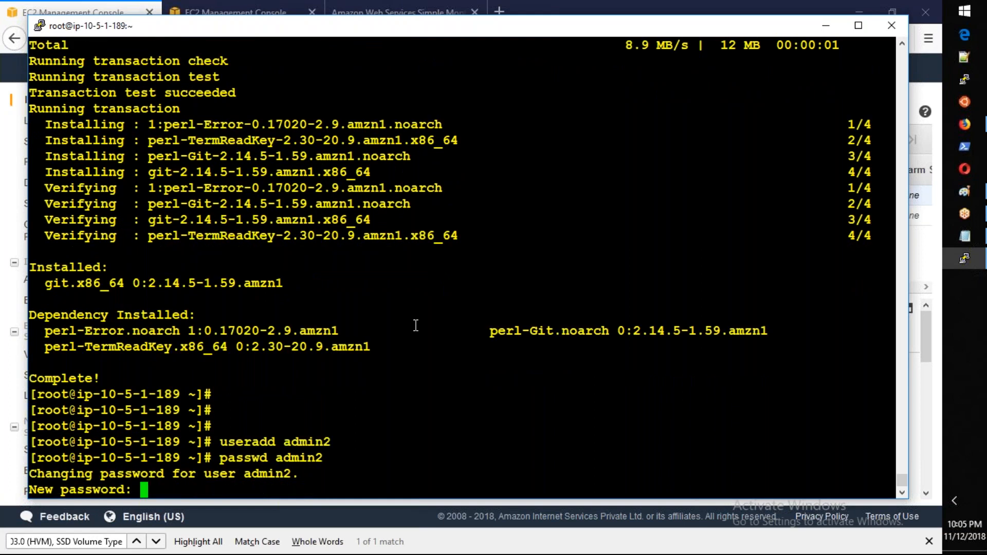
{"action": "key", "text": "Return"}
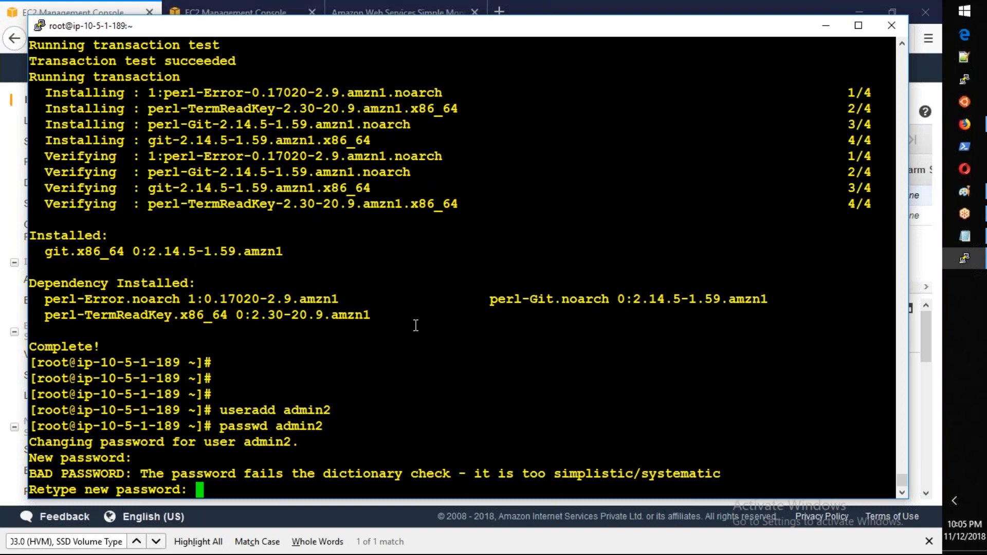
{"action": "key", "text": "Return"}
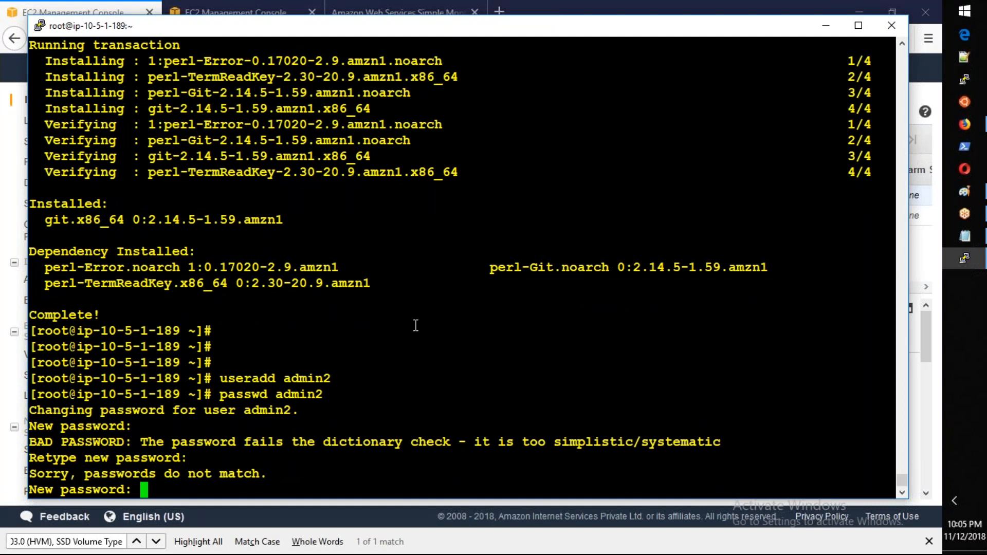
{"action": "key", "text": "Return"}
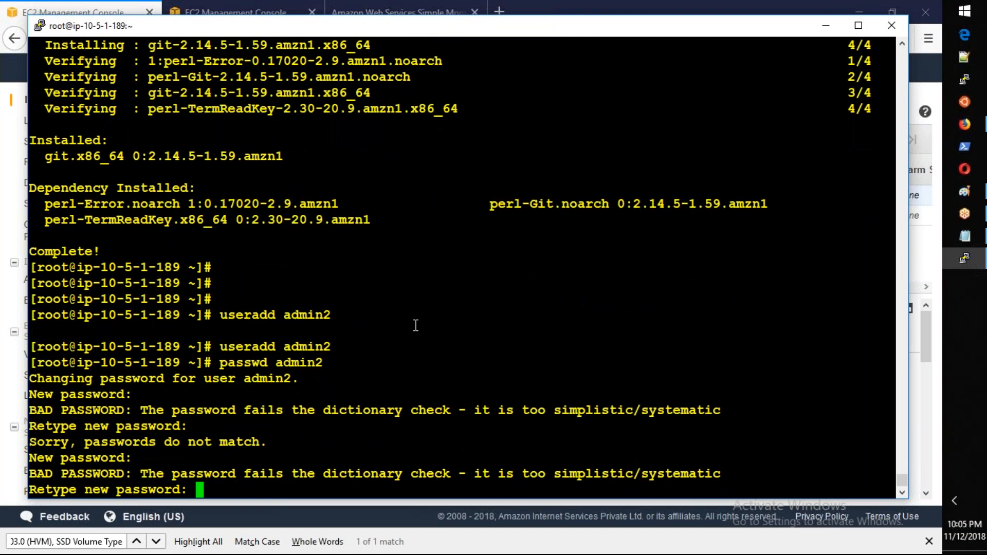
{"action": "key", "text": "Return"}
{"action": "key", "text": "Return"}
{"action": "key", "text": "Return"}
{"action": "key", "text": "Return"}
{"action": "key", "text": "Return"}
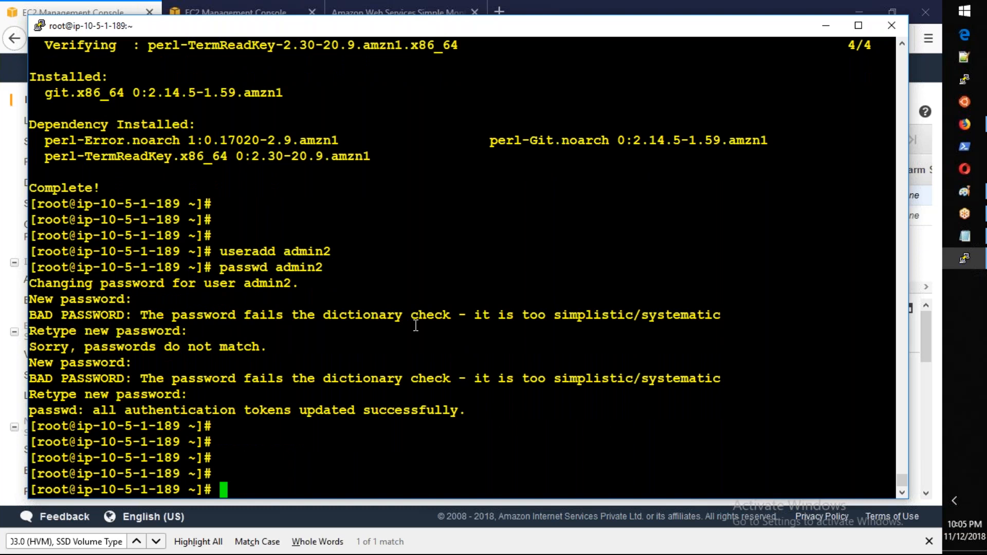
Step: Open the SSH daemon configuration for editing with "nano /etc/ssh/sshd_config"
{"action": "type", "text": "nano .ssh/sshd"}
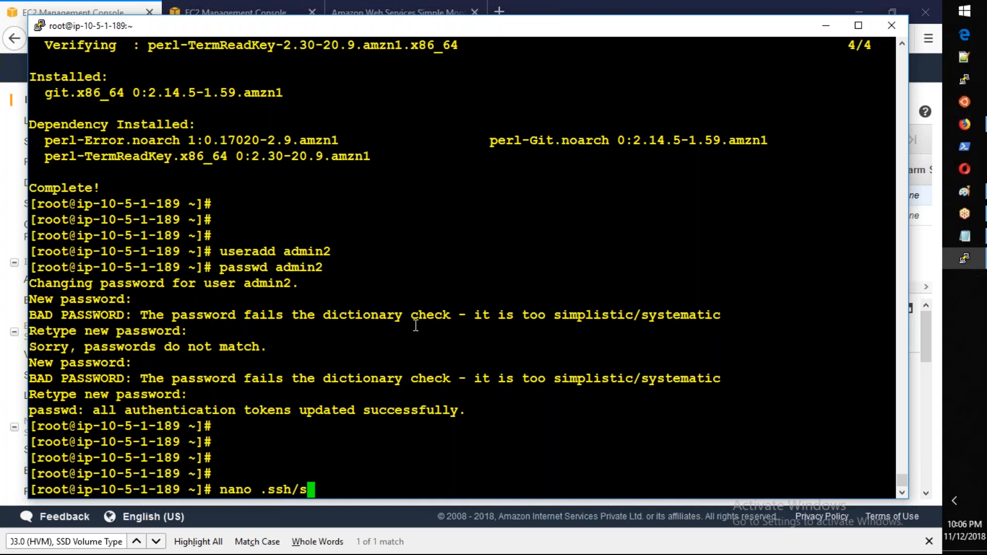
{"action": "key", "text": "BackSpace"}
{"action": "key", "text": "BackSpace"}
{"action": "key", "text": "BackSpace"}
{"action": "key", "text": "BackSpace"}
{"action": "key", "text": "BackSpace"}
{"action": "key", "text": "BackSpace"}
{"action": "key", "text": "BackSpace"}
{"action": "key", "text": "BackSpace"}
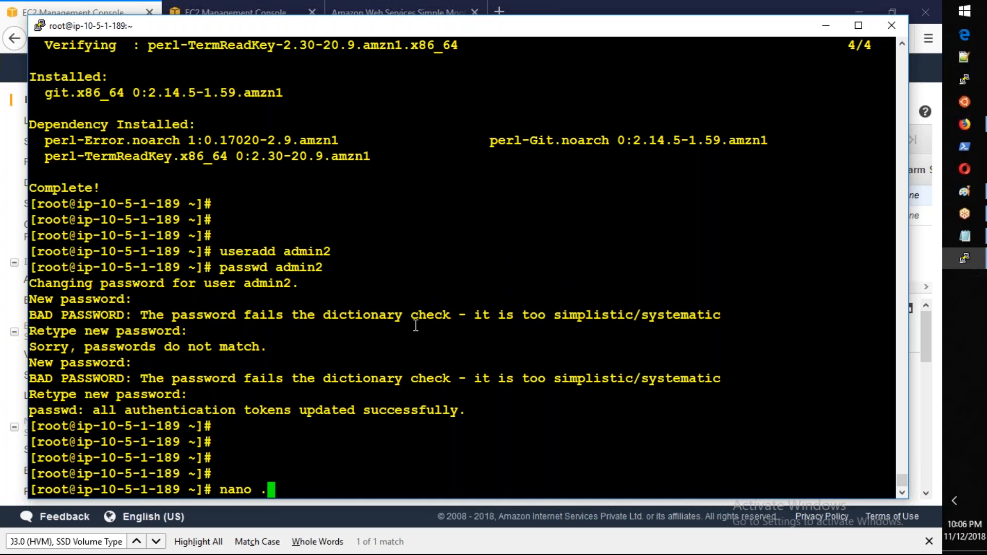
{"action": "key", "text": "BackSpace"}
{"action": "type", "text": "/etc/sshd"}
{"action": "key", "text": "BackSpace"}
{"action": "type", "text": "/s"}
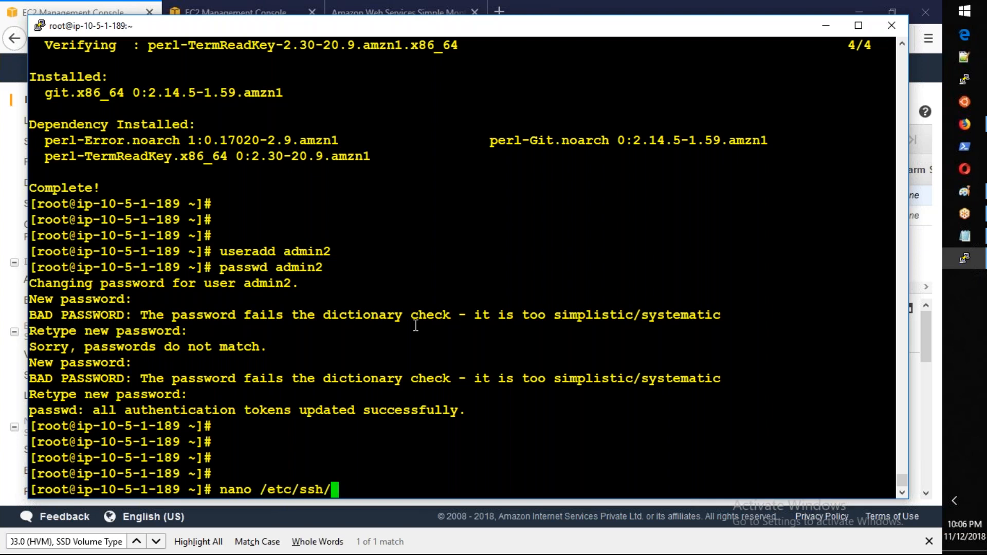
{"action": "type", "text": "shd"}
{"action": "key", "text": "Tab"}
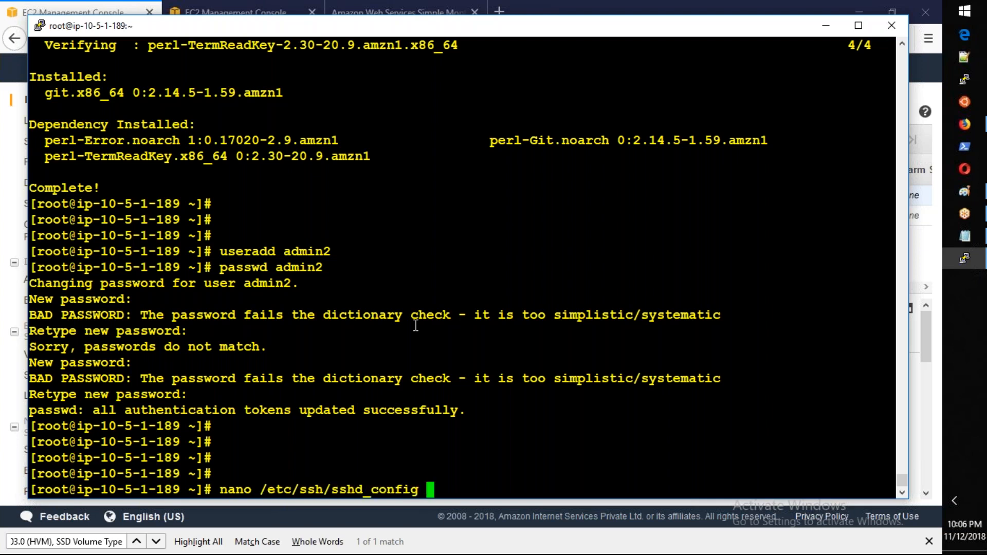
{"action": "key", "text": "Return"}
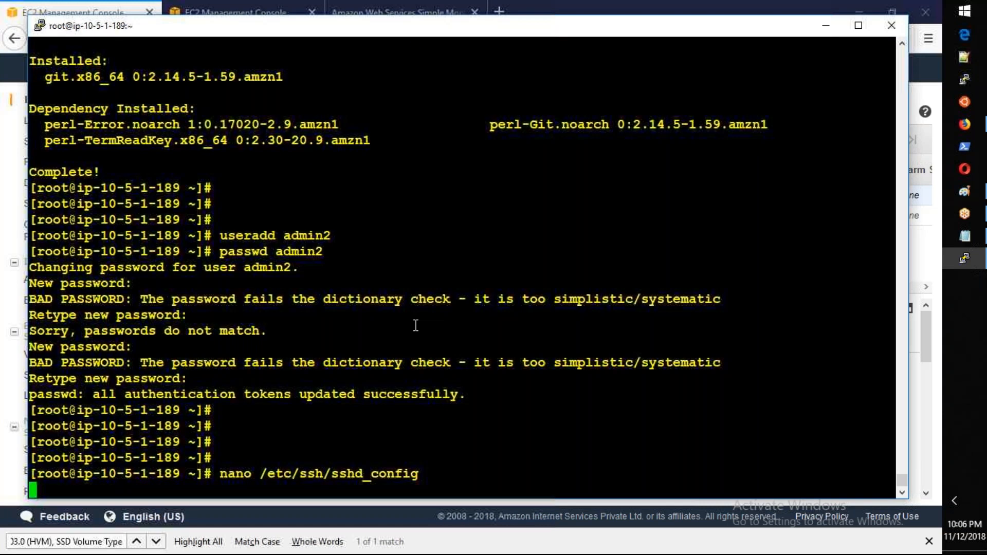
Step: Set PasswordAuthentication to yes in sshd_config, save the file and exit nano
{"action": "key", "text": "Down"}
{"action": "key", "text": "Down"}
{"action": "key", "text": "Down"}
{"action": "key", "text": "Down"}
{"action": "key", "text": "Down"}
{"action": "key", "text": "Down"}
{"action": "key", "text": "Down"}
{"action": "key", "text": "Down"}
{"action": "key", "text": "Down"}
{"action": "key", "text": "Down"}
{"action": "key", "text": "Down"}
{"action": "key", "text": "Down"}
{"action": "key", "text": "Down"}
{"action": "key", "text": "Down"}
{"action": "key", "text": "Down"}
{"action": "key", "text": "Down"}
{"action": "key", "text": "Down"}
{"action": "key", "text": "Down"}
{"action": "key", "text": "Down"}
{"action": "key", "text": "Down"}
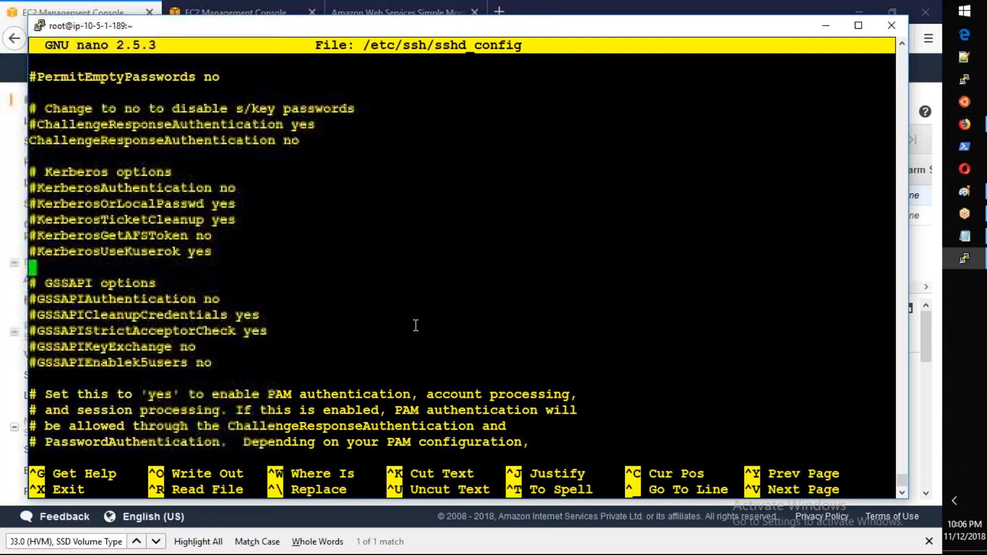
{"action": "key", "text": "Down"}
{"action": "key", "text": "Down"}
{"action": "key", "text": "Down"}
{"action": "key", "text": "Down"}
{"action": "key", "text": "Down"}
{"action": "key", "text": "Down"}
{"action": "key", "text": "Down"}
{"action": "key", "text": "Down"}
{"action": "key", "text": "Down"}
{"action": "key", "text": "Down"}
{"action": "key", "text": "Down"}
{"action": "key", "text": "Down"}
{"action": "key", "text": "Down"}
{"action": "key", "text": "Down"}
{"action": "key", "text": "Down"}
{"action": "key", "text": "Down"}
{"action": "key", "text": "Down"}
{"action": "key", "text": "Down"}
{"action": "key", "text": "Down"}
{"action": "key", "text": "Down"}
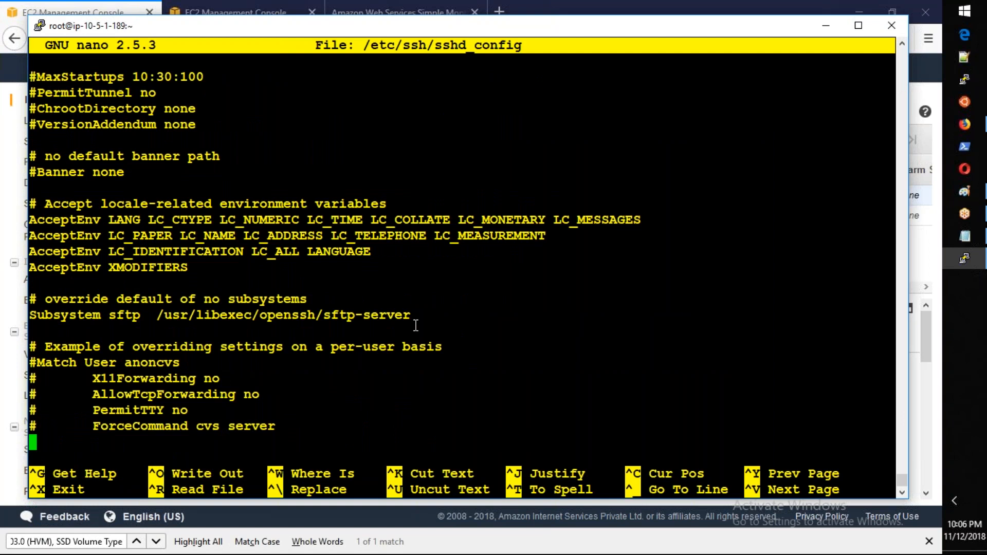
{"action": "key", "text": "Up"}
{"action": "key", "text": "Up"}
{"action": "key", "text": "Up"}
{"action": "key", "text": "Up"}
{"action": "key", "text": "Up"}
{"action": "key", "text": "Up"}
{"action": "key", "text": "Up"}
{"action": "key", "text": "Up"}
{"action": "key", "text": "Up"}
{"action": "key", "text": "Up"}
{"action": "key", "text": "Up"}
{"action": "key", "text": "Up"}
{"action": "key", "text": "Up"}
{"action": "key", "text": "Up"}
{"action": "key", "text": "Up"}
{"action": "key", "text": "Up"}
{"action": "key", "text": "Up"}
{"action": "key", "text": "Up"}
{"action": "key", "text": "Up"}
{"action": "key", "text": "Up"}
{"action": "key", "text": "Up"}
{"action": "key", "text": "Up"}
{"action": "key", "text": "Up"}
{"action": "key", "text": "Up"}
{"action": "key", "text": "Up"}
{"action": "key", "text": "Up"}
{"action": "key", "text": "Up"}
{"action": "key", "text": "Up"}
{"action": "key", "text": "Up"}
{"action": "key", "text": "Up"}
{"action": "key", "text": "Up"}
{"action": "key", "text": "Up"}
{"action": "key", "text": "Up"}
{"action": "key", "text": "Up"}
{"action": "key", "text": "Up"}
{"action": "key", "text": "Up"}
{"action": "key", "text": "Up"}
{"action": "key", "text": "Up"}
{"action": "key", "text": "Up"}
{"action": "key", "text": "Up"}
{"action": "key", "text": "Up"}
{"action": "key", "text": "Up"}
{"action": "key", "text": "Up"}
{"action": "key", "text": "Up"}
{"action": "key", "text": "Up"}
{"action": "key", "text": "Up"}
{"action": "key", "text": "Up"}
{"action": "key", "text": "Up"}
{"action": "key", "text": "Up"}
{"action": "key", "text": "Up"}
{"action": "key", "text": "Up"}
{"action": "key", "text": "Up"}
{"action": "key", "text": "Up"}
{"action": "key", "text": "Up"}
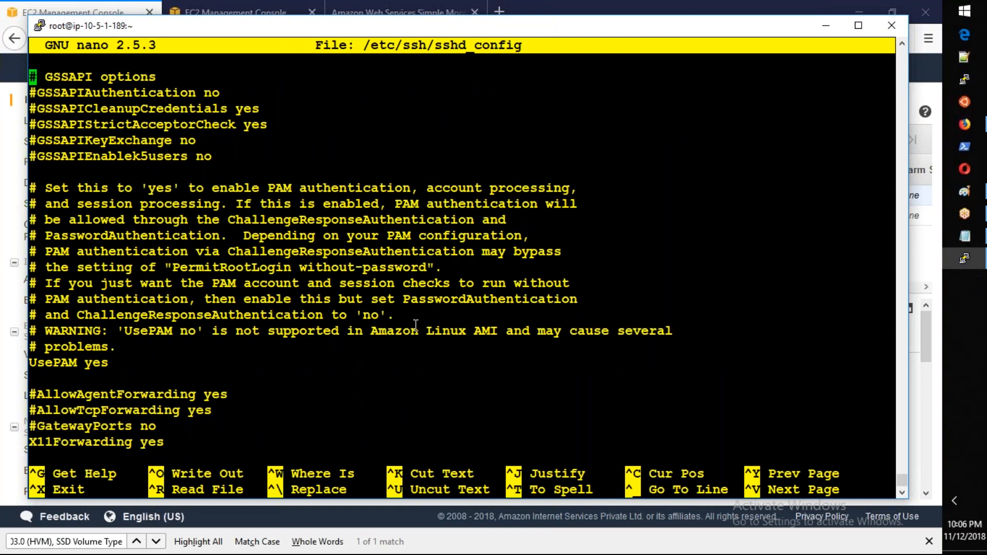
{"action": "key", "text": "Up"}
{"action": "key", "text": "Up"}
{"action": "key", "text": "Up"}
{"action": "key", "text": "Up"}
{"action": "key", "text": "Up"}
{"action": "key", "text": "Up"}
{"action": "key", "text": "Up"}
{"action": "key", "text": "Up"}
{"action": "key", "text": "Up"}
{"action": "key", "text": "Up"}
{"action": "key", "text": "Up"}
{"action": "key", "text": "Up"}
{"action": "key", "text": "Up"}
{"action": "key", "text": "Up"}
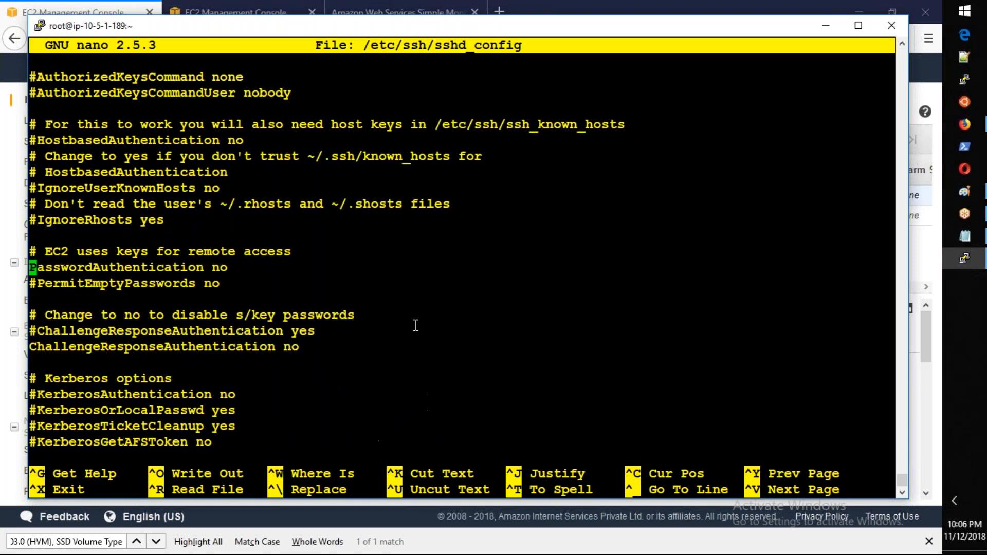
{"action": "key", "text": "Right"}
{"action": "key", "text": "Right"}
{"action": "key", "text": "Right"}
{"action": "key", "text": "Right"}
{"action": "key", "text": "Right"}
{"action": "key", "text": "Right"}
{"action": "key", "text": "Right"}
{"action": "key", "text": "Right"}
{"action": "key", "text": "Right"}
{"action": "key", "text": "Right"}
{"action": "key", "text": "Right"}
{"action": "key", "text": "Right"}
{"action": "key", "text": "Right"}
{"action": "key", "text": "Right"}
{"action": "key", "text": "Right"}
{"action": "key", "text": "Right"}
{"action": "key", "text": "Right"}
{"action": "key", "text": "Right"}
{"action": "key", "text": "Right"}
{"action": "key", "text": "Right"}
{"action": "key", "text": "Right"}
{"action": "key", "text": "Right"}
{"action": "key", "text": "Right"}
{"action": "key", "text": "Right"}
{"action": "key", "text": "Right"}
{"action": "key", "text": "BackSpace"}
{"action": "key", "text": "BackSpace"}
{"action": "type", "text": "yes"}
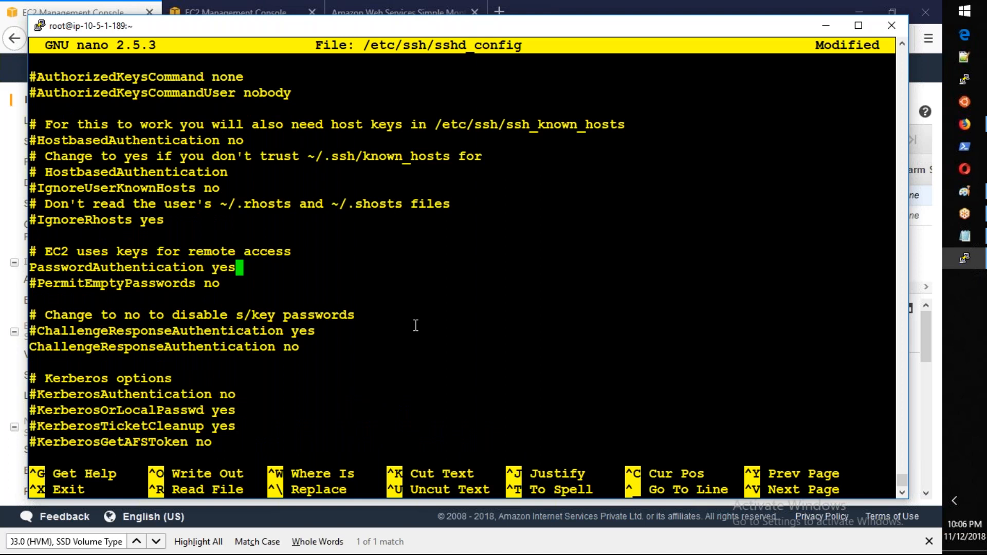
{"action": "key", "text": "ctrl+o"}
{"action": "key", "text": "Return"}
{"action": "key", "text": "ctrl+x"}
Step: Restart the SSH daemon with "service sshd restart"
{"action": "type", "text": "se"}
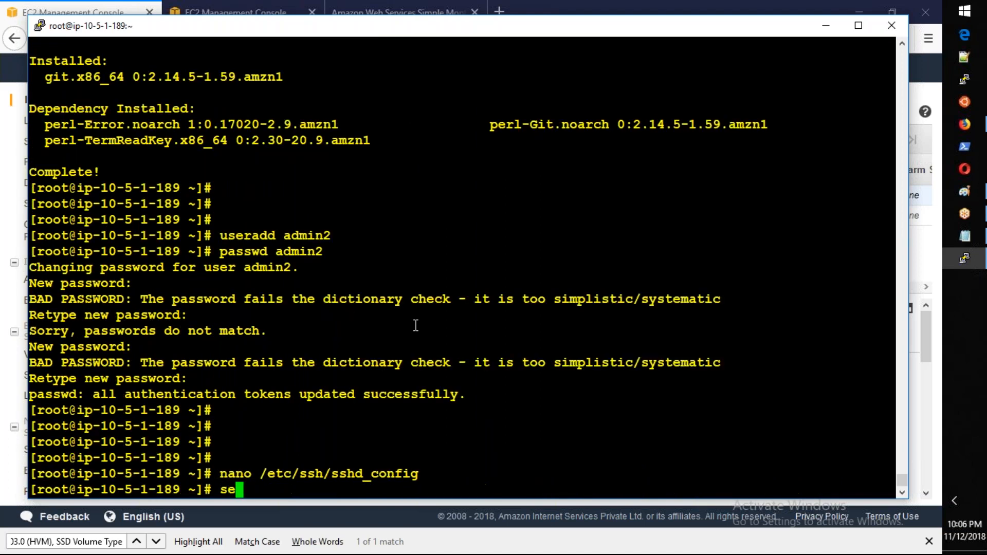
{"action": "type", "text": "rvice sshd restart"}
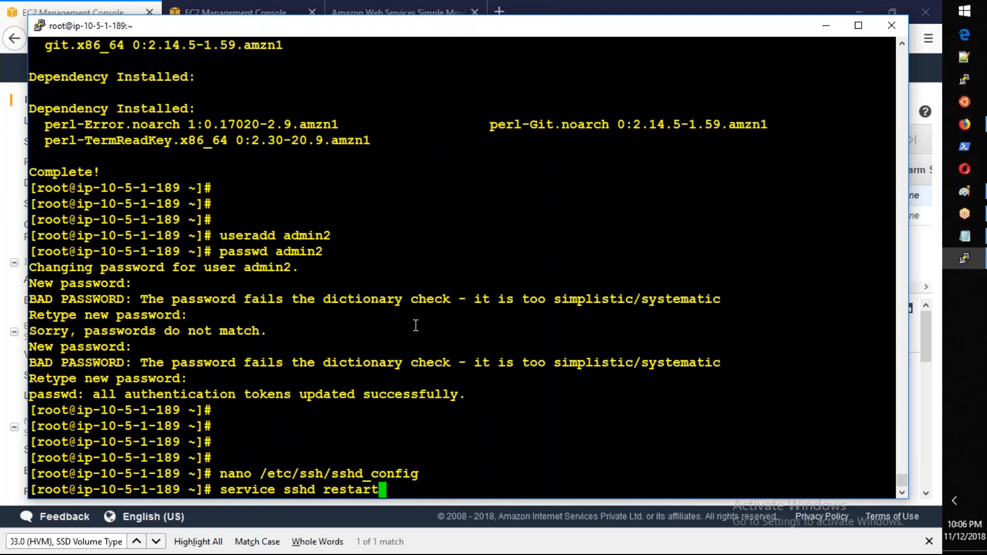
{"action": "key", "text": "Return"}
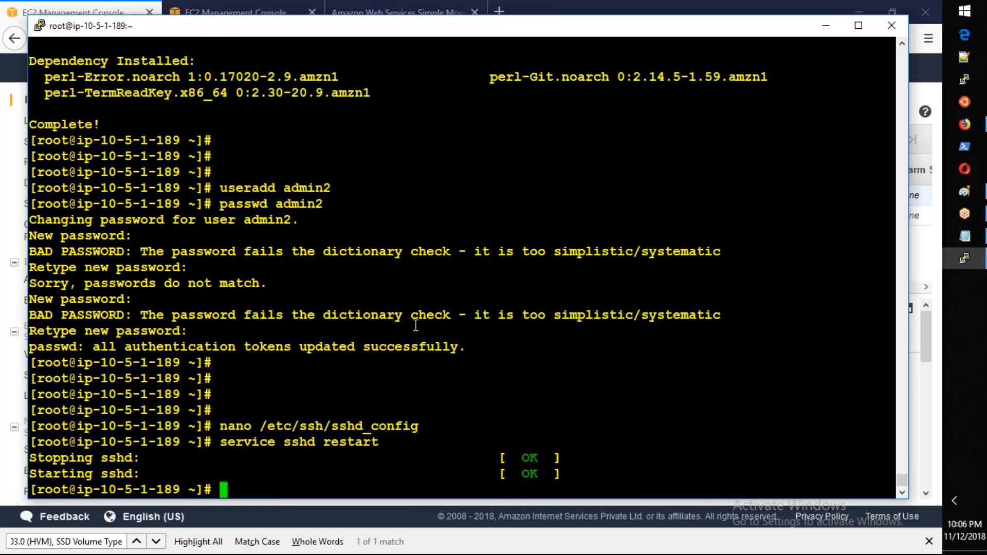
Step: Open the sudoers file with visudo and go to its last line, "#includedir /etc/sudoers.d"
{"action": "type", "text": "visudo"}
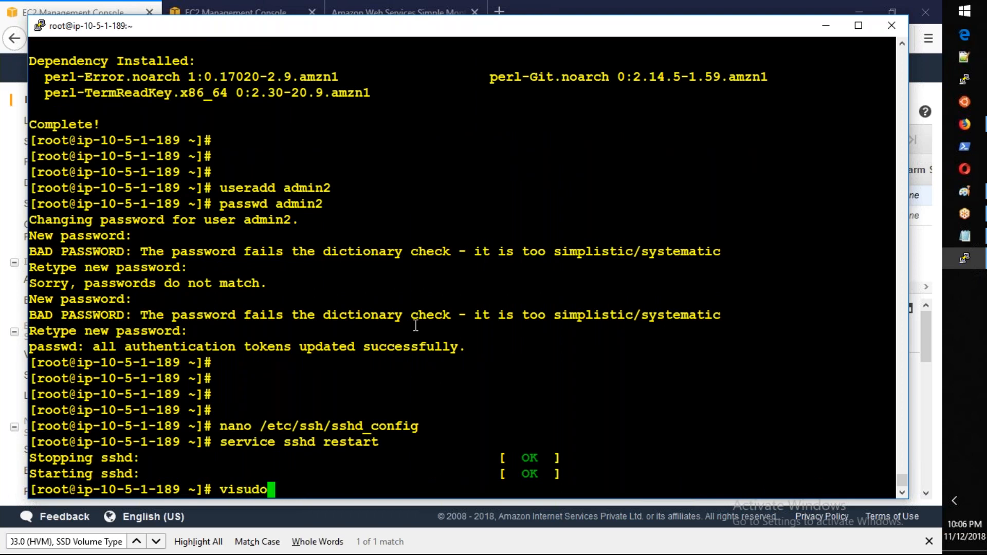
{"action": "key", "text": "Return"}
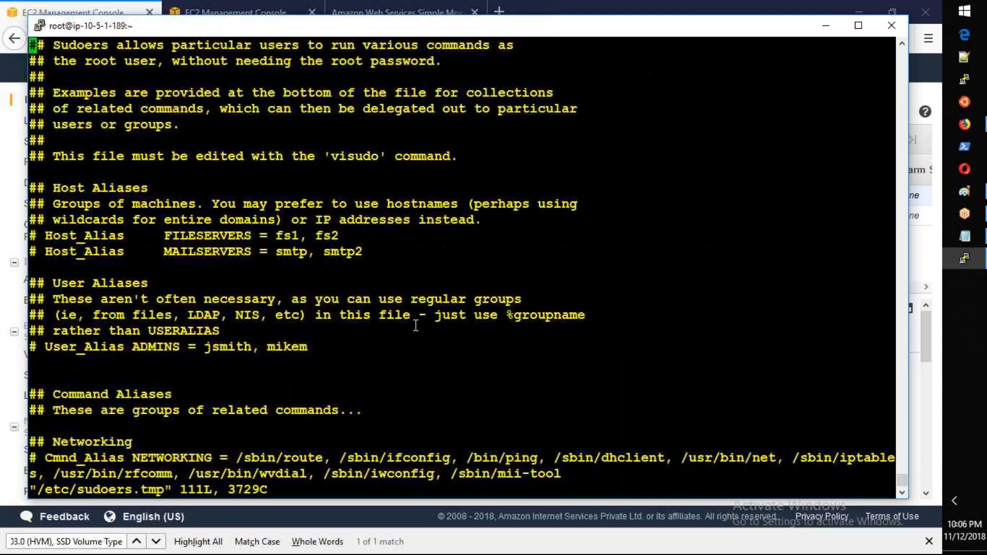
{"action": "key", "text": "Down"}
{"action": "key", "text": "Down"}
{"action": "key", "text": "Down"}
{"action": "key", "text": "Down"}
{"action": "key", "text": "Down"}
{"action": "key", "text": "Down"}
{"action": "key", "text": "Down"}
{"action": "key", "text": "Down"}
{"action": "key", "text": "Down"}
{"action": "key", "text": "Down"}
{"action": "key", "text": "Down"}
{"action": "key", "text": "Down"}
{"action": "key", "text": "Down"}
{"action": "key", "text": "Down"}
{"action": "key", "text": "Down"}
{"action": "key", "text": "Down"}
{"action": "key", "text": "Down"}
{"action": "key", "text": "Down"}
{"action": "key", "text": "Down"}
{"action": "key", "text": "Down"}
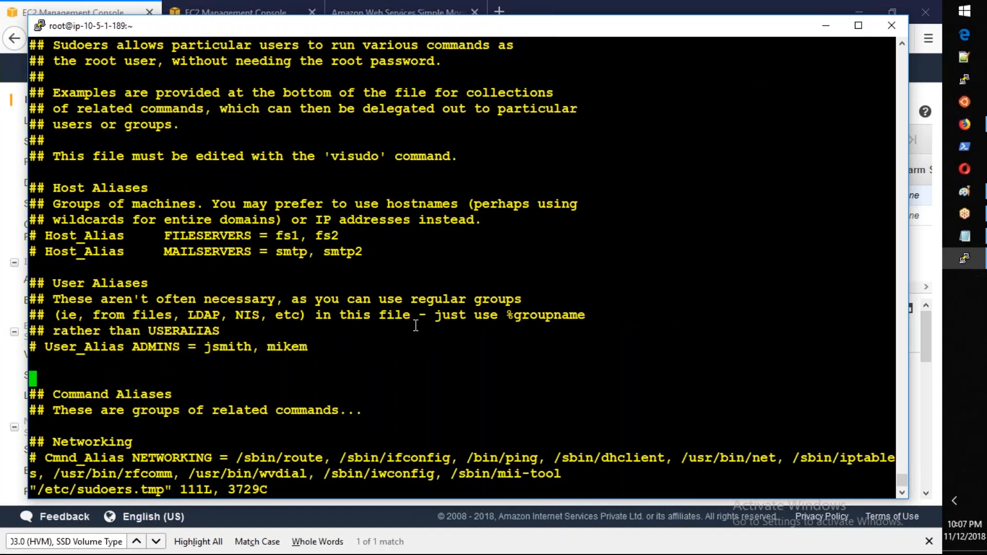
{"action": "key", "text": "Down"}
{"action": "key", "text": "Down"}
{"action": "key", "text": "Down"}
{"action": "key", "text": "Down"}
{"action": "key", "text": "Down"}
{"action": "key", "text": "Down"}
{"action": "key", "text": "Down"}
{"action": "key", "text": "Down"}
{"action": "key", "text": "Down"}
{"action": "key", "text": "Down"}
{"action": "key", "text": "Down"}
{"action": "key", "text": "Down"}
{"action": "key", "text": "Down"}
{"action": "key", "text": "Down"}
{"action": "key", "text": "Down"}
{"action": "key", "text": "Down"}
{"action": "key", "text": "Down"}
{"action": "key", "text": "Down"}
{"action": "key", "text": "Down"}
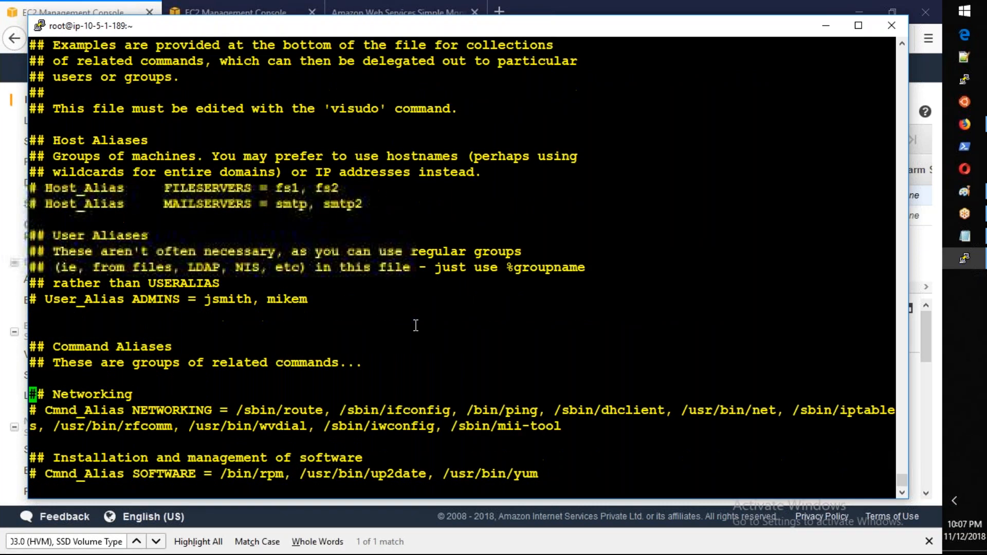
{"action": "key", "text": "Down"}
{"action": "key", "text": "Down"}
{"action": "key", "text": "Down"}
{"action": "key", "text": "Down"}
{"action": "key", "text": "Down"}
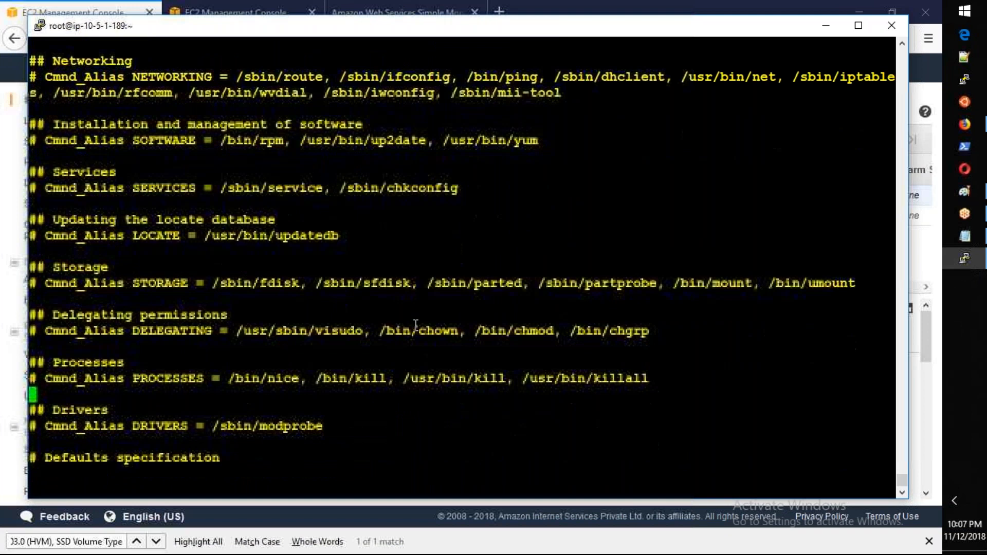
{"action": "key", "text": "Down"}
{"action": "key", "text": "Down"}
{"action": "key", "text": "Down"}
{"action": "key", "text": "Down"}
{"action": "key", "text": "Down"}
{"action": "key", "text": "Down"}
{"action": "key", "text": "Down"}
{"action": "key", "text": "Down"}
{"action": "key", "text": "Down"}
{"action": "key", "text": "Down"}
{"action": "key", "text": "Down"}
{"action": "key", "text": "Down"}
{"action": "key", "text": "Down"}
{"action": "key", "text": "Down"}
{"action": "key", "text": "Down"}
{"action": "key", "text": "Down"}
{"action": "key", "text": "Down"}
{"action": "key", "text": "Down"}
{"action": "key", "text": "Down"}
{"action": "key", "text": "Down"}
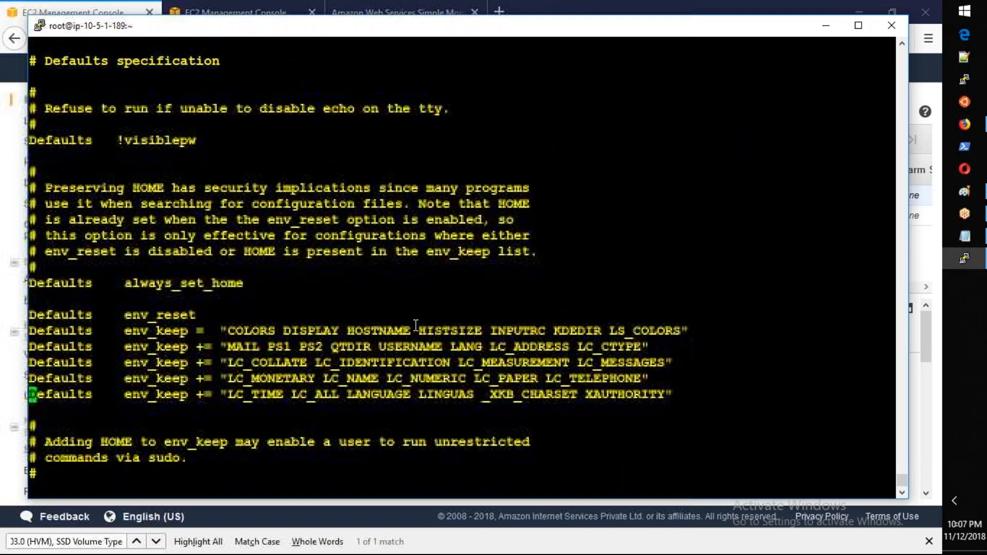
{"action": "key", "text": "Down"}
{"action": "key", "text": "Down"}
{"action": "key", "text": "Down"}
{"action": "key", "text": "Down"}
{"action": "key", "text": "Down"}
{"action": "key", "text": "Down"}
{"action": "key", "text": "Down"}
{"action": "key", "text": "Down"}
{"action": "key", "text": "Down"}
{"action": "key", "text": "Down"}
{"action": "key", "text": "Down"}
{"action": "key", "text": "Down"}
{"action": "key", "text": "Down"}
{"action": "key", "text": "Down"}
{"action": "key", "text": "Down"}
{"action": "key", "text": "Down"}
{"action": "key", "text": "Down"}
{"action": "key", "text": "Down"}
{"action": "key", "text": "Down"}
{"action": "key", "text": "Down"}
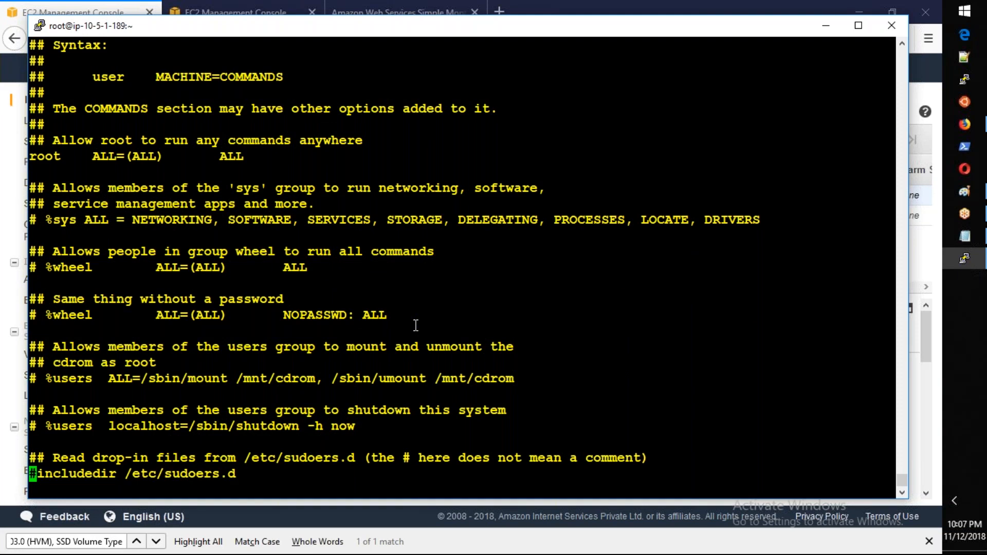
Step: Add the line "admin2 ALL=(ALL) NOPASSWD: ALL" at the end of the sudoers file, copying the rule from the passwordless %wheel entry
{"action": "key", "text": "Right"}
{"action": "key", "text": "Right"}
{"action": "key", "text": "Right"}
{"action": "key", "text": "Right"}
{"action": "key", "text": "Right"}
{"action": "key", "text": "Right"}
{"action": "key", "text": "Right"}
{"action": "key", "text": "Right"}
{"action": "key", "text": "Right"}
{"action": "key", "text": "Right"}
{"action": "key", "text": "Right"}
{"action": "key", "text": "Right"}
{"action": "key", "text": "Right"}
{"action": "key", "text": "Right"}
{"action": "key", "text": "Right"}
{"action": "key", "text": "Right"}
{"action": "key", "text": "Right"}
{"action": "key", "text": "Right"}
{"action": "key", "text": "Right"}
{"action": "key", "text": "Right"}
{"action": "key", "text": "i"}
{"action": "key", "text": "Right"}
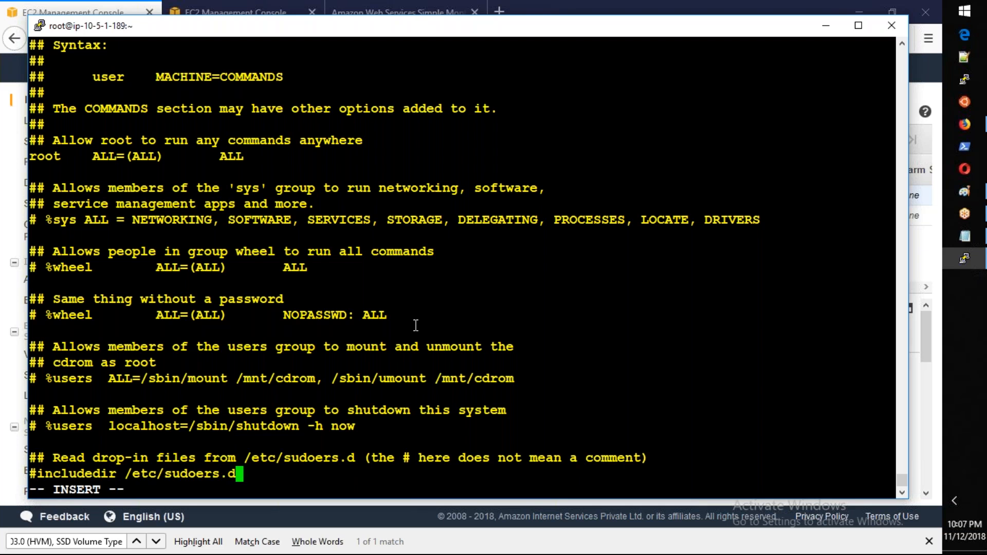
{"action": "key", "text": "Return"}
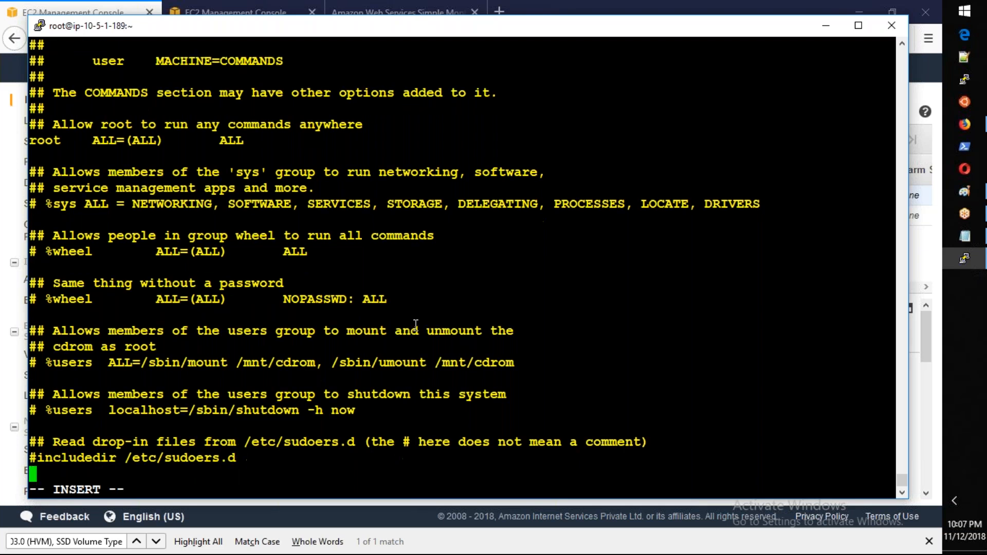
{"action": "key", "text": "Return"}
{"action": "type", "text": "admin2"}
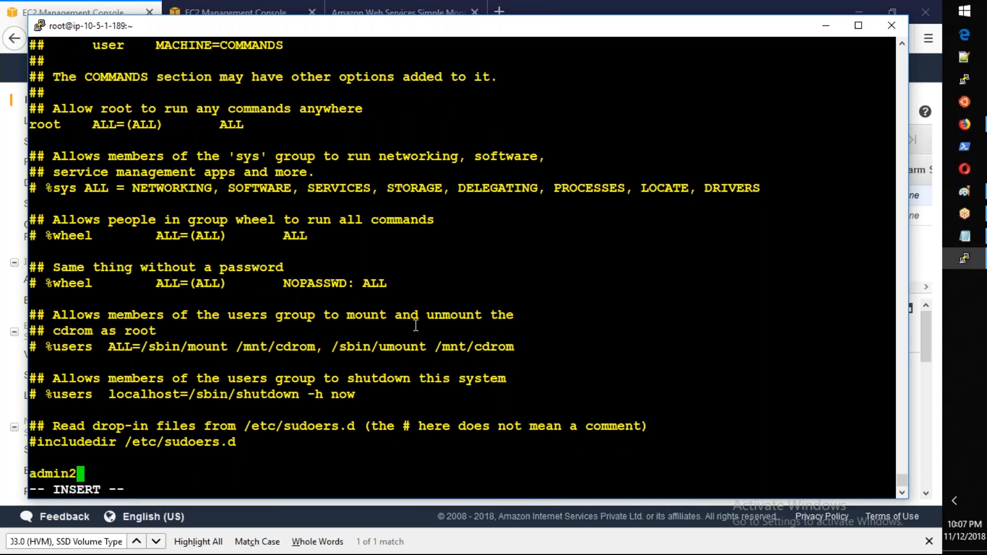
{"action": "key", "text": "Tab"}
{"action": "left_click_drag", "start_coordinate": [157, 283], "coordinate": [381, 279]}
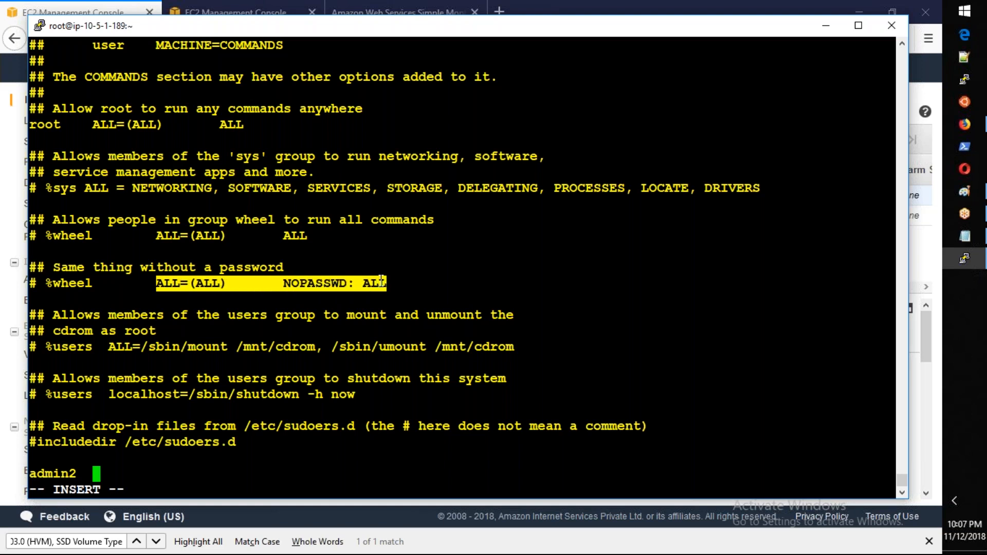
{"action": "right_click", "coordinate": [507, 239]}
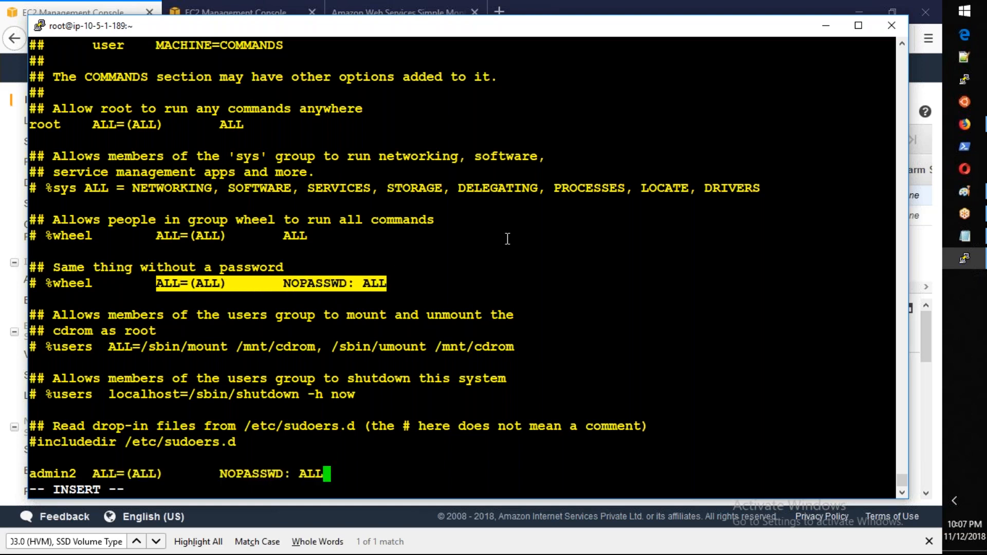
Step: Save the sudoers file and quit the editor with ":wq"
{"action": "key", "text": "Escape"}
{"action": "type", "text": ":wq"}
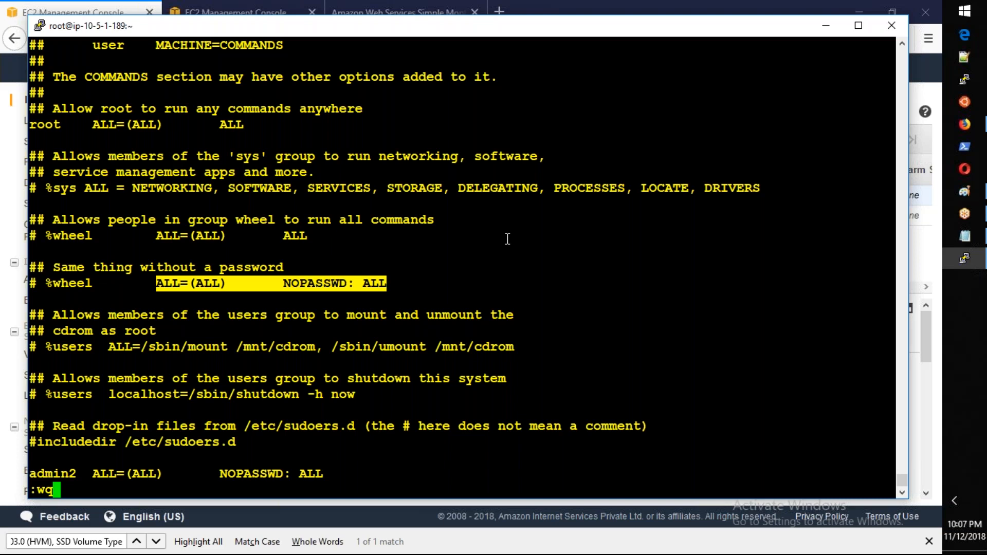
{"action": "key", "text": "Return"}
{"action": "key", "text": "Return"}
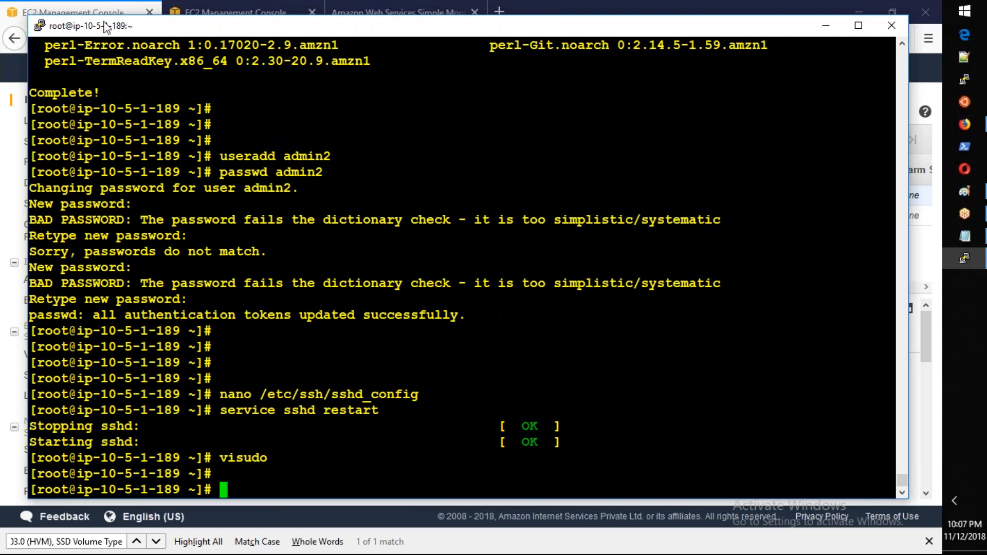
Step: Switch to the EC2 Management Console in Firefox and start creating an image from the EBSTesting instance
{"action": "left_click", "coordinate": [106, 12]}
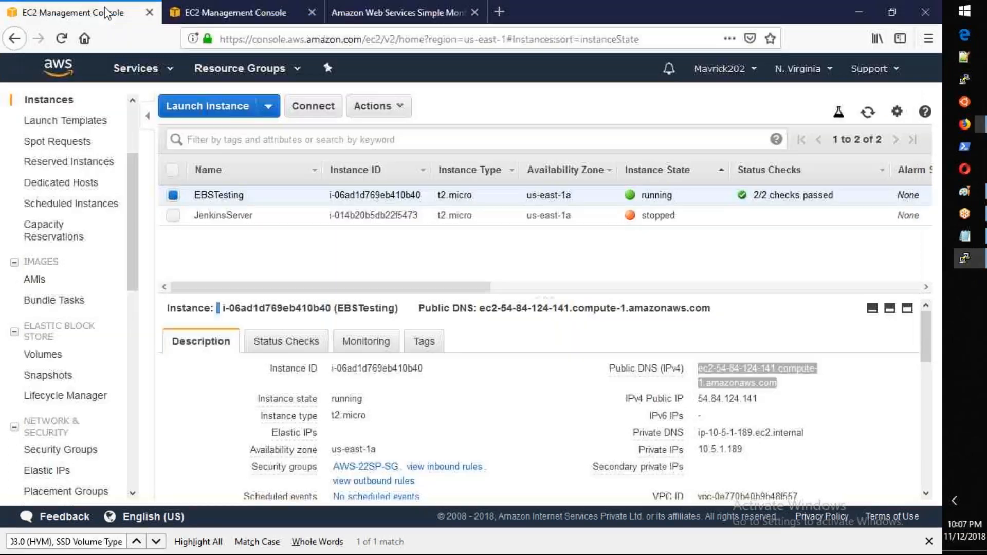
{"action": "right_click", "coordinate": [485, 195]}
{"action": "mouse_move", "coordinate": [527, 307]}
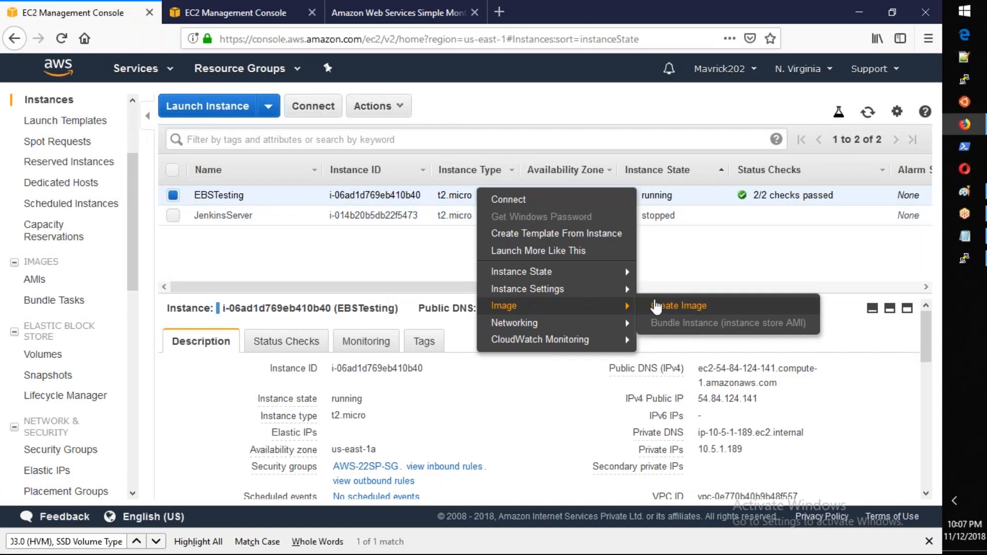
{"action": "left_click", "coordinate": [657, 307]}
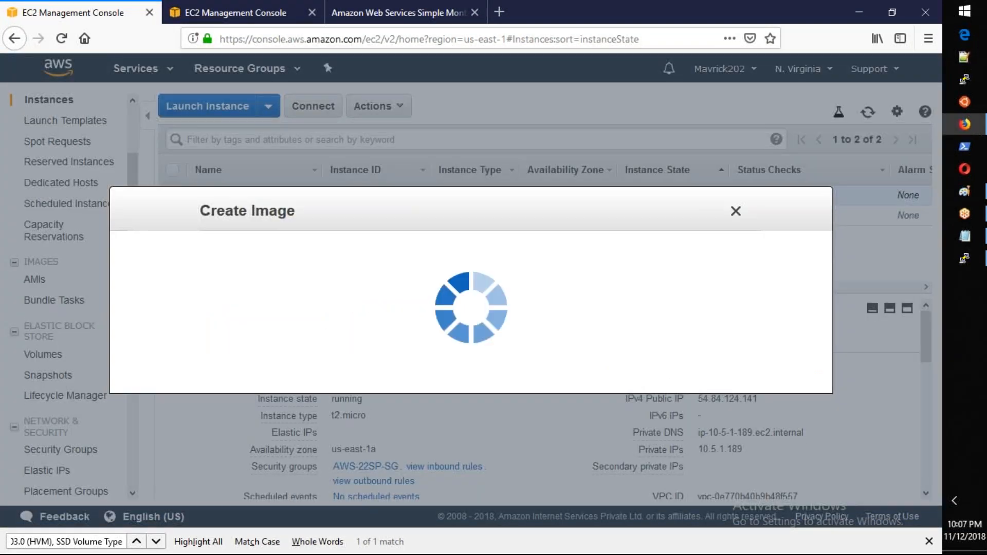
Step: Create the image with MyGoldenImage as both name and description, and close the dialog
{"action": "type", "text": "My"}
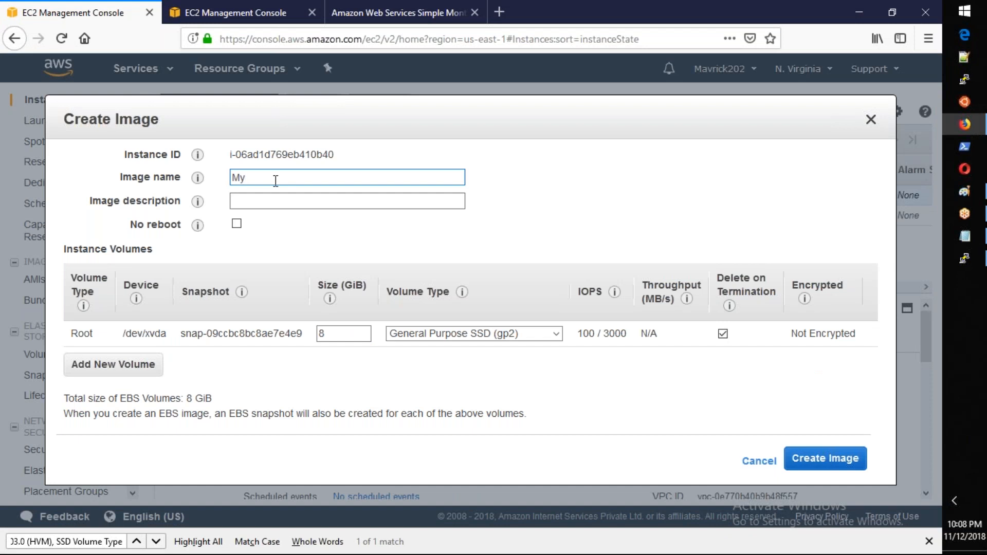
{"action": "type", "text": "GoldenImage"}
{"action": "key", "text": "ctrl+a"}
{"action": "key", "text": "ctrl+c"}
{"action": "left_click", "coordinate": [254, 200]}
{"action": "key", "text": "ctrl+v"}
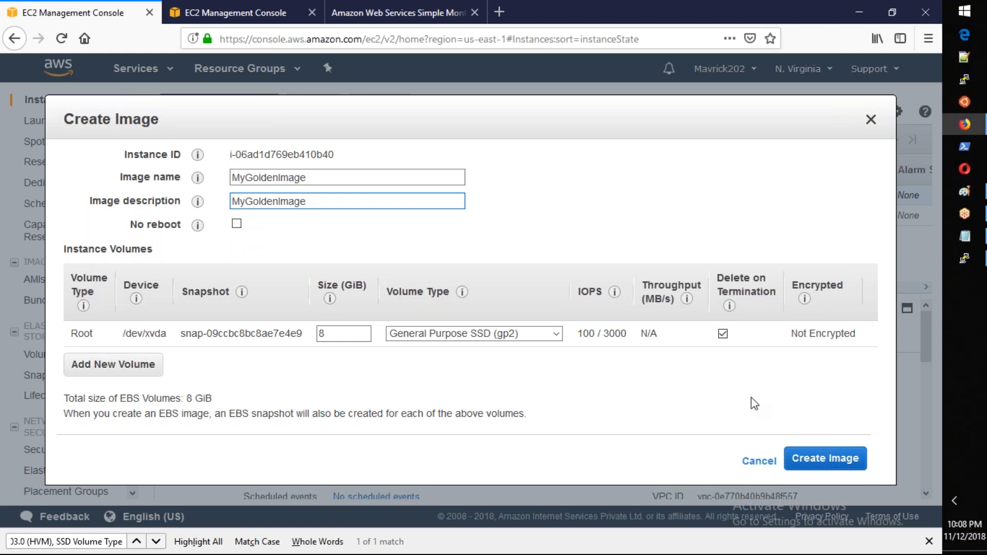
{"action": "left_click", "coordinate": [857, 467]}
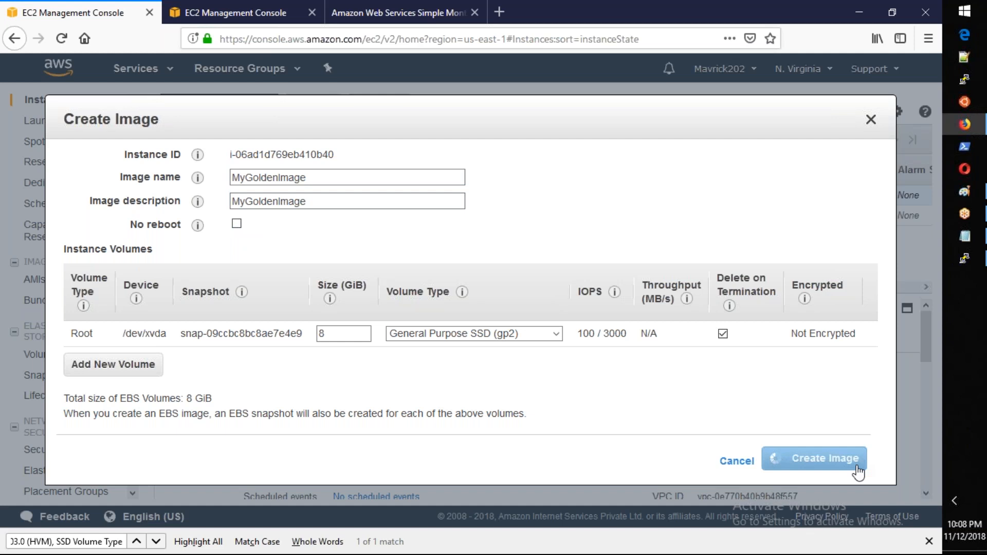
{"action": "left_click", "coordinate": [779, 372]}
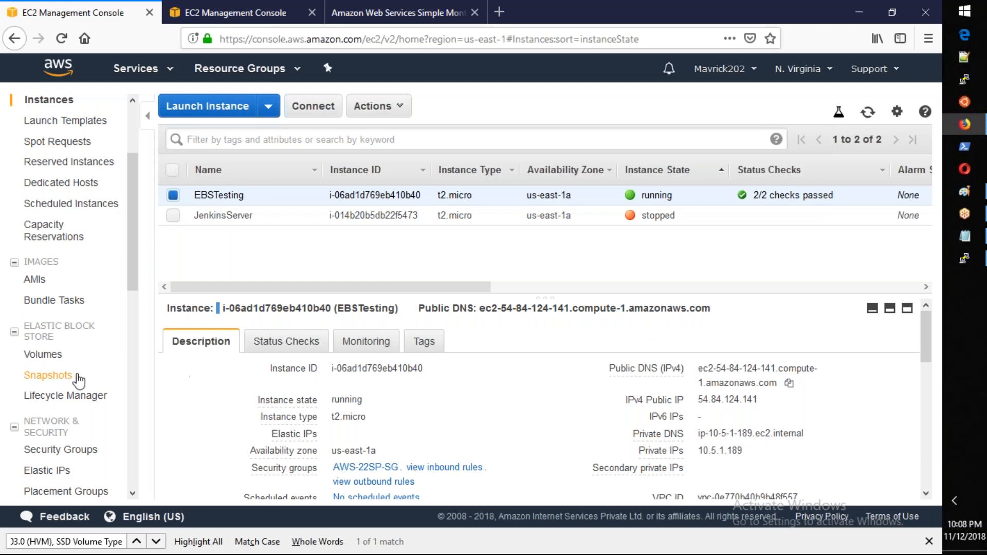
Step: Open the list of Elastic Block Store snapshots
{"action": "left_click", "coordinate": [75, 379]}
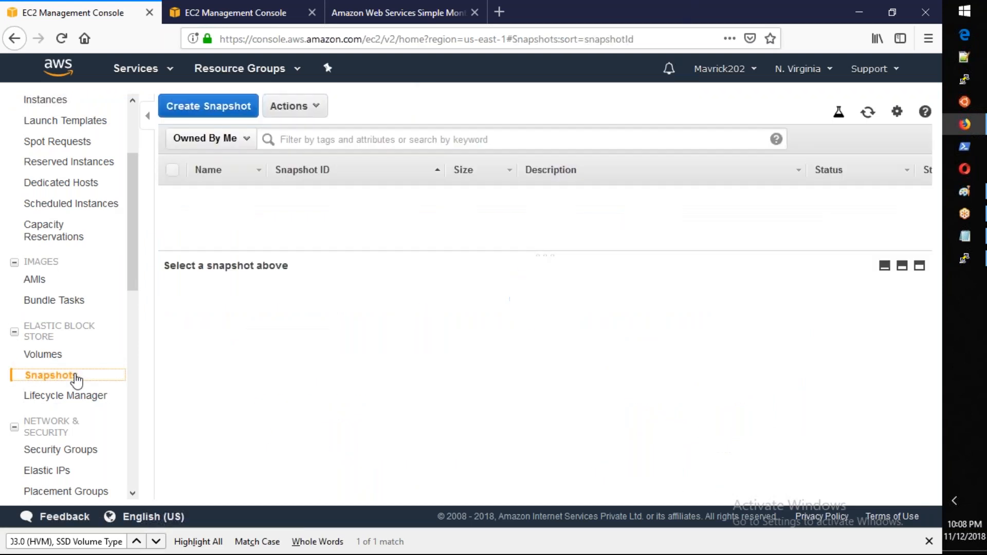
Step: Refresh the snapshot list, open the AMIs list and refresh it until MyGoldenImage's status is available
{"action": "left_click", "coordinate": [868, 114]}
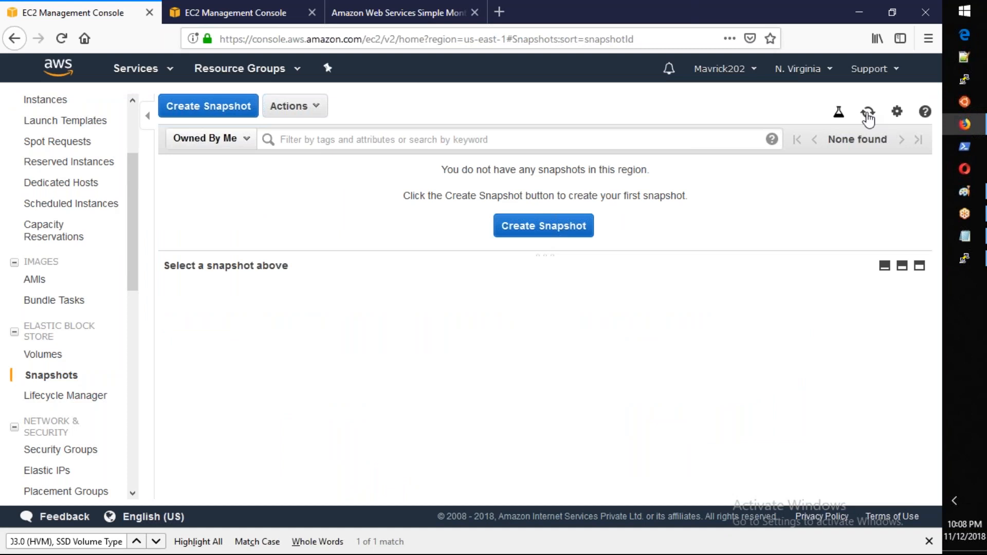
{"action": "left_click", "coordinate": [38, 282]}
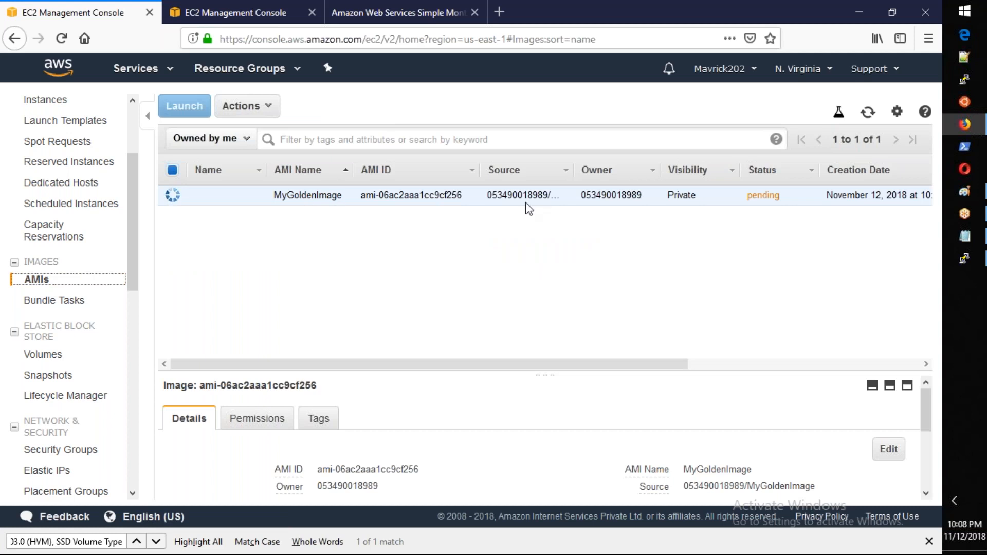
{"action": "left_click", "coordinate": [866, 114]}
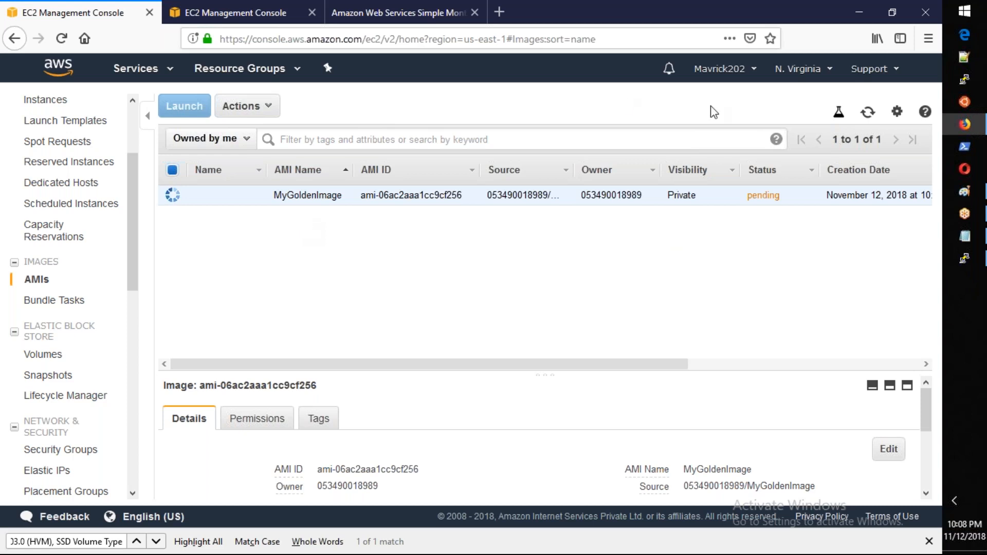
{"action": "left_click", "coordinate": [868, 113]}
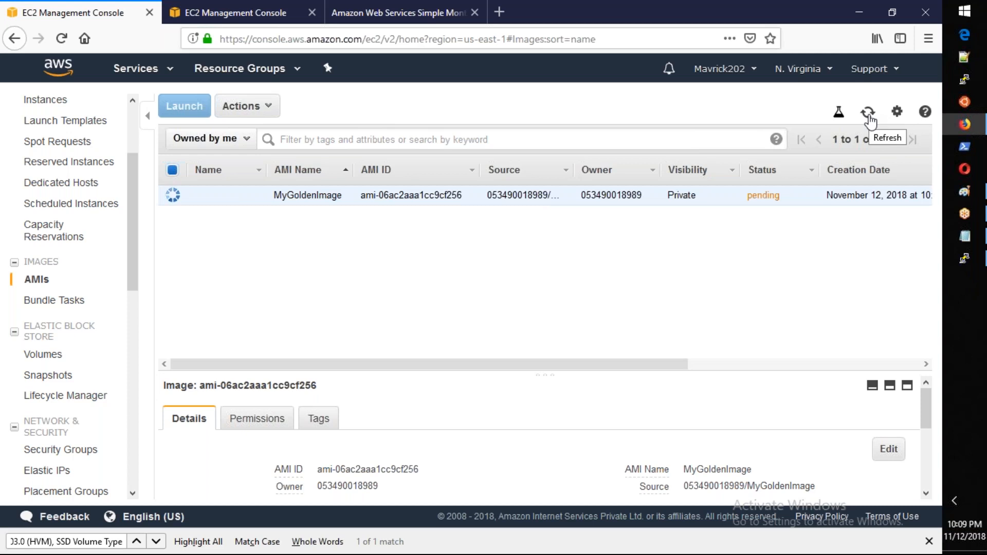
{"action": "left_click", "coordinate": [868, 113]}
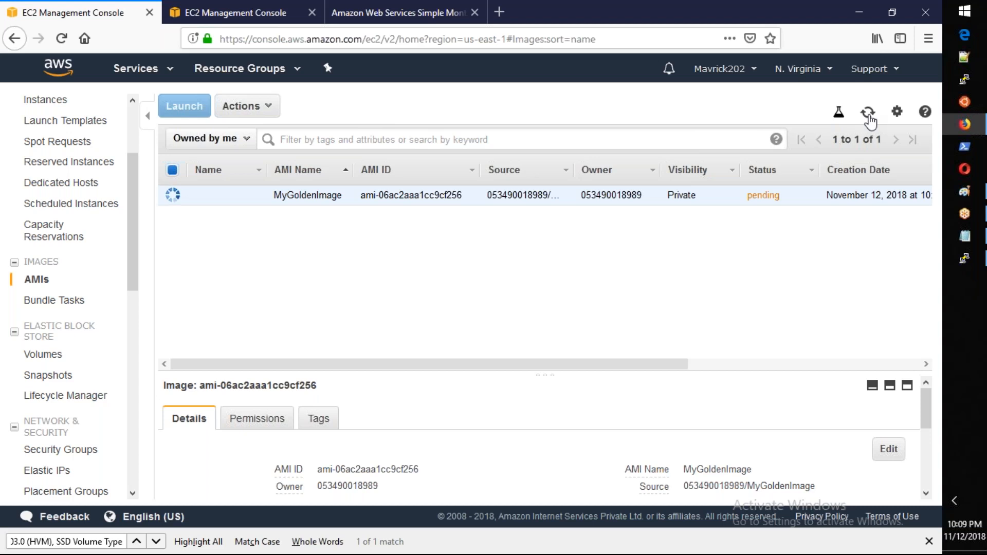
{"action": "left_click", "coordinate": [869, 114]}
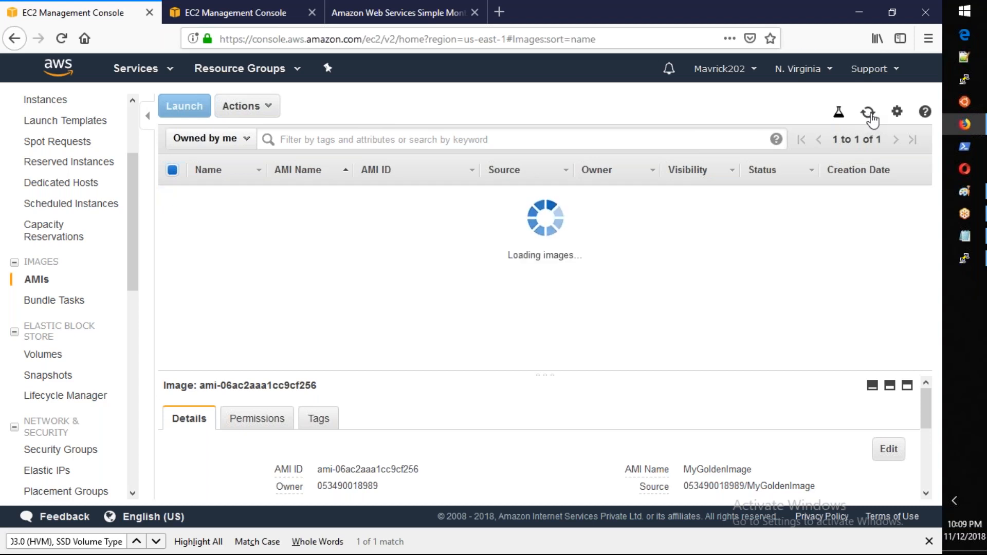
{"action": "left_click", "coordinate": [868, 113]}
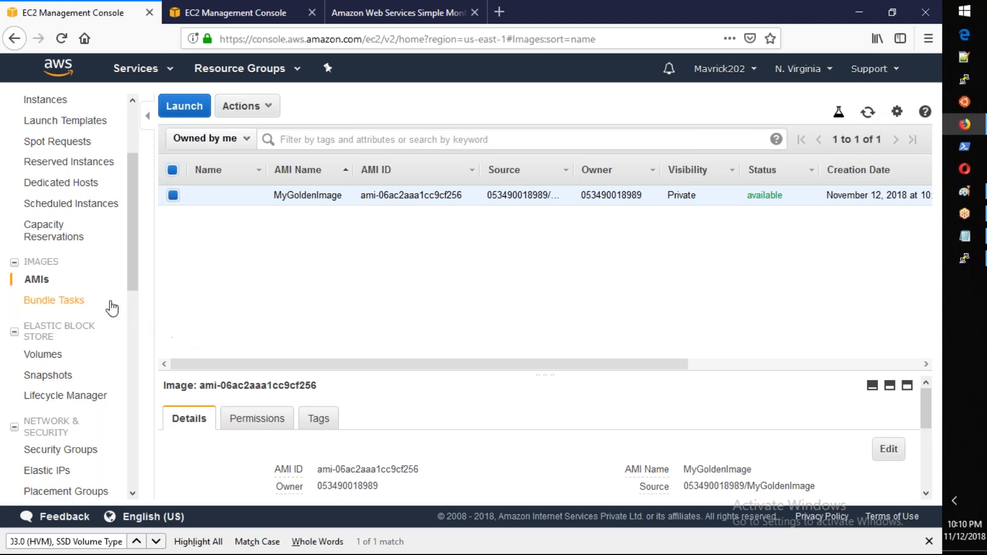
Step: Start launching a new instance from the Instances page and show the self-owned AMIs as the image source
{"action": "scroll", "coordinate": [31, 263], "scroll_direction": "up", "scroll_amount": 3}
{"action": "left_click", "coordinate": [49, 229]}
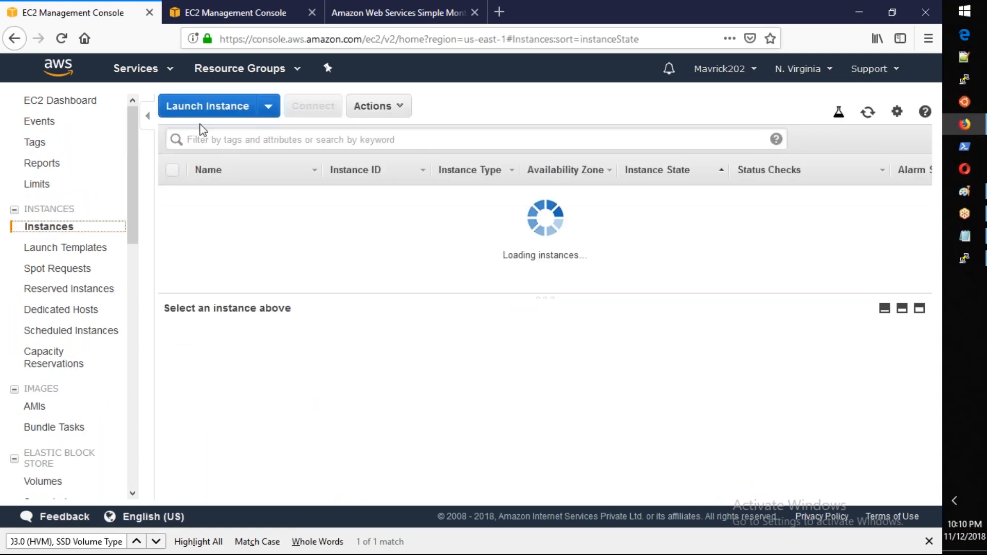
{"action": "left_click", "coordinate": [208, 107]}
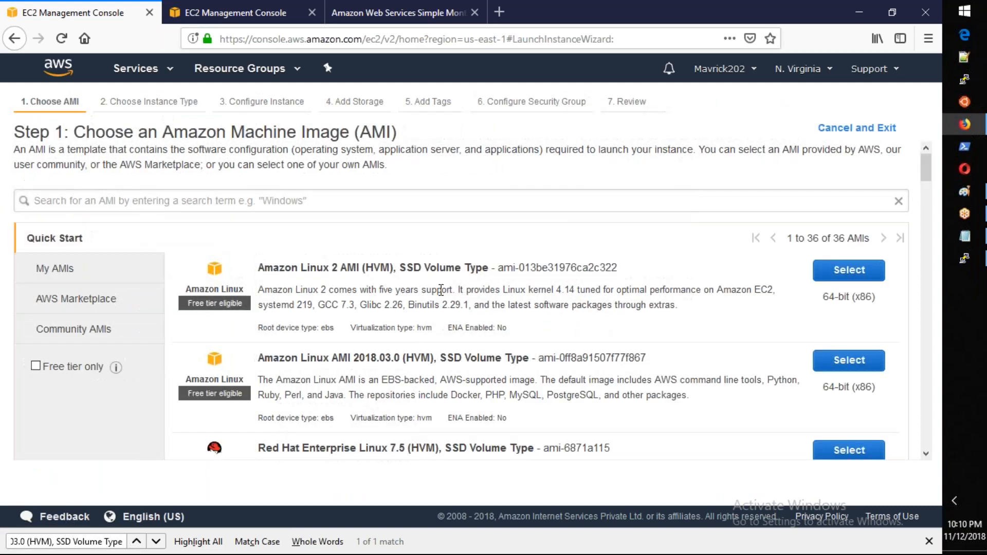
{"action": "left_click", "coordinate": [66, 271]}
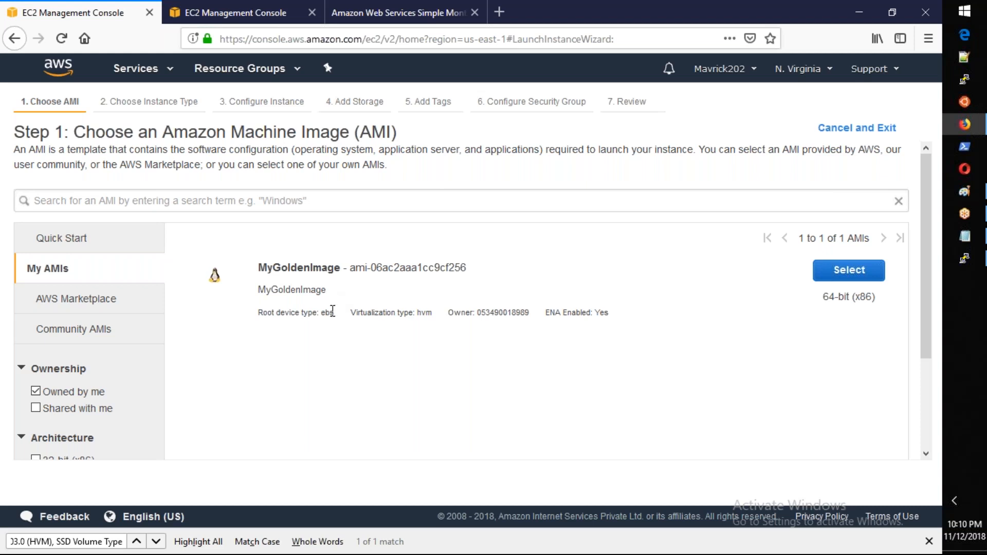
Step: Browse the AWS Marketplace images and open the details of Barracuda CloudGen Firewall for AWS - PAYG
{"action": "scroll", "coordinate": [327, 311], "scroll_direction": "down", "scroll_amount": 2}
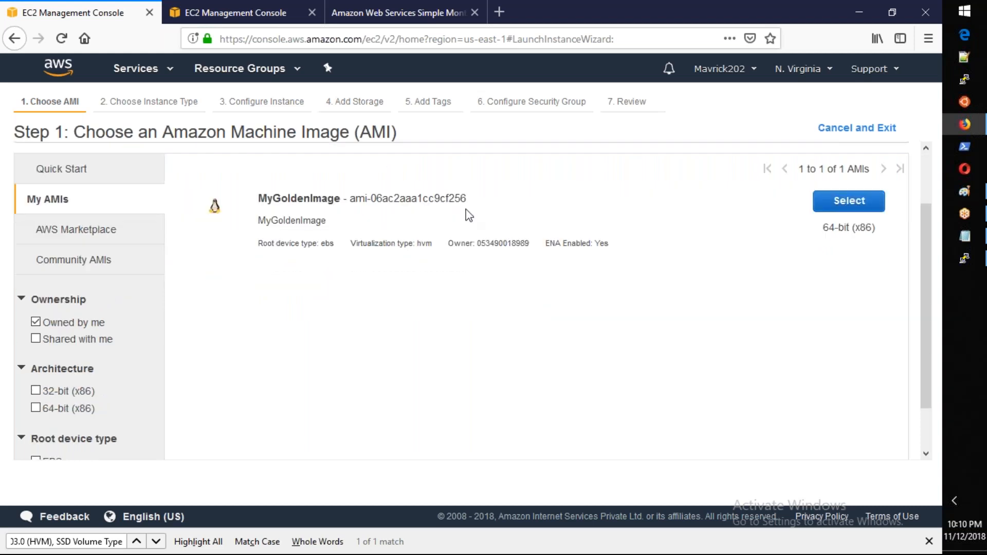
{"action": "left_click", "coordinate": [81, 235]}
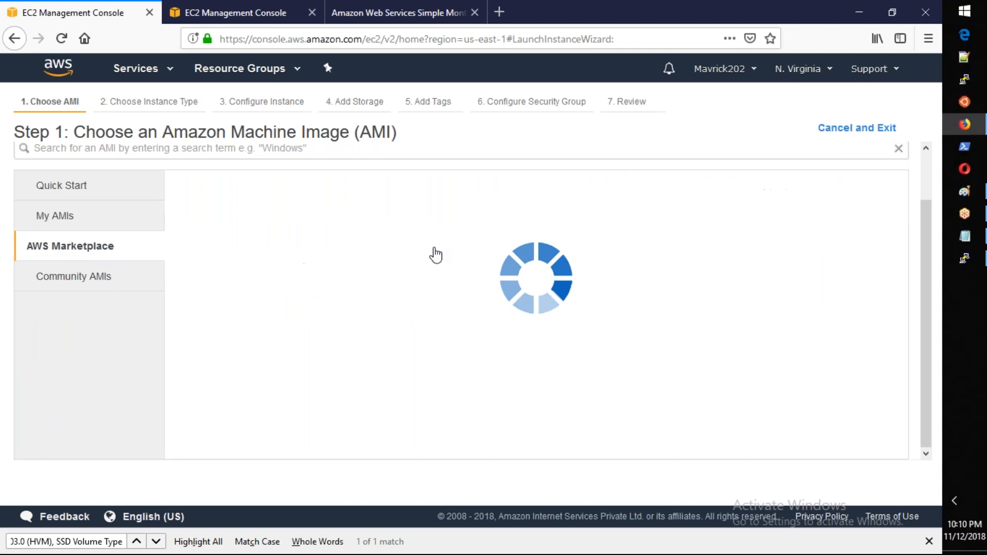
{"action": "scroll", "coordinate": [537, 301], "scroll_direction": "down", "scroll_amount": 3}
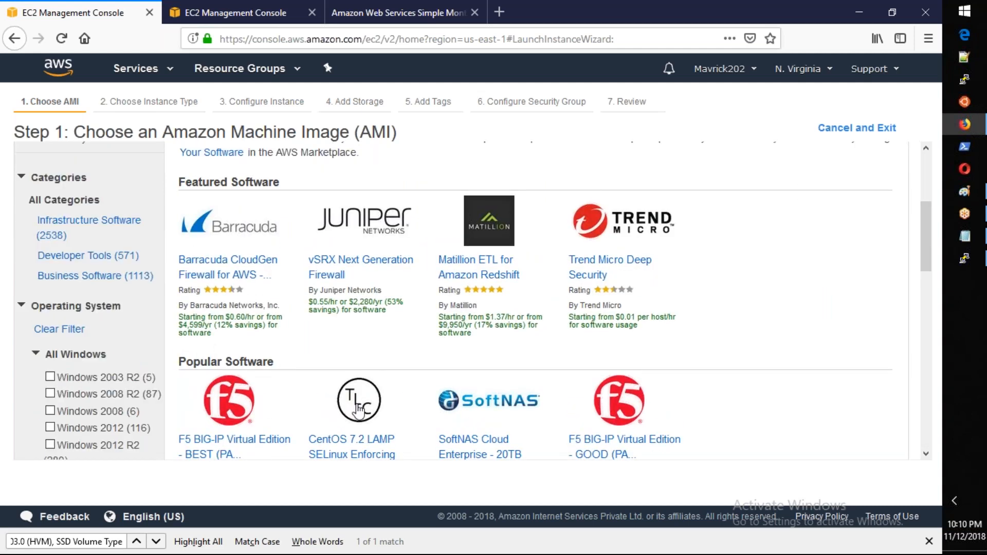
{"action": "scroll", "coordinate": [360, 411], "scroll_direction": "up", "scroll_amount": 4}
{"action": "scroll", "coordinate": [435, 333], "scroll_direction": "down", "scroll_amount": 3}
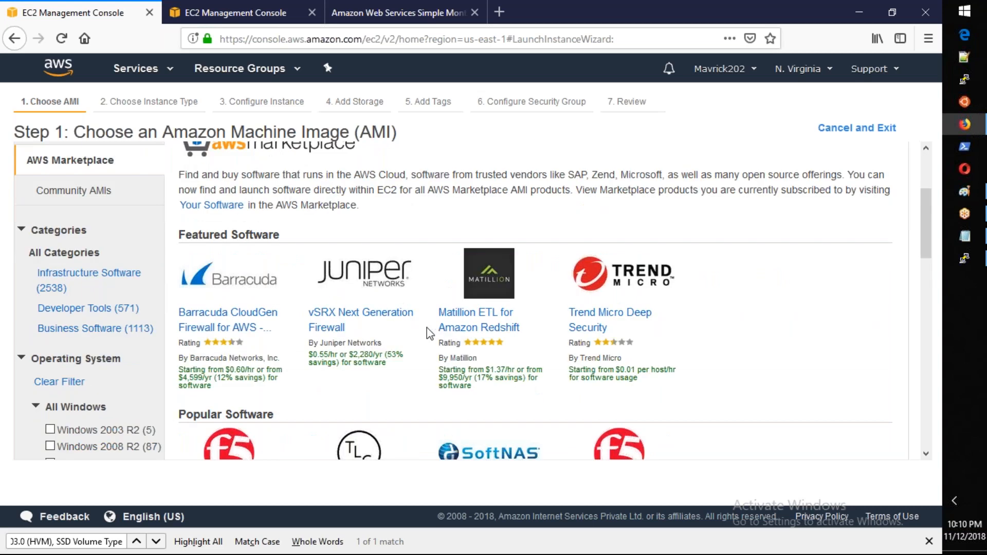
{"action": "left_click", "coordinate": [246, 315]}
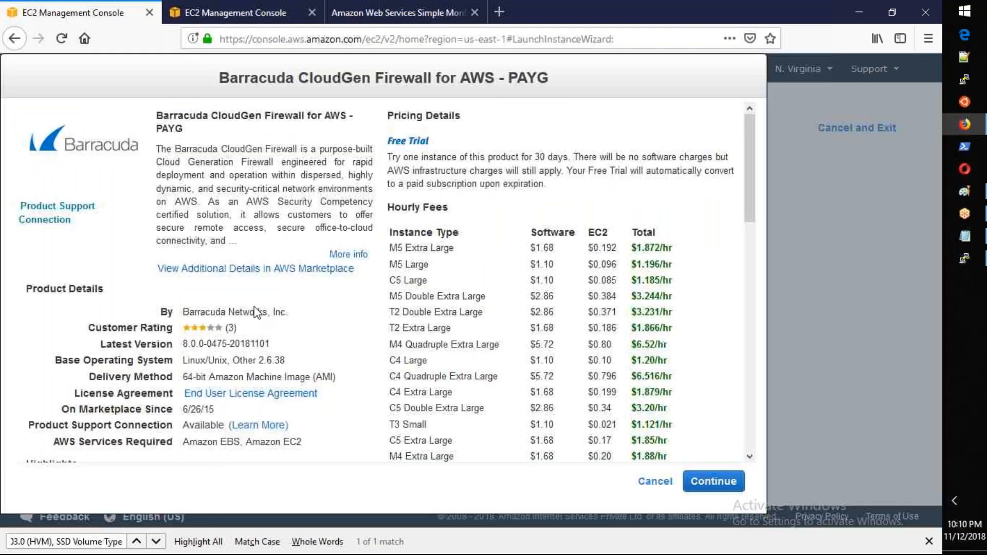
Step: Examine the Barracuda firewall's hourly software and EC2 fees per instance type, and close its details without continuing
{"action": "left_click_drag", "start_coordinate": [243, 122], "coordinate": [370, 136]}
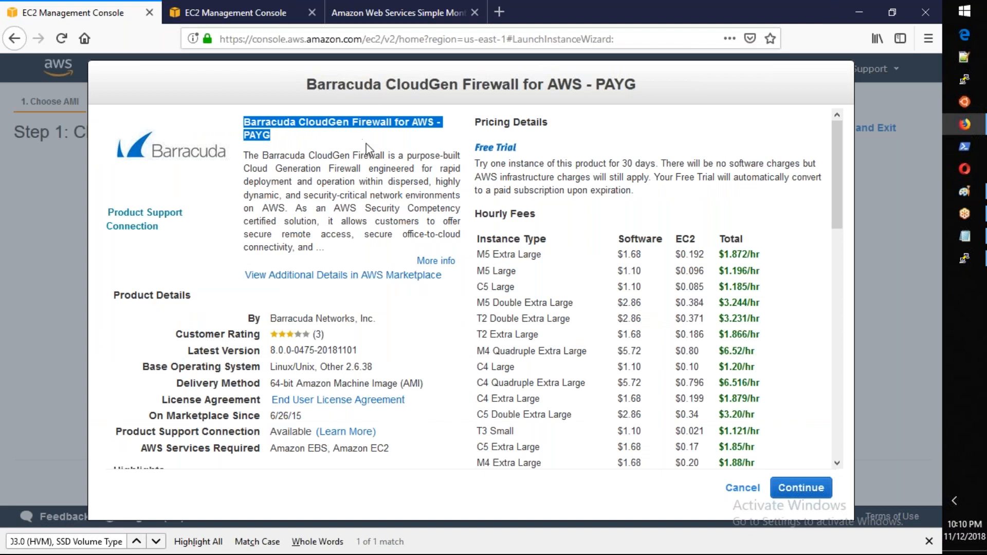
{"action": "left_click", "coordinate": [519, 255]}
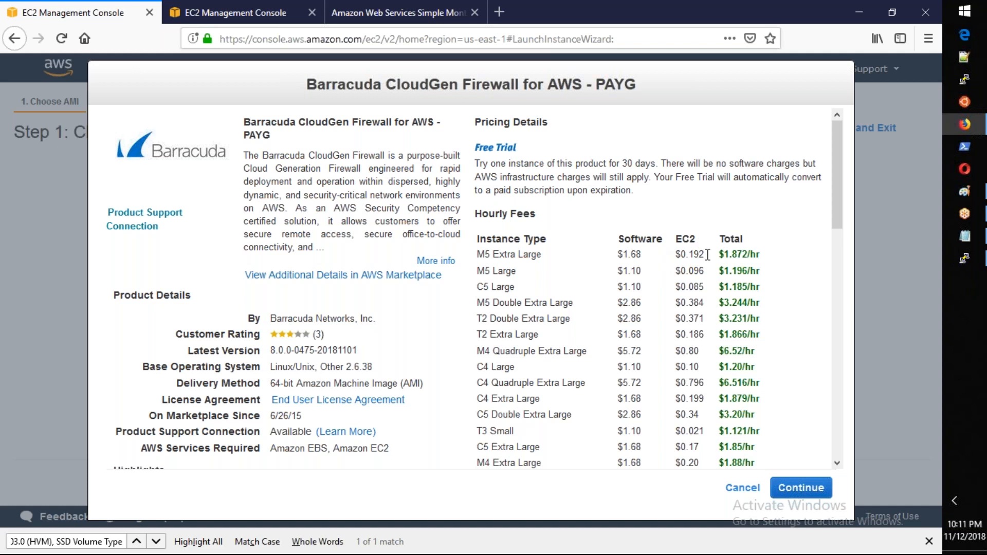
{"action": "left_click_drag", "start_coordinate": [542, 262], "coordinate": [476, 263]}
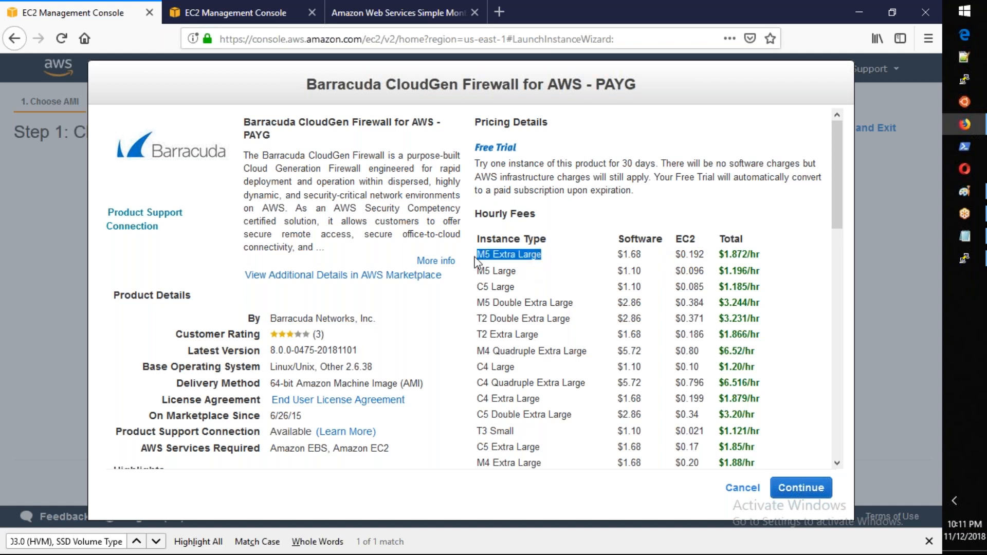
{"action": "left_click_drag", "start_coordinate": [542, 462], "coordinate": [535, 434]}
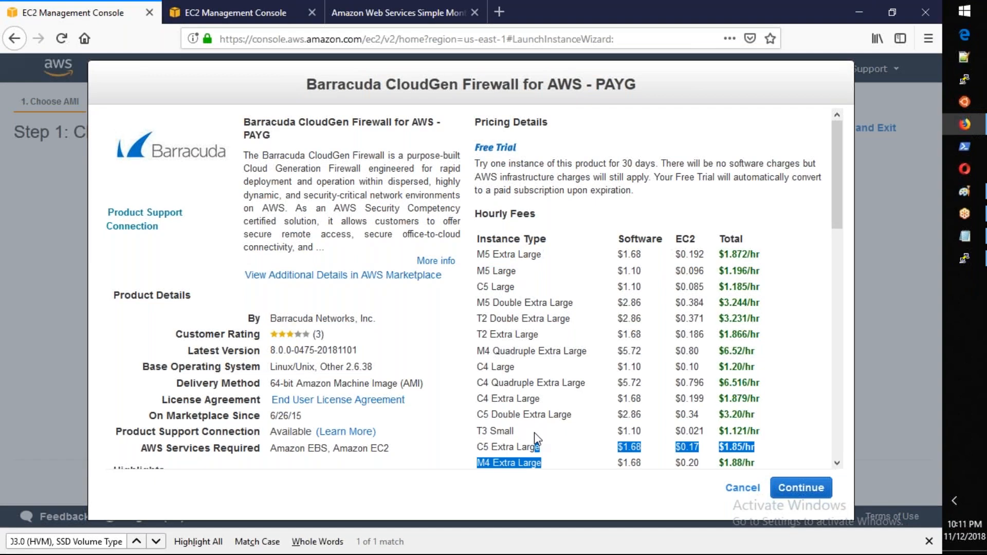
{"action": "scroll", "coordinate": [535, 433], "scroll_direction": "down", "scroll_amount": 3}
{"action": "scroll", "coordinate": [537, 439], "scroll_direction": "up", "scroll_amount": 2}
{"action": "left_click_drag", "start_coordinate": [477, 184], "coordinate": [539, 318]}
{"action": "left_click", "coordinate": [557, 371]}
{"action": "left_click_drag", "start_coordinate": [705, 185], "coordinate": [694, 219]}
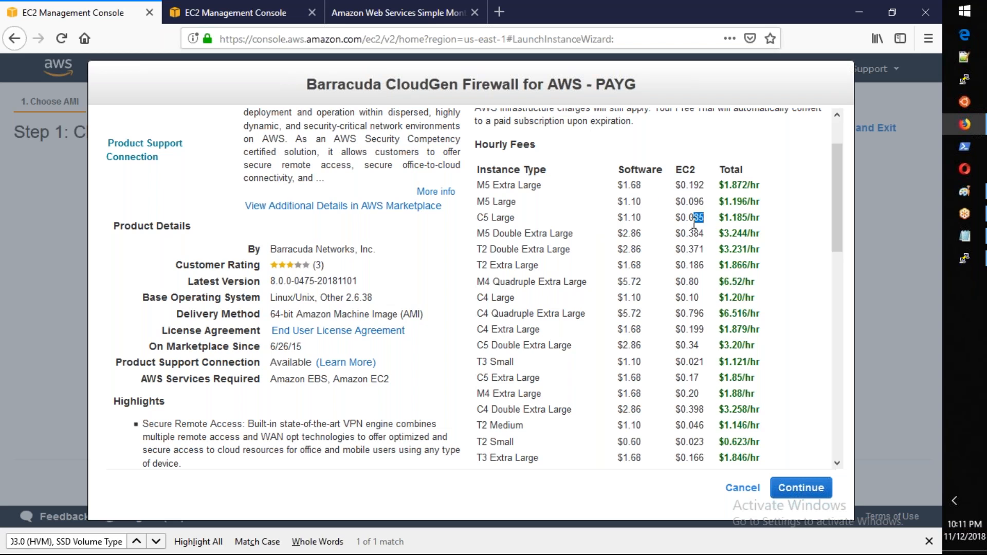
{"action": "left_click_drag", "start_coordinate": [649, 185], "coordinate": [613, 238]}
{"action": "left_click", "coordinate": [642, 204]}
{"action": "scroll", "coordinate": [420, 262], "scroll_direction": "up", "scroll_amount": 1}
{"action": "scroll", "coordinate": [420, 262], "scroll_direction": "up", "scroll_amount": 3}
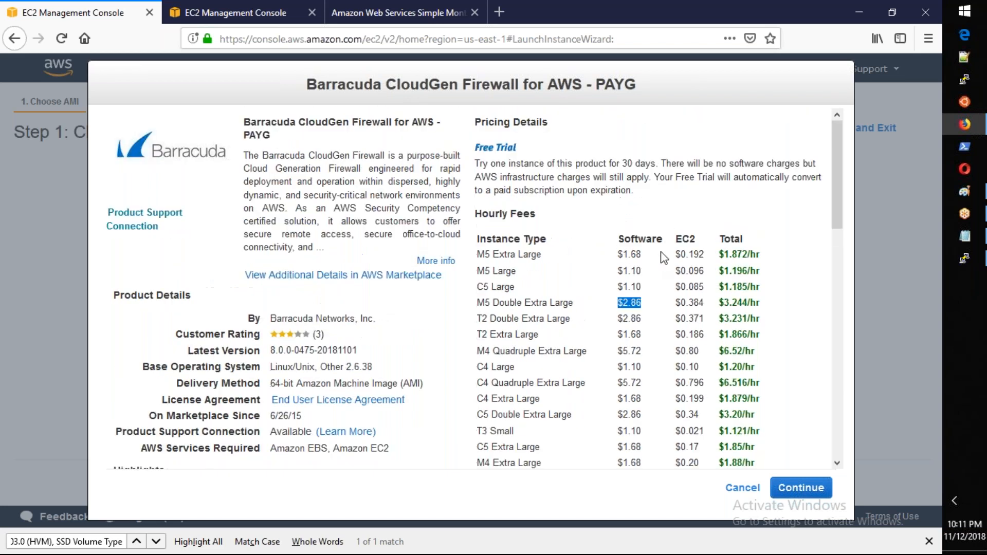
{"action": "left_click", "coordinate": [743, 488]}
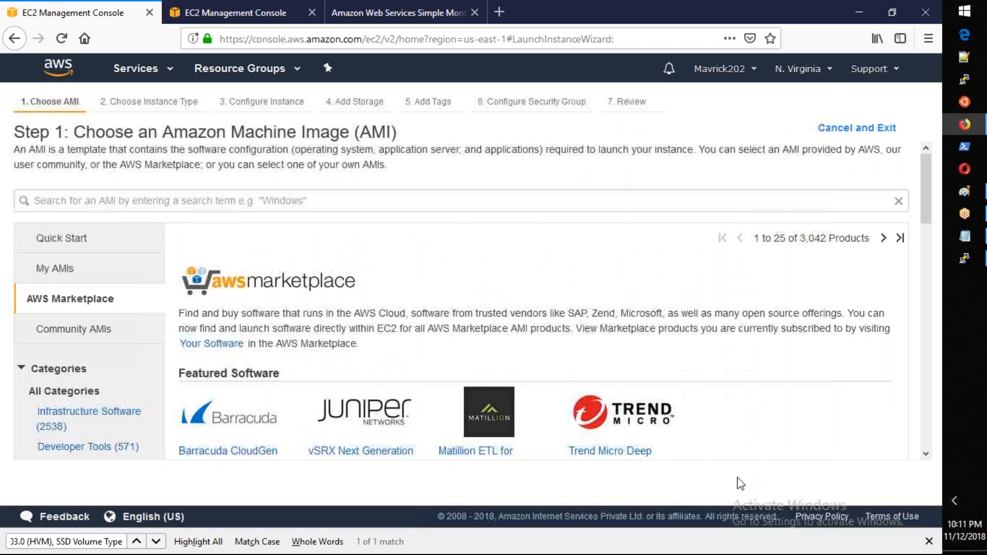
Step: Search the AWS Marketplace images for "wordpress"
{"action": "left_click", "coordinate": [221, 201]}
{"action": "type", "text": "wordres"}
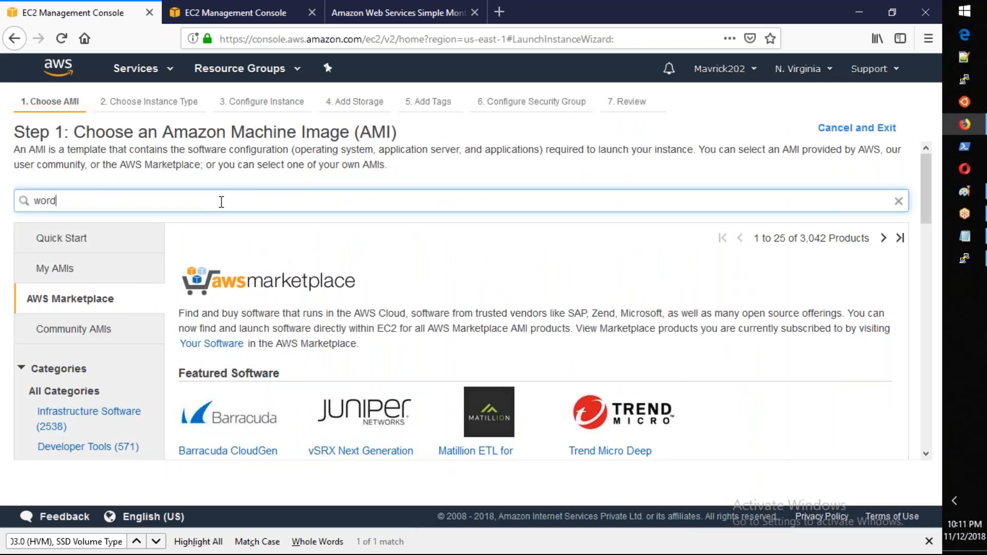
{"action": "key", "text": "BackSpace"}
{"action": "key", "text": "BackSpace"}
{"action": "key", "text": "BackSpace"}
{"action": "type", "text": "press"}
{"action": "key", "text": "Return"}
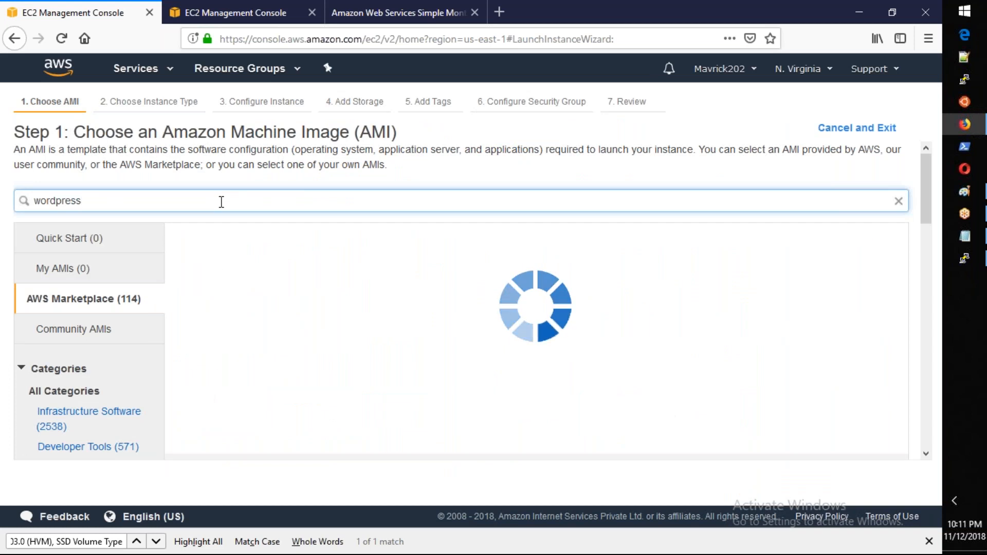
Step: Open the details of WordPress Certified by Bitnami, examine its hourly software fees, and close the details without continuing
{"action": "left_click_drag", "start_coordinate": [273, 268], "coordinate": [394, 268]}
{"action": "left_click", "coordinate": [849, 271]}
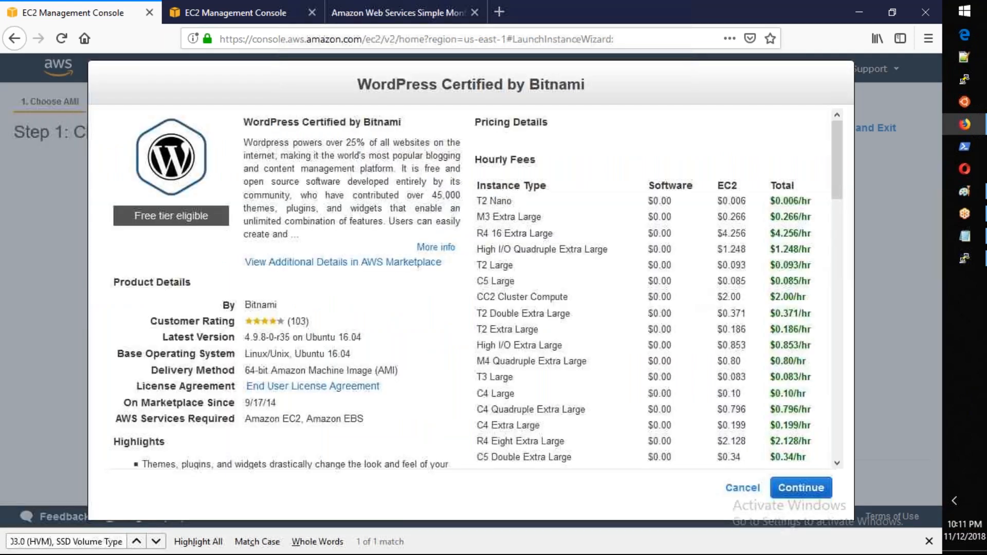
{"action": "left_click_drag", "start_coordinate": [649, 200], "coordinate": [671, 346]}
{"action": "left_click", "coordinate": [717, 371]}
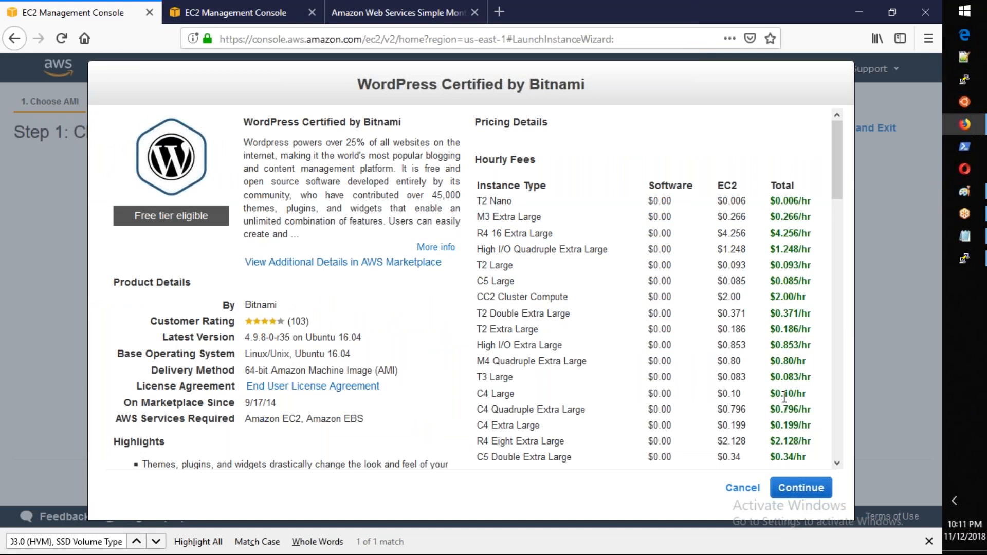
{"action": "left_click", "coordinate": [742, 488]}
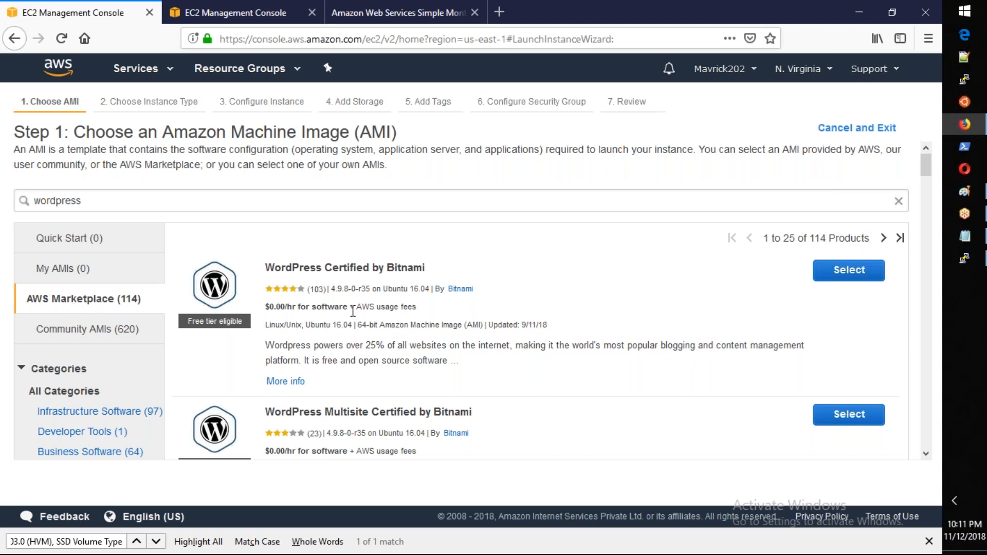
Step: Search the AWS Marketplace for "hardened" and look through the listed products
{"action": "left_click_drag", "start_coordinate": [132, 201], "coordinate": [25, 202]}
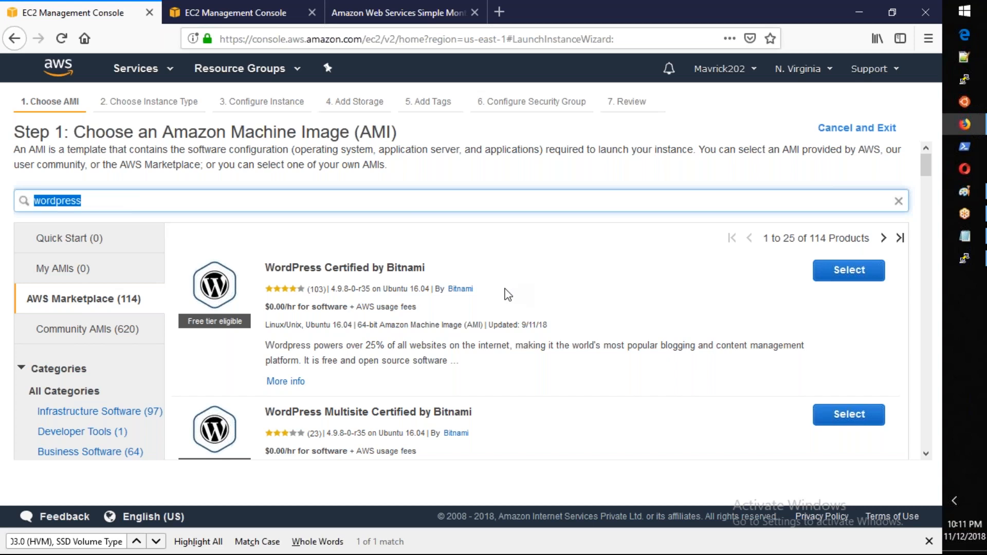
{"action": "type", "text": "hardened"}
{"action": "key", "text": "Return"}
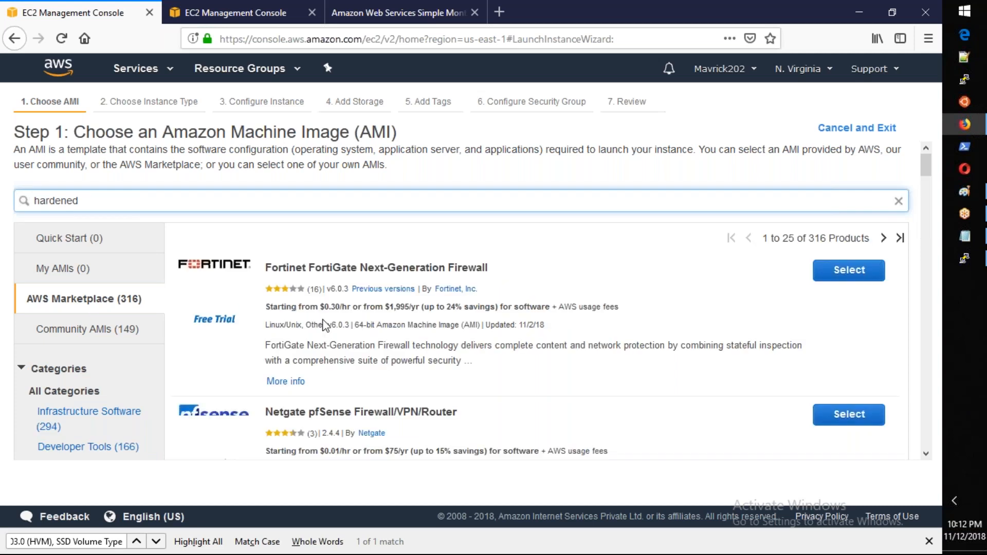
{"action": "scroll", "coordinate": [326, 325], "scroll_direction": "down", "scroll_amount": 4}
{"action": "scroll", "coordinate": [326, 326], "scroll_direction": "up", "scroll_amount": 4}
Step: Search the AWS Marketplace for "ubuntu harden" and look through the listed products
{"action": "key", "text": "ctrl+a"}
{"action": "type", "text": "ubuntu harden"}
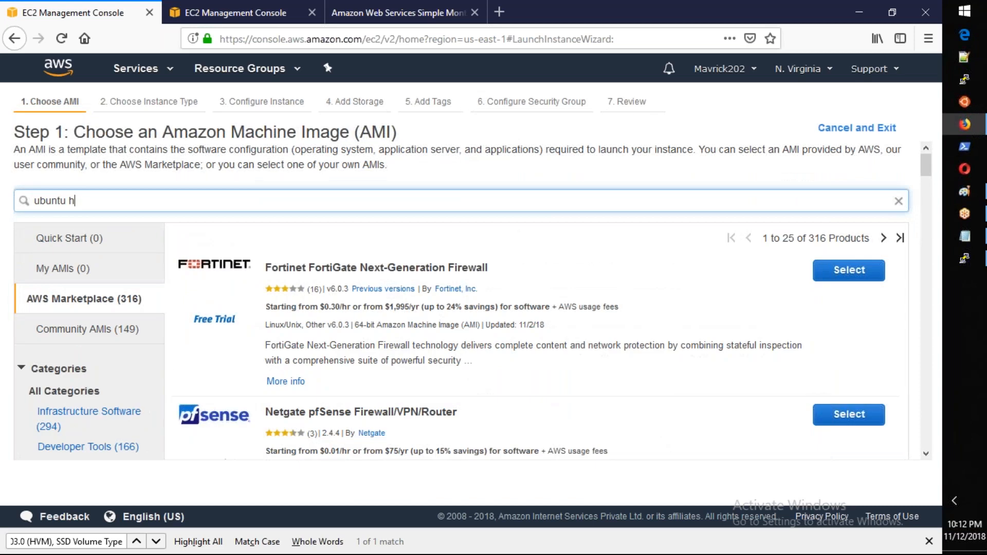
{"action": "key", "text": "Return"}
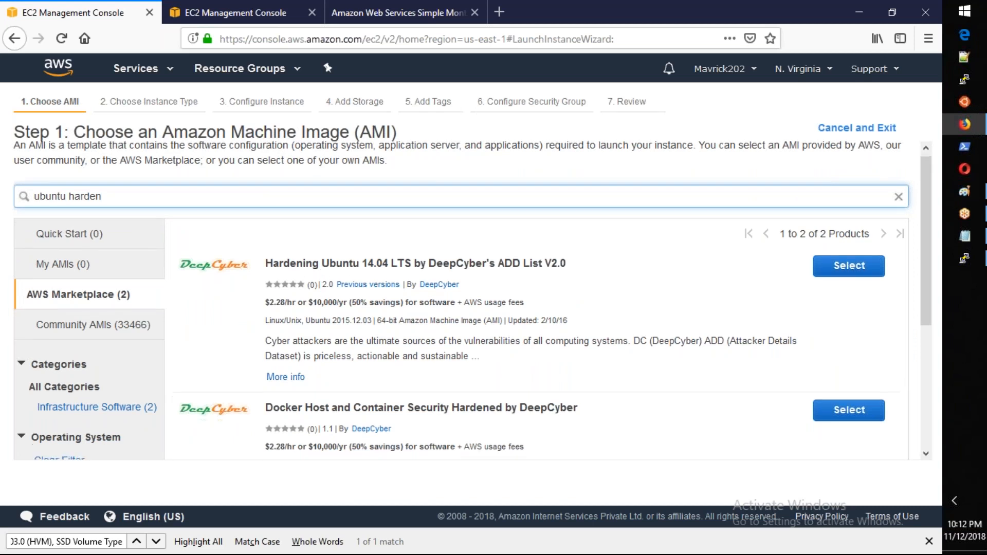
{"action": "scroll", "coordinate": [364, 272], "scroll_direction": "down", "scroll_amount": 4}
{"action": "scroll", "coordinate": [120, 174], "scroll_direction": "up", "scroll_amount": 4}
Step: Replace the Marketplace search text with "harden redhat" and run the search
{"action": "double_click", "coordinate": [179, 200]}
{"action": "type", "text": "redhat"}
{"action": "key", "text": "Return"}
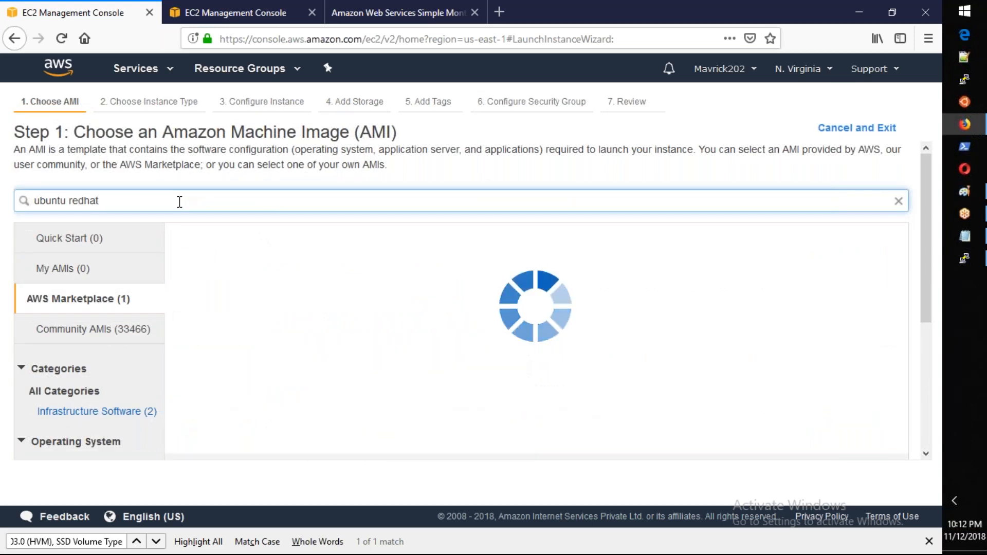
{"action": "left_click_drag", "start_coordinate": [67, 201], "coordinate": [27, 204]}
{"action": "key", "text": "BackSpace"}
{"action": "type", "text": "harden"}
{"action": "key", "text": "Return"}
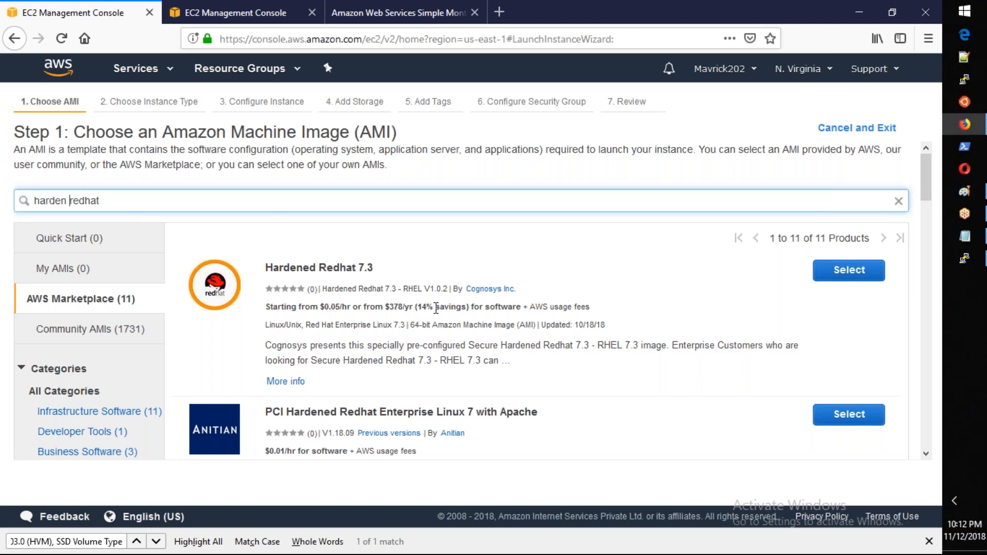
Step: Look through the hardened Red Hat products and open the details of Hardened Redhat 7.3
{"action": "scroll", "coordinate": [404, 406], "scroll_direction": "down", "scroll_amount": 1}
{"action": "scroll", "coordinate": [404, 406], "scroll_direction": "down", "scroll_amount": 3}
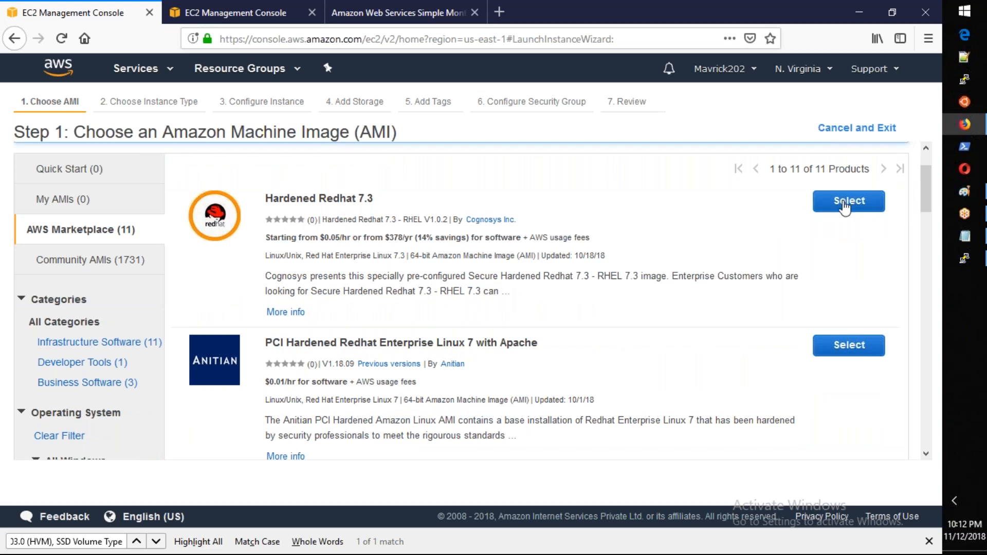
{"action": "left_click", "coordinate": [845, 202]}
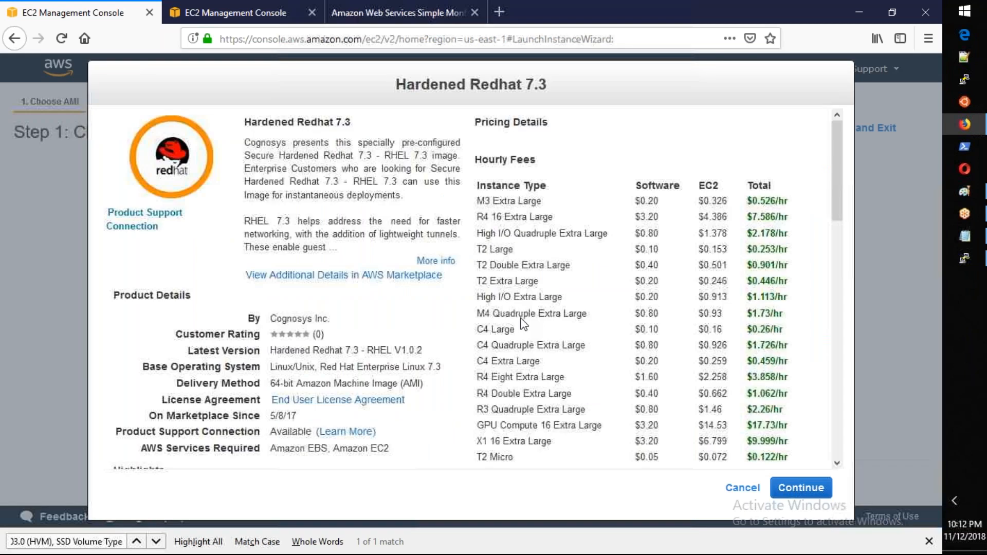
Step: Examine the hourly software and EC2 fees of Hardened Redhat 7.3, and close its details without continuing
{"action": "left_click_drag", "start_coordinate": [681, 187], "coordinate": [637, 186]}
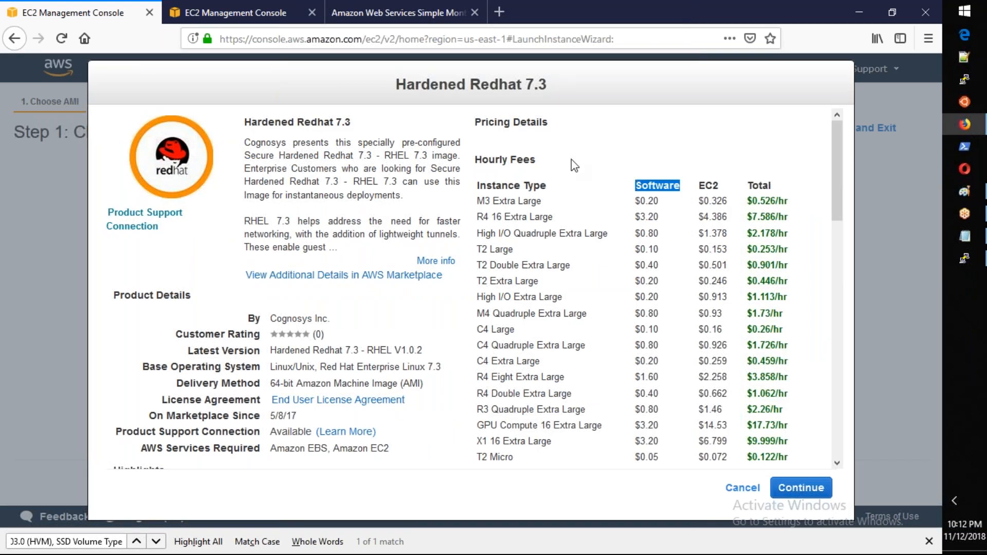
{"action": "left_click_drag", "start_coordinate": [659, 201], "coordinate": [621, 205]}
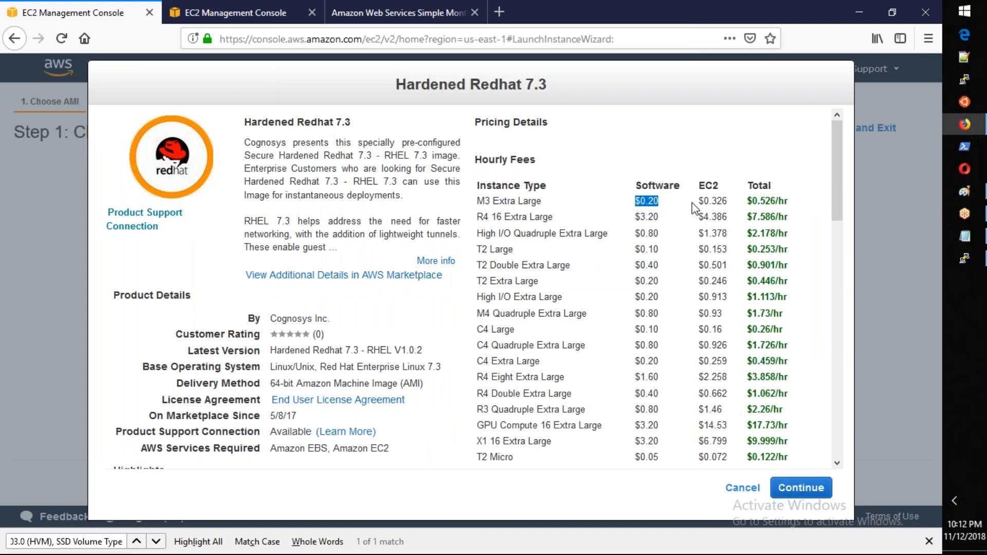
{"action": "left_click", "coordinate": [724, 204]}
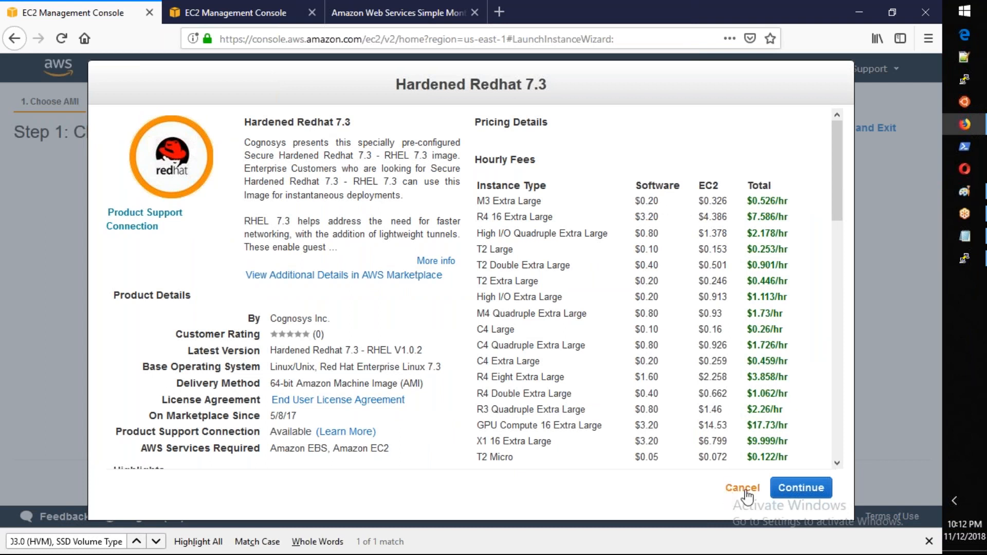
{"action": "left_click", "coordinate": [732, 486]}
Step: Look through the community AMIs matching "harden redhat"
{"action": "left_click", "coordinate": [64, 336]}
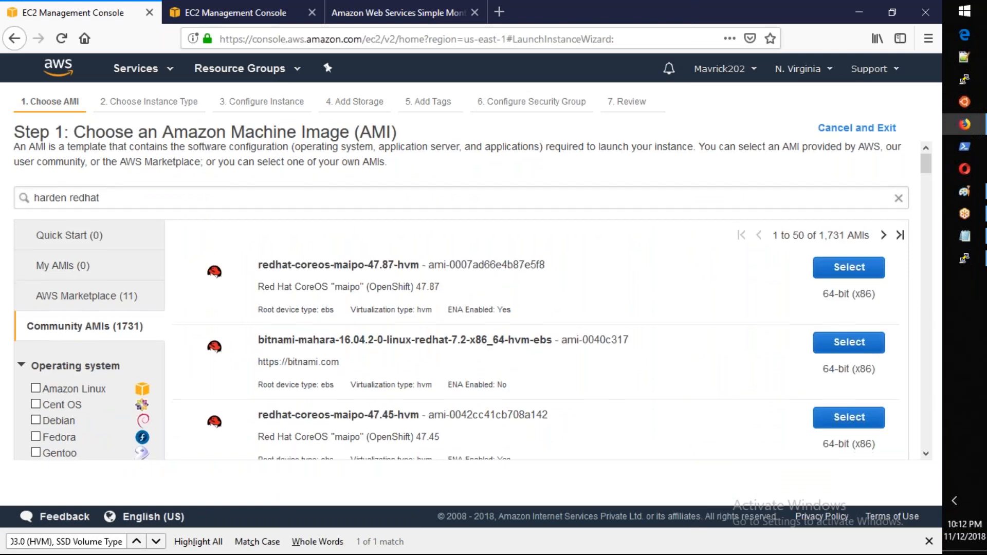
{"action": "scroll", "coordinate": [370, 343], "scroll_direction": "down", "scroll_amount": 5}
{"action": "scroll", "coordinate": [473, 298], "scroll_direction": "down", "scroll_amount": 7}
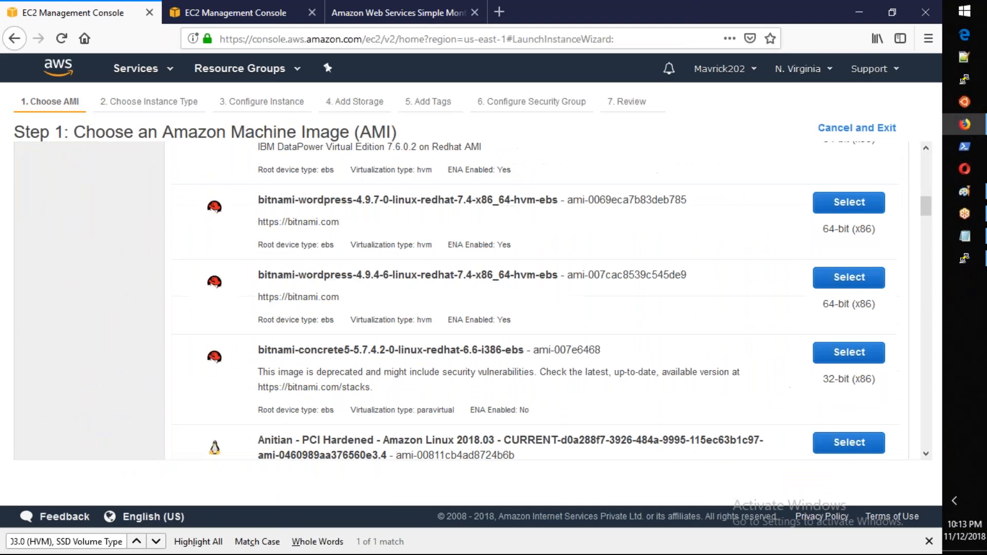
{"action": "scroll", "coordinate": [473, 298], "scroll_direction": "up", "scroll_amount": 10}
{"action": "scroll", "coordinate": [458, 309], "scroll_direction": "up", "scroll_amount": 2}
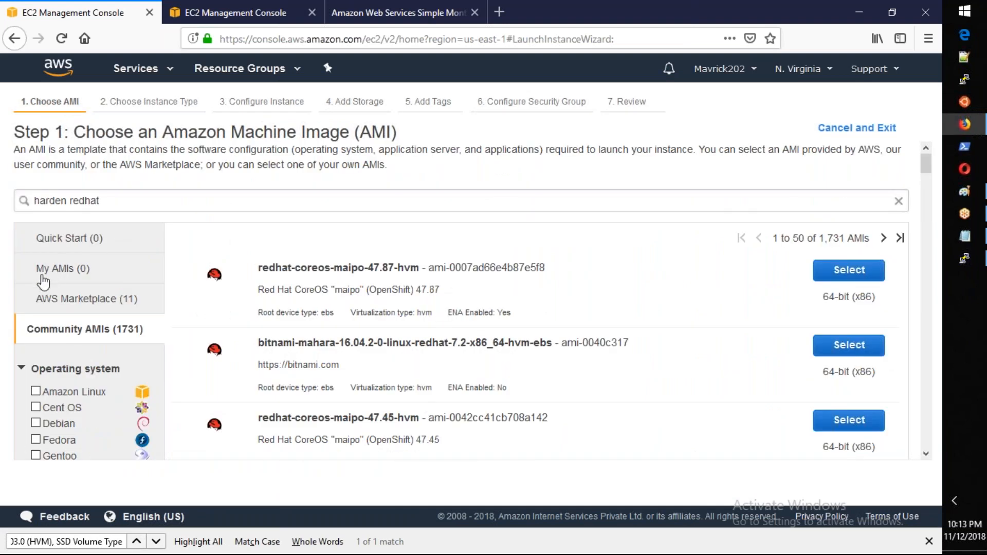
Step: Clear the search text among the account's own AMIs and select MyGoldenImage for the new instance
{"action": "left_click", "coordinate": [44, 278]}
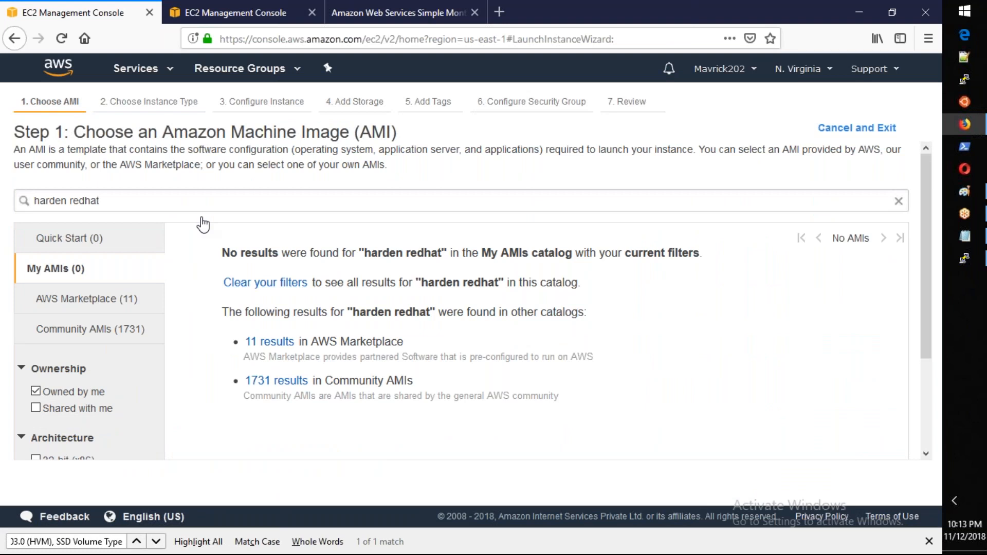
{"action": "left_click", "coordinate": [898, 201]}
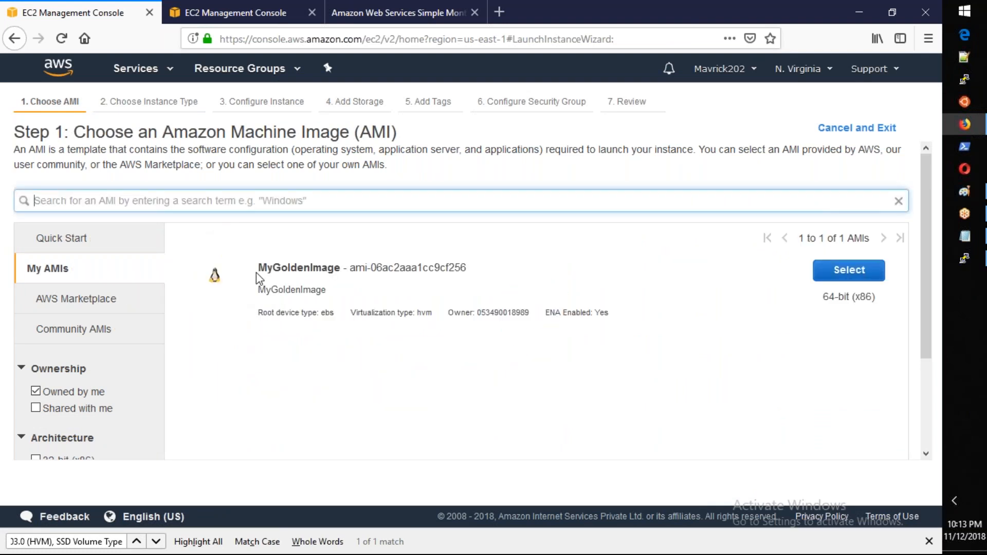
{"action": "left_click", "coordinate": [848, 271]}
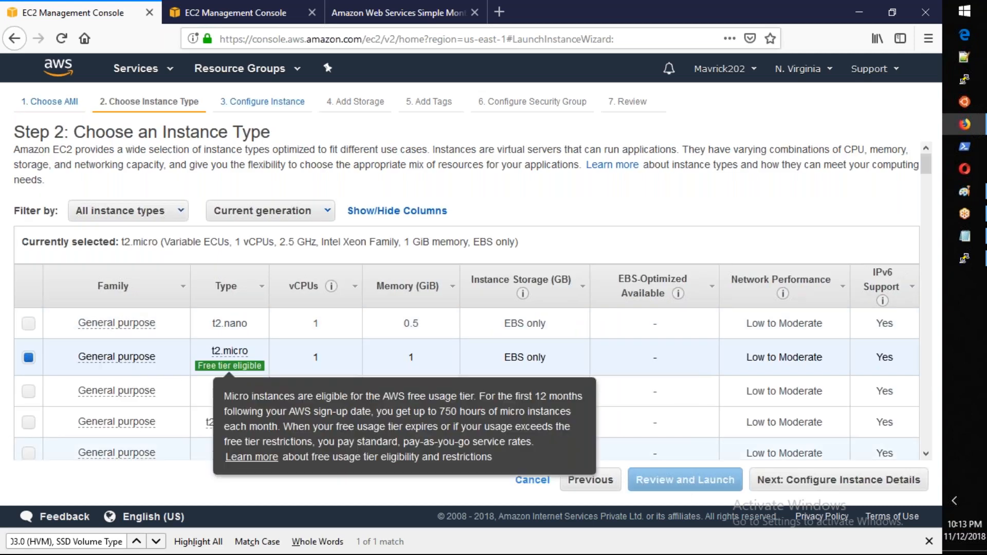
Step: Keep the t2.micro instance type, configure the instance details and proceed to the storage settings
{"action": "left_click", "coordinate": [811, 479]}
{"action": "left_click", "coordinate": [370, 340]}
{"action": "left_click", "coordinate": [370, 384]}
{"action": "left_click", "coordinate": [847, 485]}
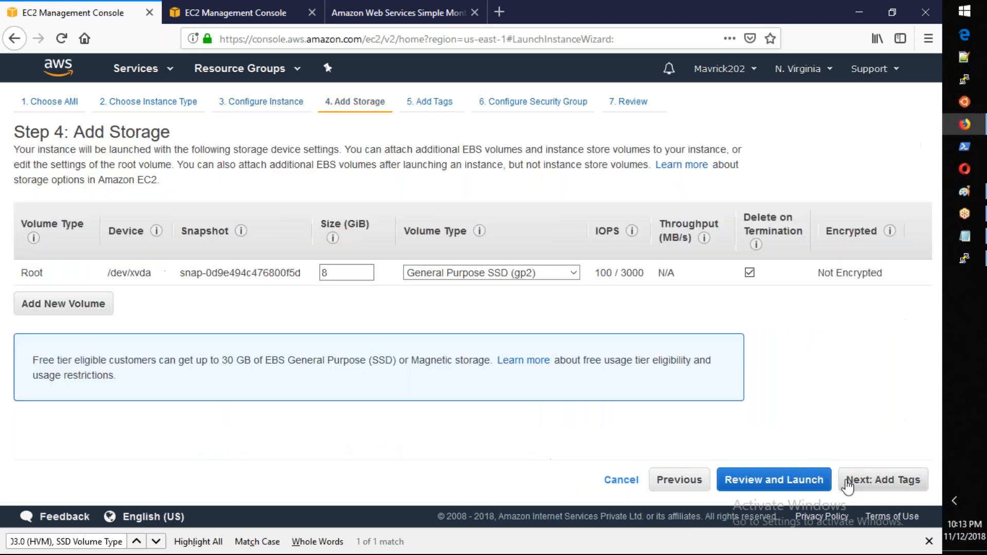
Step: Keep the 8 GiB root volume and add a Name tag with the value ImageNewServer
{"action": "left_click", "coordinate": [847, 486]}
{"action": "left_click", "coordinate": [52, 334]}
{"action": "type", "text": "Name"}
{"action": "key", "text": "Tab"}
{"action": "type", "text": "Image"}
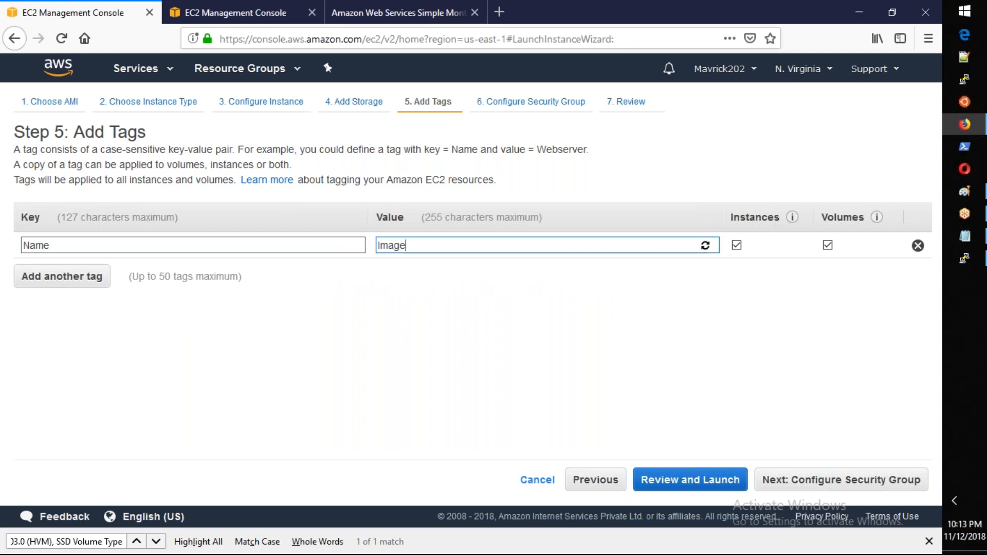
{"action": "type", "text": "NewServer"}
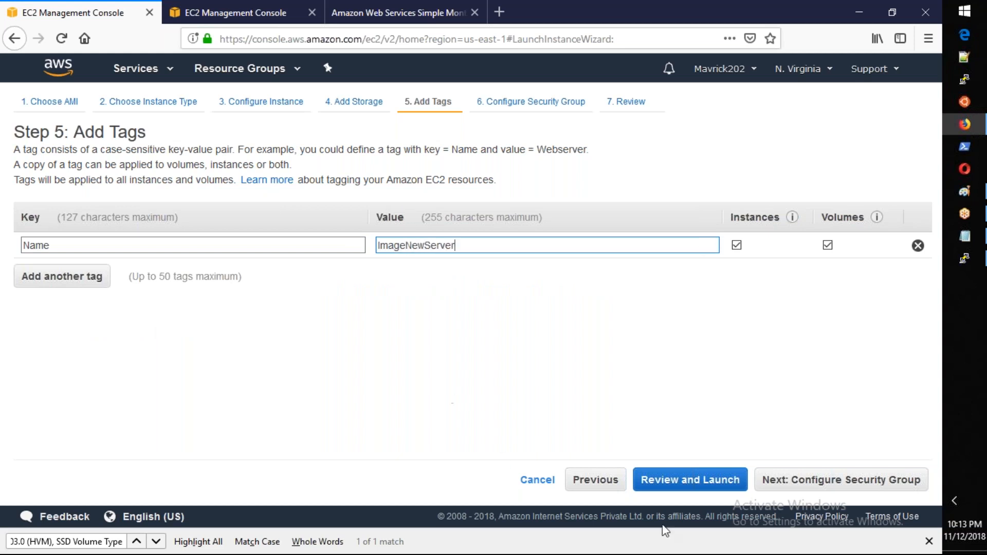
Step: Assign the existing security group AWS-22SP-SG to the instance
{"action": "left_click", "coordinate": [781, 485]}
{"action": "left_click", "coordinate": [325, 222]}
{"action": "left_click", "coordinate": [343, 287]}
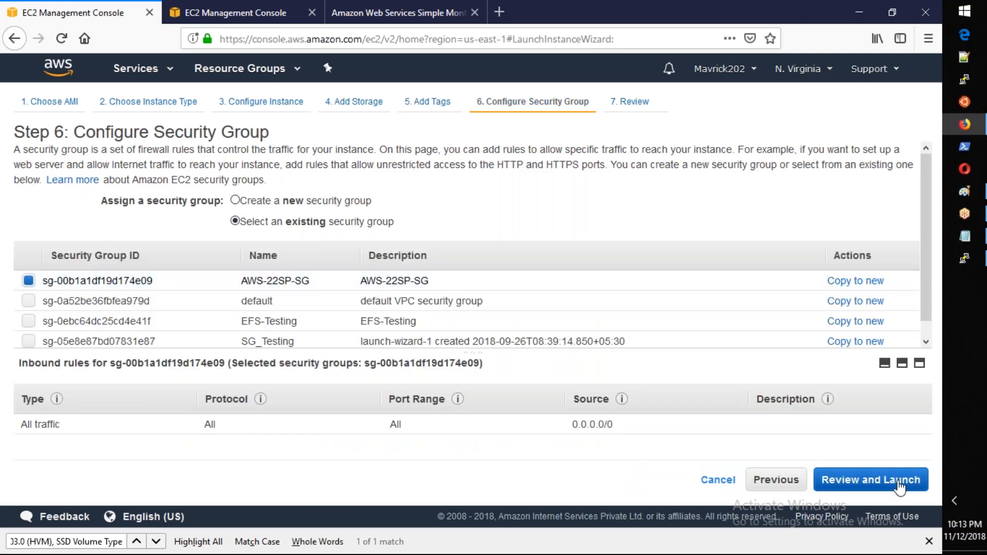
Step: Review the configuration, choose an existing key pair with its acknowledgement, and launch the instance
{"action": "left_click", "coordinate": [898, 480]}
{"action": "left_click", "coordinate": [904, 484]}
{"action": "left_click", "coordinate": [463, 340]}
{"action": "left_click", "coordinate": [288, 371]}
{"action": "left_click", "coordinate": [261, 362]}
{"action": "left_click", "coordinate": [616, 423]}
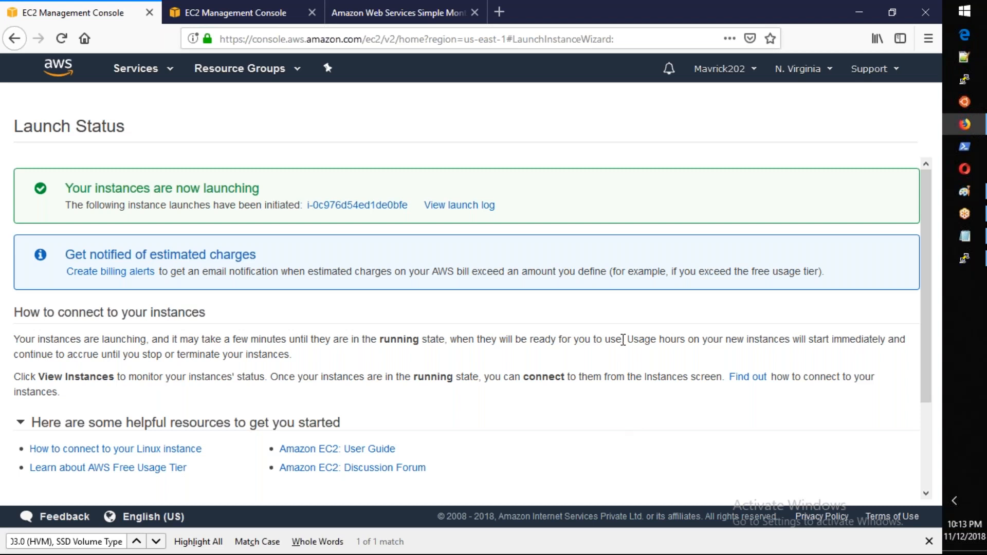
Step: Open the instances list, refresh it, and copy the public DNS of ImageNewServer
{"action": "scroll", "coordinate": [623, 340], "scroll_direction": "down", "scroll_amount": 5}
{"action": "left_click", "coordinate": [880, 483]}
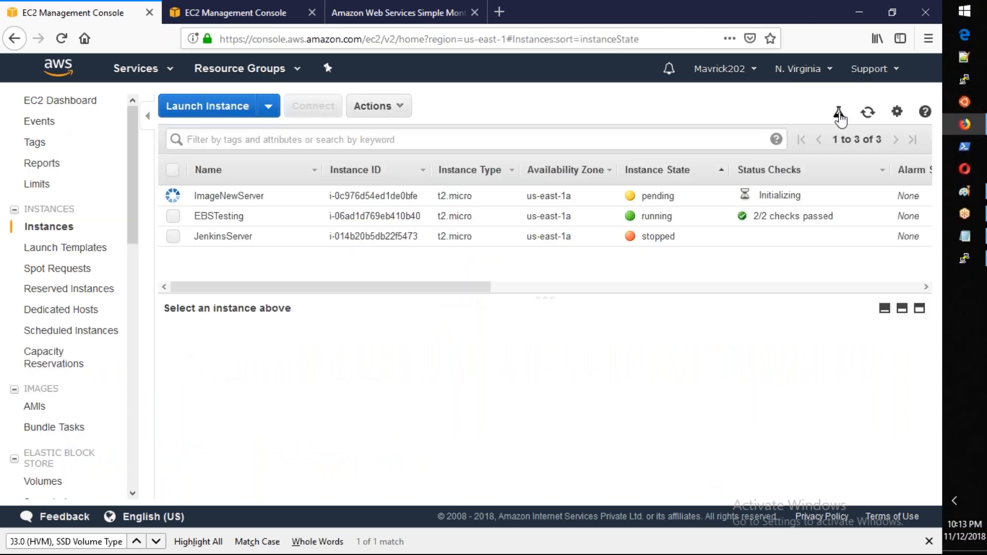
{"action": "left_click", "coordinate": [868, 112]}
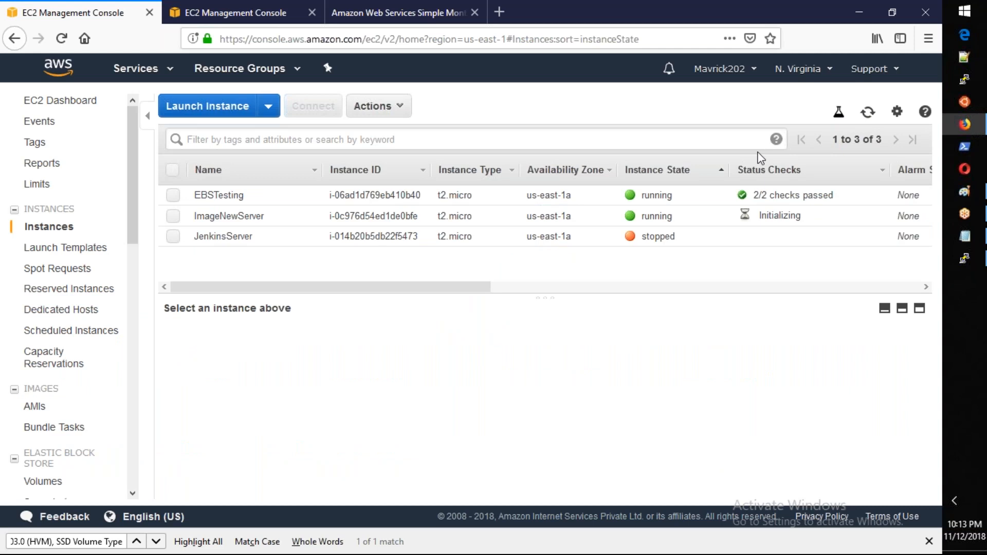
{"action": "left_click", "coordinate": [605, 222]}
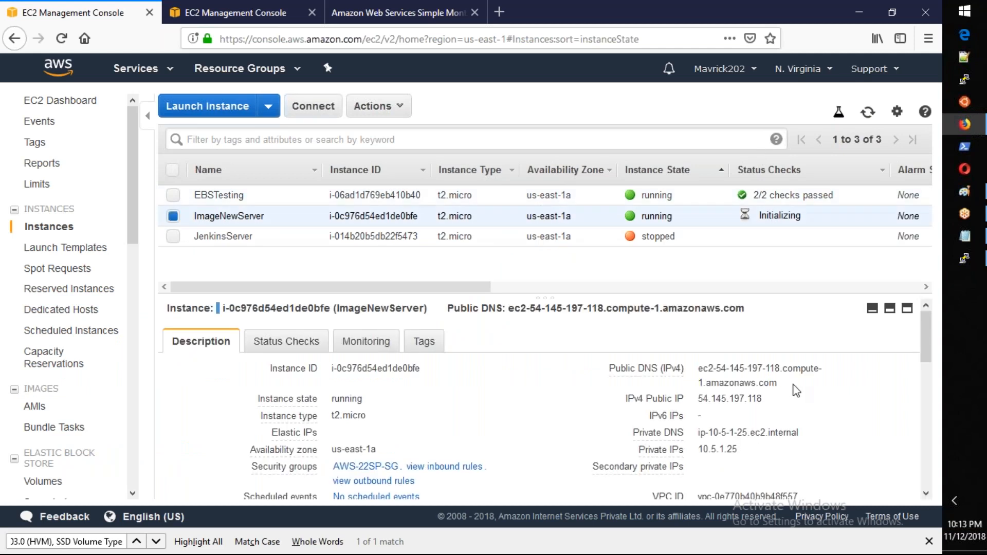
{"action": "left_click", "coordinate": [789, 384]}
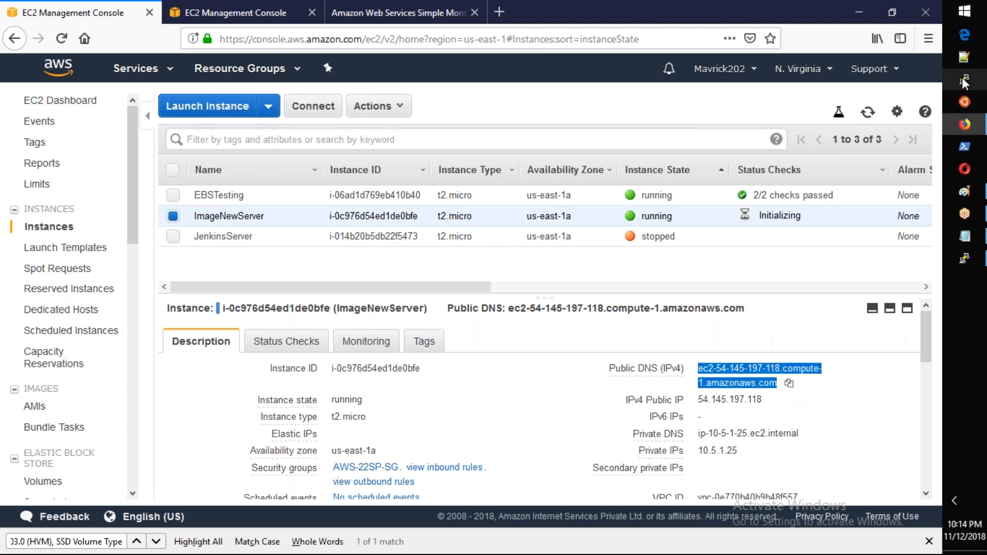
{"action": "key", "text": "alt+Tab"}
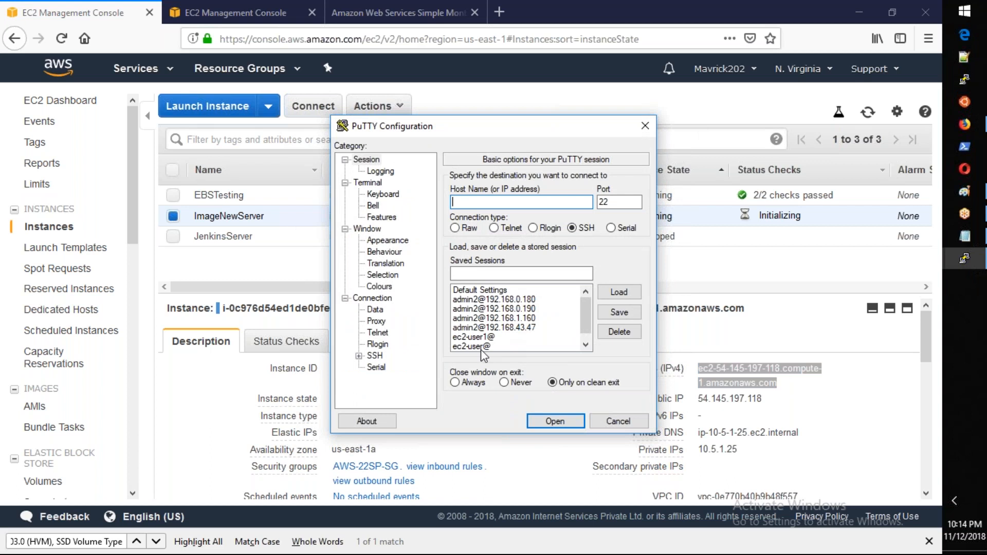
{"action": "left_click", "coordinate": [481, 337]}
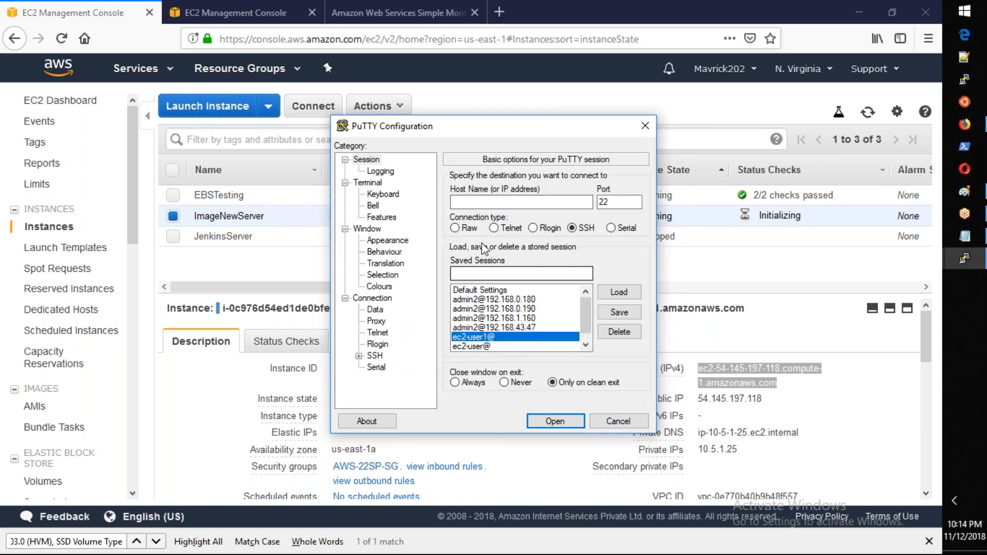
{"action": "left_click", "coordinate": [488, 300]}
{"action": "left_click", "coordinate": [615, 294]}
{"action": "double_click", "coordinate": [526, 202]}
{"action": "key", "text": "BackSpace"}
{"action": "type", "text": "admin2@"}
{"action": "key", "text": "ctrl+v"}
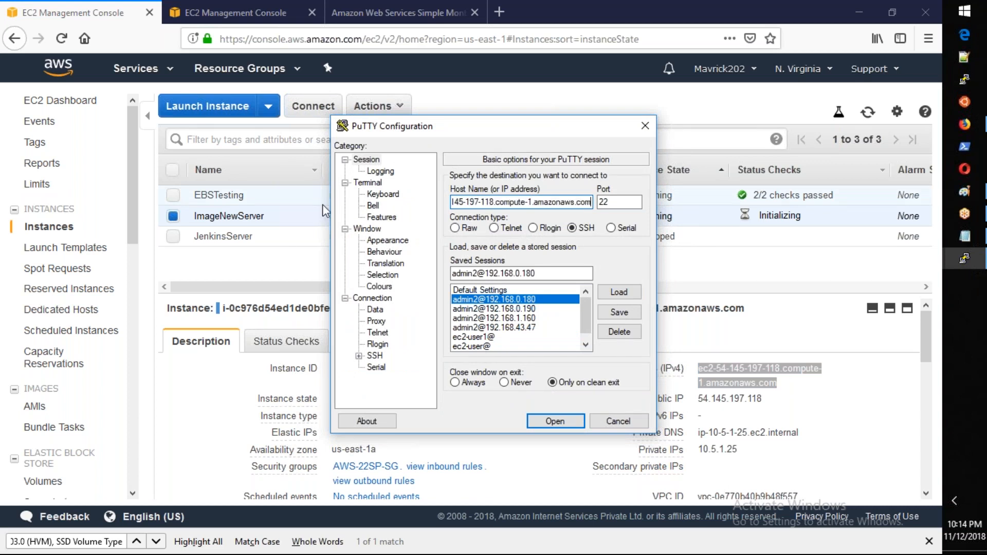
Step: Check the SSH authentication options, try to connect as admin2, and close the terminal window
{"action": "left_click", "coordinate": [360, 357]}
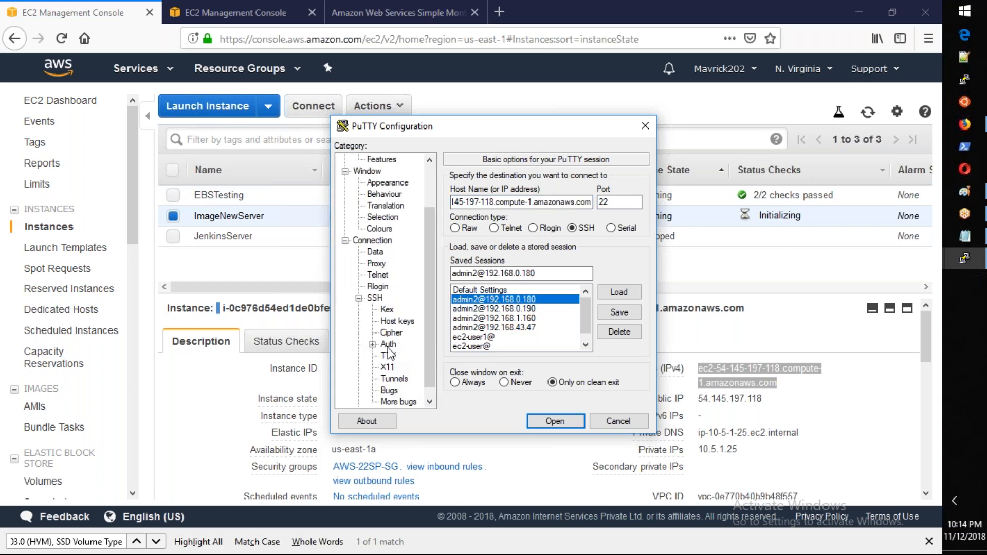
{"action": "left_click", "coordinate": [388, 344]}
{"action": "scroll", "coordinate": [434, 363], "scroll_direction": "up", "scroll_amount": 2}
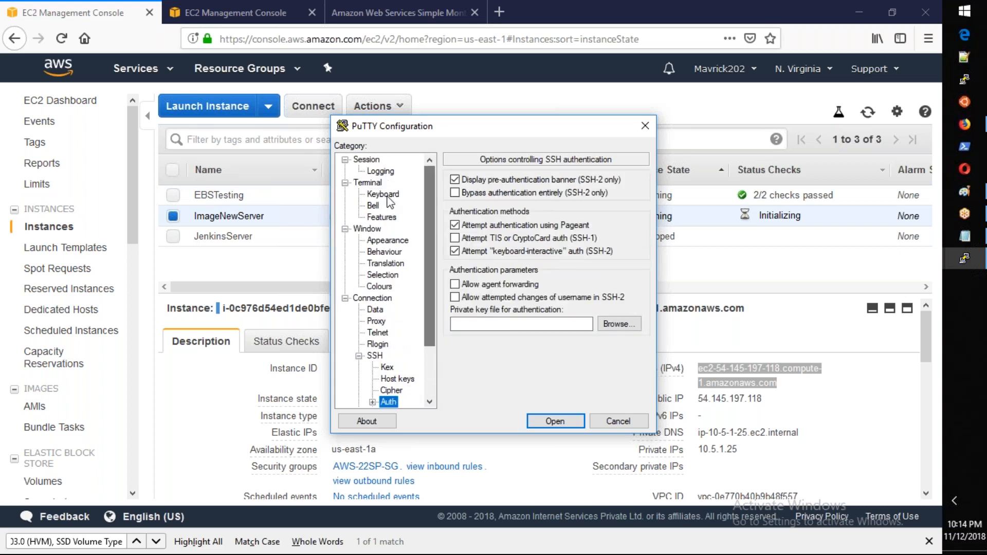
{"action": "left_click", "coordinate": [366, 160]}
{"action": "left_click", "coordinate": [546, 418]}
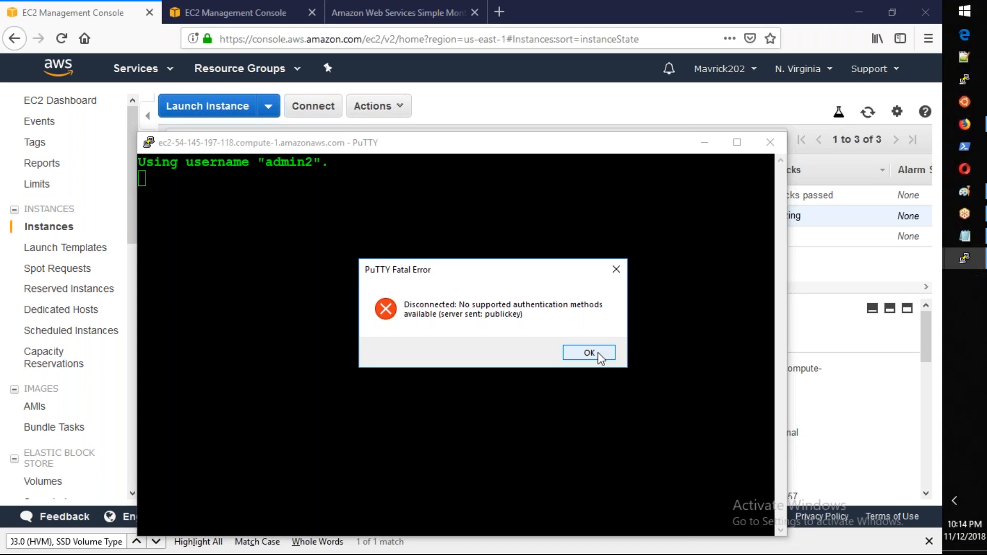
{"action": "left_click", "coordinate": [589, 352]}
{"action": "left_click_drag", "start_coordinate": [288, 143], "coordinate": [242, 46]}
{"action": "left_click", "coordinate": [723, 46]}
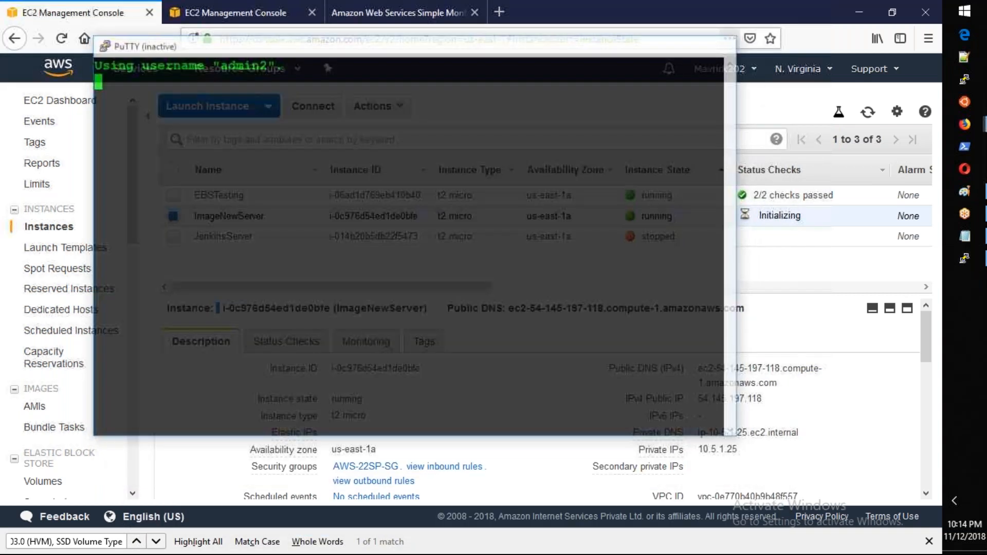
Step: Copy ImageNewServer's public DNS and connect to it through the saved PuTTY session ec2-user@, entering the key passphrase
{"action": "left_click", "coordinate": [789, 383]}
{"action": "left_click", "coordinate": [964, 80]}
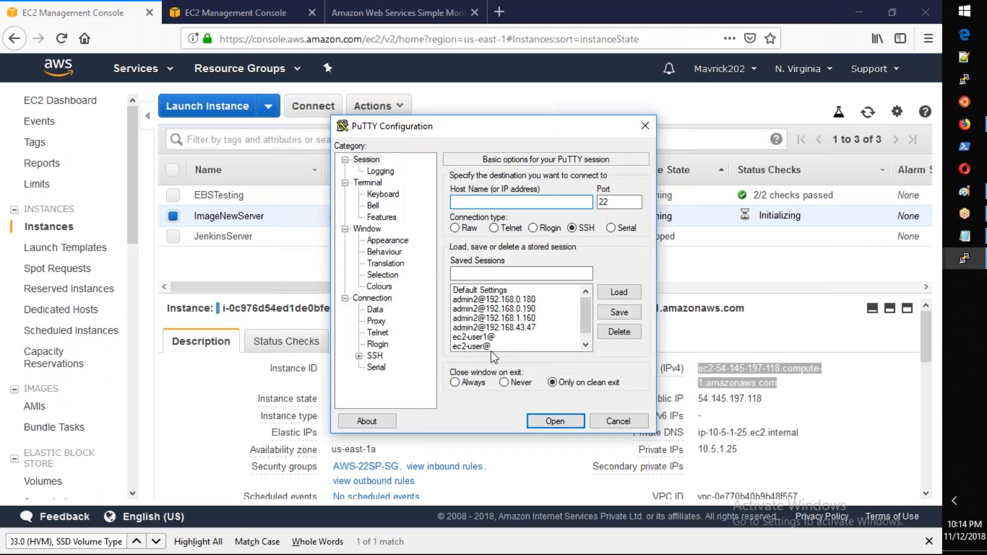
{"action": "left_click", "coordinate": [514, 346]}
{"action": "left_click", "coordinate": [619, 291]}
{"action": "left_click", "coordinate": [516, 202]}
{"action": "key", "text": "ctrl+v"}
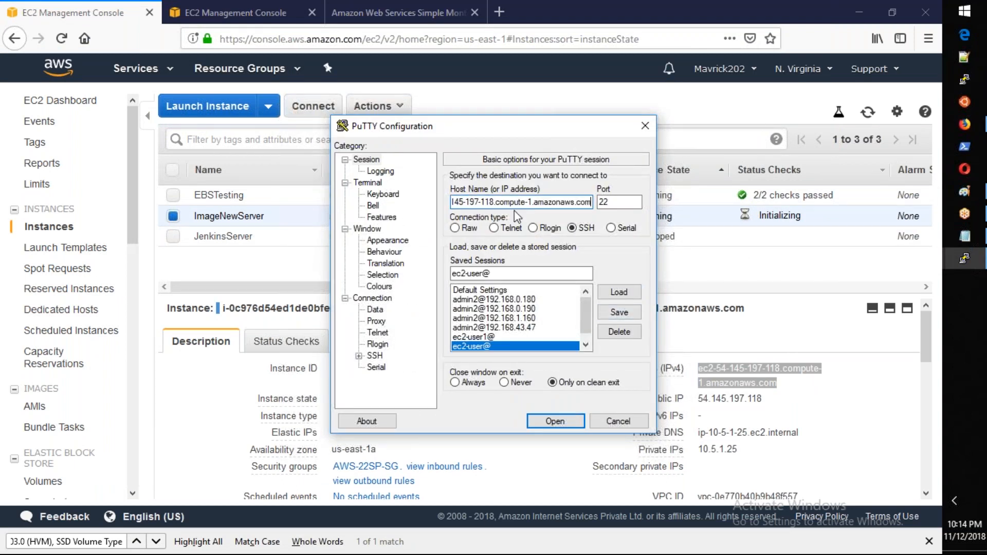
{"action": "left_click", "coordinate": [552, 422]}
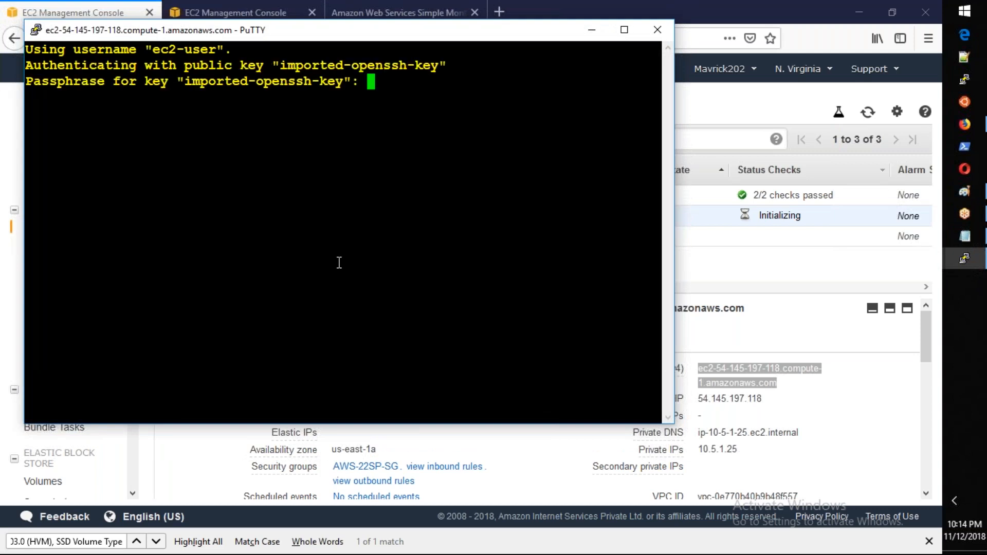
{"action": "key", "text": "Return"}
Step: Switch to the root user with sudo su -
{"action": "type", "text": "sudo su "}
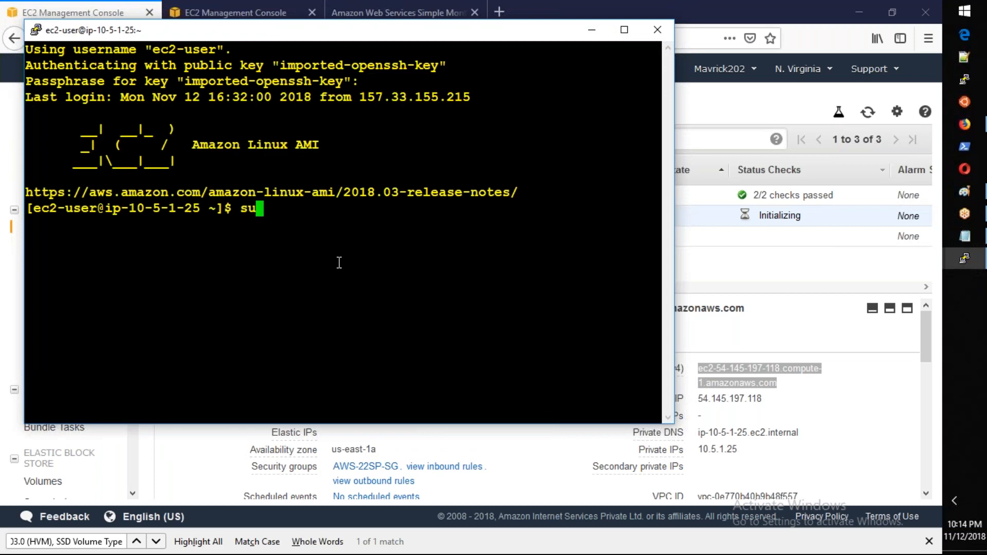
{"action": "type", "text": "-"}
{"action": "key", "text": "Return"}
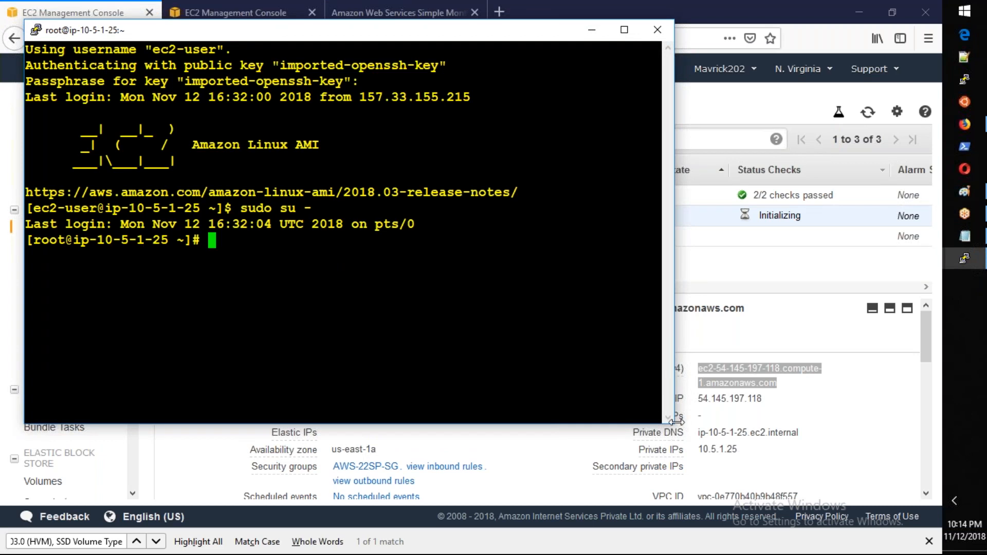
Step: Enlarge the terminal window and check the web server with service nginx status
{"action": "left_click_drag", "start_coordinate": [670, 425], "coordinate": [793, 487]}
{"action": "type", "text": "service "}
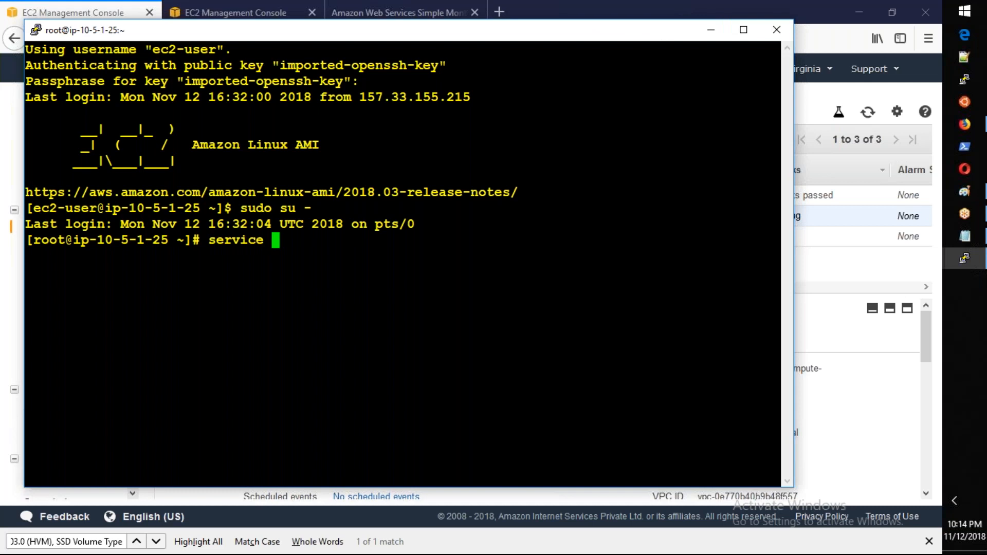
{"action": "type", "text": "nginx status"}
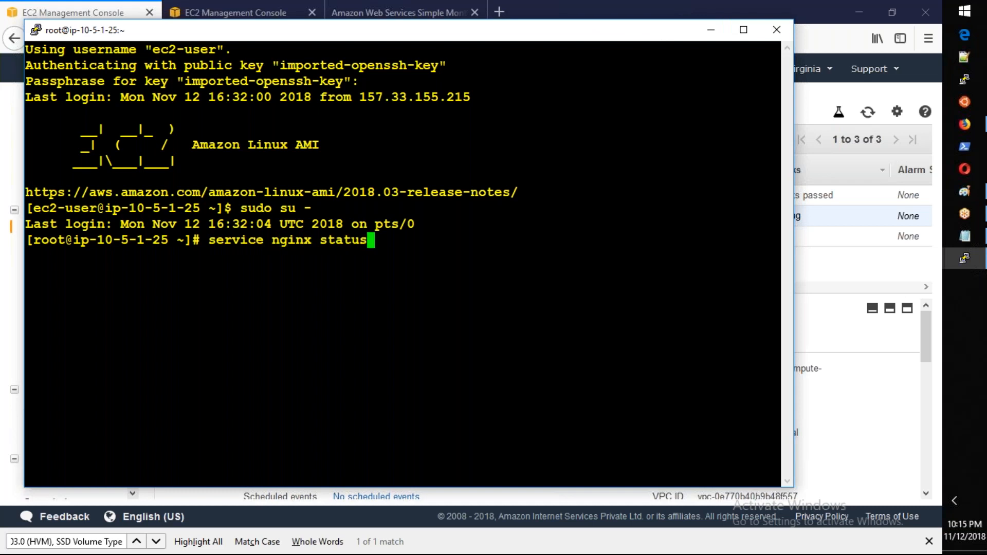
{"action": "key", "text": "Return"}
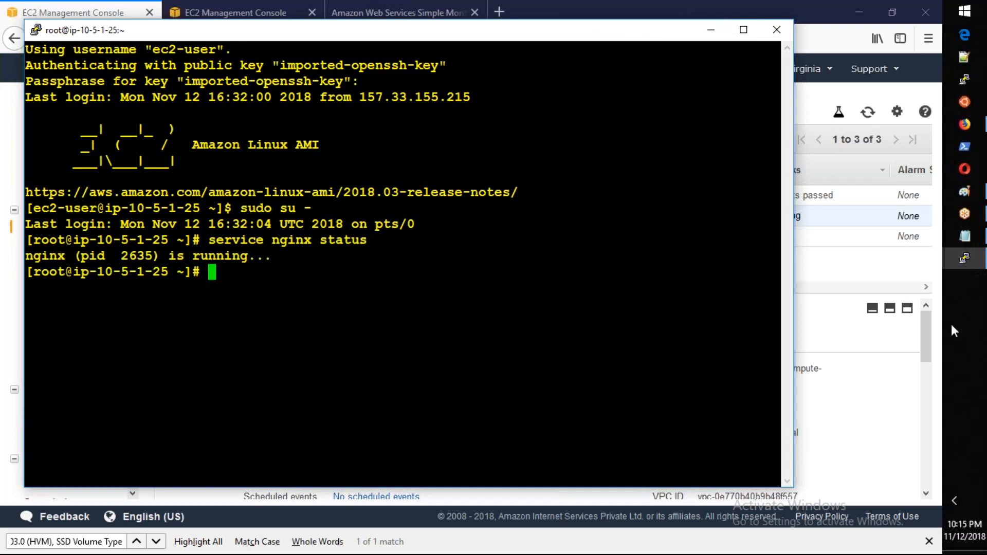
Step: Copy ImageNewServer's public DNS from the instance description and open it in a new browser tab
{"action": "left_click", "coordinate": [892, 337]}
{"action": "left_click", "coordinate": [788, 383]}
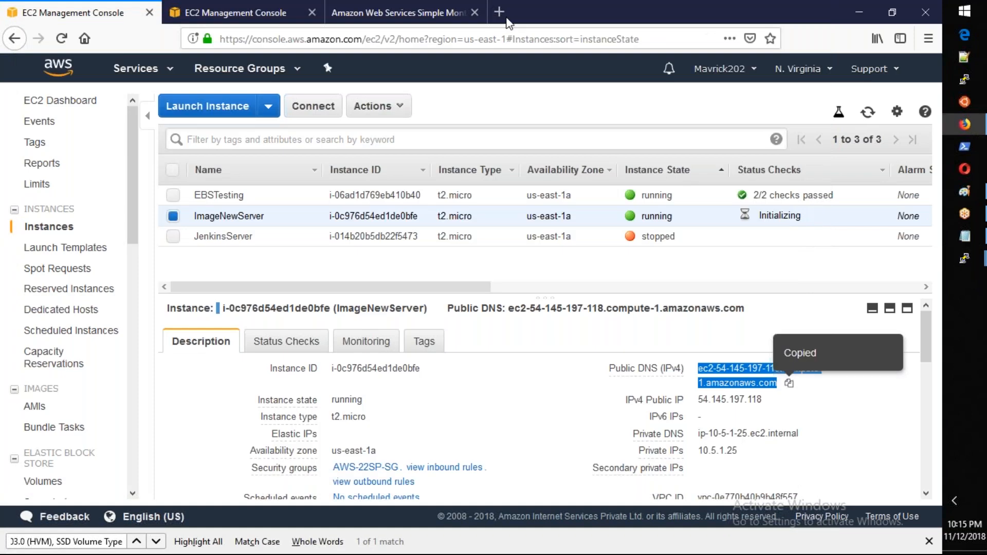
{"action": "left_click", "coordinate": [500, 13]}
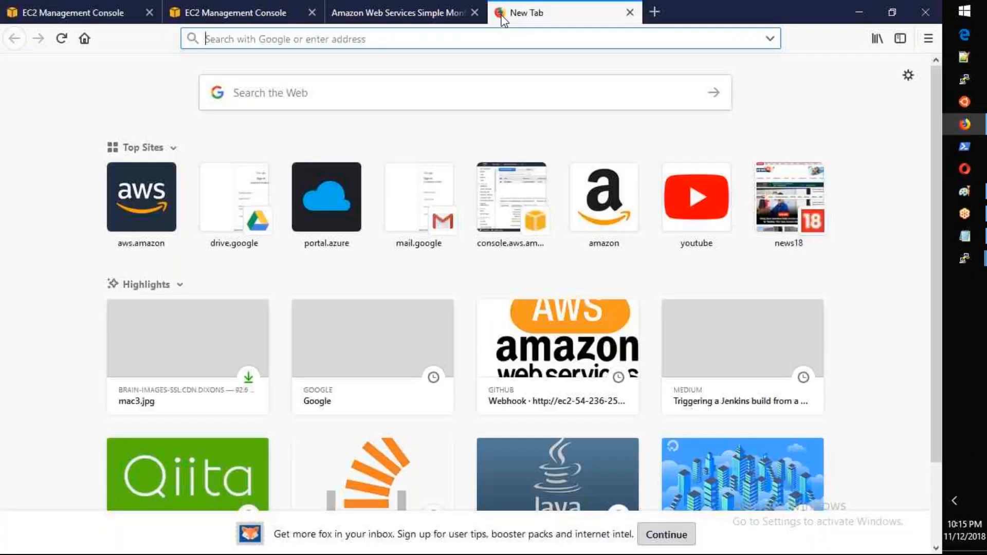
{"action": "key", "text": "ctrl+v"}
{"action": "key", "text": "Return"}
Step: Return to the root terminal session and check the preinstalled tools by running tree and git
{"action": "key", "text": "alt+Tab"}
{"action": "type", "text": "tree"}
{"action": "key", "text": "Return"}
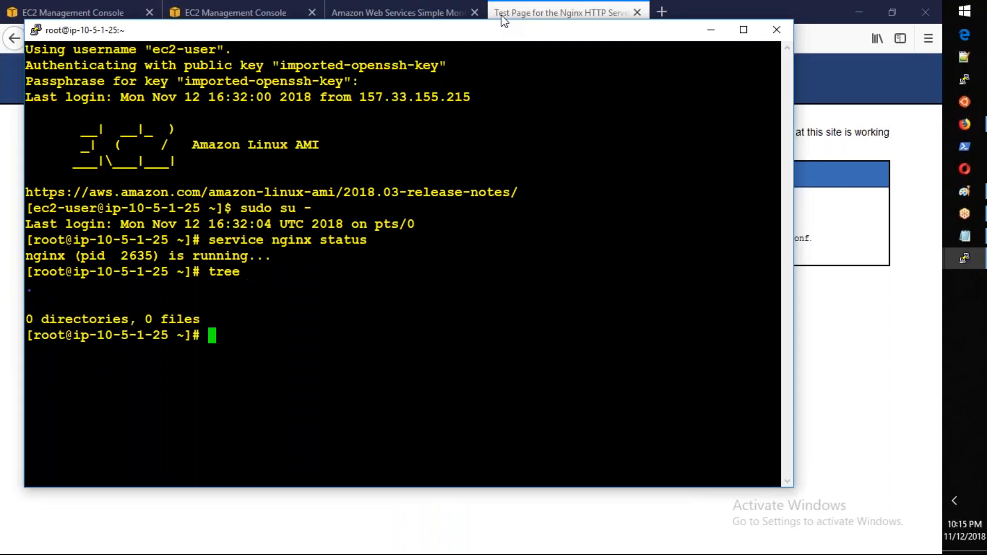
{"action": "type", "text": "git"}
{"action": "key", "text": "Return"}
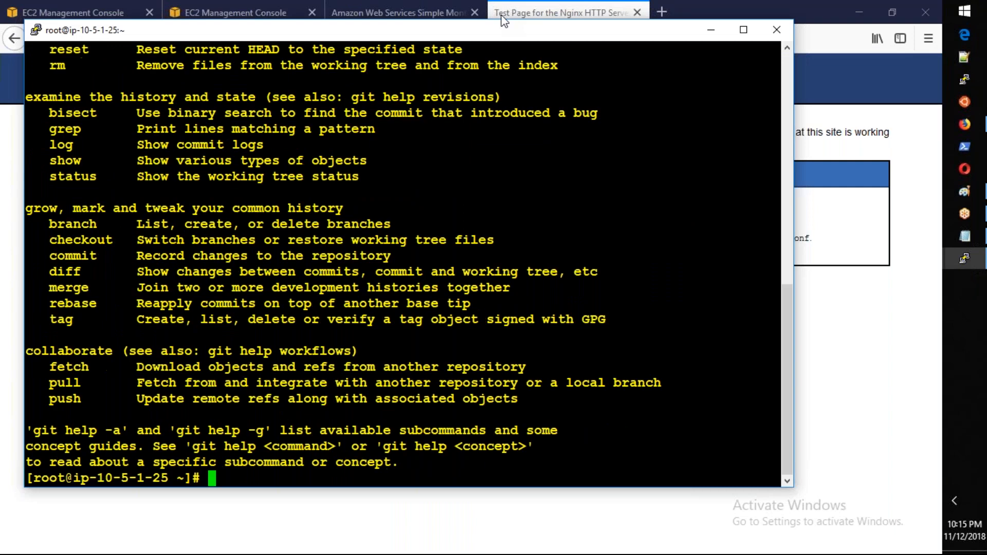
Step: List the server's user accounts with cat /etc/passwd
{"action": "key", "text": "Return"}
{"action": "key", "text": "Return"}
{"action": "key", "text": "Return"}
{"action": "key", "text": "Return"}
{"action": "type", "text": "cat /etc/passwd"}
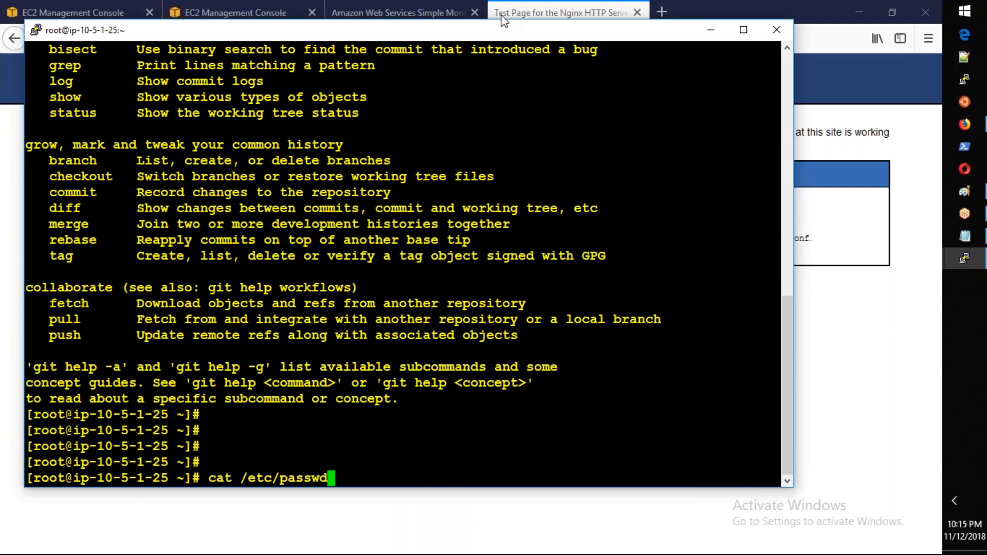
{"action": "key", "text": "Return"}
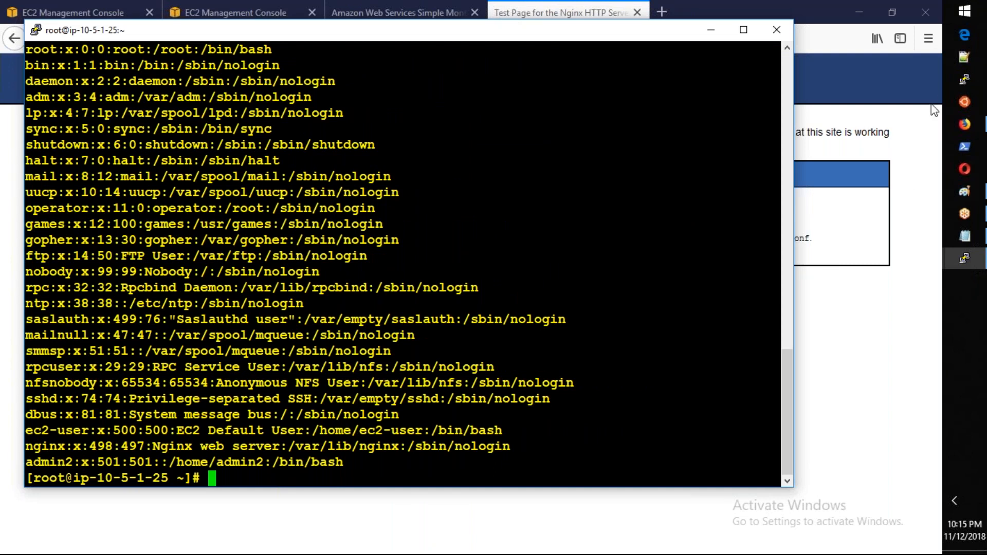
Step: Try to connect to ImageNewServer's public DNS as admin2 from a new PuTTY session without a key
{"action": "left_click", "coordinate": [962, 85]}
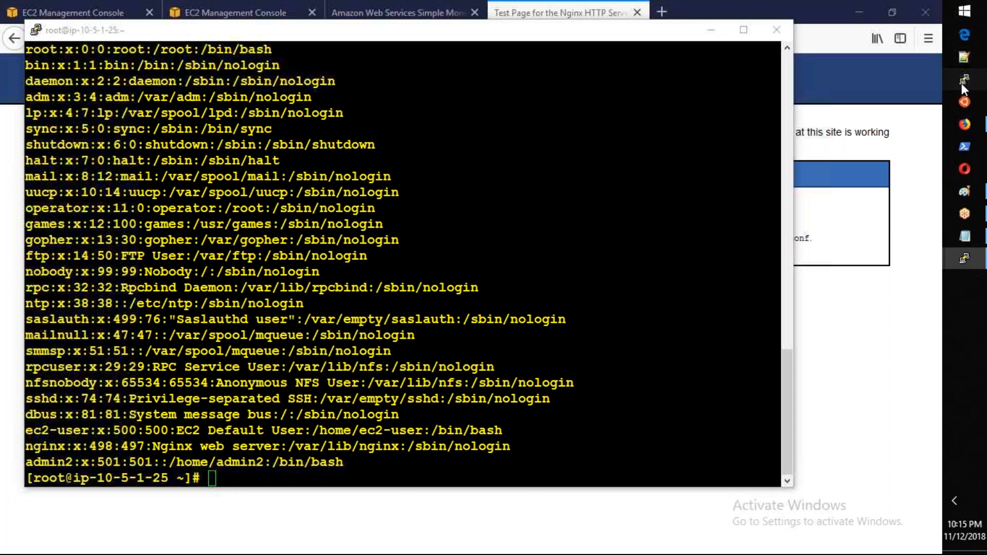
{"action": "type", "text": "admin"}
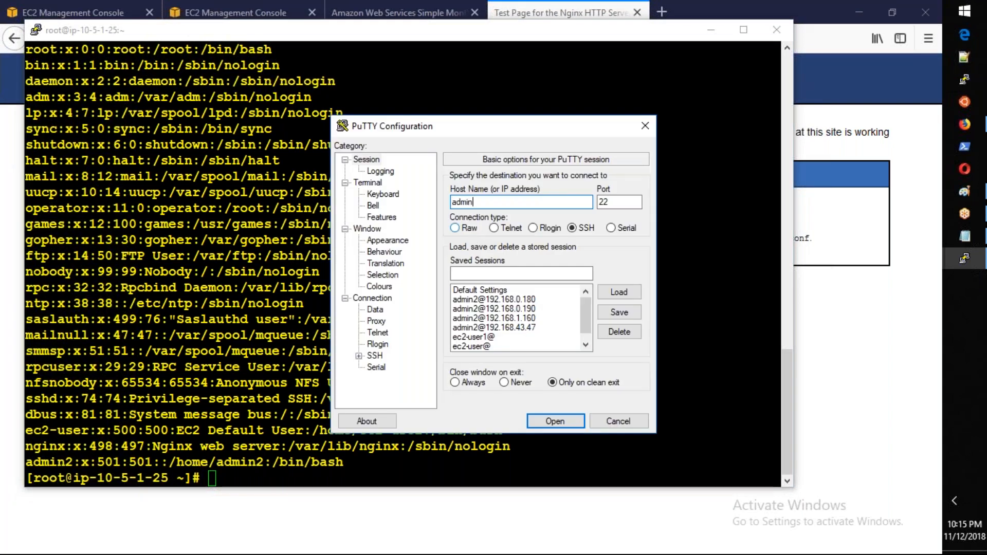
{"action": "type", "text": "2@"}
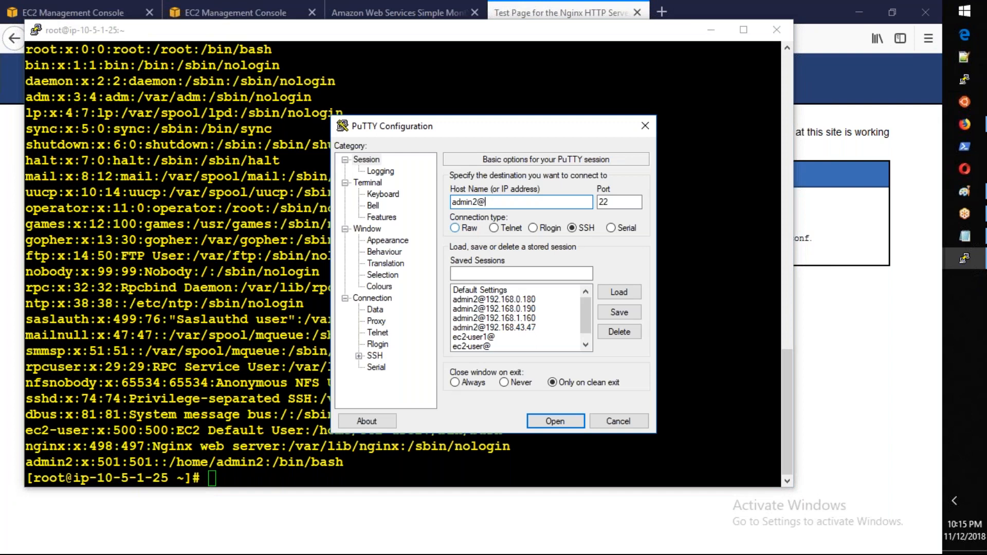
{"action": "key", "text": "ctrl+v"}
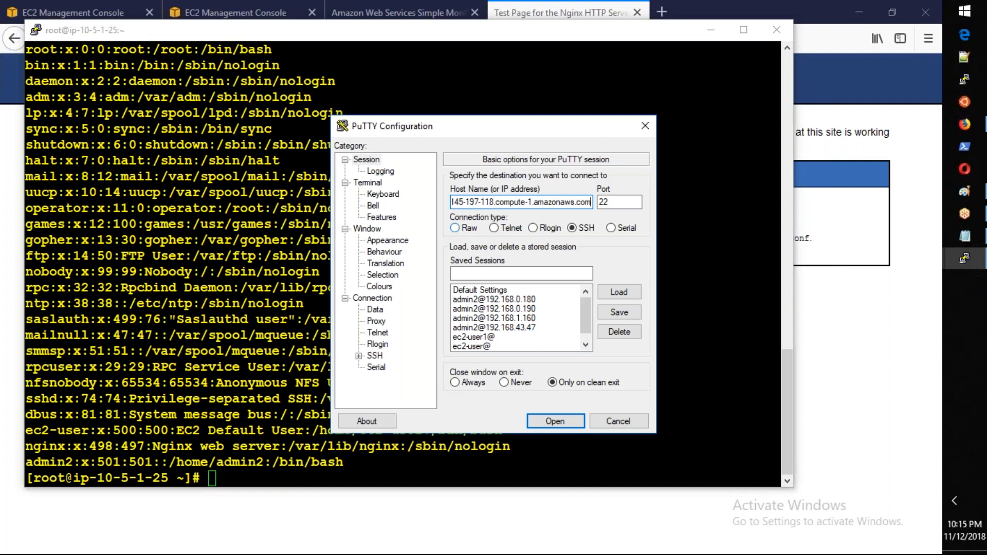
{"action": "key", "text": "Return"}
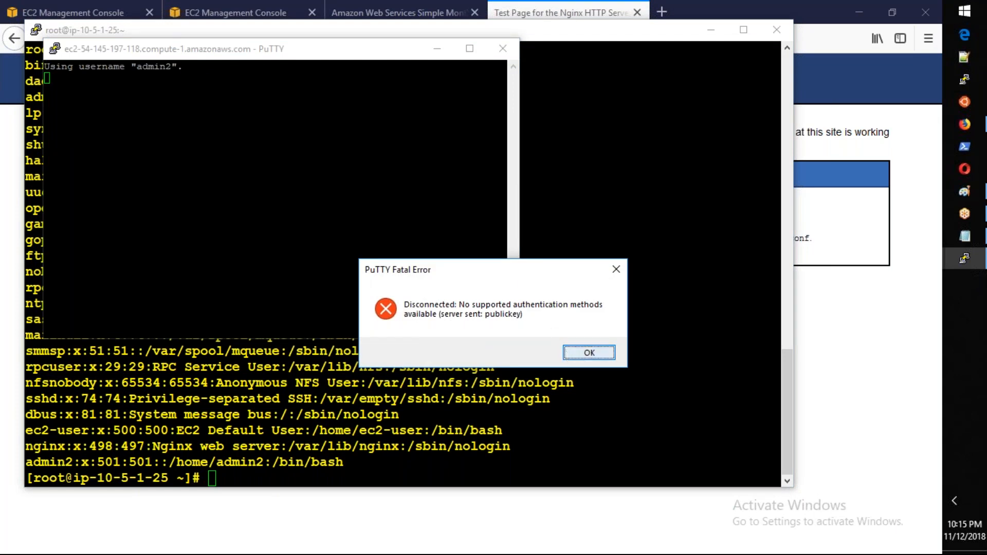
{"action": "left_click", "coordinate": [589, 353]}
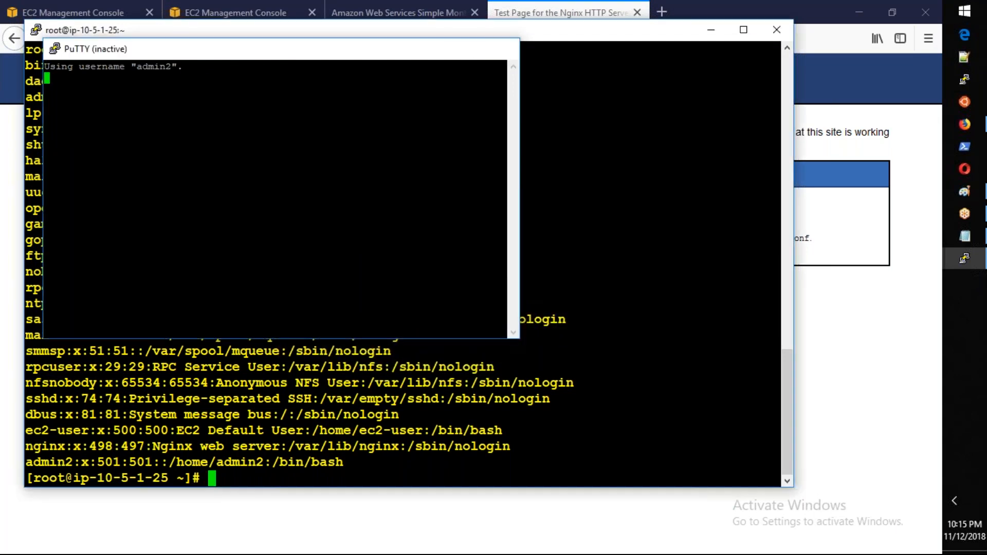
Step: Open /etc/ssh/sshd_config in nano from the root terminal session
{"action": "left_click", "coordinate": [363, 414]}
{"action": "type", "text": "nano "}
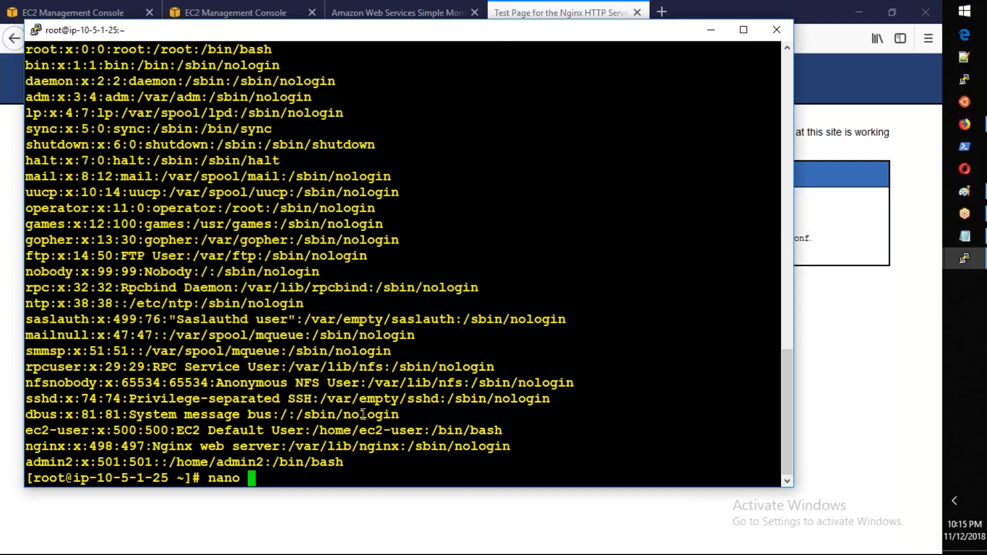
{"action": "type", "text": "/etc/sshd"}
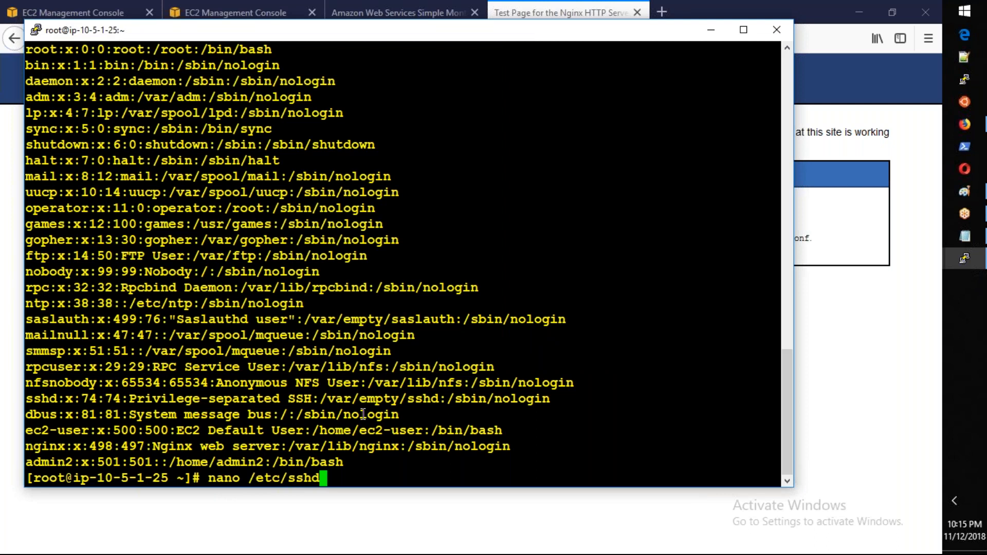
{"action": "key", "text": "BackSpace"}
{"action": "type", "text": "/ssh"}
{"action": "type", "text": "d"}
{"action": "key", "text": "Tab"}
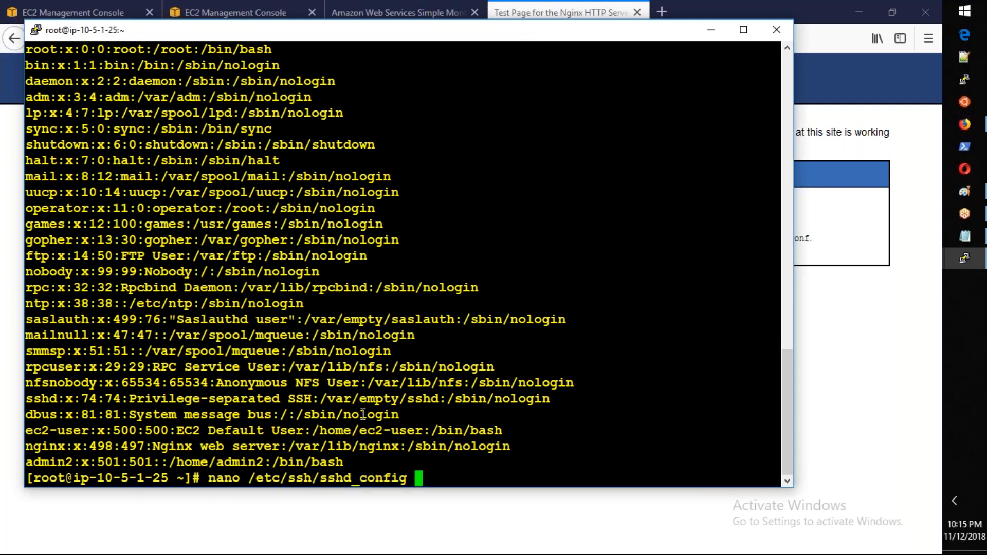
{"action": "key", "text": "Return"}
Step: Set PasswordAuthentication to yes in sshd_config, save the file and exit nano
{"action": "key", "text": "Down"}
{"action": "key", "text": "Down"}
{"action": "key", "text": "Down"}
{"action": "key", "text": "Down"}
{"action": "key", "text": "Down"}
{"action": "key", "text": "Down"}
{"action": "key", "text": "Down"}
{"action": "key", "text": "Down"}
{"action": "key", "text": "Down"}
{"action": "key", "text": "Down"}
{"action": "key", "text": "Down"}
{"action": "key", "text": "Down"}
{"action": "key", "text": "Down"}
{"action": "key", "text": "Down"}
{"action": "key", "text": "Down"}
{"action": "key", "text": "Down"}
{"action": "key", "text": "Down"}
{"action": "key", "text": "Down"}
{"action": "key", "text": "Down"}
{"action": "key", "text": "Down"}
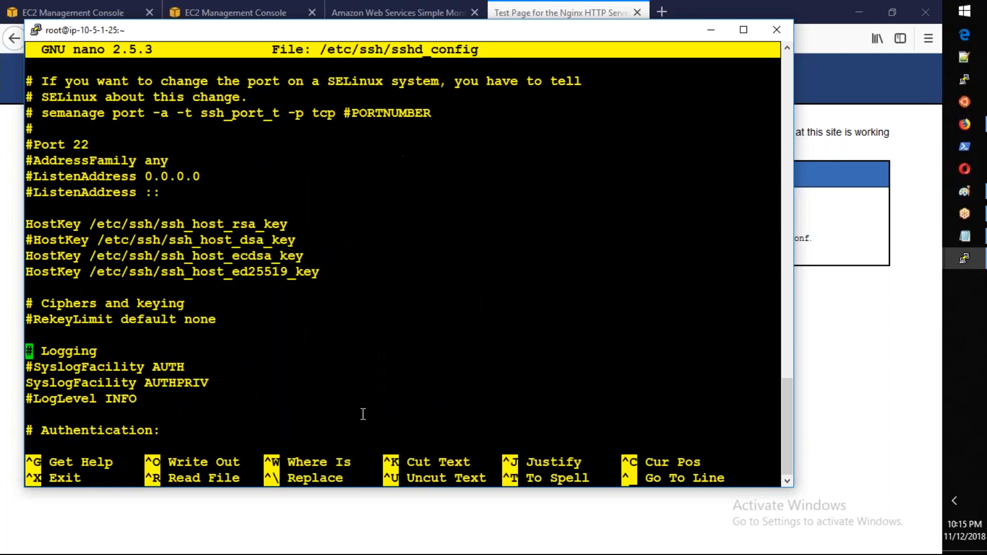
{"action": "key", "text": "Down"}
{"action": "key", "text": "Down"}
{"action": "key", "text": "Down"}
{"action": "key", "text": "Down"}
{"action": "key", "text": "Down"}
{"action": "key", "text": "Down"}
{"action": "key", "text": "Down"}
{"action": "key", "text": "Down"}
{"action": "key", "text": "Down"}
{"action": "key", "text": "Down"}
{"action": "key", "text": "Down"}
{"action": "key", "text": "Down"}
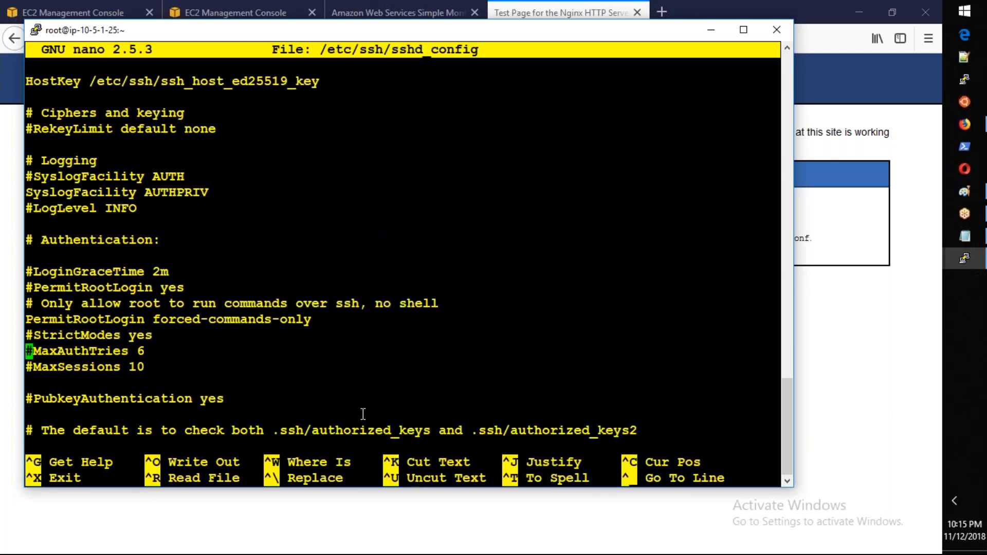
{"action": "key", "text": "Down"}
{"action": "key", "text": "Down"}
{"action": "key", "text": "Down"}
{"action": "key", "text": "Down"}
{"action": "key", "text": "Down"}
{"action": "key", "text": "Down"}
{"action": "key", "text": "Down"}
{"action": "key", "text": "Down"}
{"action": "key", "text": "Down"}
{"action": "key", "text": "Down"}
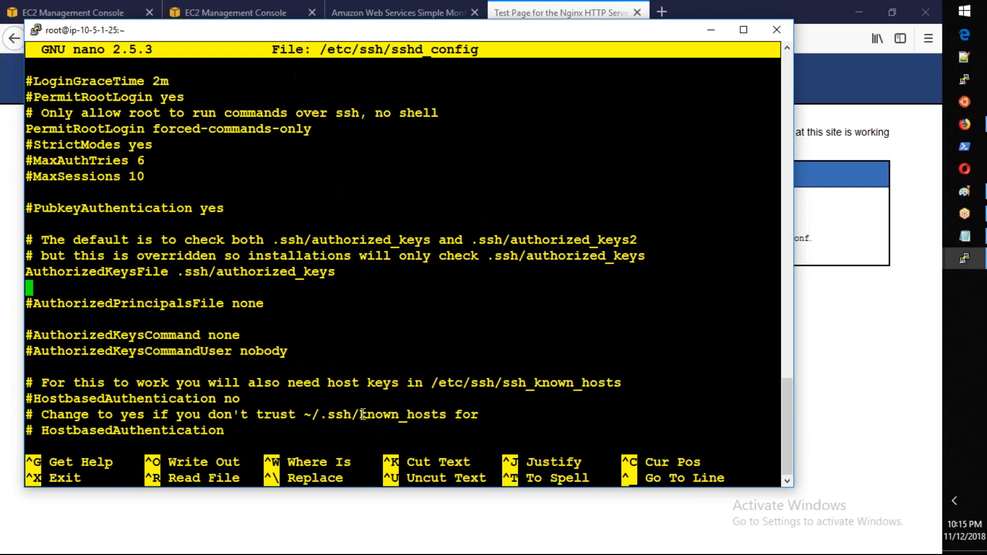
{"action": "key", "text": "Down"}
{"action": "key", "text": "Down"}
{"action": "key", "text": "Down"}
{"action": "key", "text": "Down"}
{"action": "key", "text": "Down"}
{"action": "key", "text": "Down"}
{"action": "key", "text": "Down"}
{"action": "key", "text": "Down"}
{"action": "key", "text": "Down"}
{"action": "key", "text": "Up"}
{"action": "key", "text": "Right"}
{"action": "key", "text": "Right"}
{"action": "key", "text": "Right"}
{"action": "key", "text": "Right"}
{"action": "key", "text": "Right"}
{"action": "key", "text": "Right"}
{"action": "key", "text": "Right"}
{"action": "key", "text": "Right"}
{"action": "key", "text": "Right"}
{"action": "key", "text": "Right"}
{"action": "key", "text": "Right"}
{"action": "key", "text": "Right"}
{"action": "key", "text": "Right"}
{"action": "key", "text": "Right"}
{"action": "key", "text": "Right"}
{"action": "key", "text": "Right"}
{"action": "key", "text": "Right"}
{"action": "key", "text": "Right"}
{"action": "key", "text": "Right"}
{"action": "key", "text": "Right"}
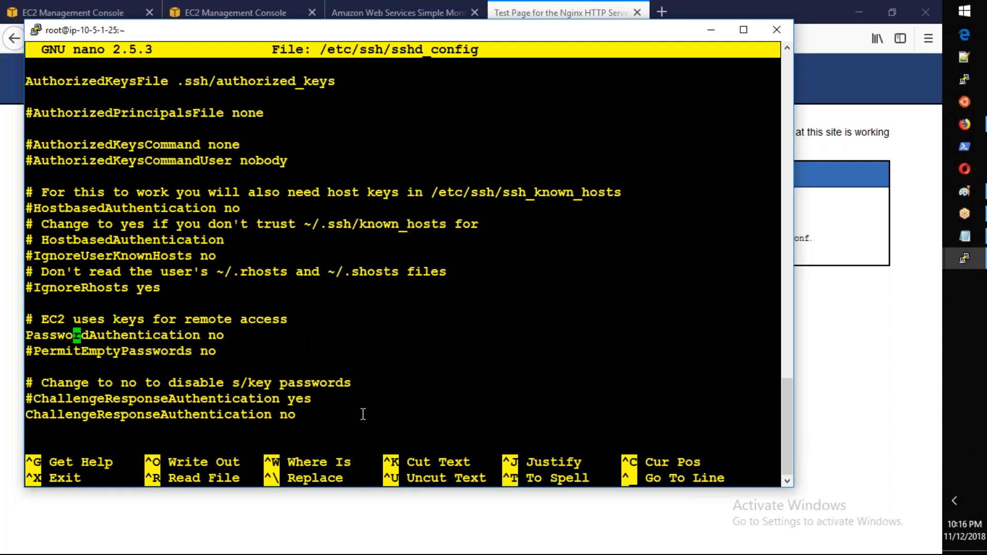
{"action": "key", "text": "Right"}
{"action": "key", "text": "BackSpace"}
{"action": "key", "text": "BackSpace"}
{"action": "type", "text": "yes"}
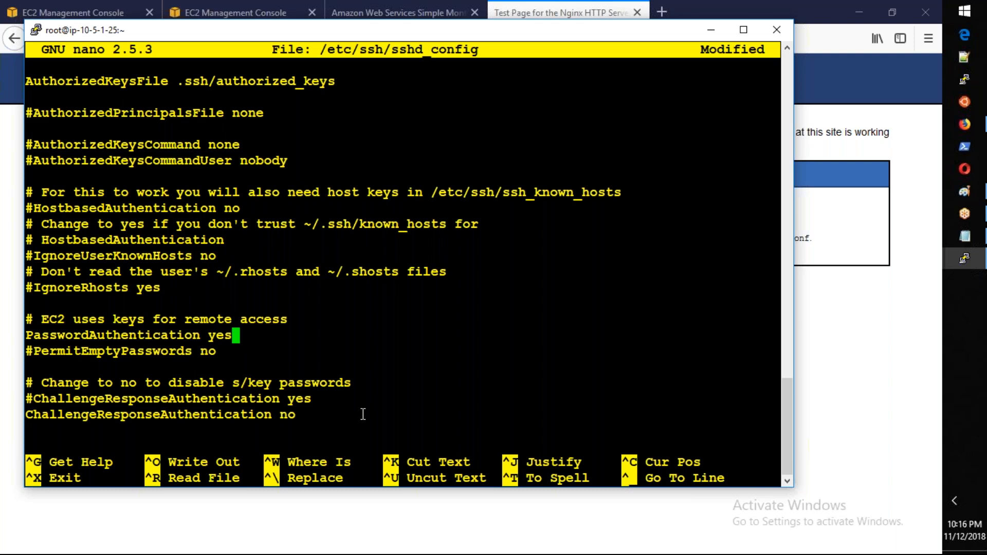
{"action": "key", "text": "ctrl+o"}
{"action": "key", "text": "Return"}
{"action": "key", "text": "ctrl+x"}
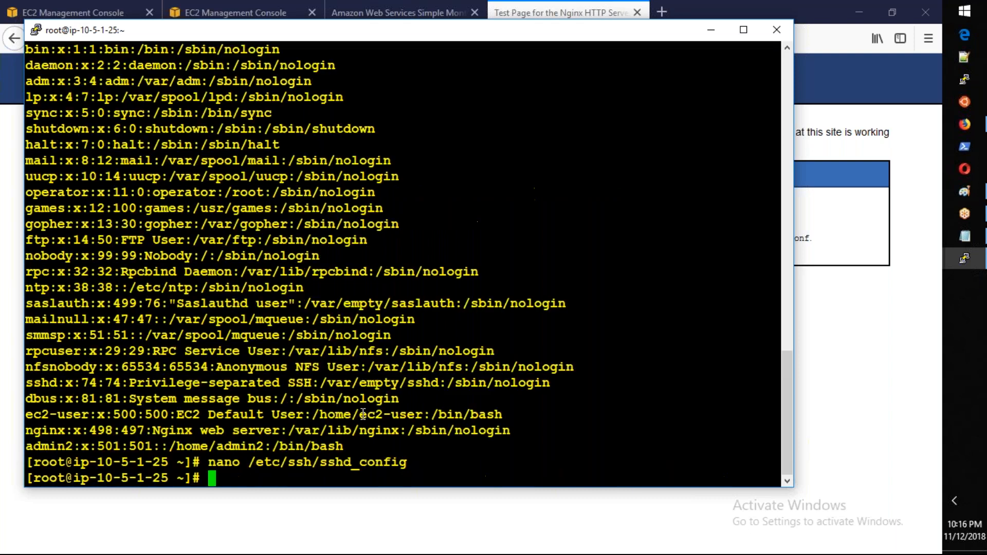
Step: Restart the SSH daemon with service sshd restart
{"action": "type", "text": "service "}
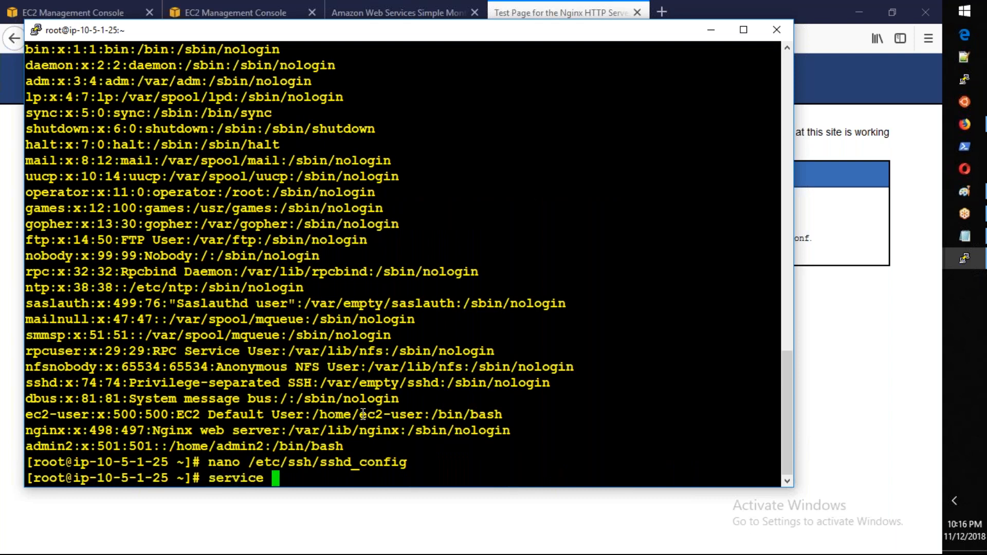
{"action": "type", "text": "sshd restart"}
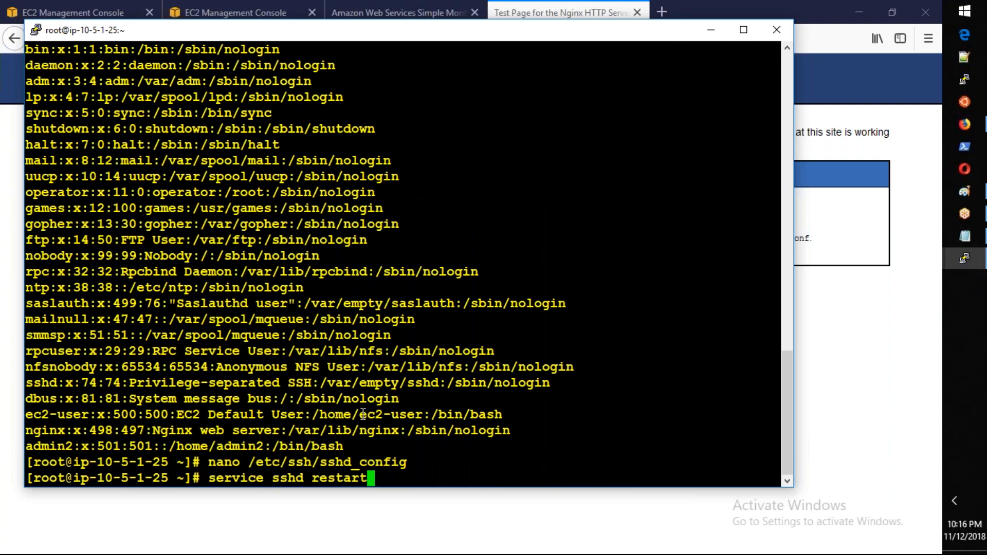
{"action": "key", "text": "Return"}
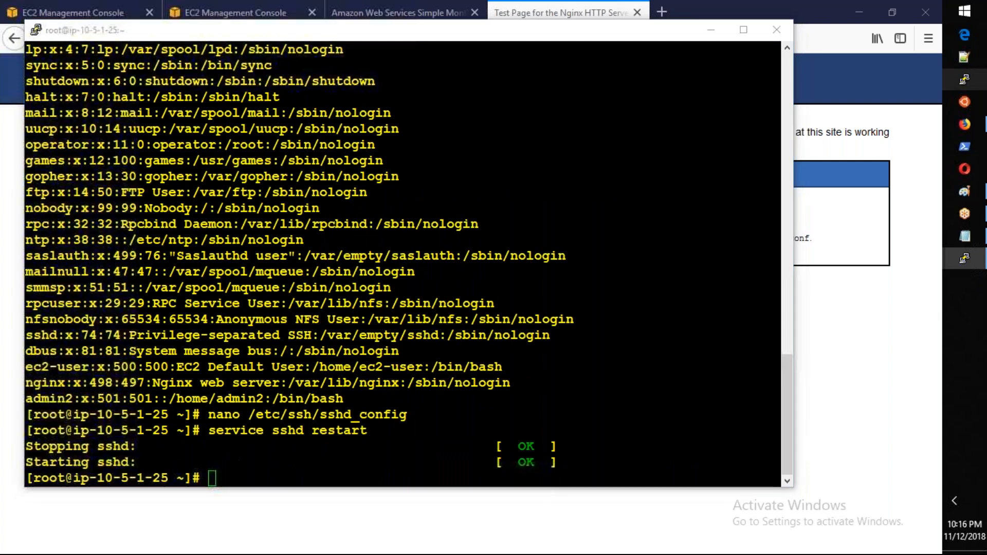
{"action": "left_click", "coordinate": [964, 79]}
{"action": "left_click", "coordinate": [494, 300]}
{"action": "left_click", "coordinate": [619, 292]}
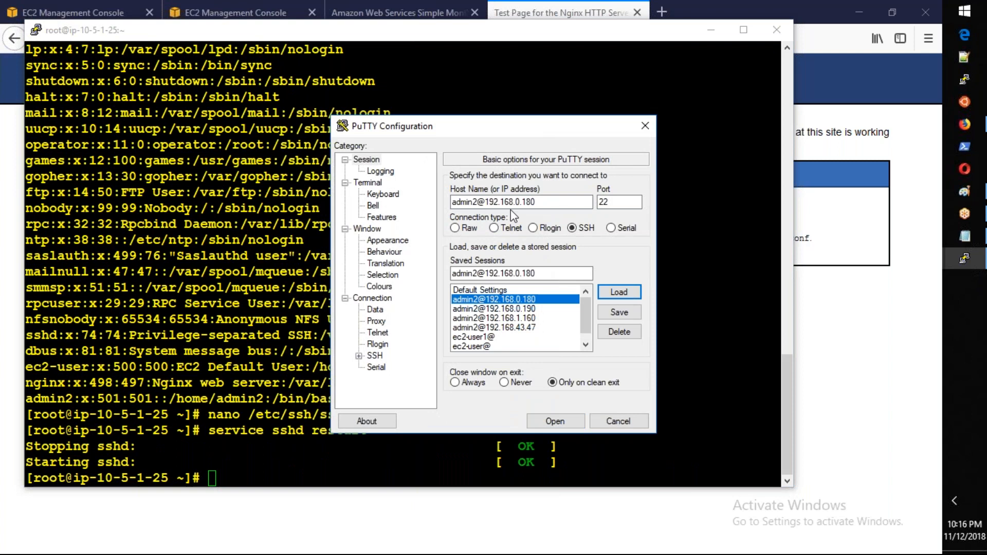
{"action": "left_click_drag", "start_coordinate": [489, 202], "coordinate": [617, 202]}
{"action": "key", "text": "BackSpace"}
{"action": "key", "text": "BackSpace"}
{"action": "key", "text": "ctrl+v"}
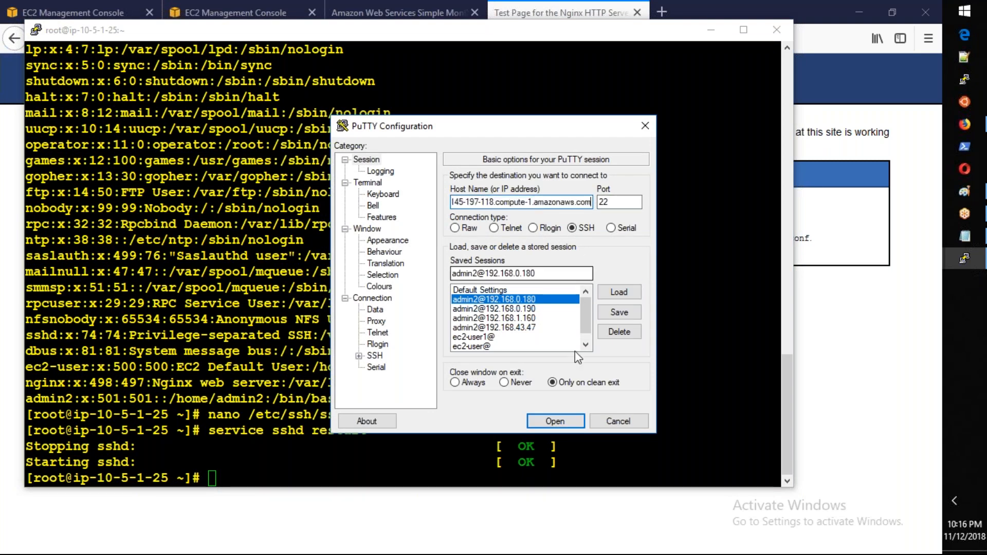
{"action": "left_click", "coordinate": [555, 421]}
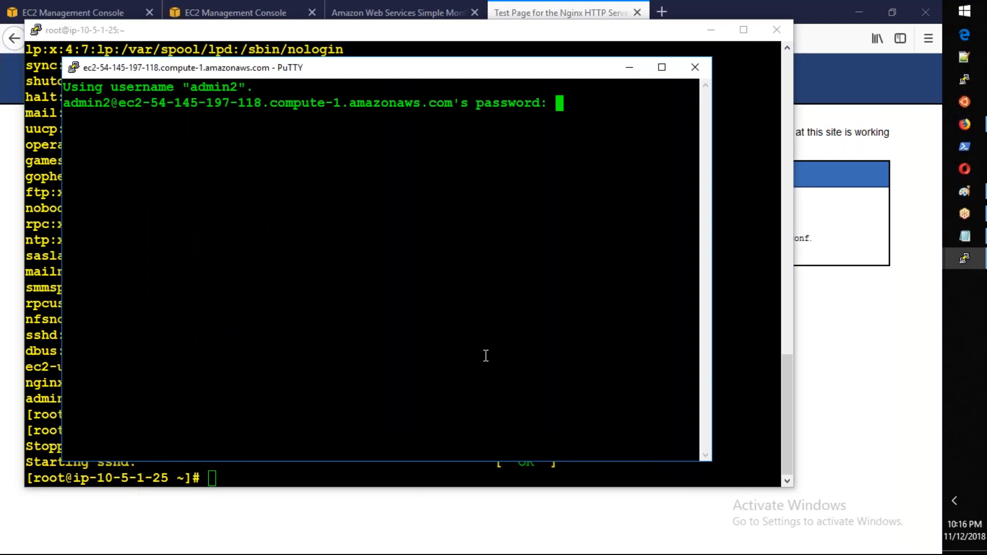
{"action": "key", "text": "Return"}
Step: Switch the admin2 session to the root user with sudo su -
{"action": "type", "text": "sudo s"}
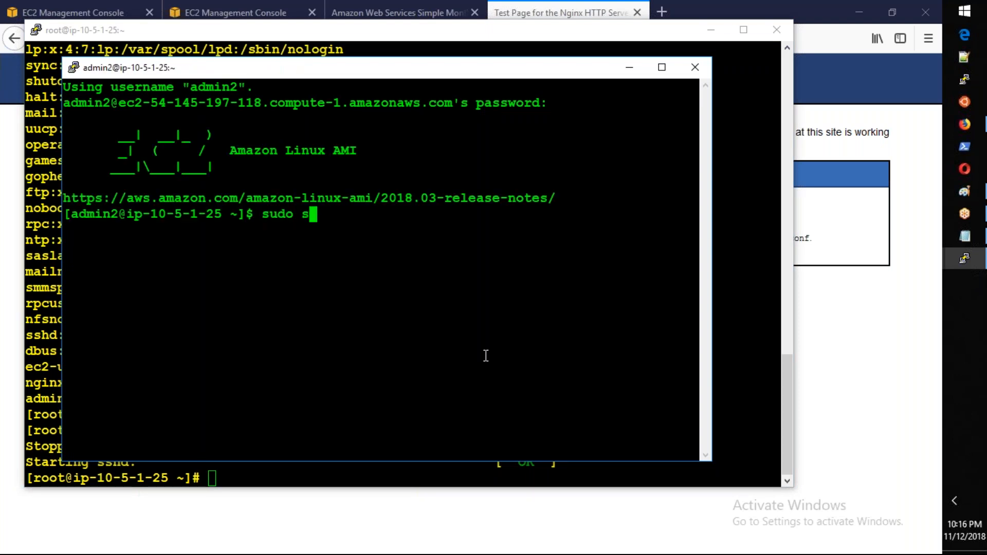
{"action": "type", "text": "u -"}
{"action": "key", "text": "Return"}
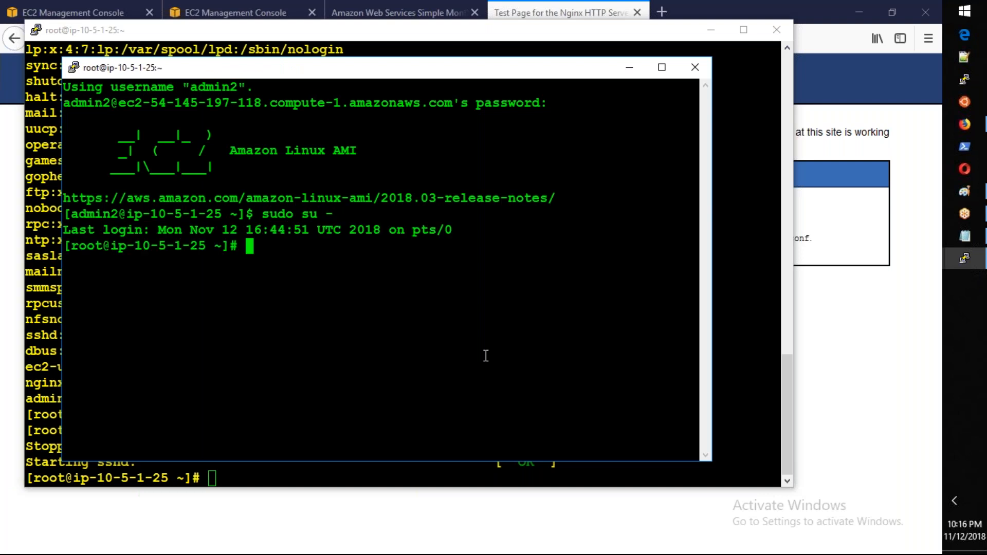
{"action": "key", "text": "Return"}
{"action": "key", "text": "Return"}
{"action": "key", "text": "Return"}
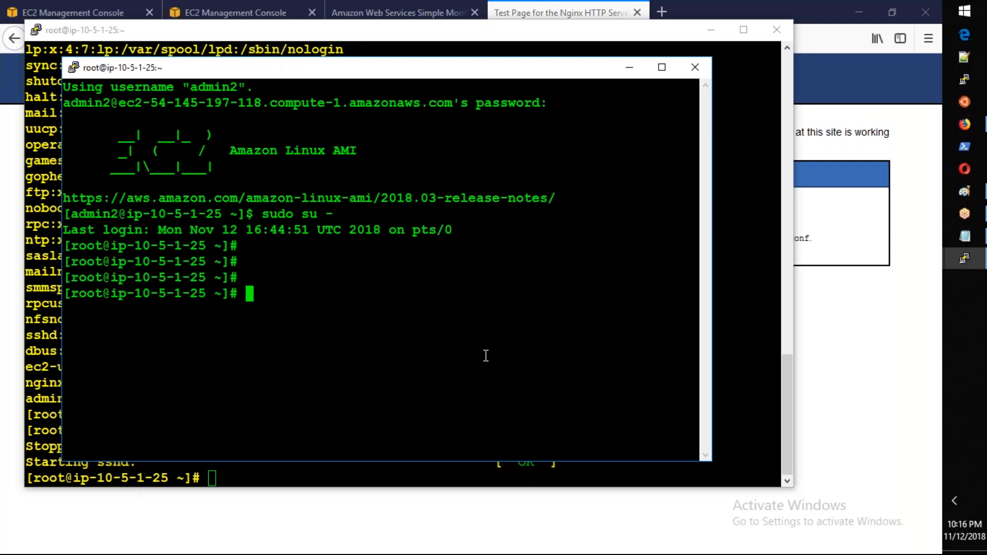
Step: Return to the EC2 instances list in the browser and select EBSTesting in addition to ImageNewServer
{"action": "left_click", "coordinate": [305, 478]}
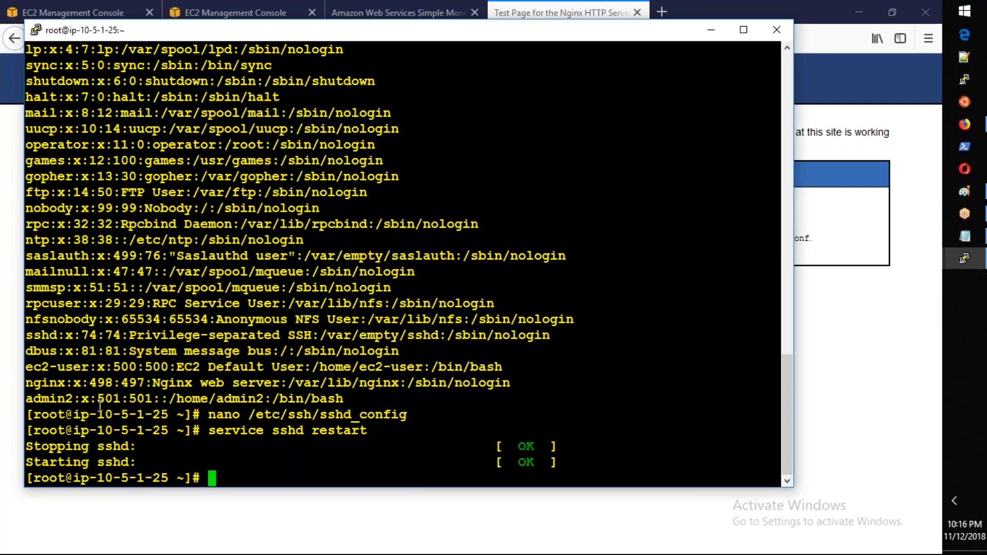
{"action": "left_click", "coordinate": [47, 7]}
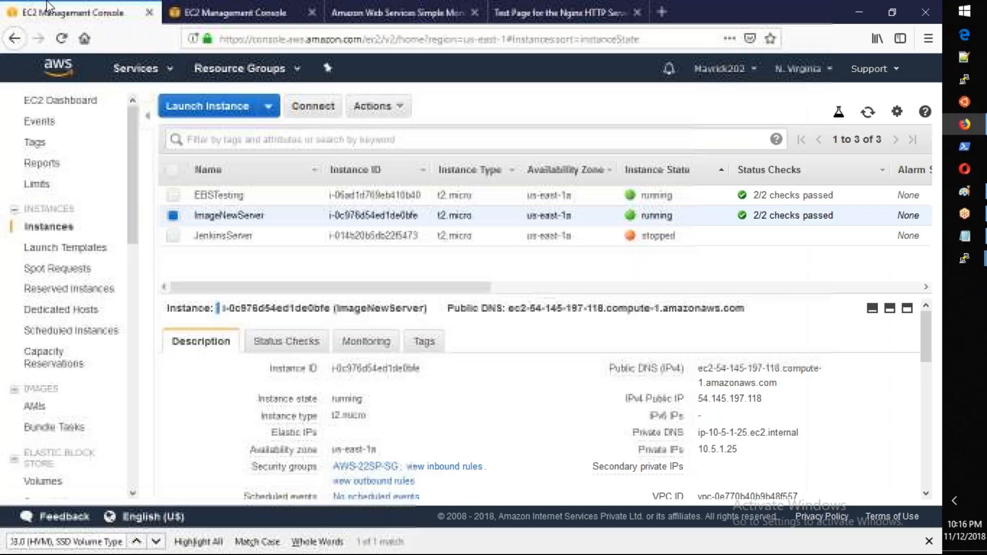
{"action": "scroll", "coordinate": [61, 308], "scroll_direction": "down", "scroll_amount": 5}
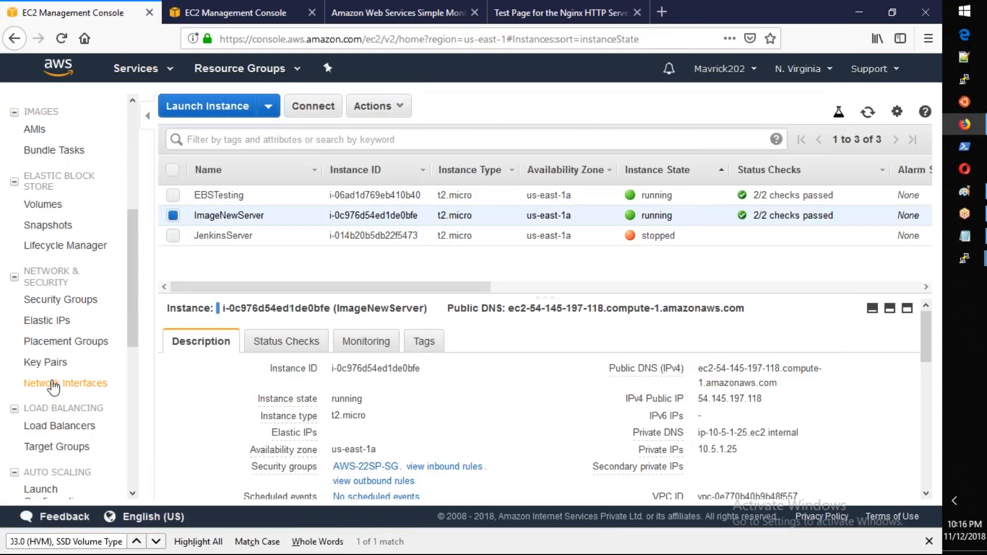
{"action": "scroll", "coordinate": [53, 388], "scroll_direction": "down", "scroll_amount": 3}
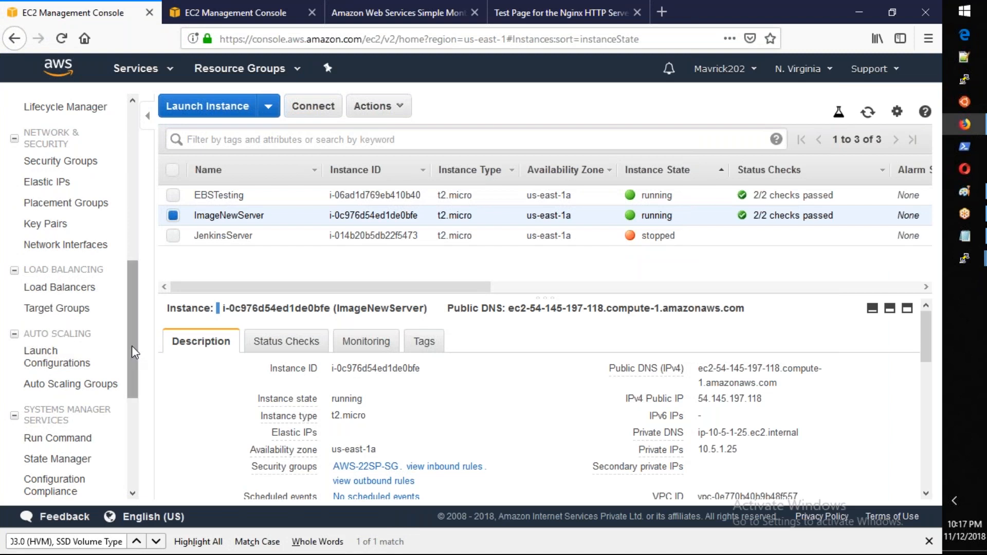
{"action": "scroll", "coordinate": [134, 352], "scroll_direction": "up", "scroll_amount": 3}
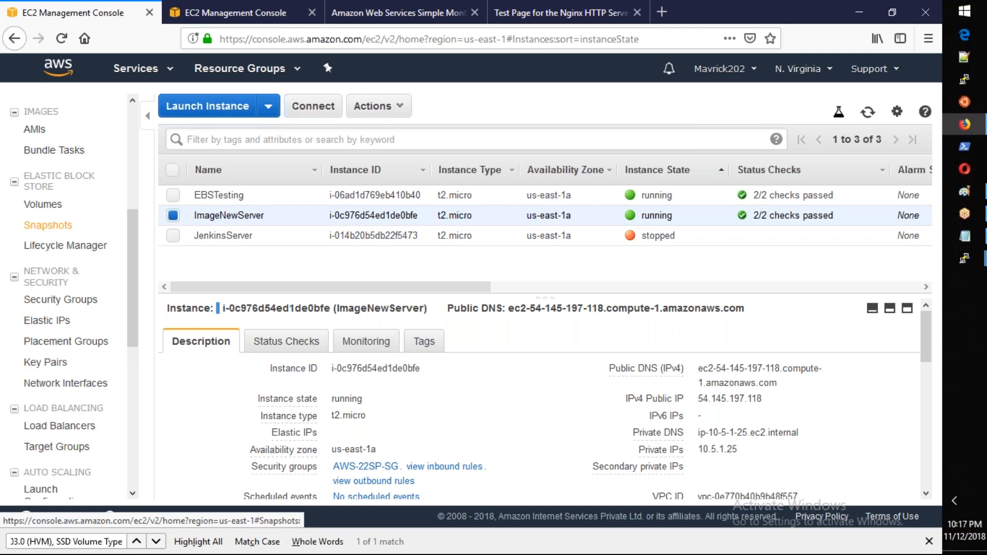
{"action": "scroll", "coordinate": [46, 225], "scroll_direction": "down", "scroll_amount": 5}
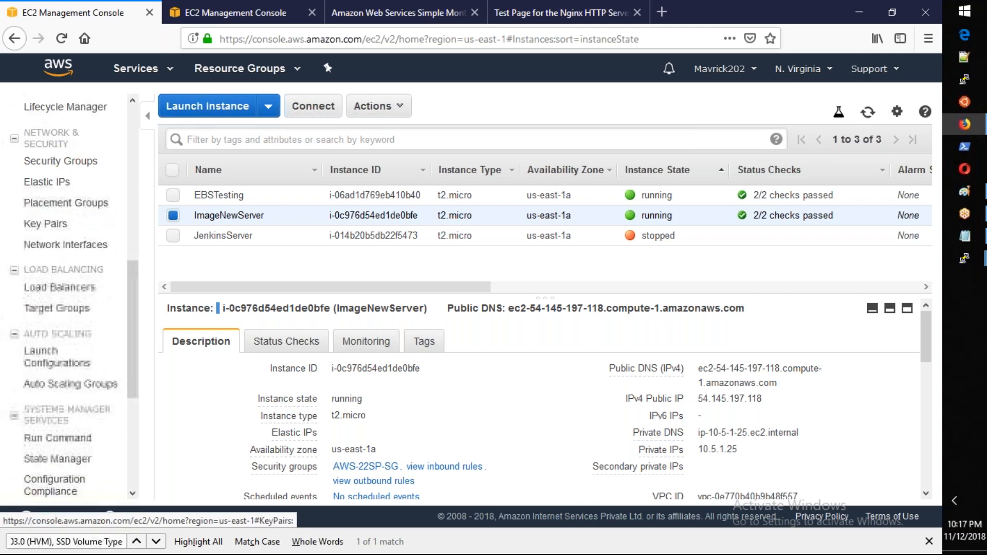
{"action": "left_click", "coordinate": [172, 195]}
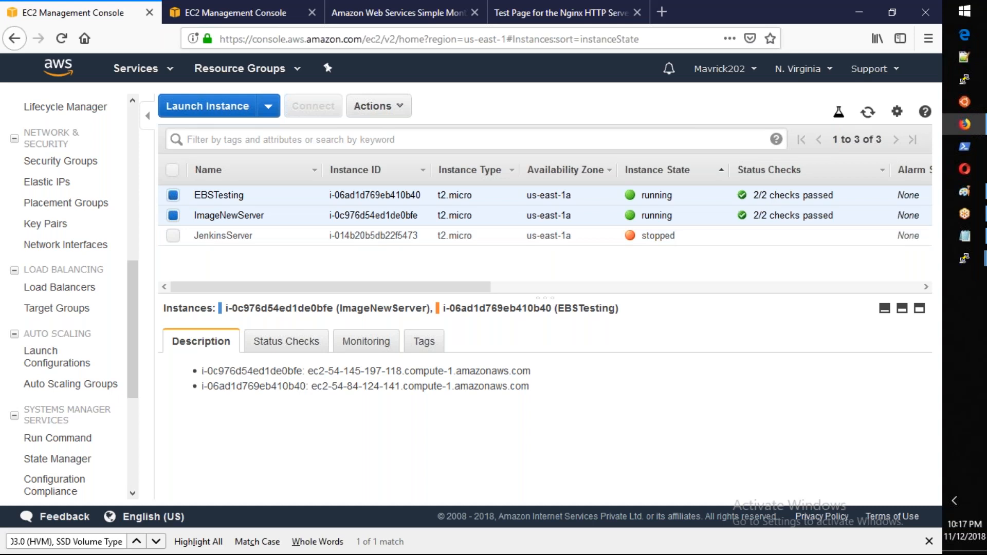
Step: Select only the EBSTesting instance and show its Create Image option without running it
{"action": "scroll", "coordinate": [132, 329], "scroll_direction": "up", "scroll_amount": 5}
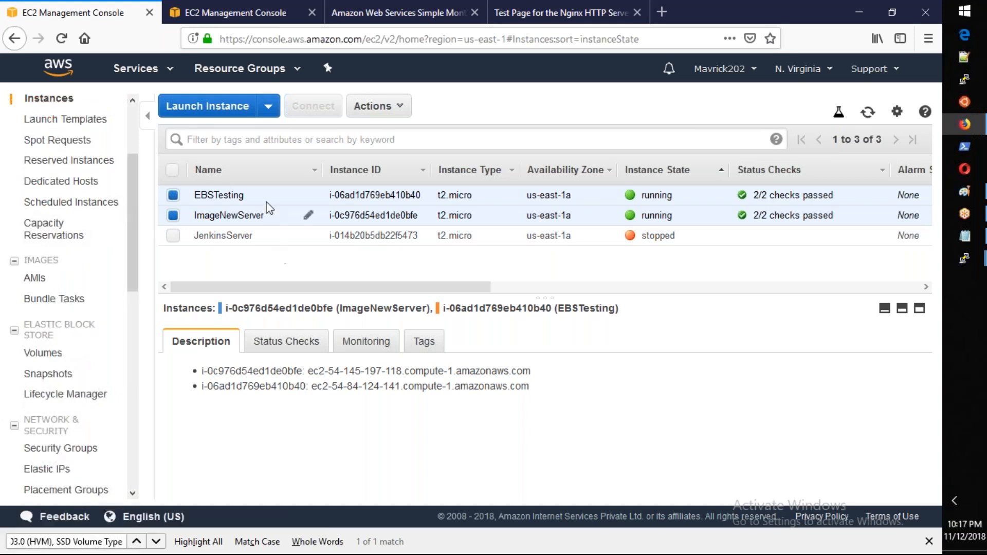
{"action": "left_click", "coordinate": [236, 197]}
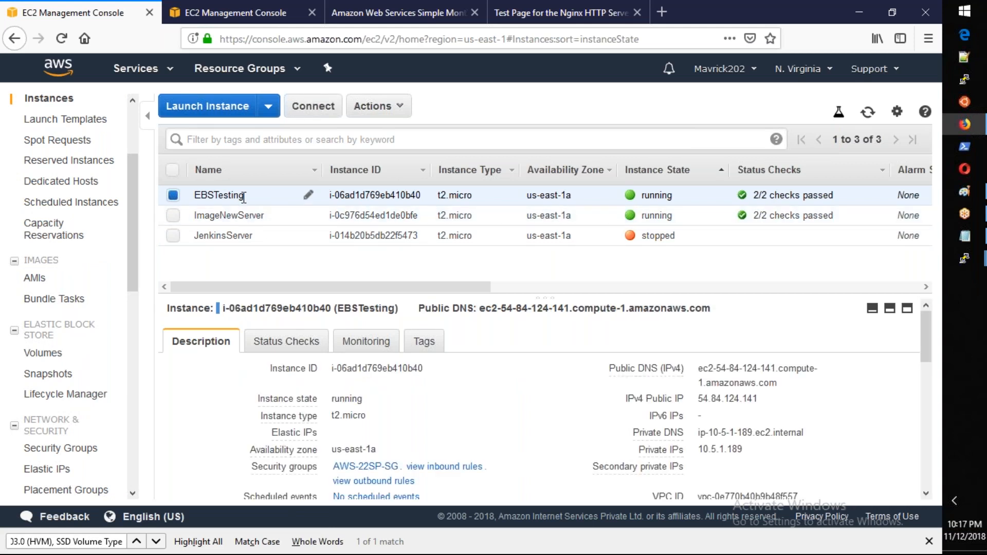
{"action": "right_click", "coordinate": [244, 197]}
{"action": "mouse_move", "coordinate": [311, 306]}
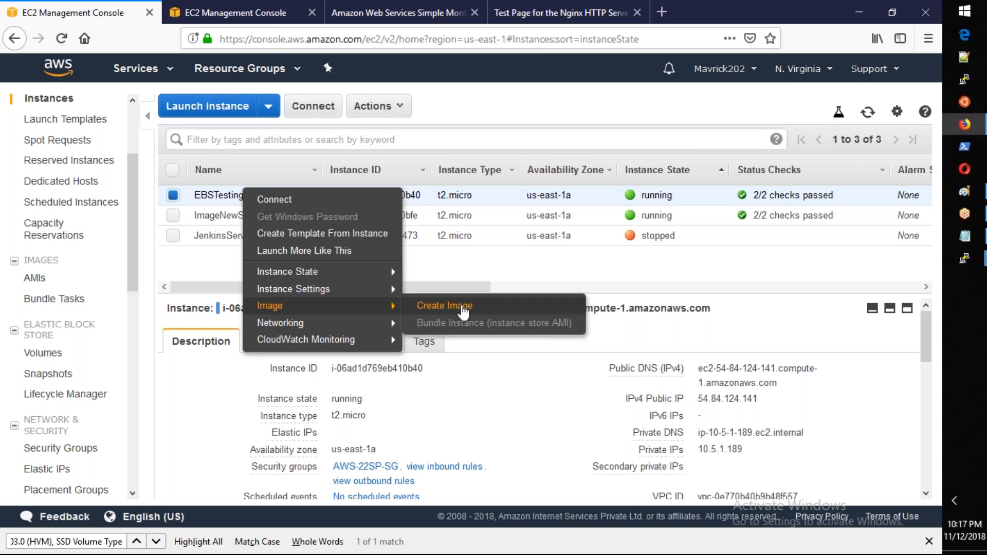
Step: Review the 8 GiB snapshot's description and compare it with the AMI ID of MyGoldenImage
{"action": "left_click", "coordinate": [55, 387]}
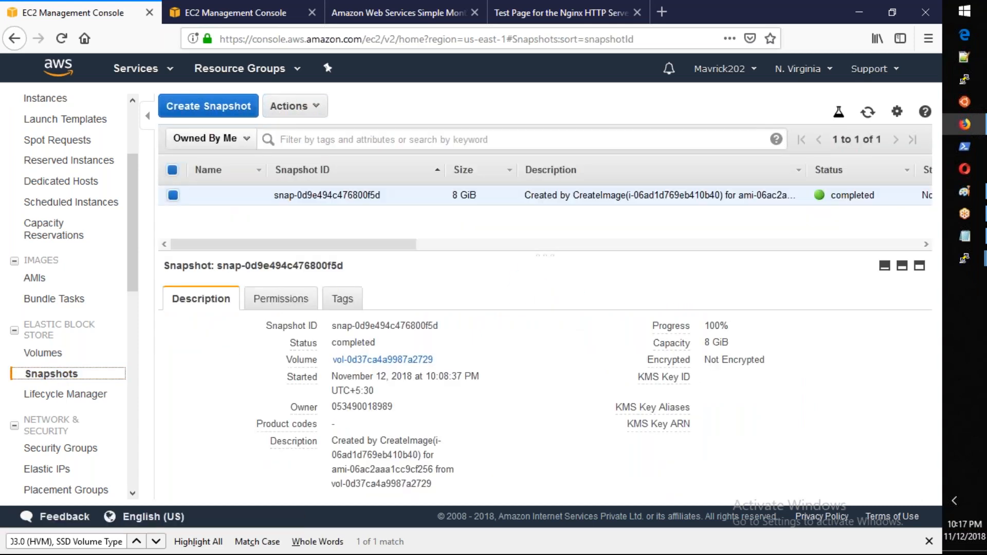
{"action": "left_click_drag", "start_coordinate": [523, 195], "coordinate": [627, 198]}
{"action": "left_click", "coordinate": [36, 280]}
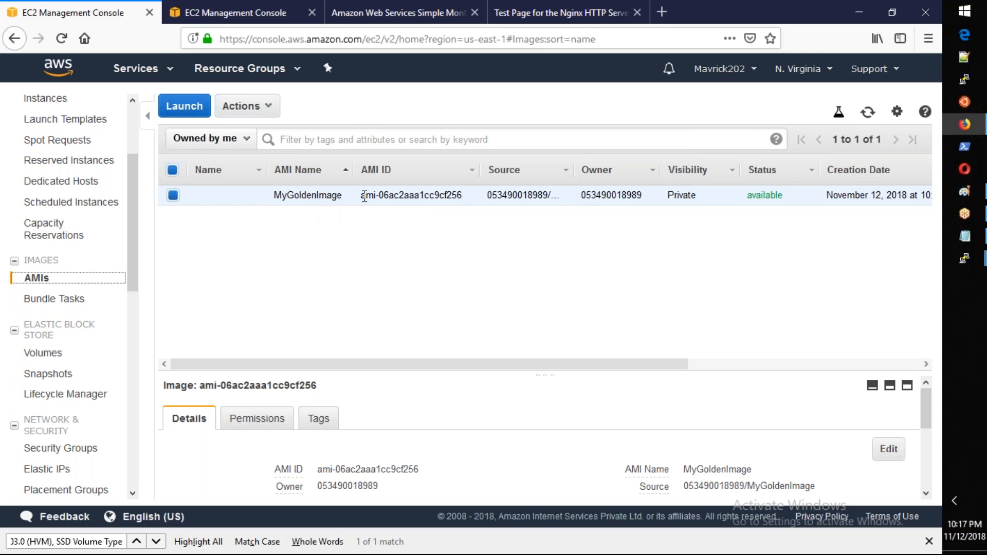
{"action": "left_click", "coordinate": [65, 378]}
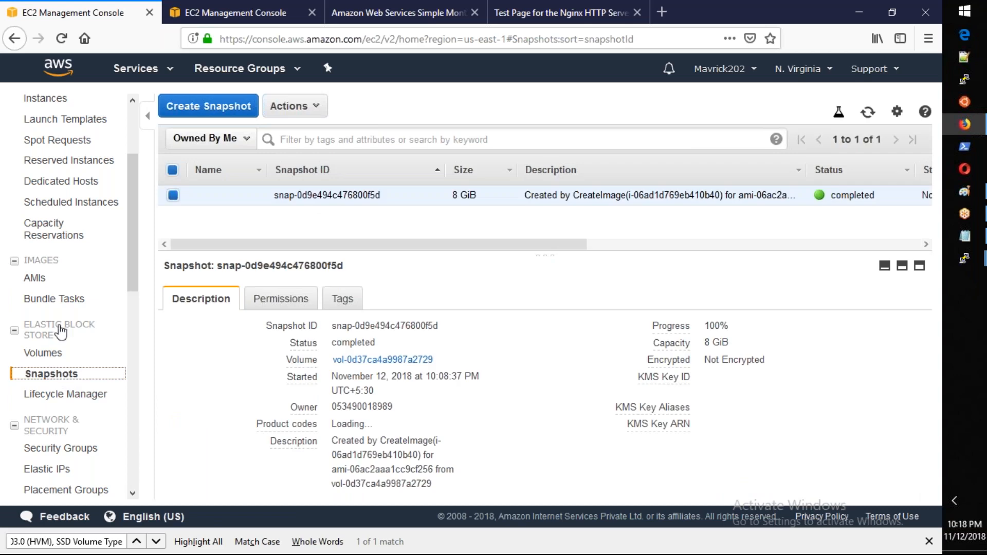
{"action": "left_click", "coordinate": [40, 278]}
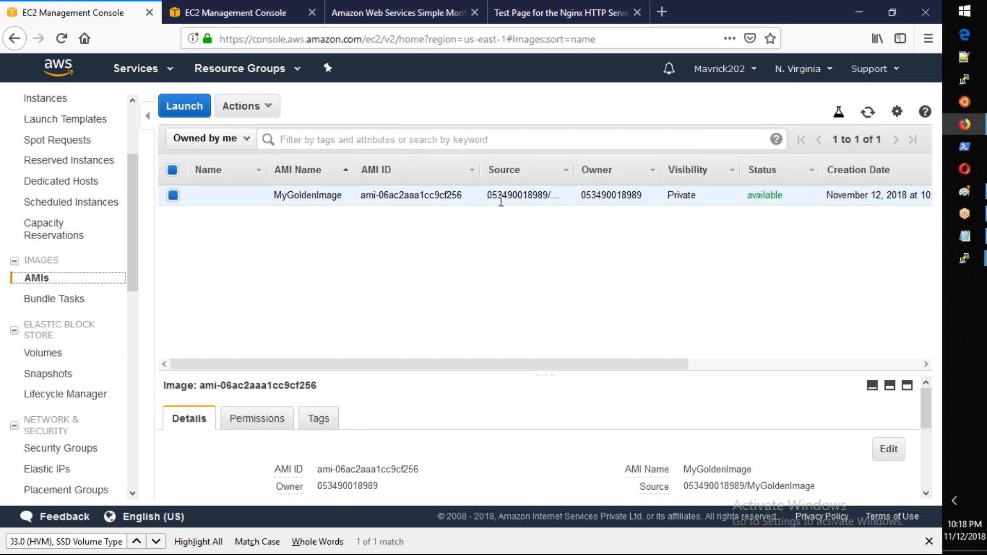
Step: Open Copy AMI for MyGoldenImage, look through the available destination regions, and cancel the copy
{"action": "right_click", "coordinate": [502, 198]}
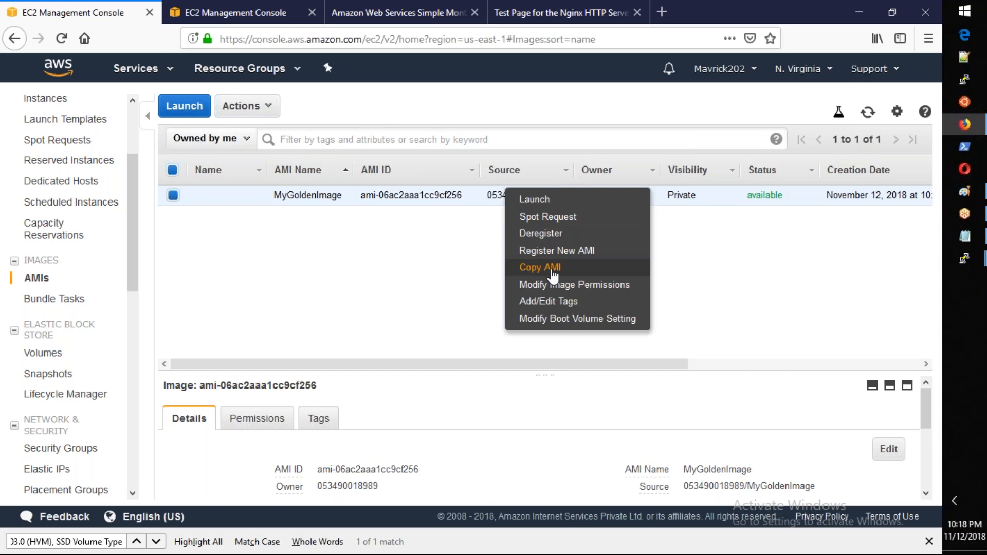
{"action": "left_click", "coordinate": [553, 272]}
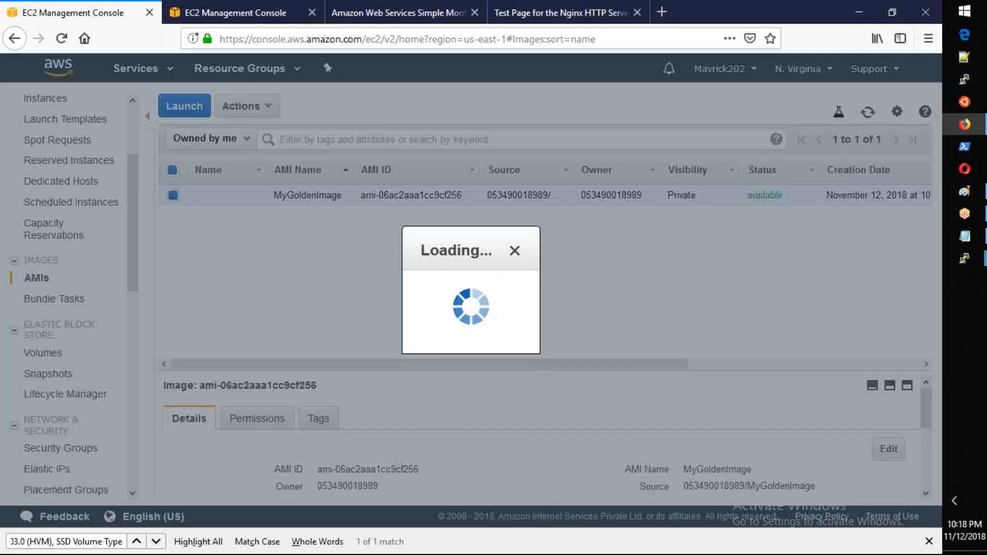
{"action": "left_click", "coordinate": [452, 225]}
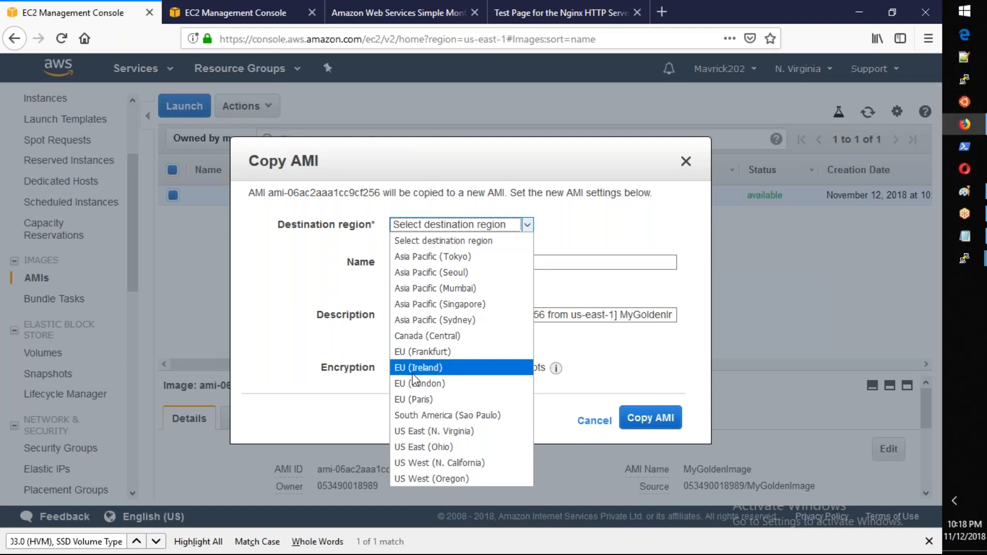
{"action": "left_click", "coordinate": [584, 424]}
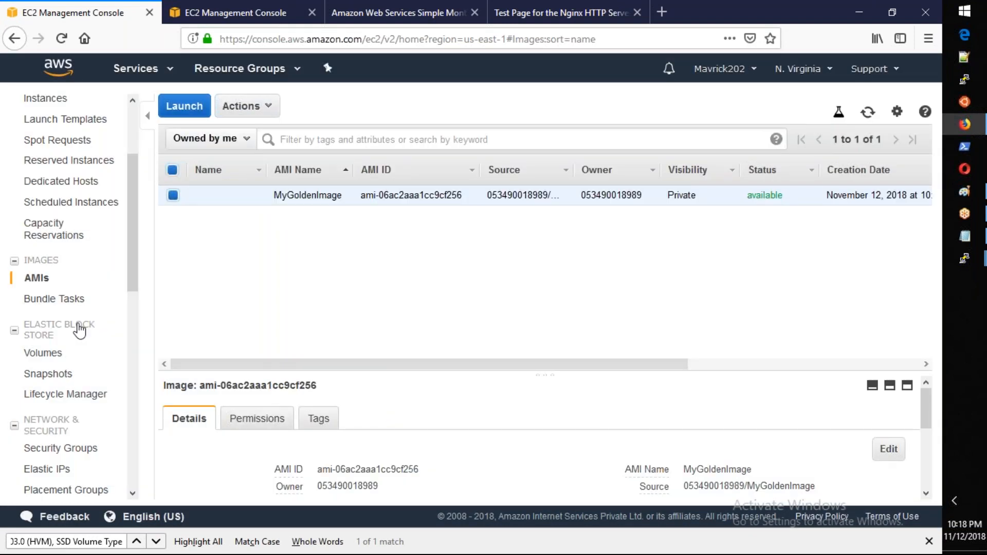
Step: Highlight the AMI ID of MyGoldenImage in the list of owned images
{"action": "left_click", "coordinate": [47, 281]}
{"action": "left_click_drag", "start_coordinate": [462, 196], "coordinate": [359, 196]}
{"action": "left_click_drag", "start_coordinate": [409, 196], "coordinate": [379, 198]}
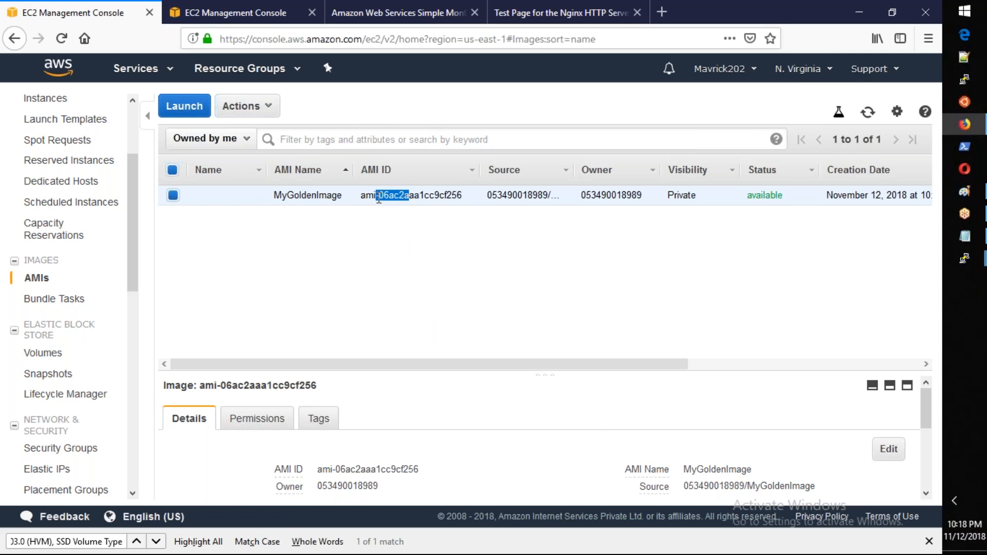
{"action": "left_click_drag", "start_coordinate": [461, 197], "coordinate": [363, 202]}
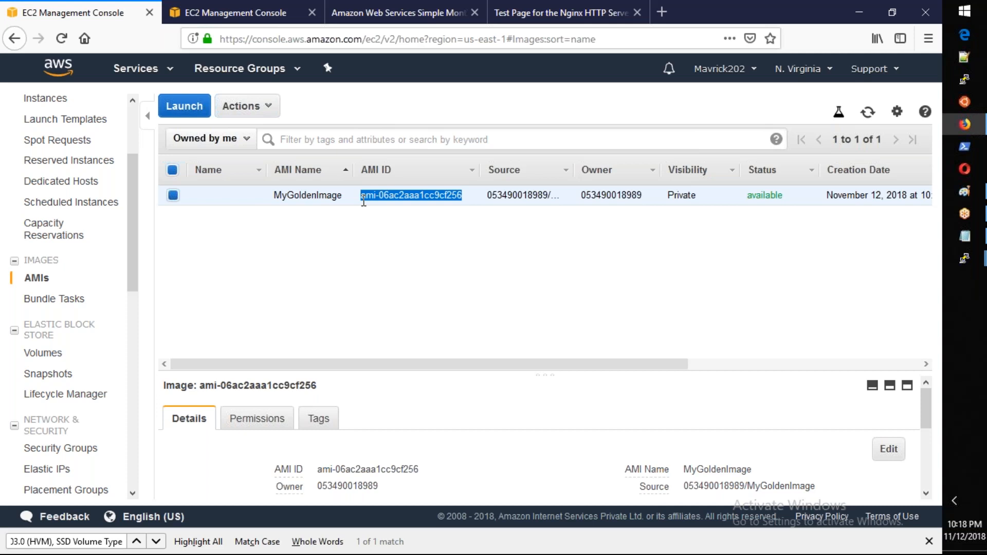
Step: Terminate the EBSTesting and ImageNewServer instances together, leaving JenkinsServer unselected
{"action": "scroll", "coordinate": [64, 185], "scroll_direction": "up", "scroll_amount": 3}
{"action": "left_click", "coordinate": [51, 169]}
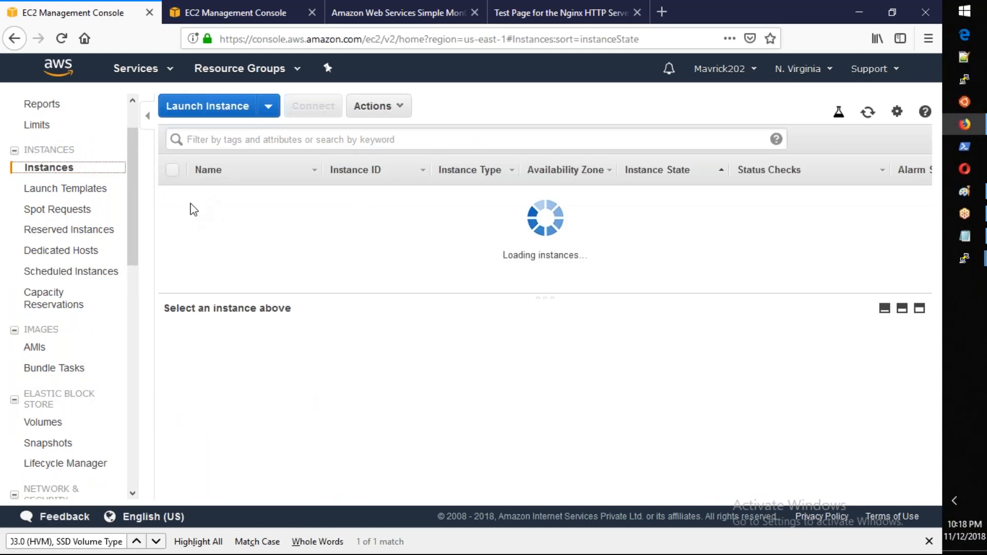
{"action": "left_click", "coordinate": [174, 196]}
{"action": "left_click", "coordinate": [178, 220]}
{"action": "right_click", "coordinate": [241, 211]}
{"action": "mouse_move", "coordinate": [388, 296]}
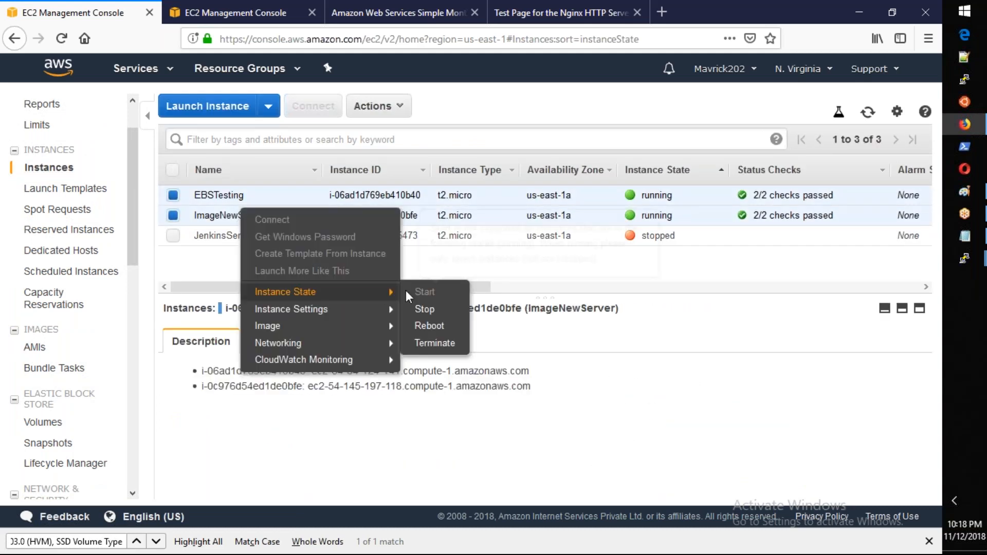
{"action": "left_click", "coordinate": [435, 343]}
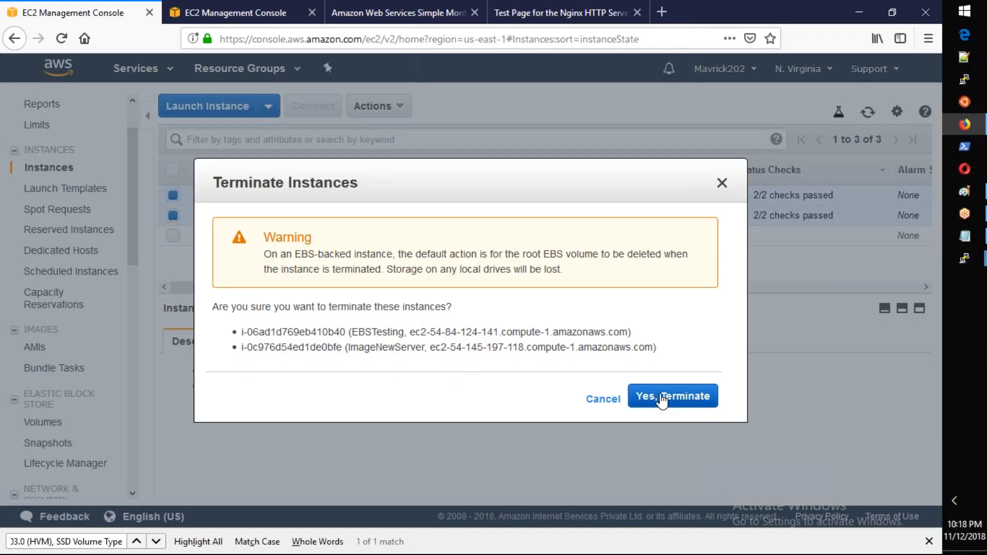
{"action": "left_click", "coordinate": [663, 401]}
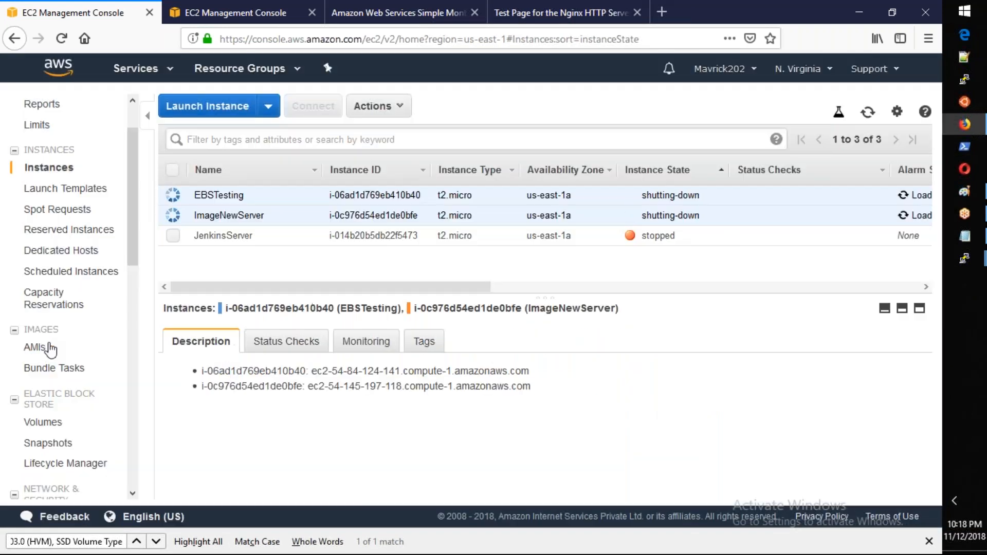
Step: Deregister the MyGoldenImage AMI
{"action": "left_click", "coordinate": [50, 348]}
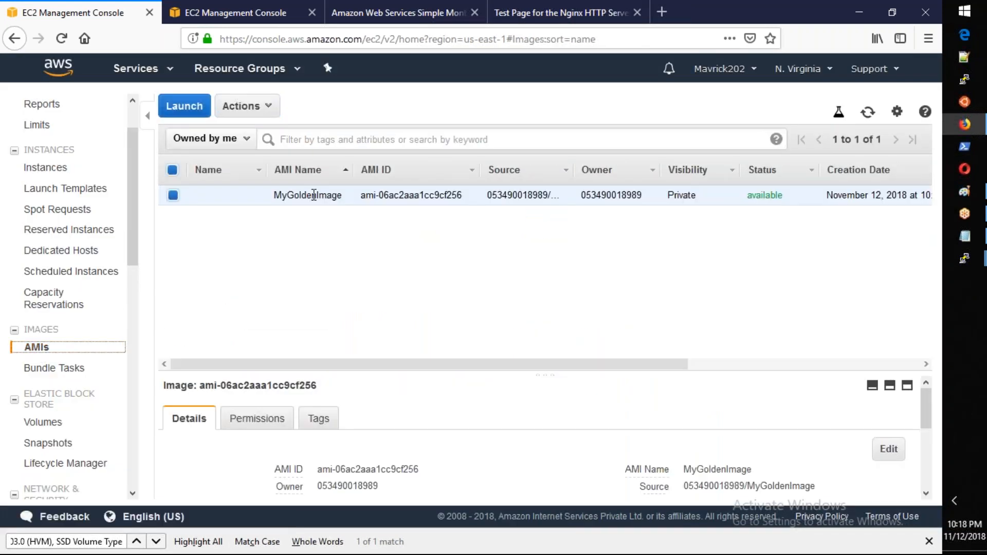
{"action": "right_click", "coordinate": [314, 195]}
{"action": "left_click", "coordinate": [341, 235]}
{"action": "left_click", "coordinate": [540, 349]}
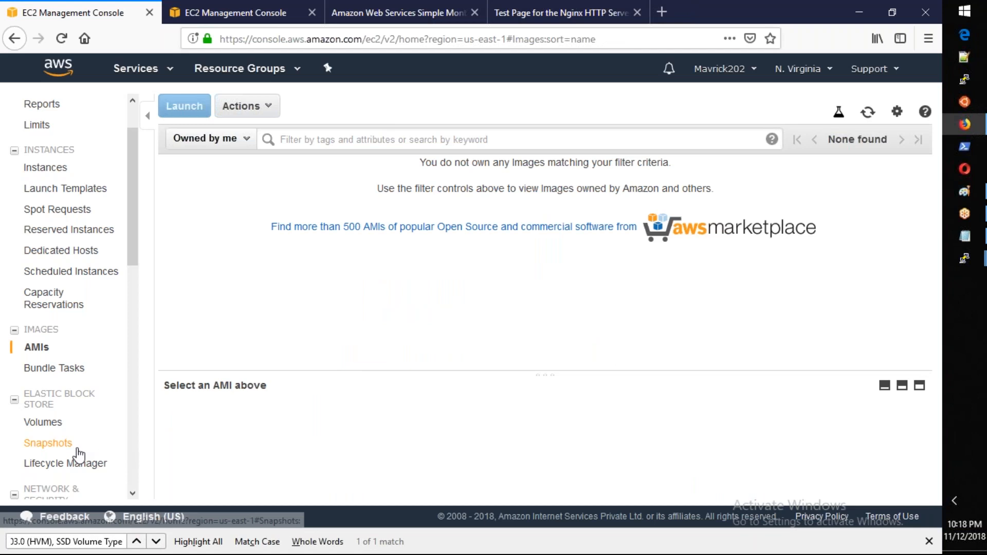
Step: Delete the 8 GiB snapshot that was created for the MyGoldenImage AMI
{"action": "left_click", "coordinate": [77, 447]}
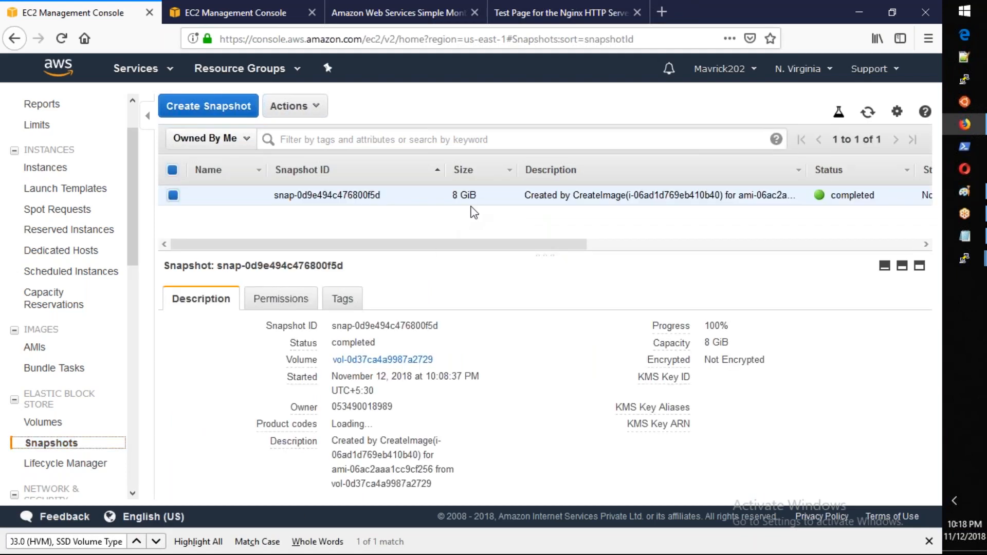
{"action": "right_click", "coordinate": [476, 201]}
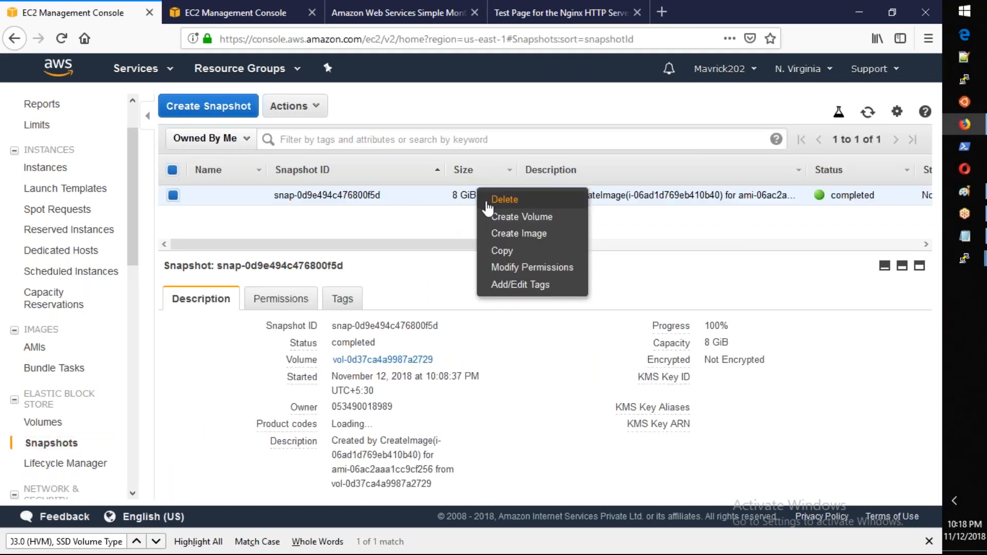
{"action": "left_click", "coordinate": [488, 201]}
{"action": "left_click", "coordinate": [579, 351]}
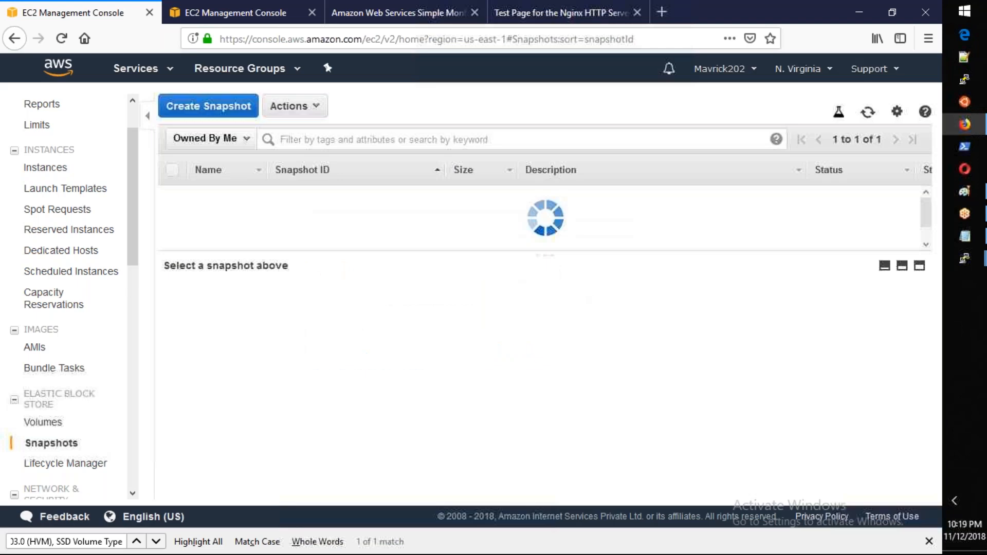
Step: Check the volumes list and the state of the terminated instances, and refresh the volumes list
{"action": "left_click", "coordinate": [37, 422]}
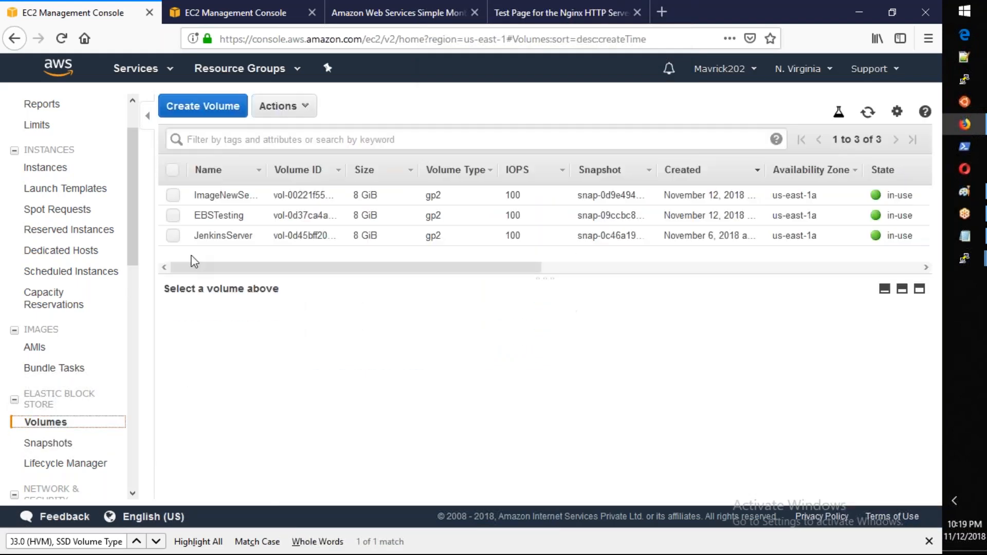
{"action": "left_click", "coordinate": [52, 169]}
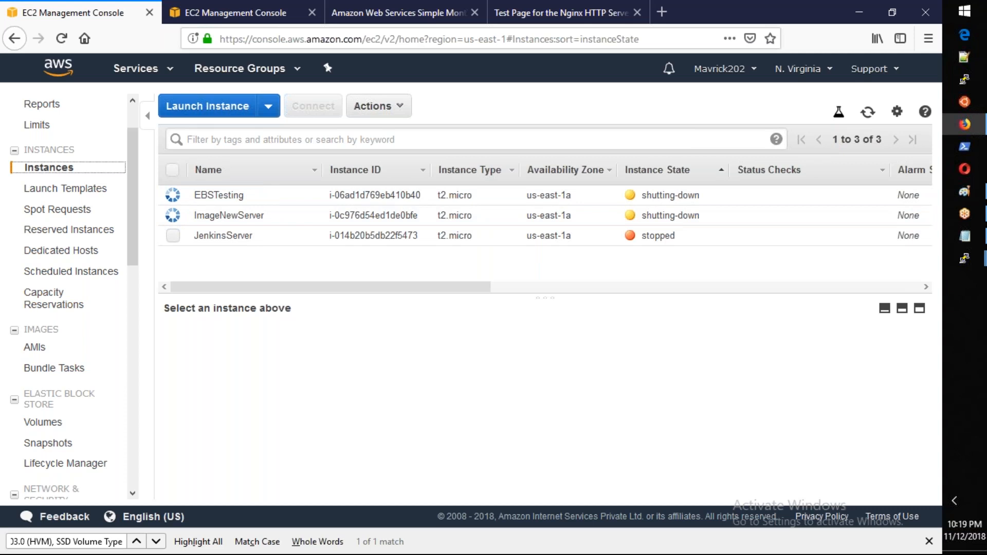
{"action": "left_click", "coordinate": [42, 422]}
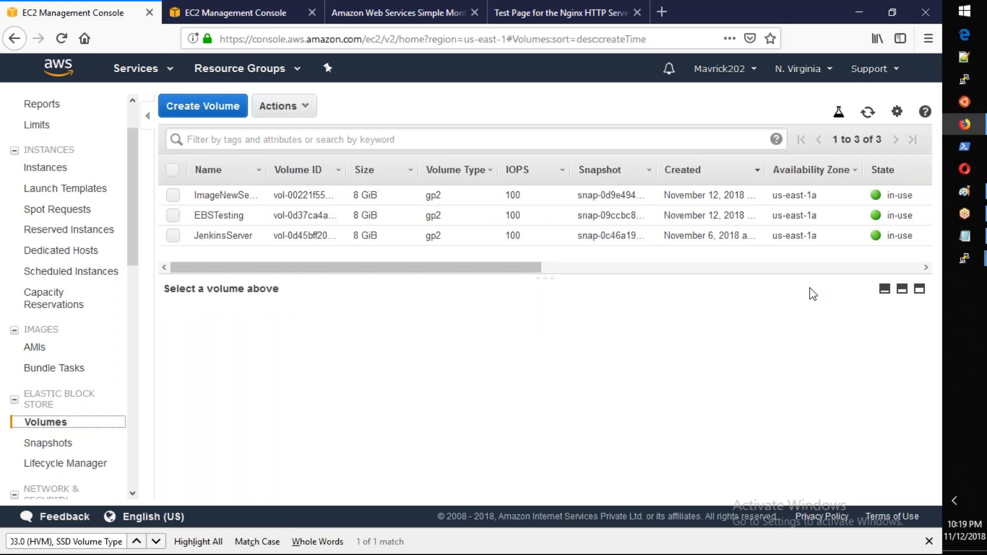
{"action": "left_click", "coordinate": [868, 118]}
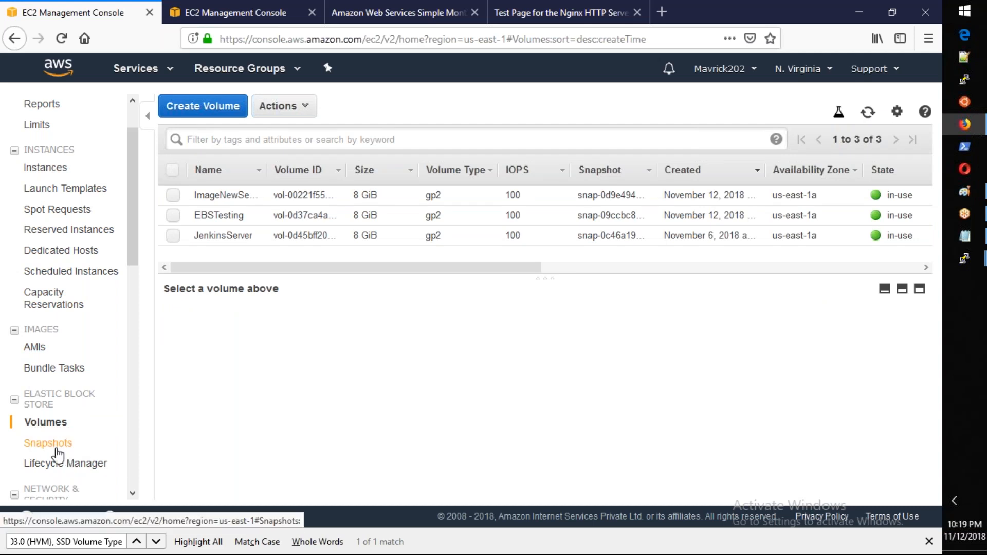
{"action": "scroll", "coordinate": [57, 455], "scroll_direction": "down", "scroll_amount": 5}
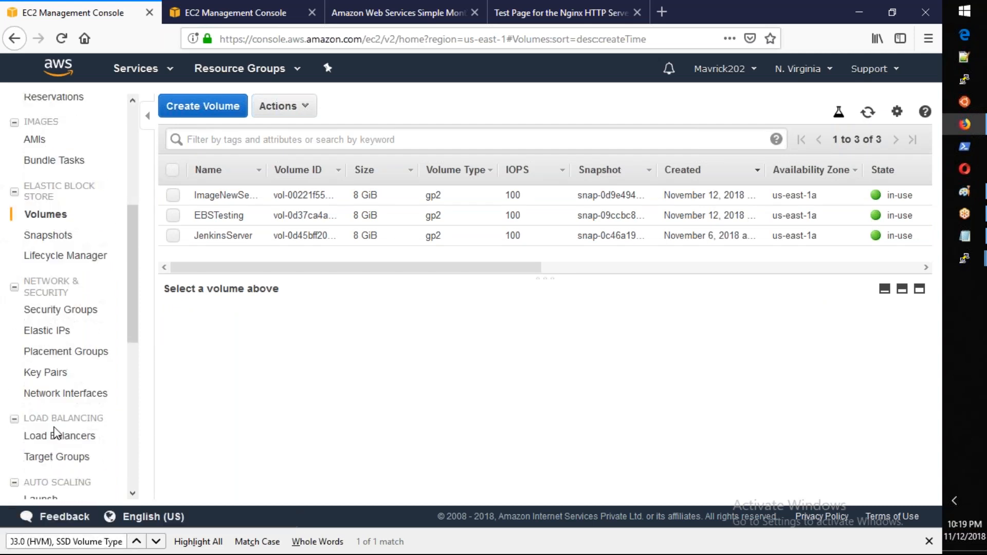